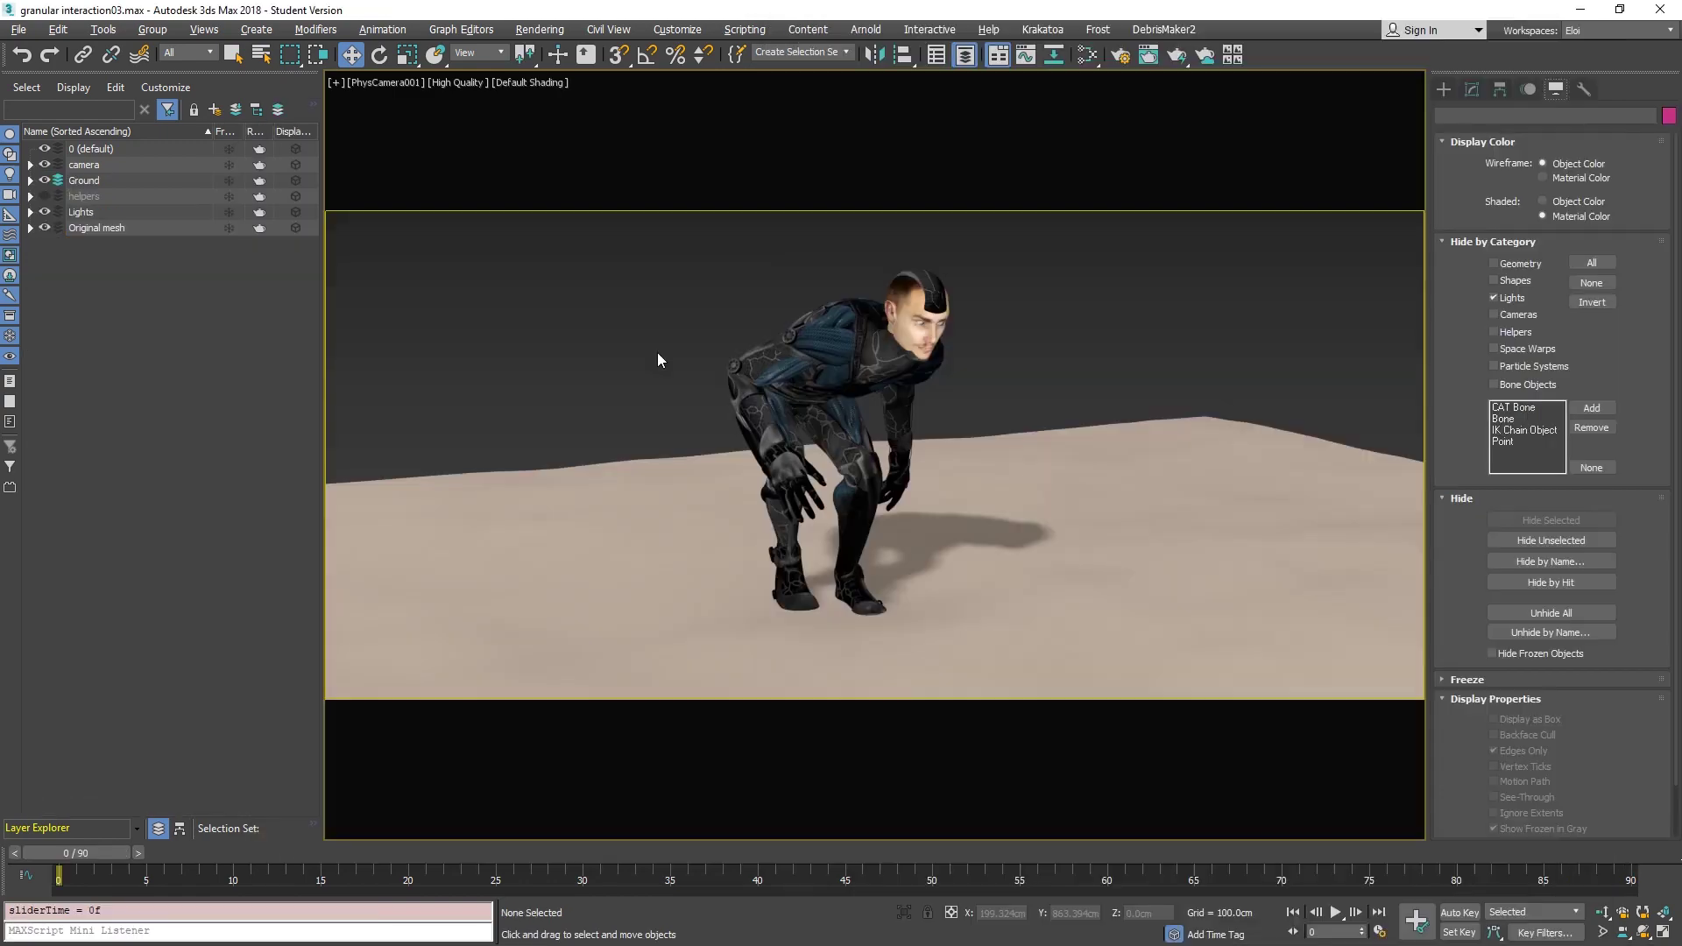
# Play the animation, stop at frame 85 with the character mid-run, and select his suit.
pyautogui.click(1336, 912)
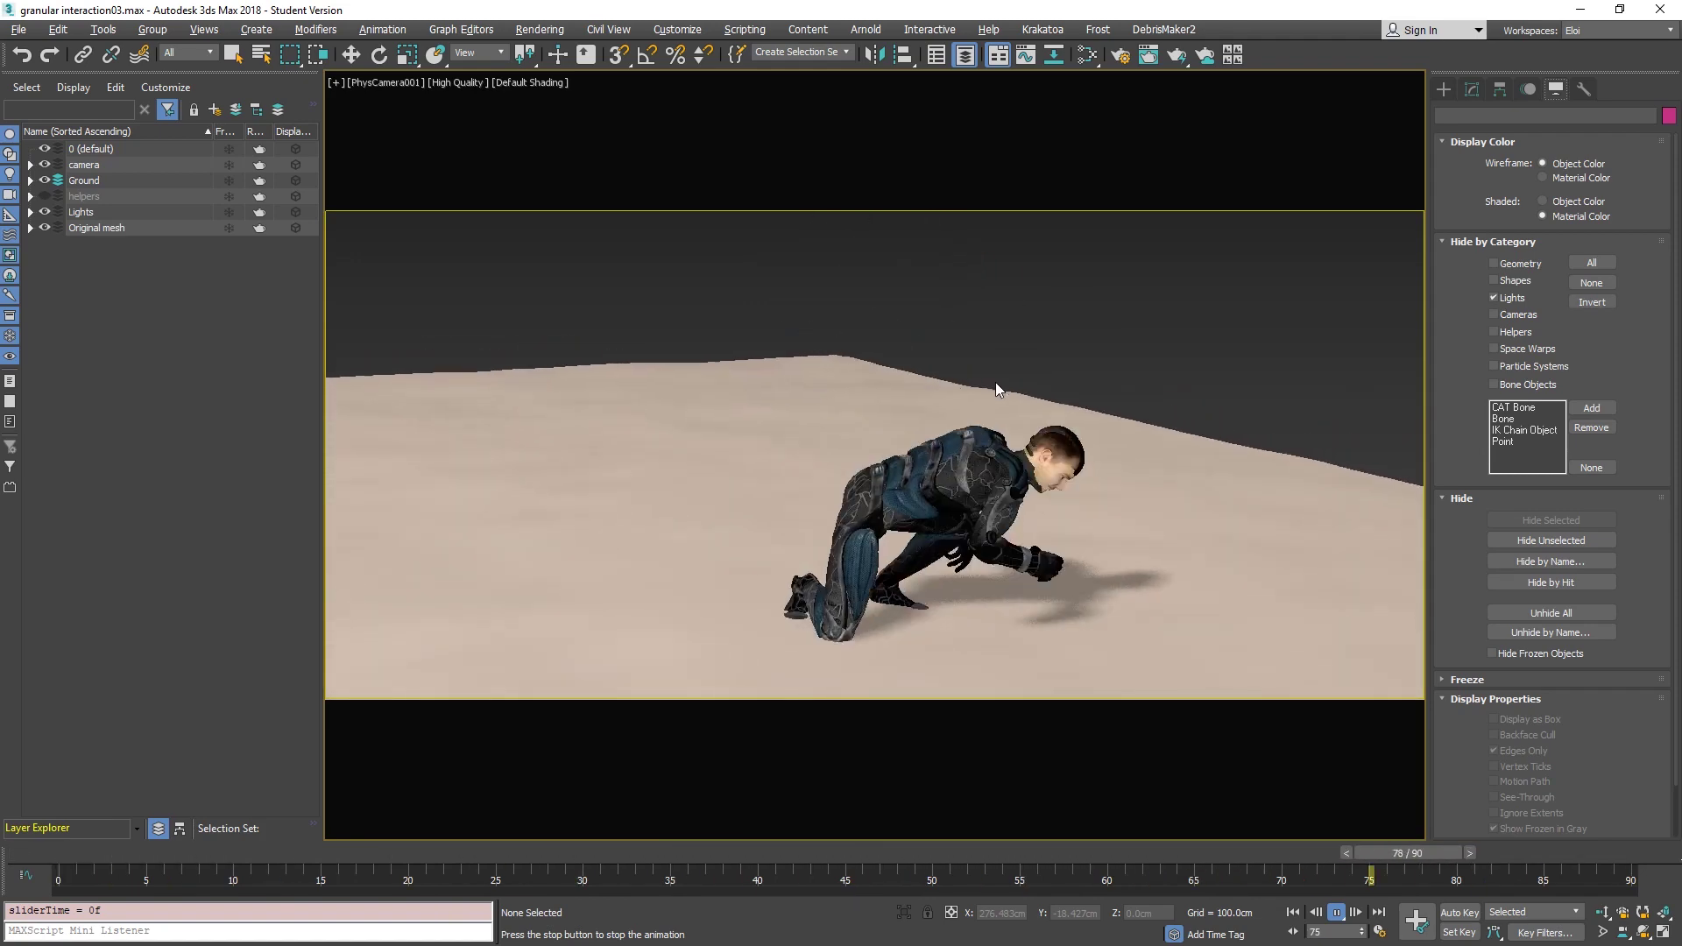
pyautogui.click(1336, 917)
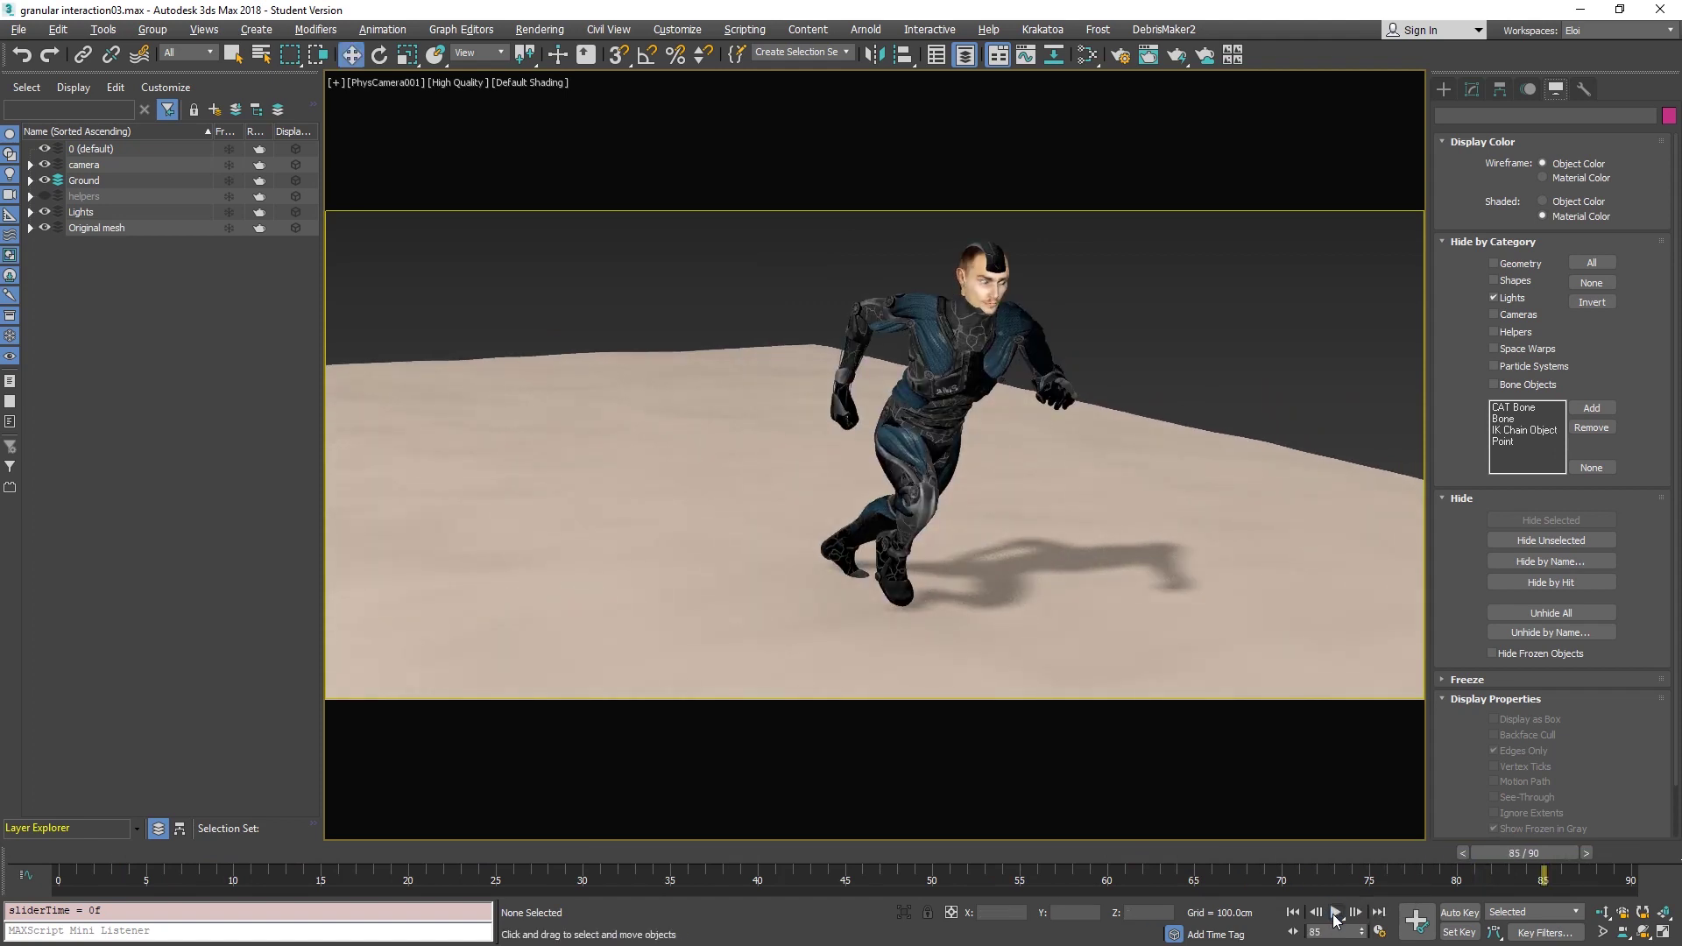
pyautogui.press('w')
pyautogui.click(949, 338)
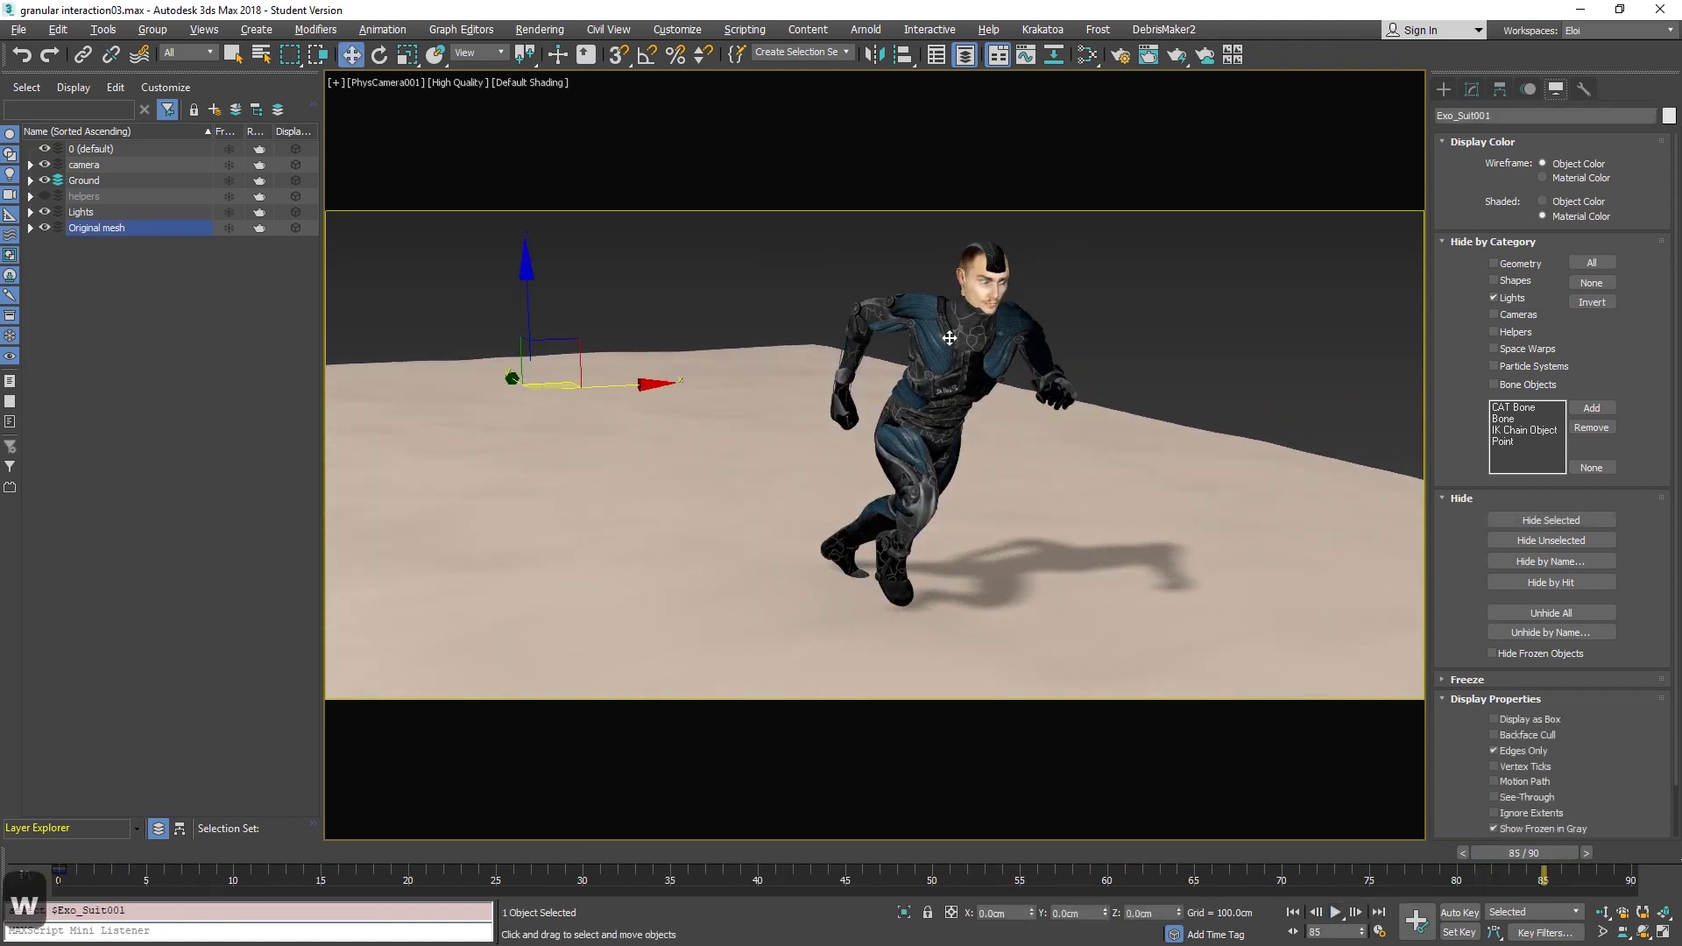
# Turn on Edged Faces, return to frame 0, and select the character's body and head mask.
pyautogui.press('F4')
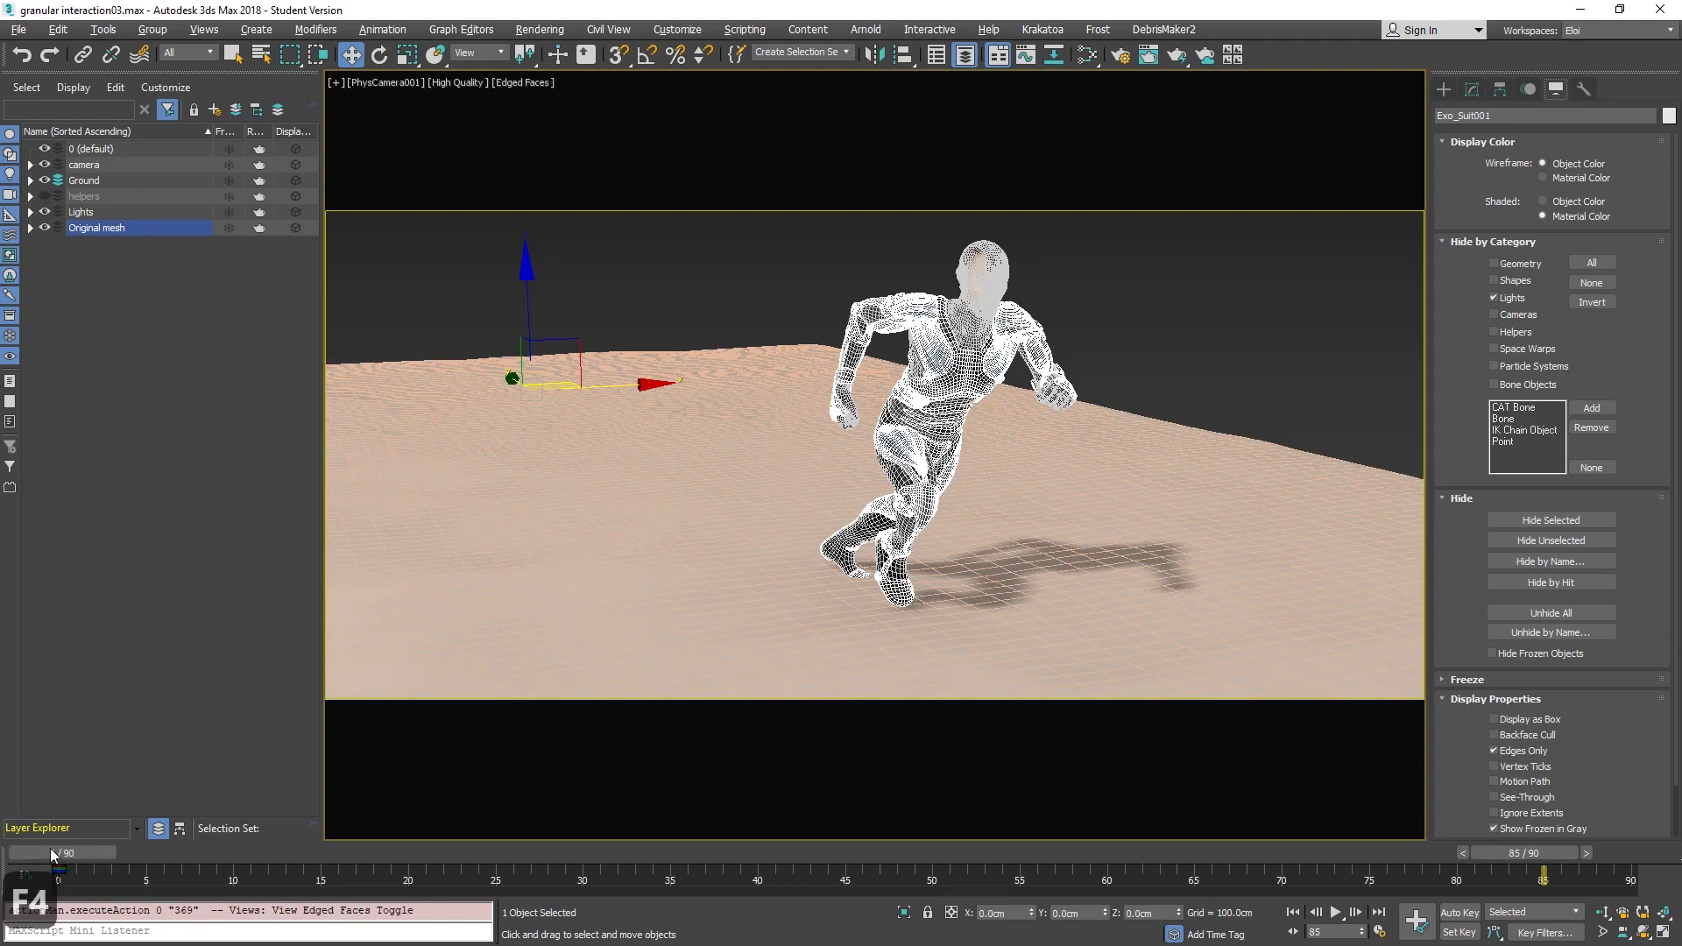
pyautogui.moveTo(50, 848); pyautogui.dragTo(63, 855)
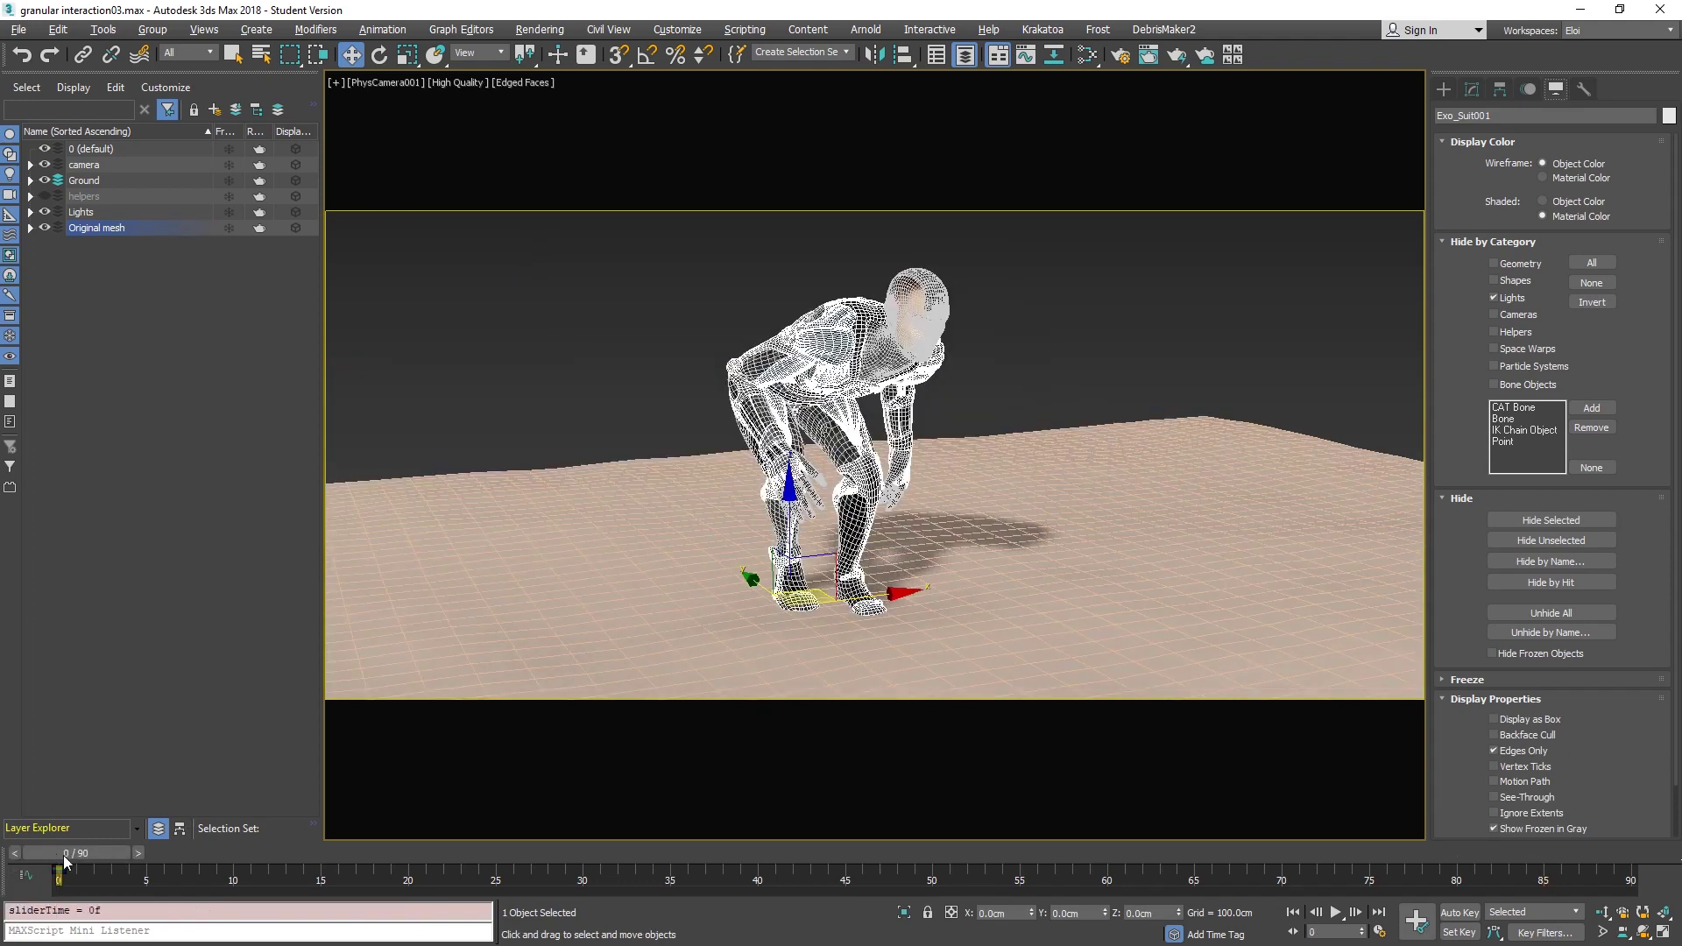
pyautogui.click(707, 375)
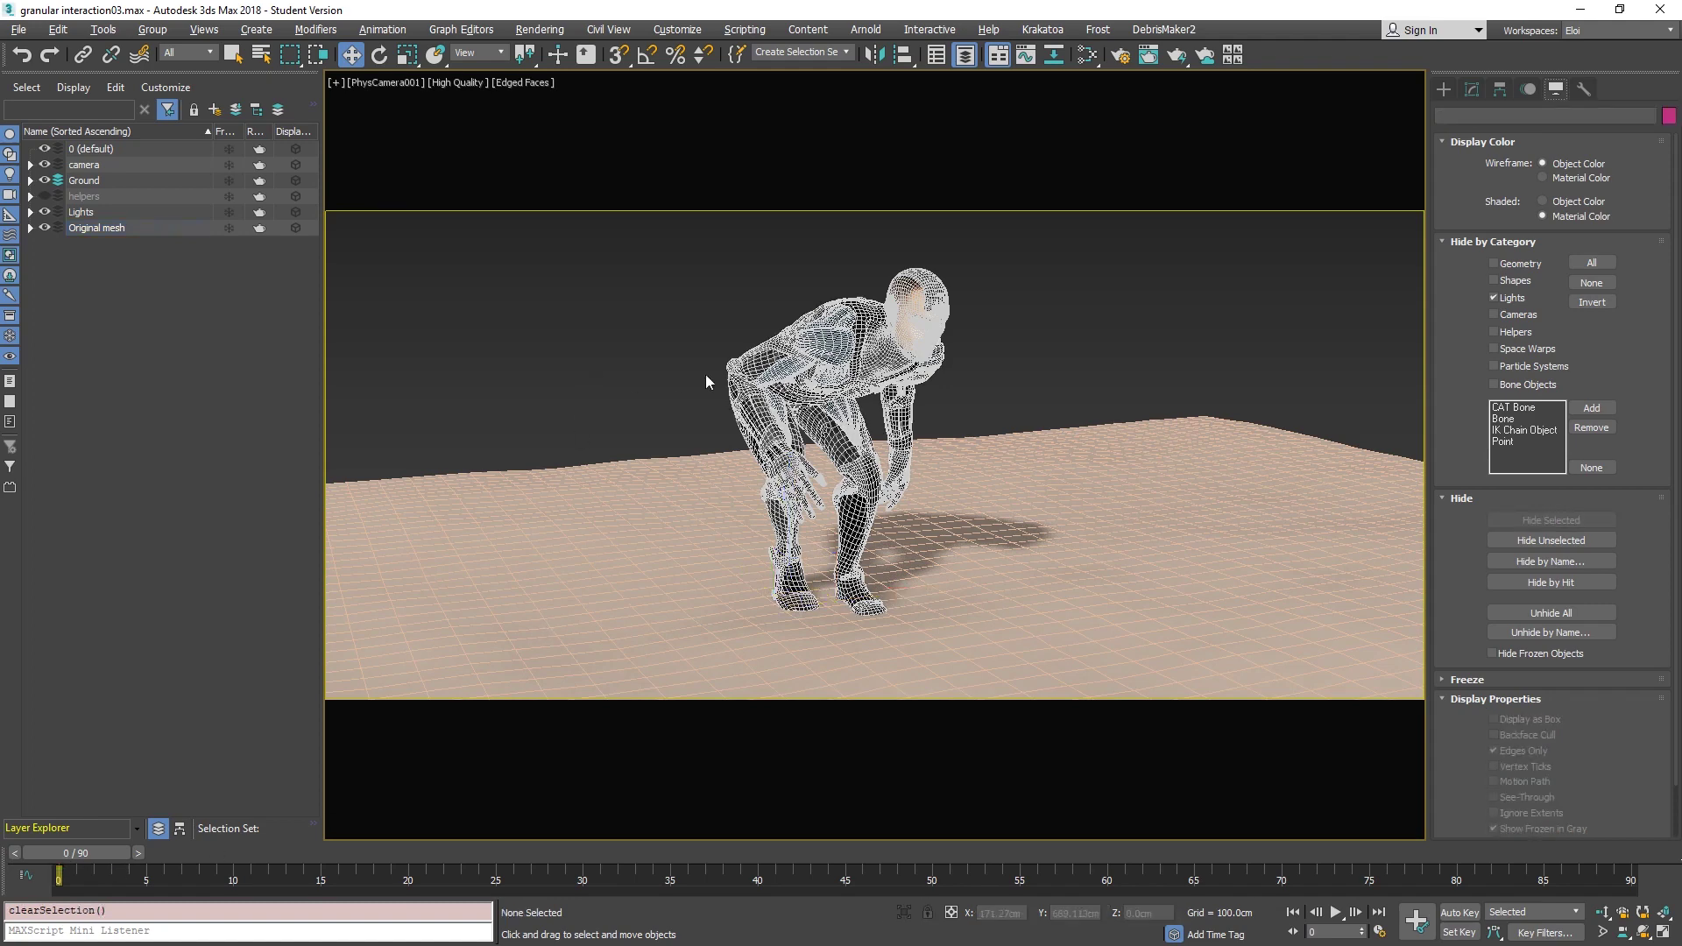
pyautogui.click(766, 366)
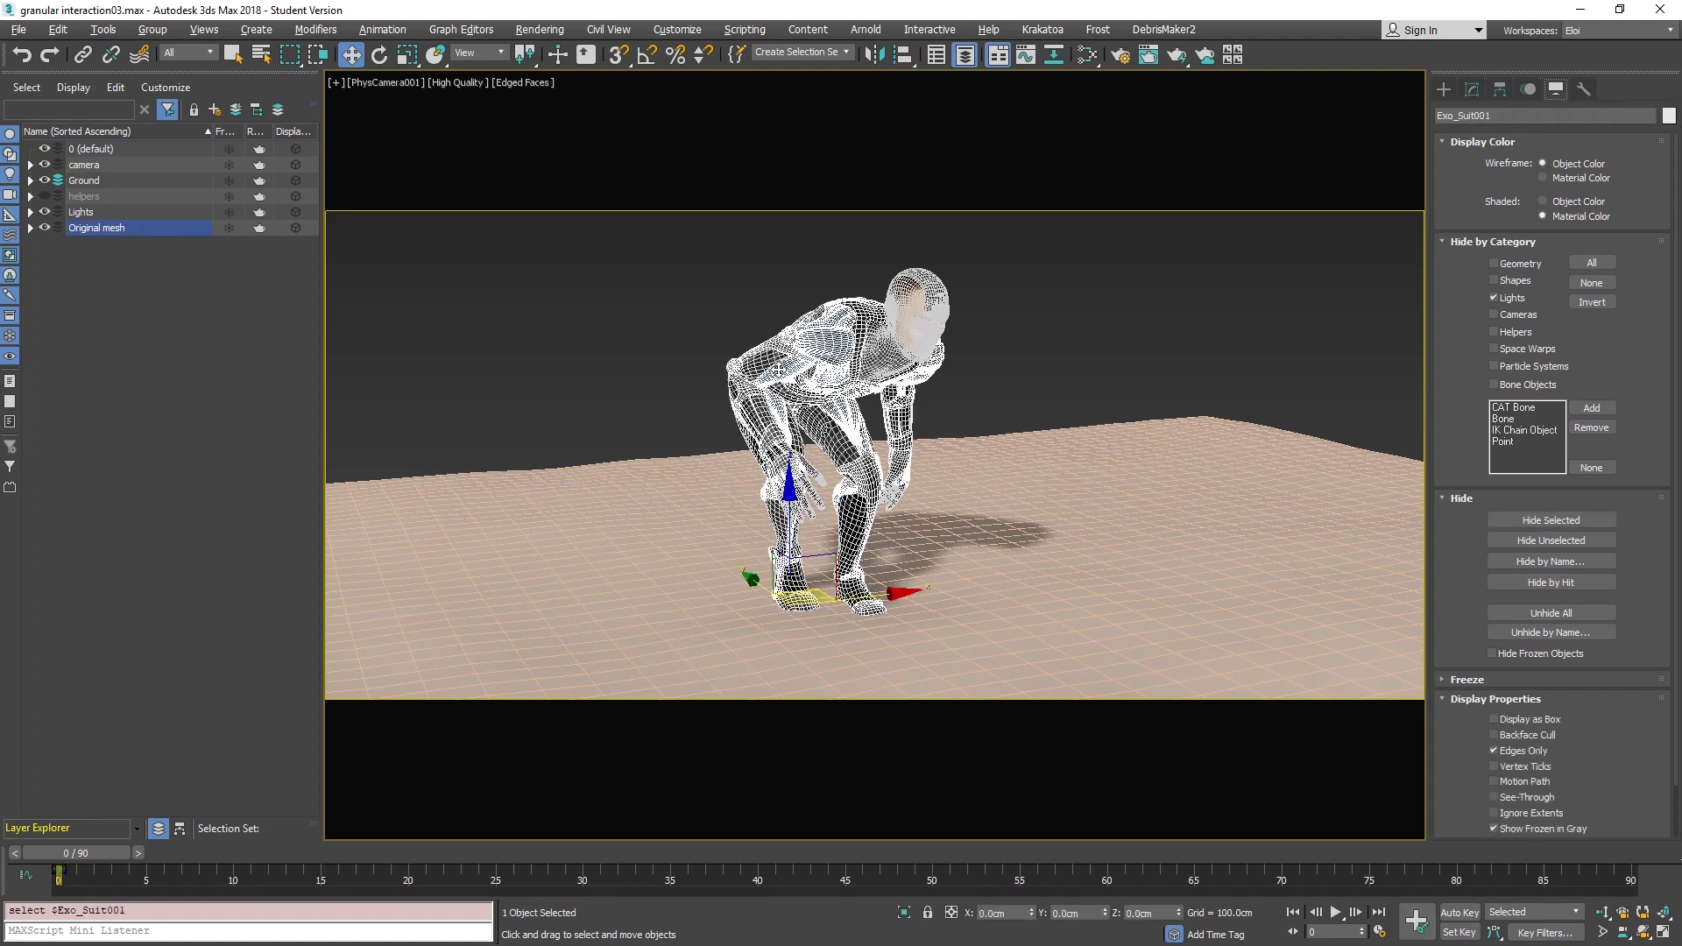
pyautogui.click(918, 302)
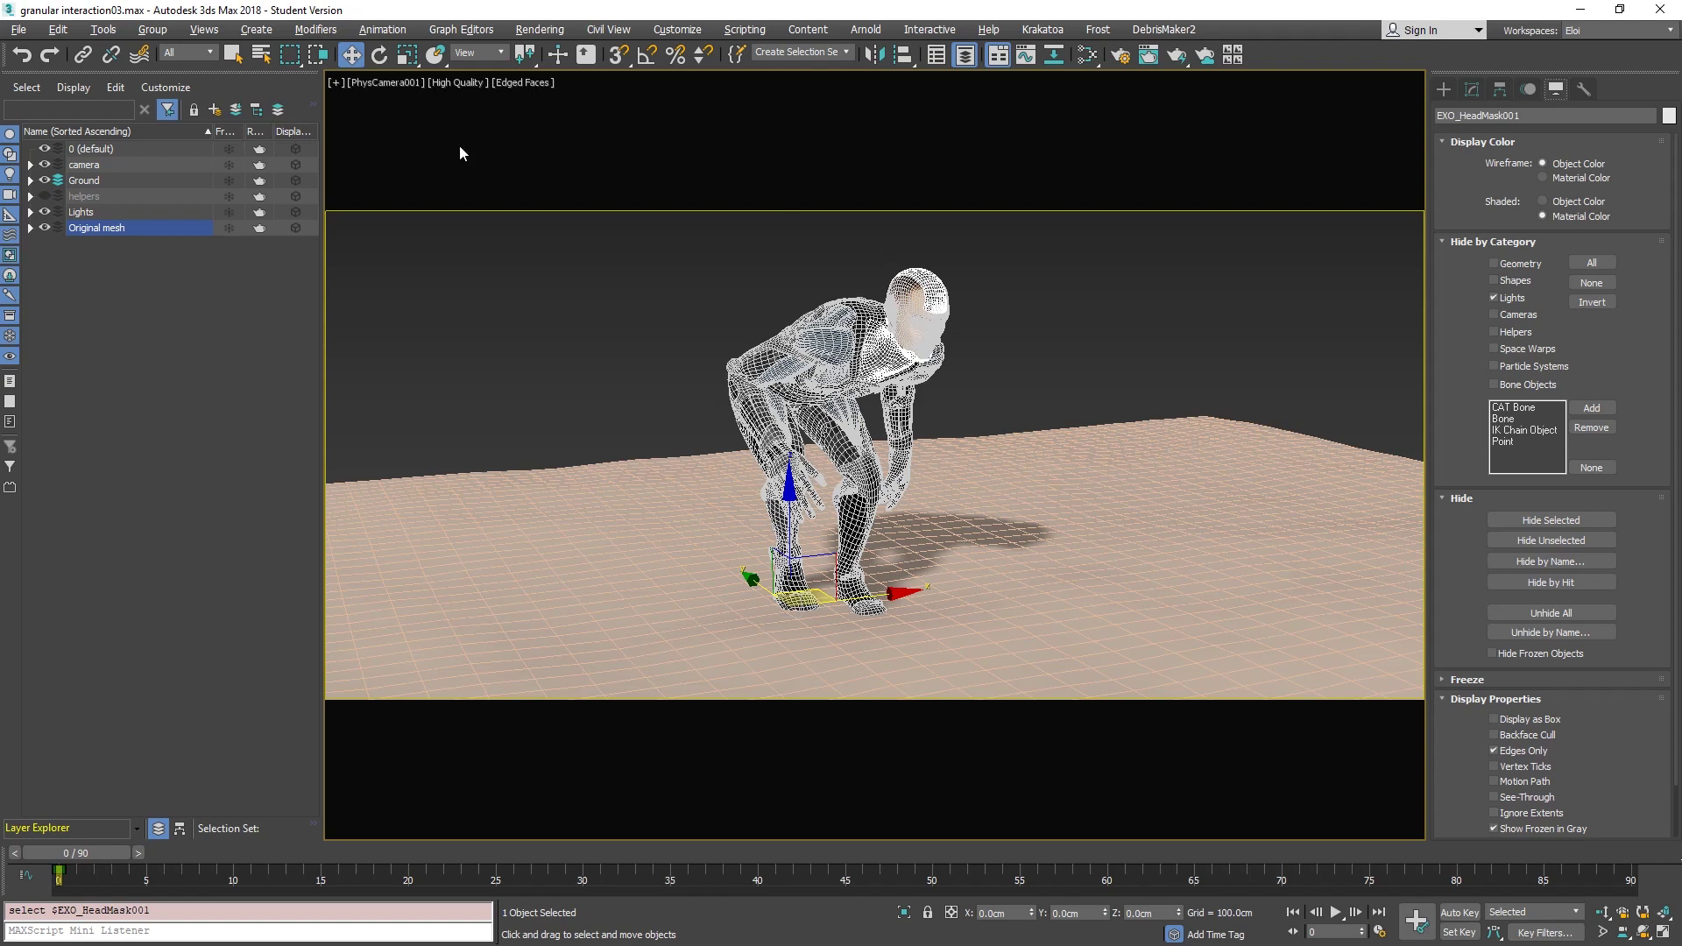
# Clone the four Original mesh character objects, from EXO_EyesSpec001 down.
pyautogui.click(30, 229)
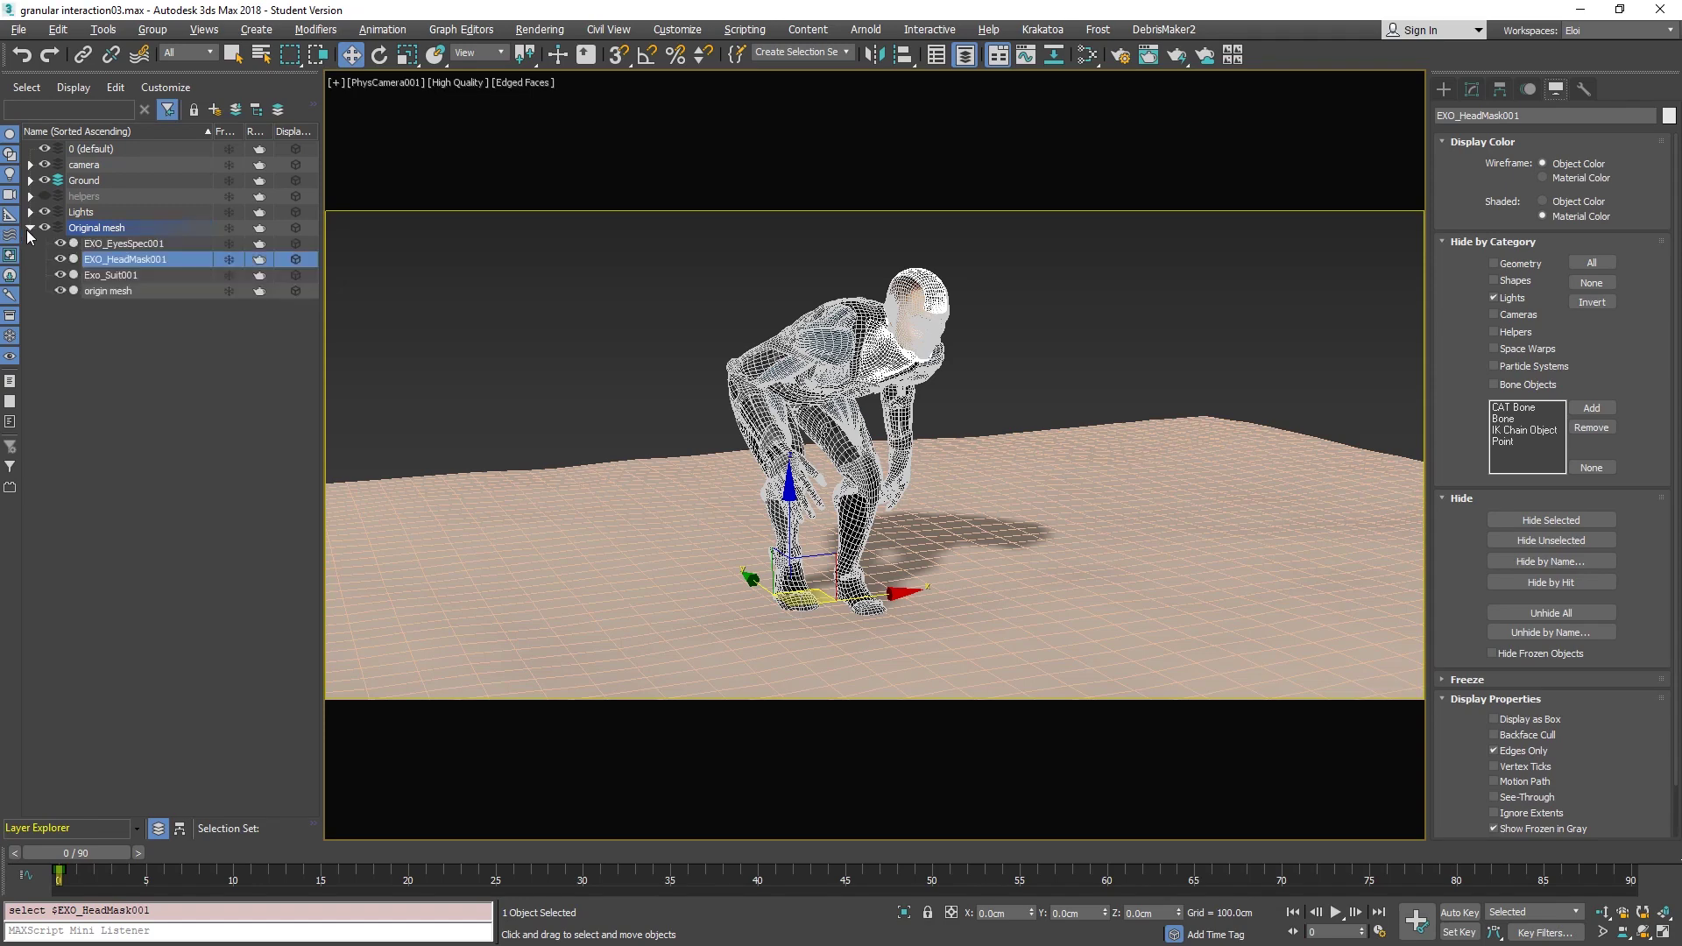
pyautogui.click(147, 245)
pyautogui.keyDown('shift'); pyautogui.click(112, 290); pyautogui.keyUp('shift')
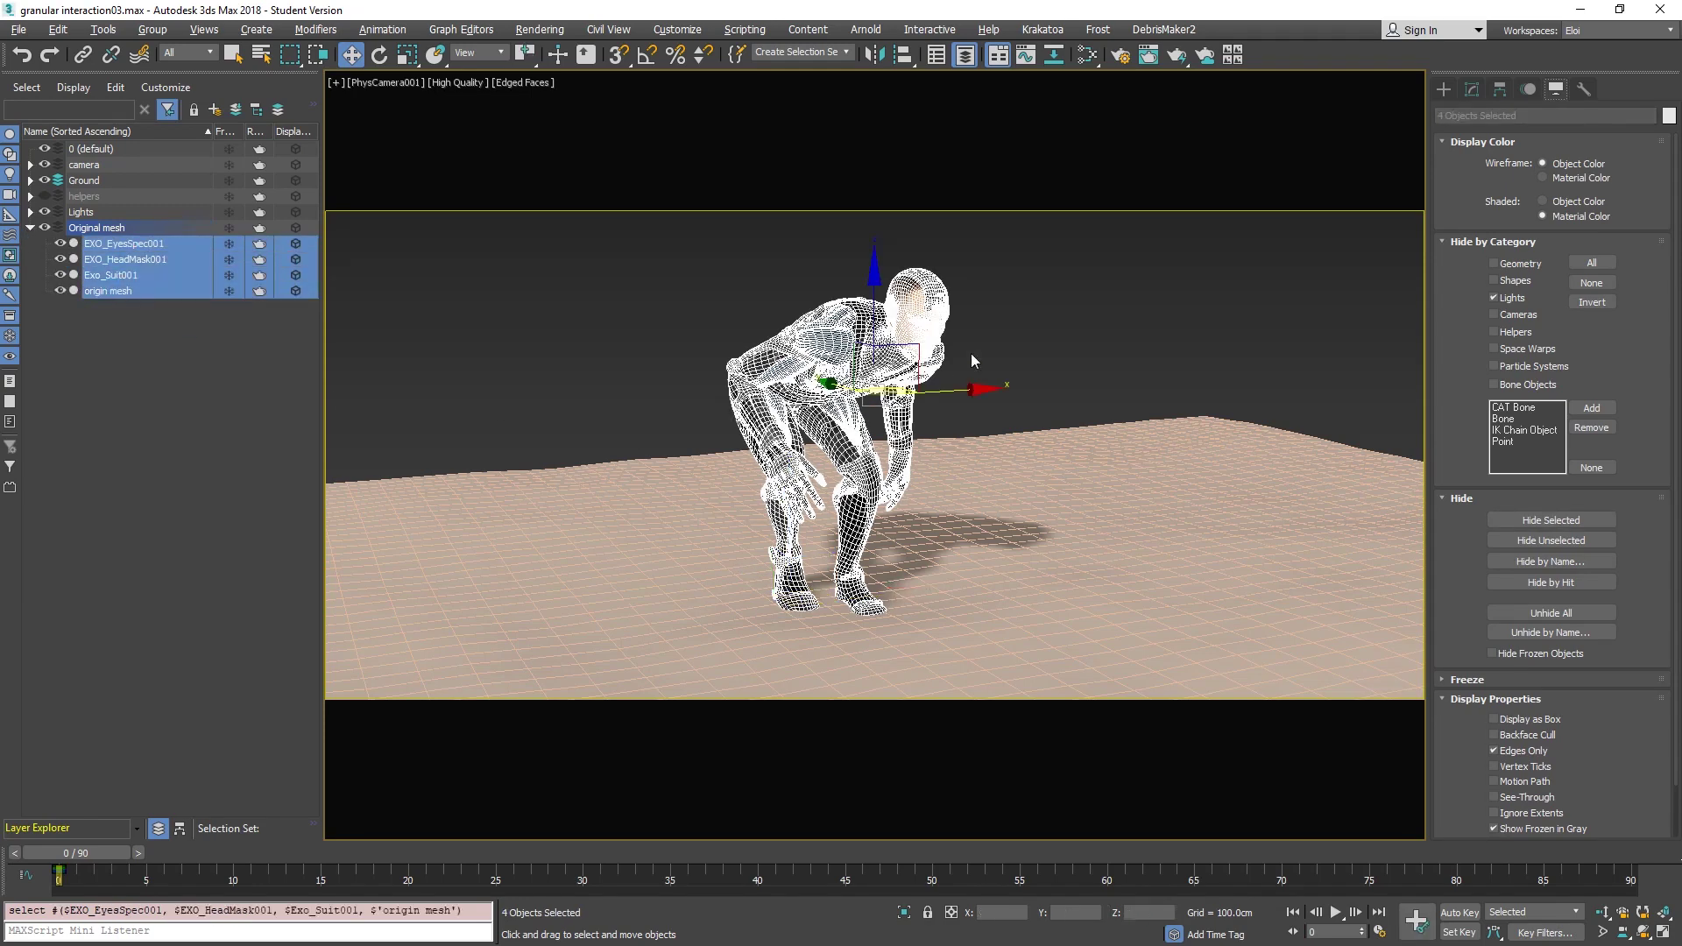
pyautogui.rightClick(660, 277)
pyautogui.moveTo(727, 466)
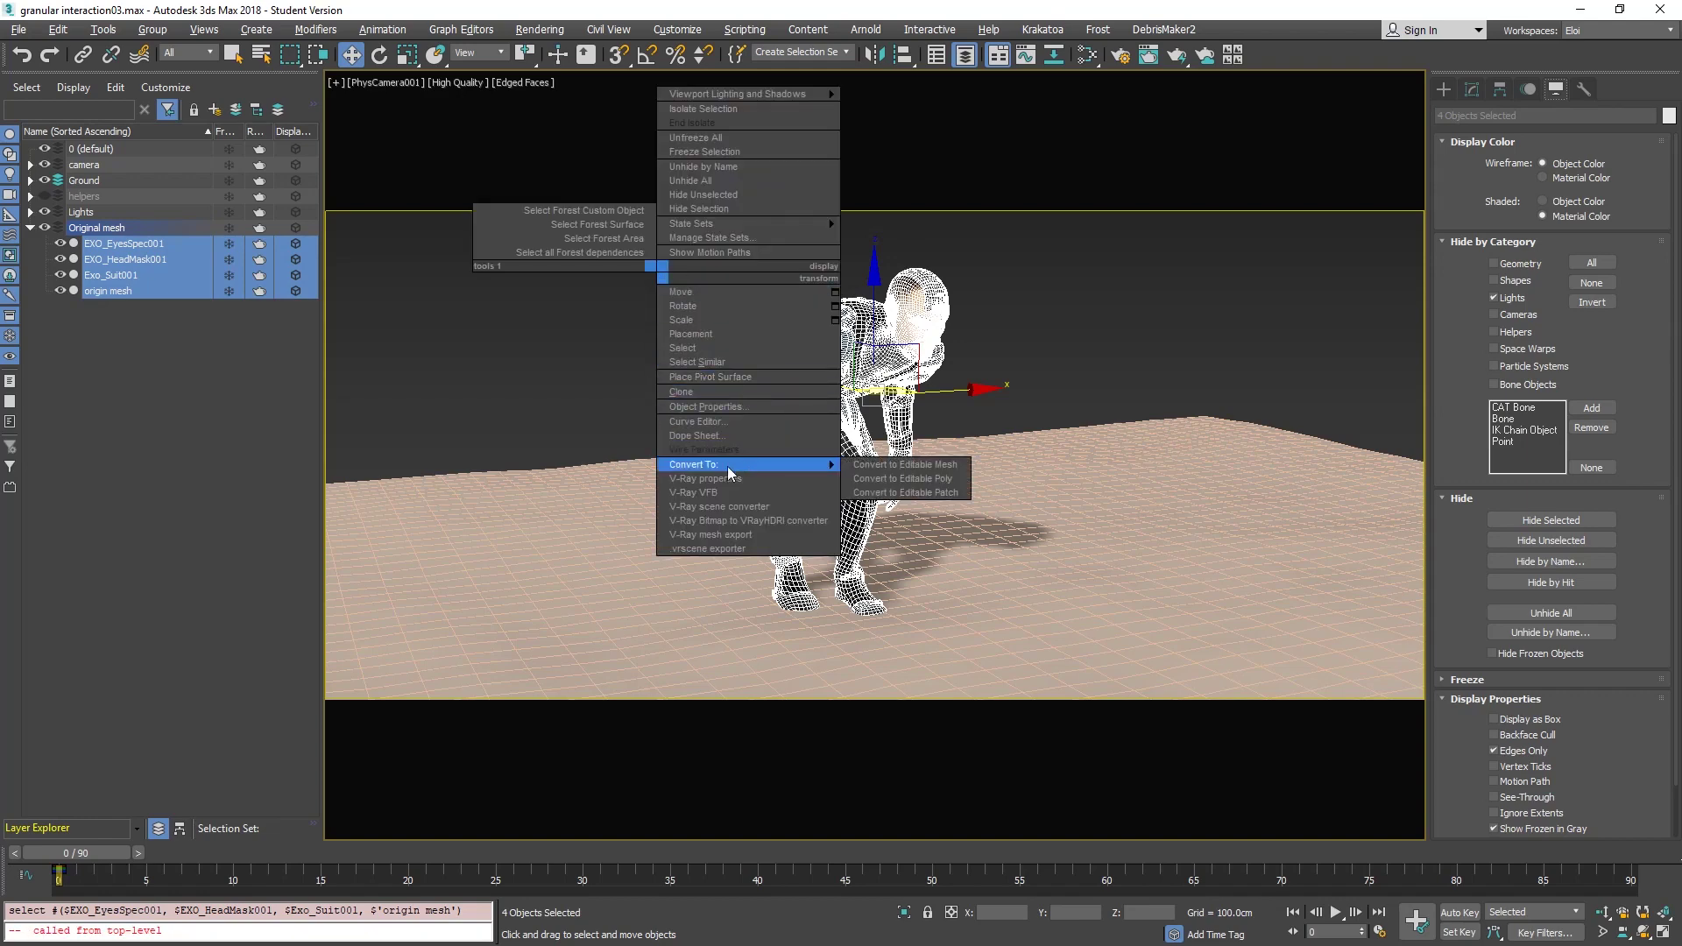
pyautogui.click(710, 390)
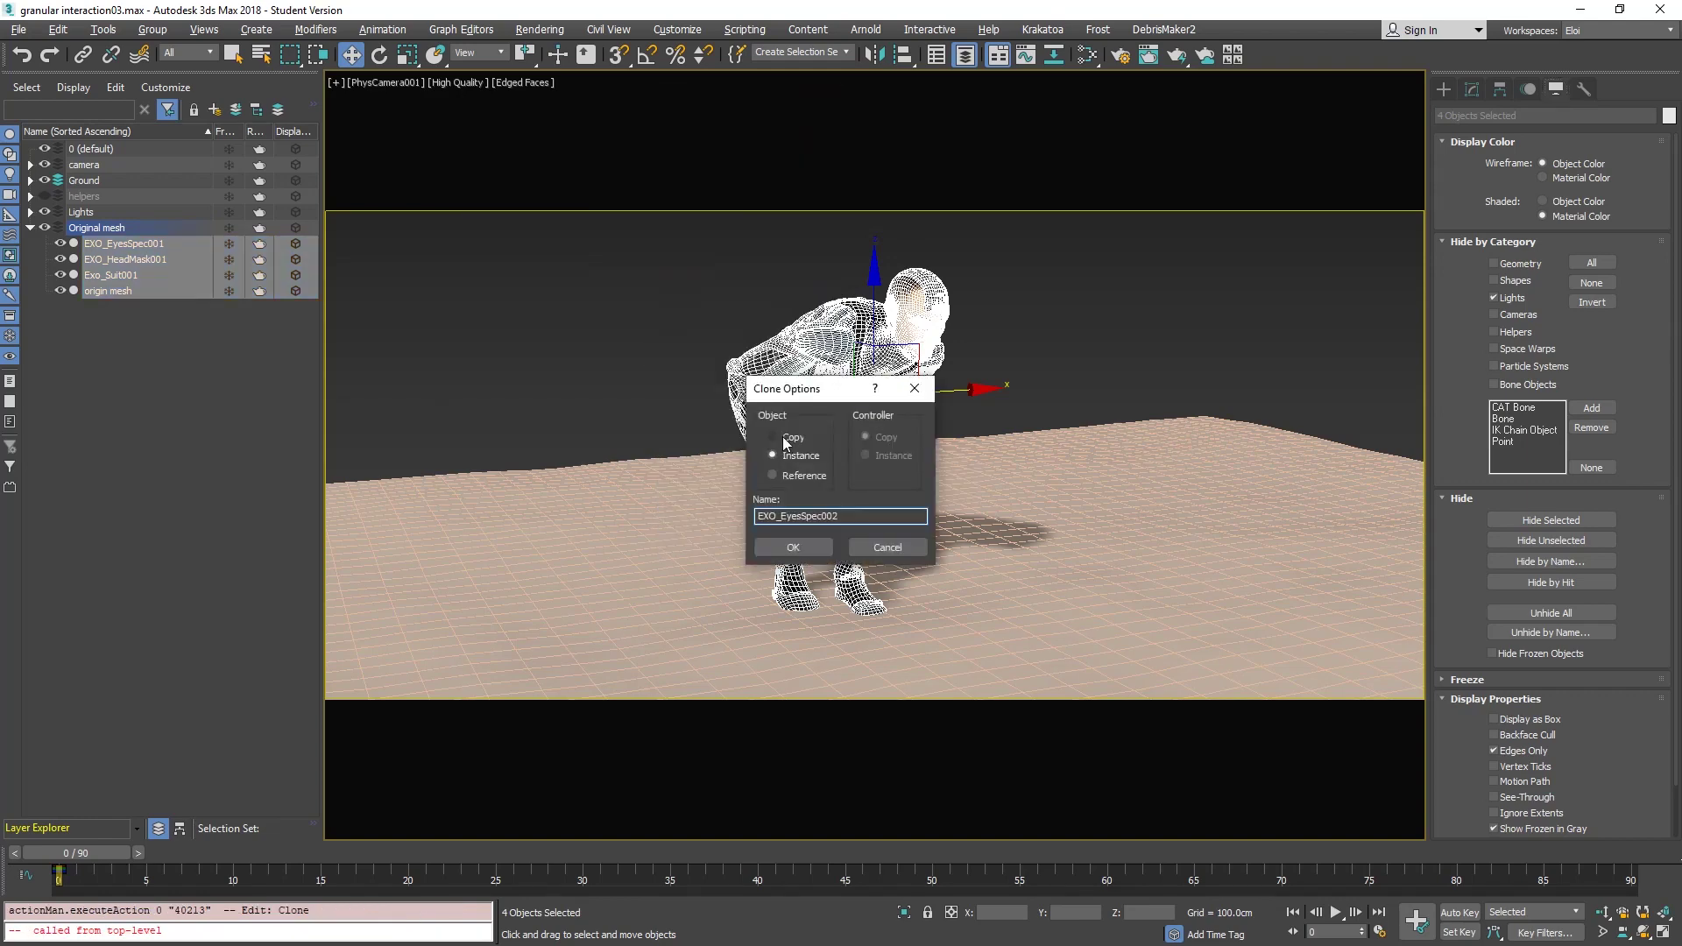
pyautogui.click(798, 547)
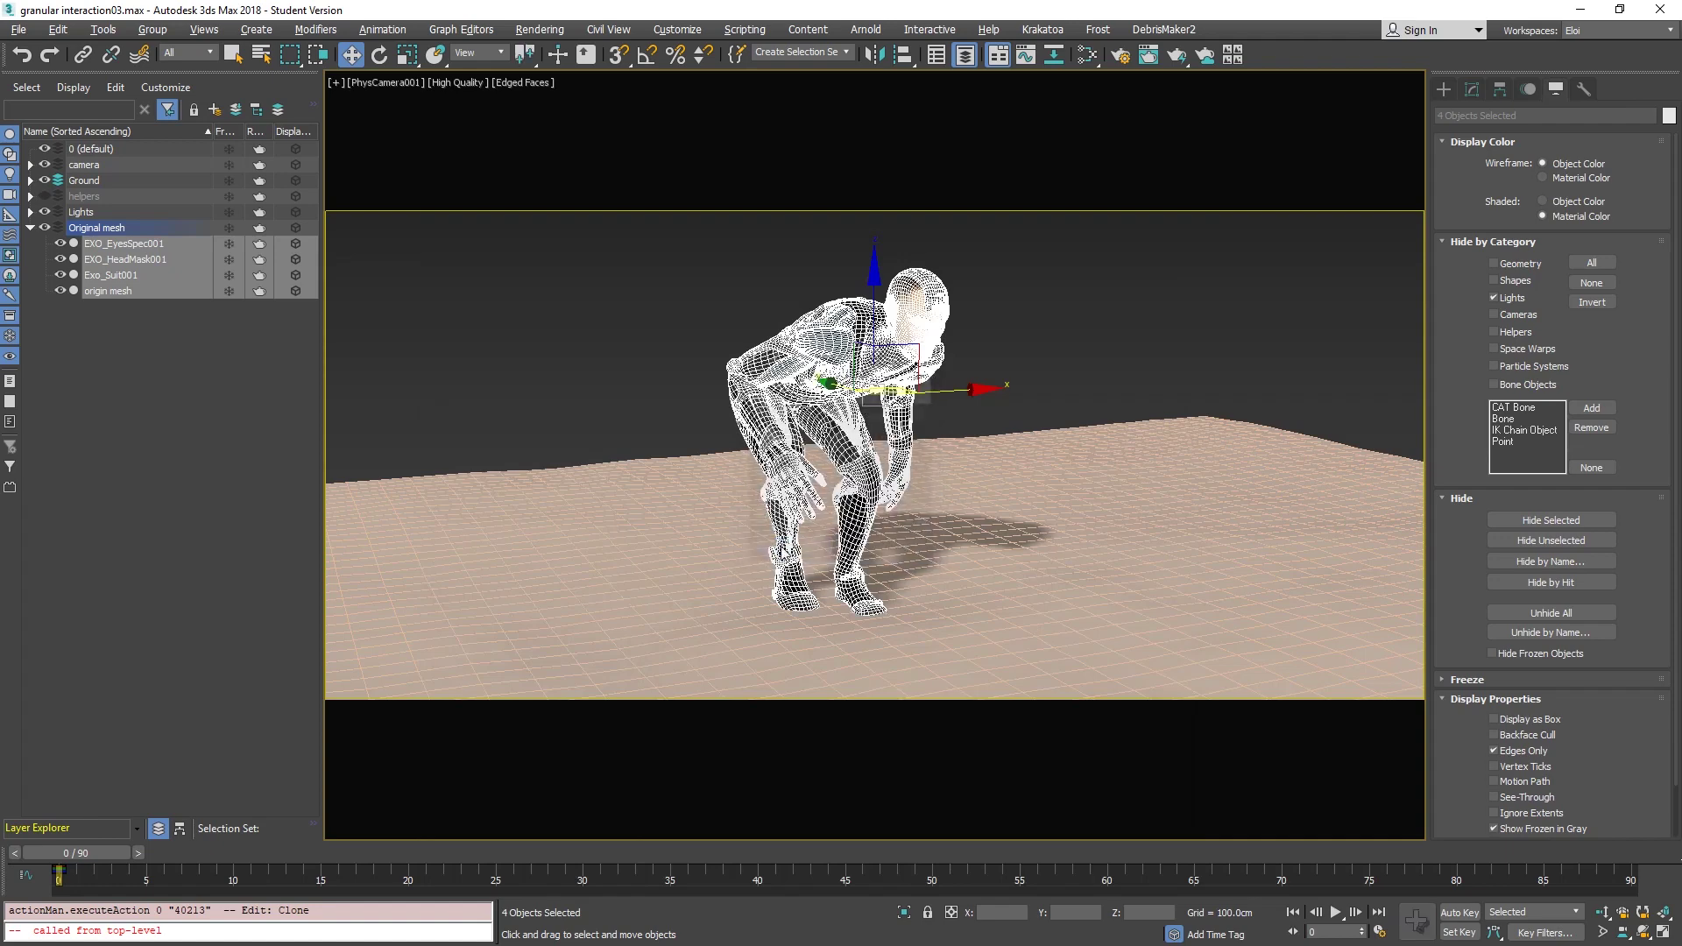
# Put the copies into a new layer named lowres.
pyautogui.click(215, 109)
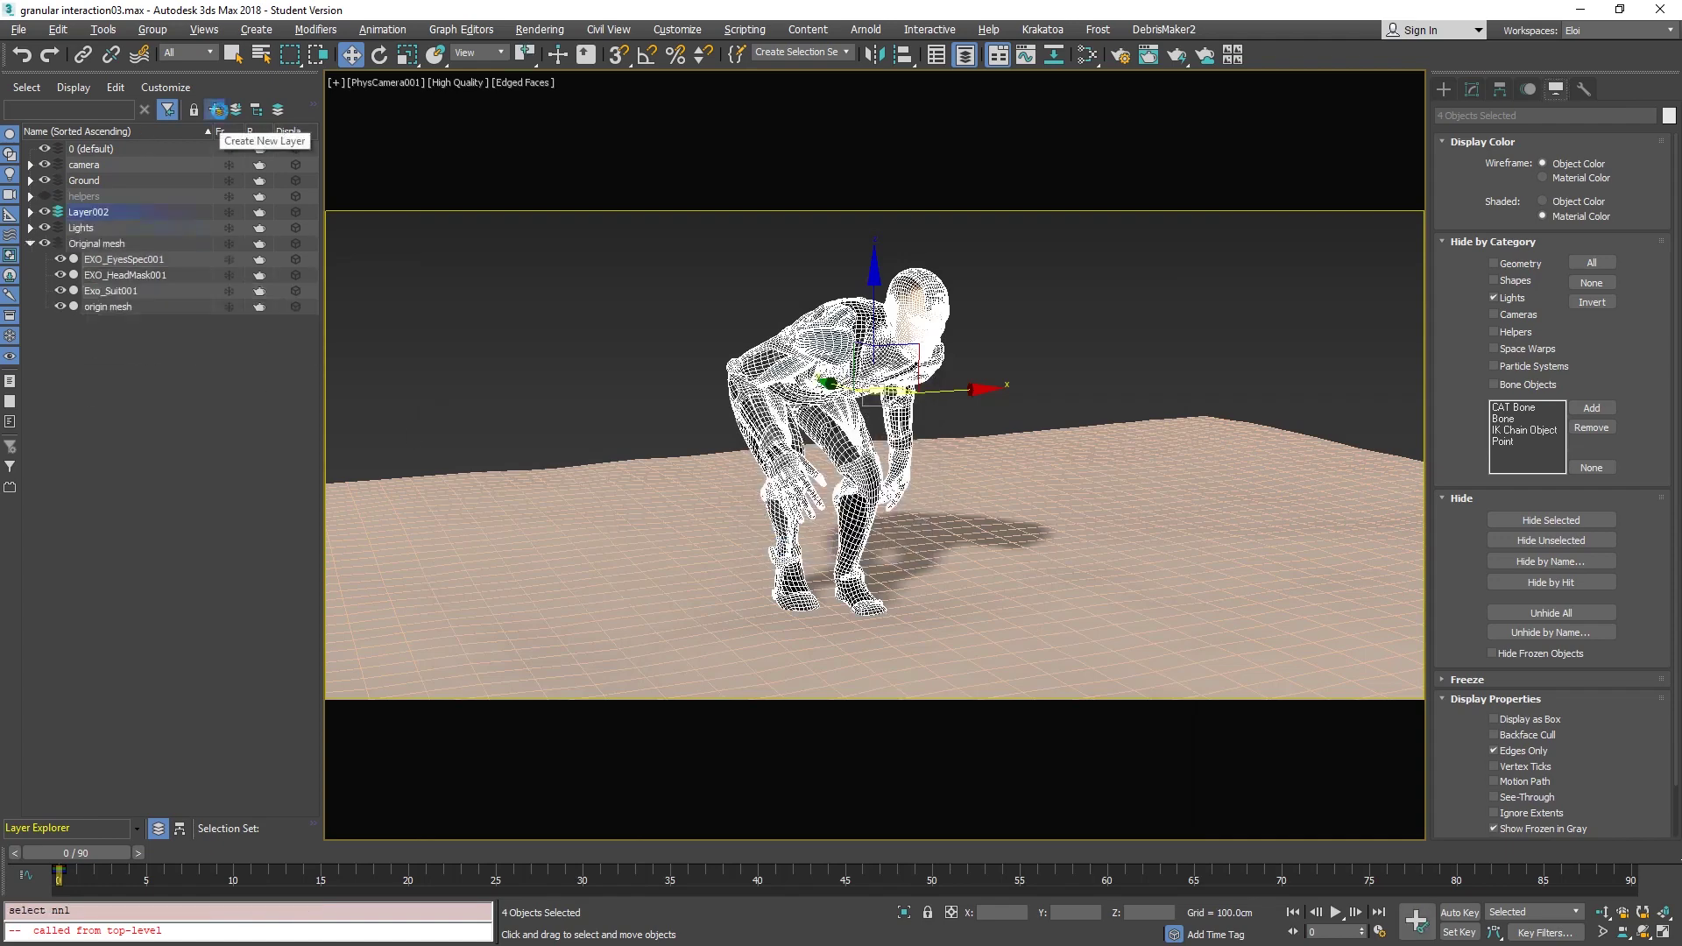
pyautogui.doubleClick(139, 212)
pyautogui.write('lowres')
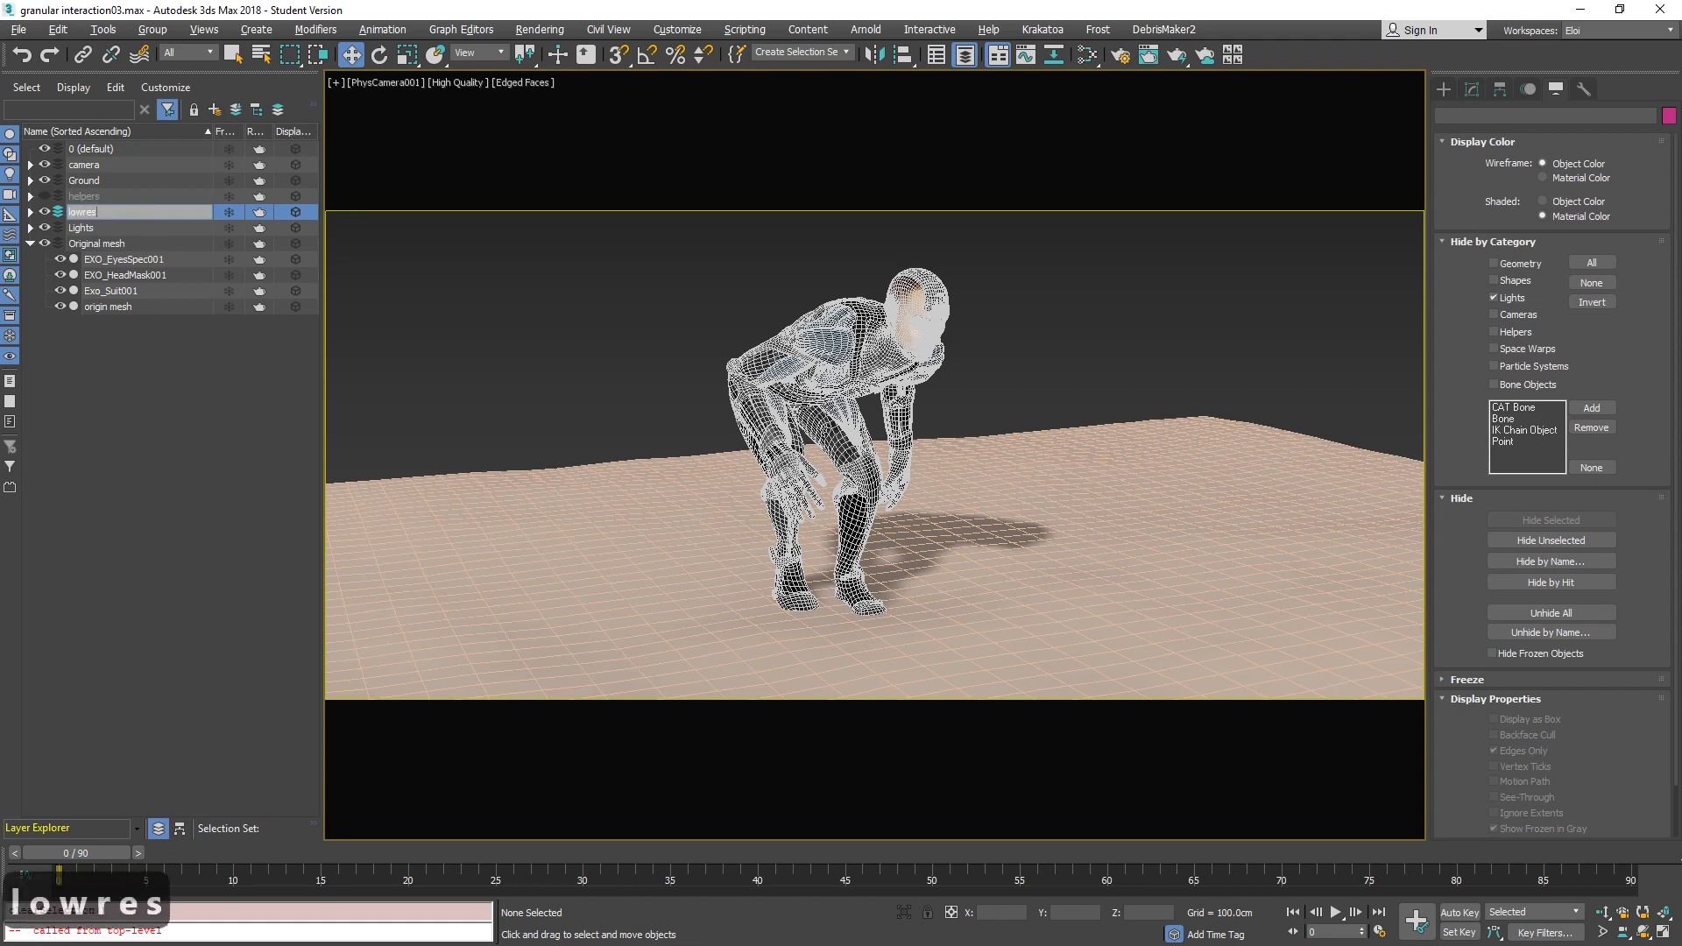
pyautogui.press('Return')
# Isolate the four lowres objects and select the low-res body mesh in the Modify panel.
pyautogui.click(945, 343)
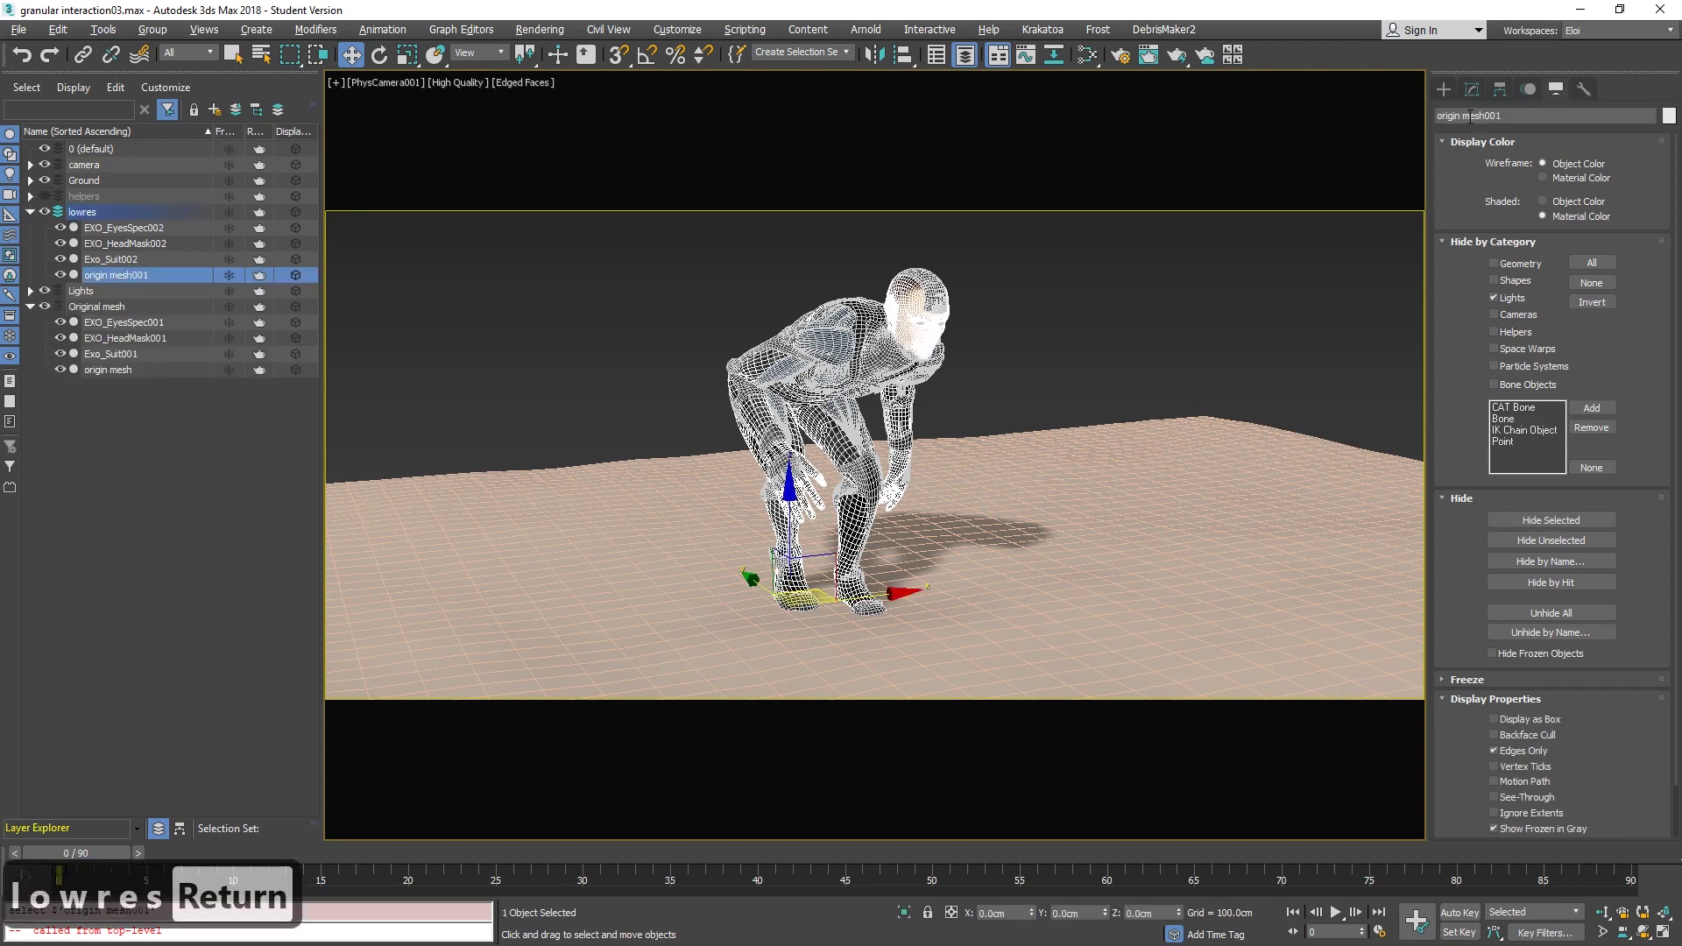
pyautogui.keyDown('shift'); pyautogui.click(162, 229); pyautogui.keyUp('shift')
pyautogui.hotkey('alt', 'q')
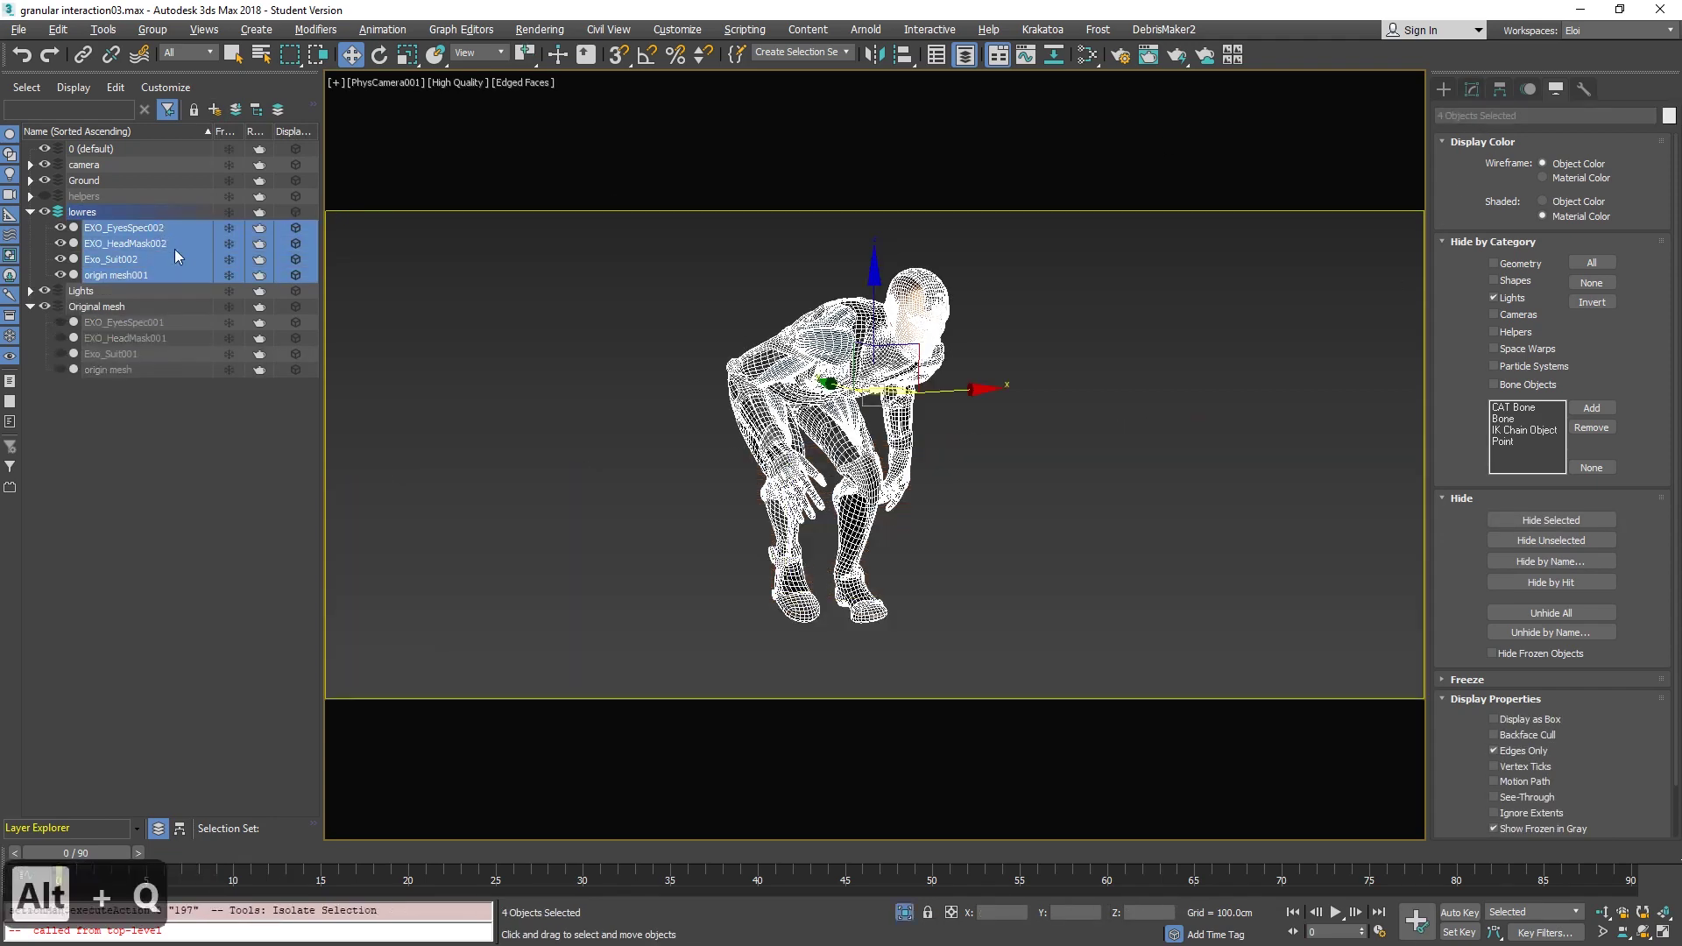
pyautogui.click(116, 275)
pyautogui.click(1472, 88)
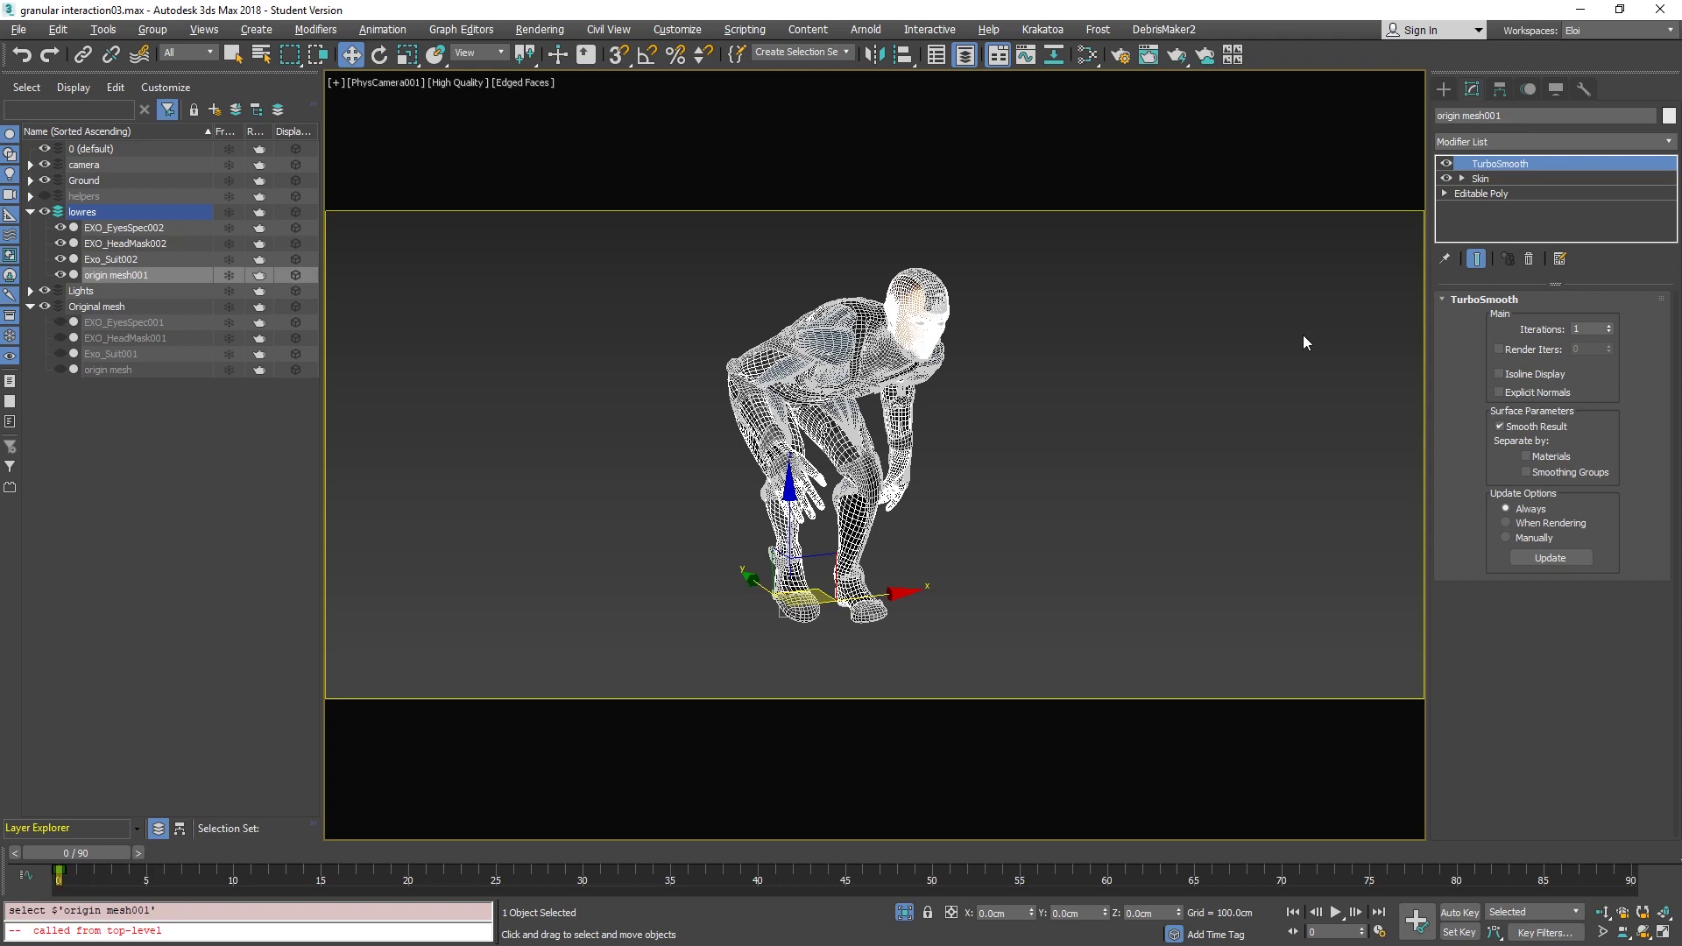
# Convert the low-res origin mesh001 to an Editable Poly.
pyautogui.rightClick(896, 329)
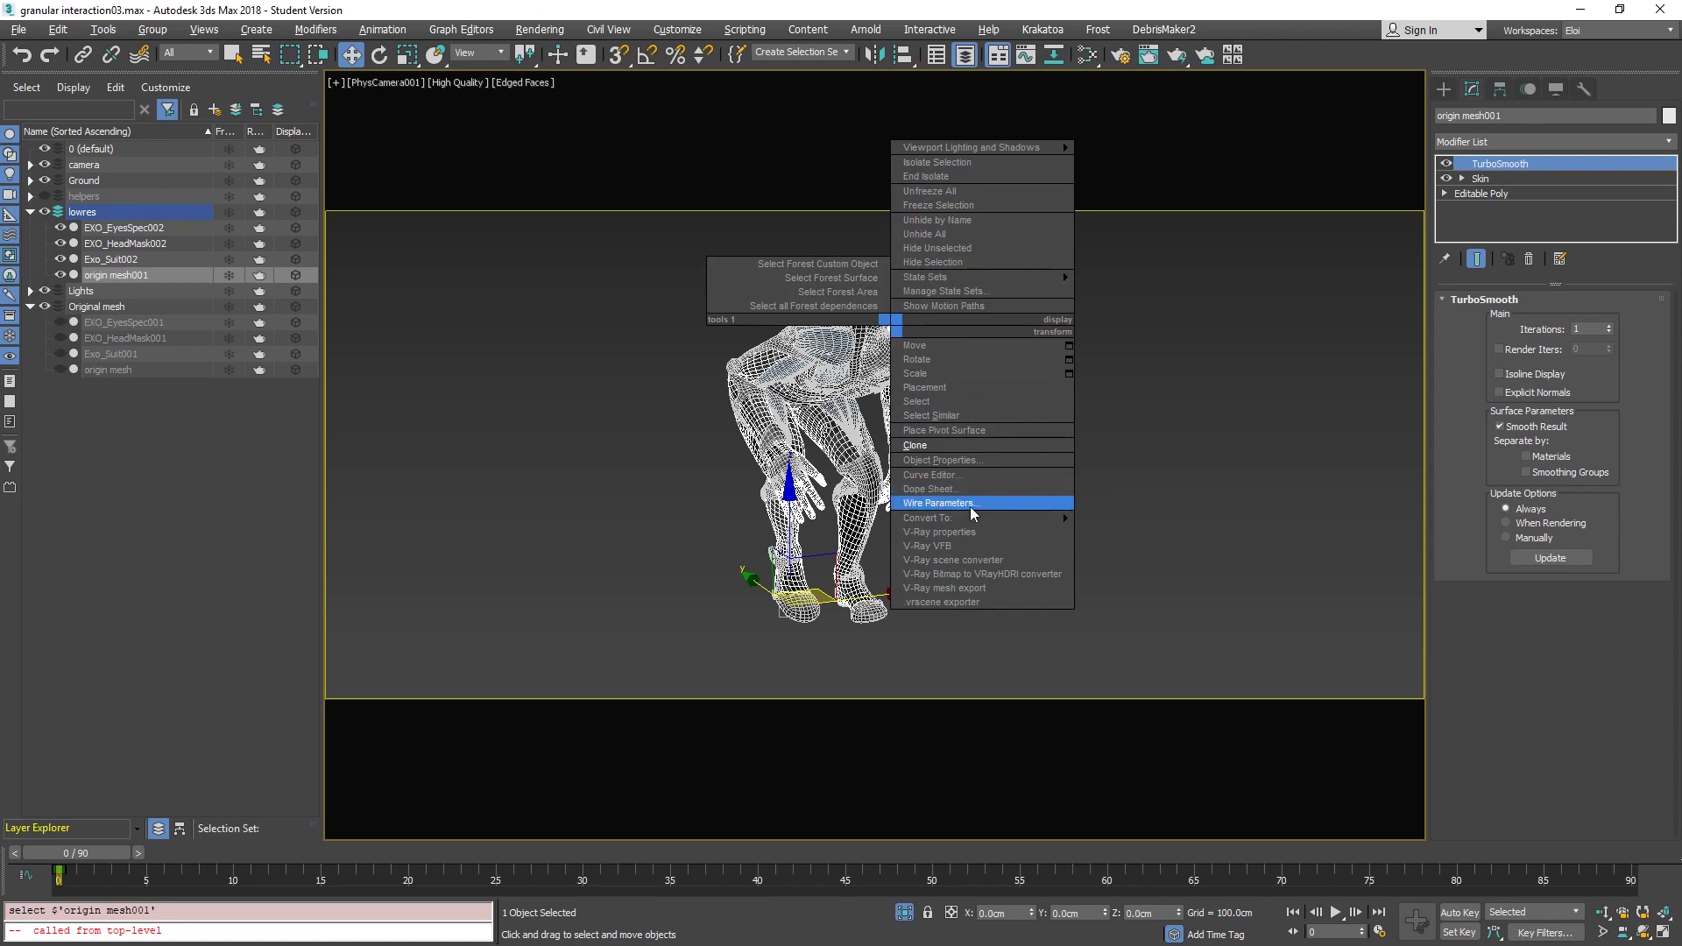
pyautogui.moveTo(937, 518)
pyautogui.click(1126, 532)
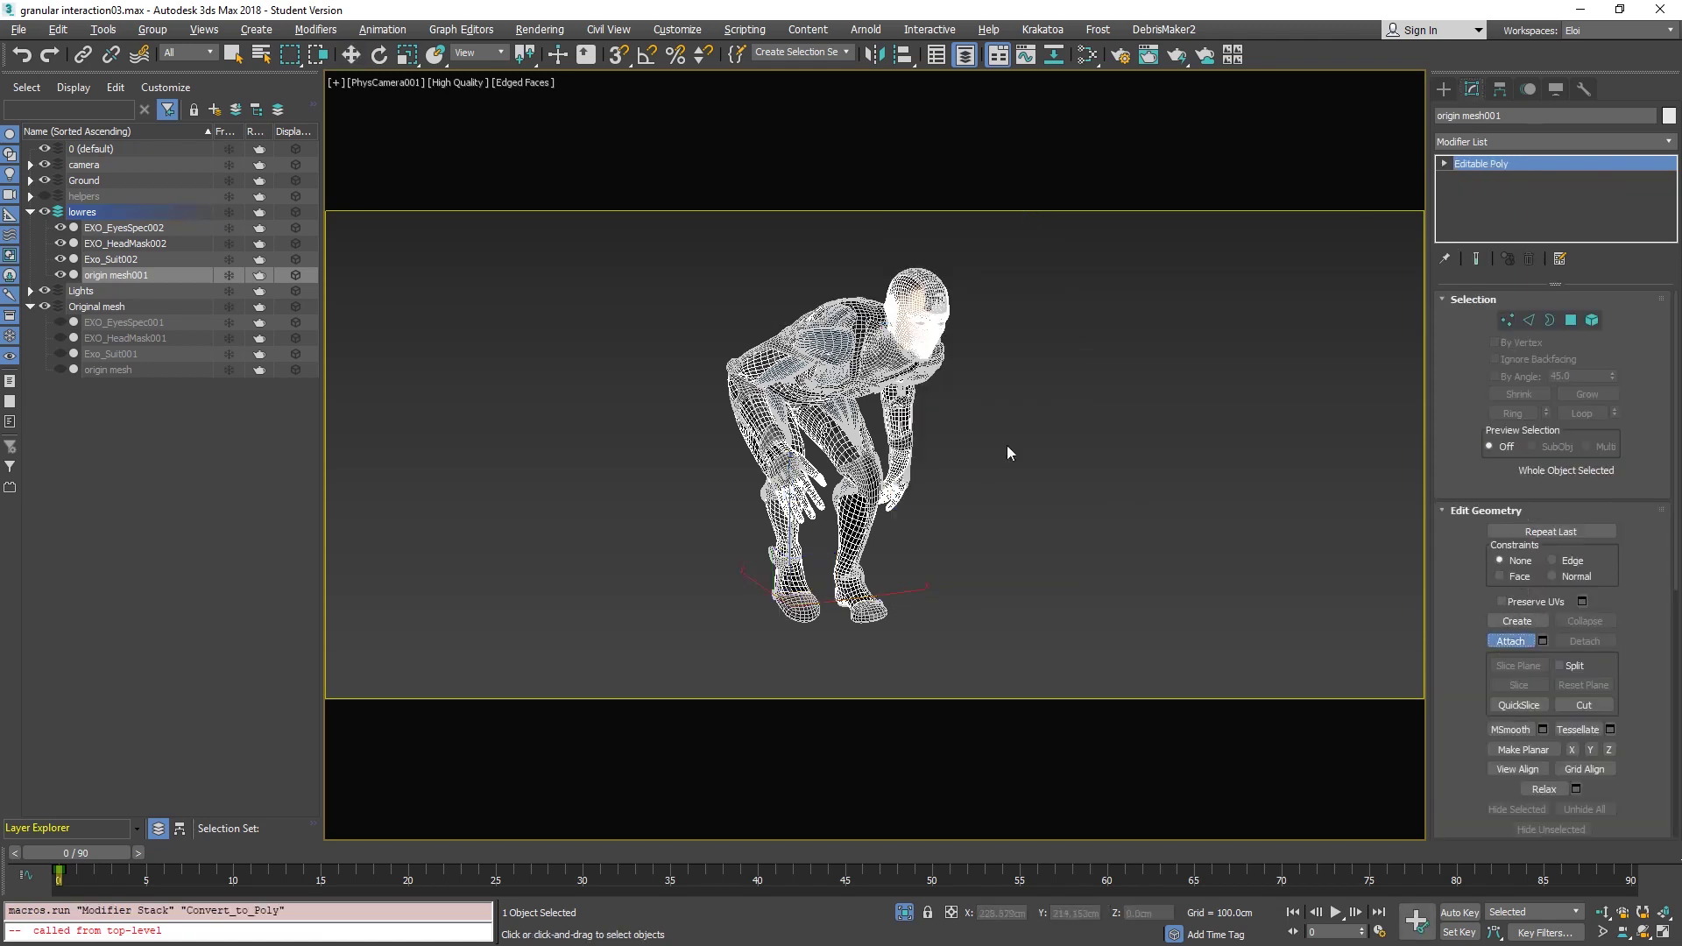
# Attach the head mask, suit and eye pieces into origin mesh001.
pyautogui.click(933, 282)
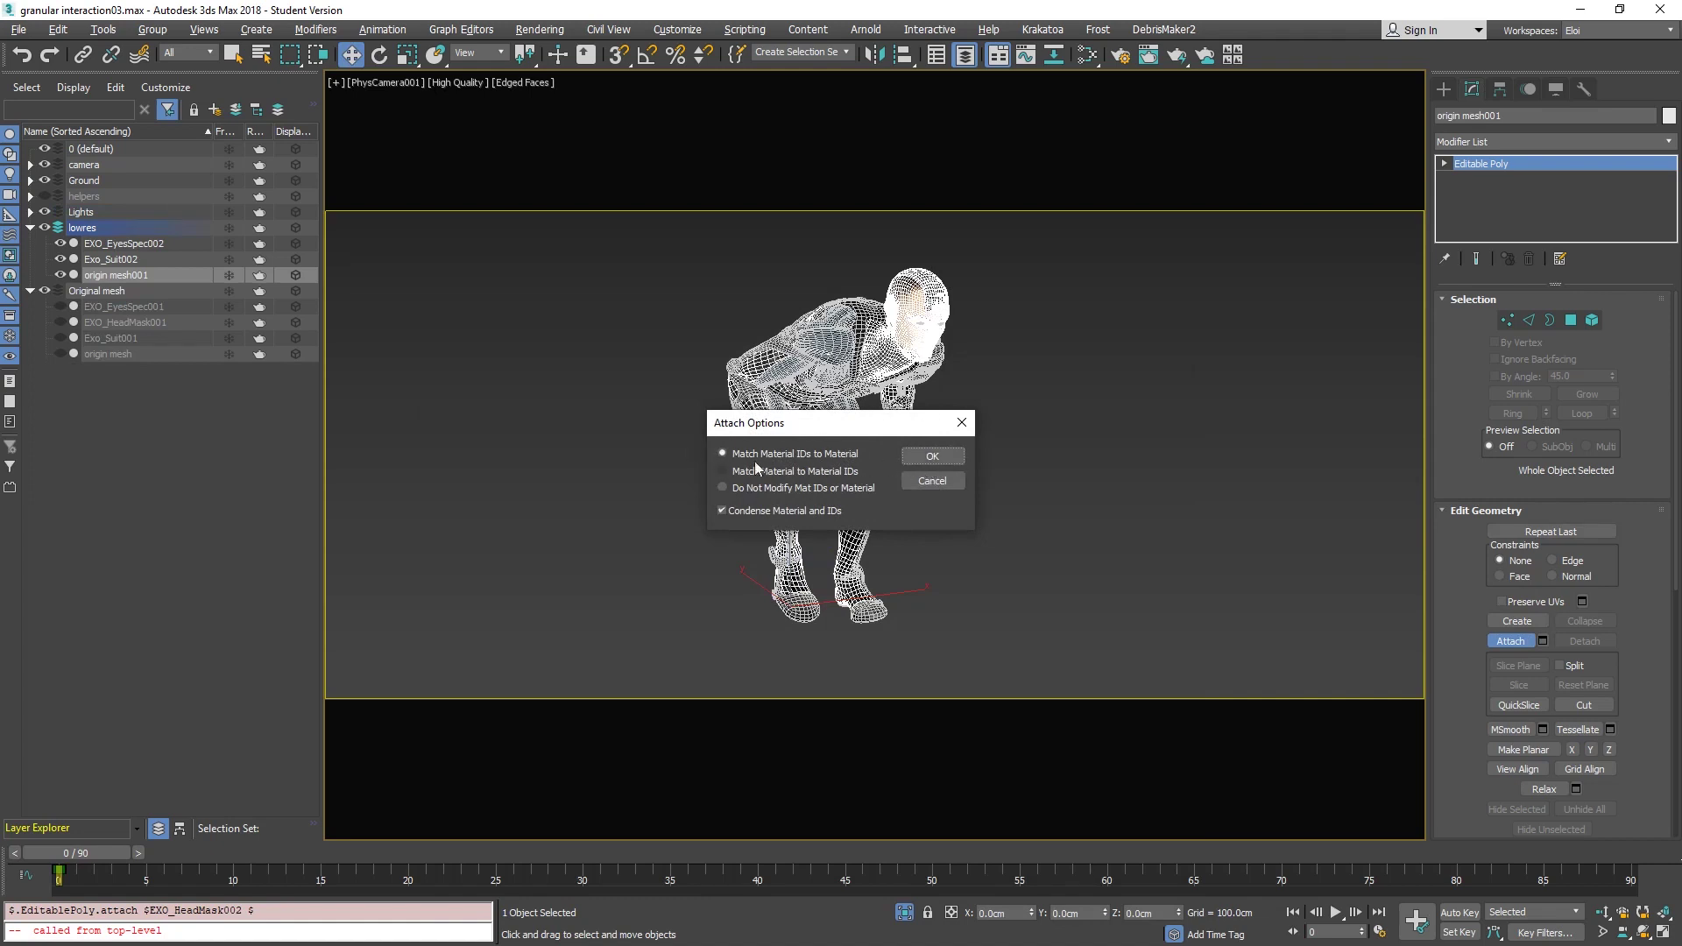
pyautogui.click(930, 455)
pyautogui.click(895, 338)
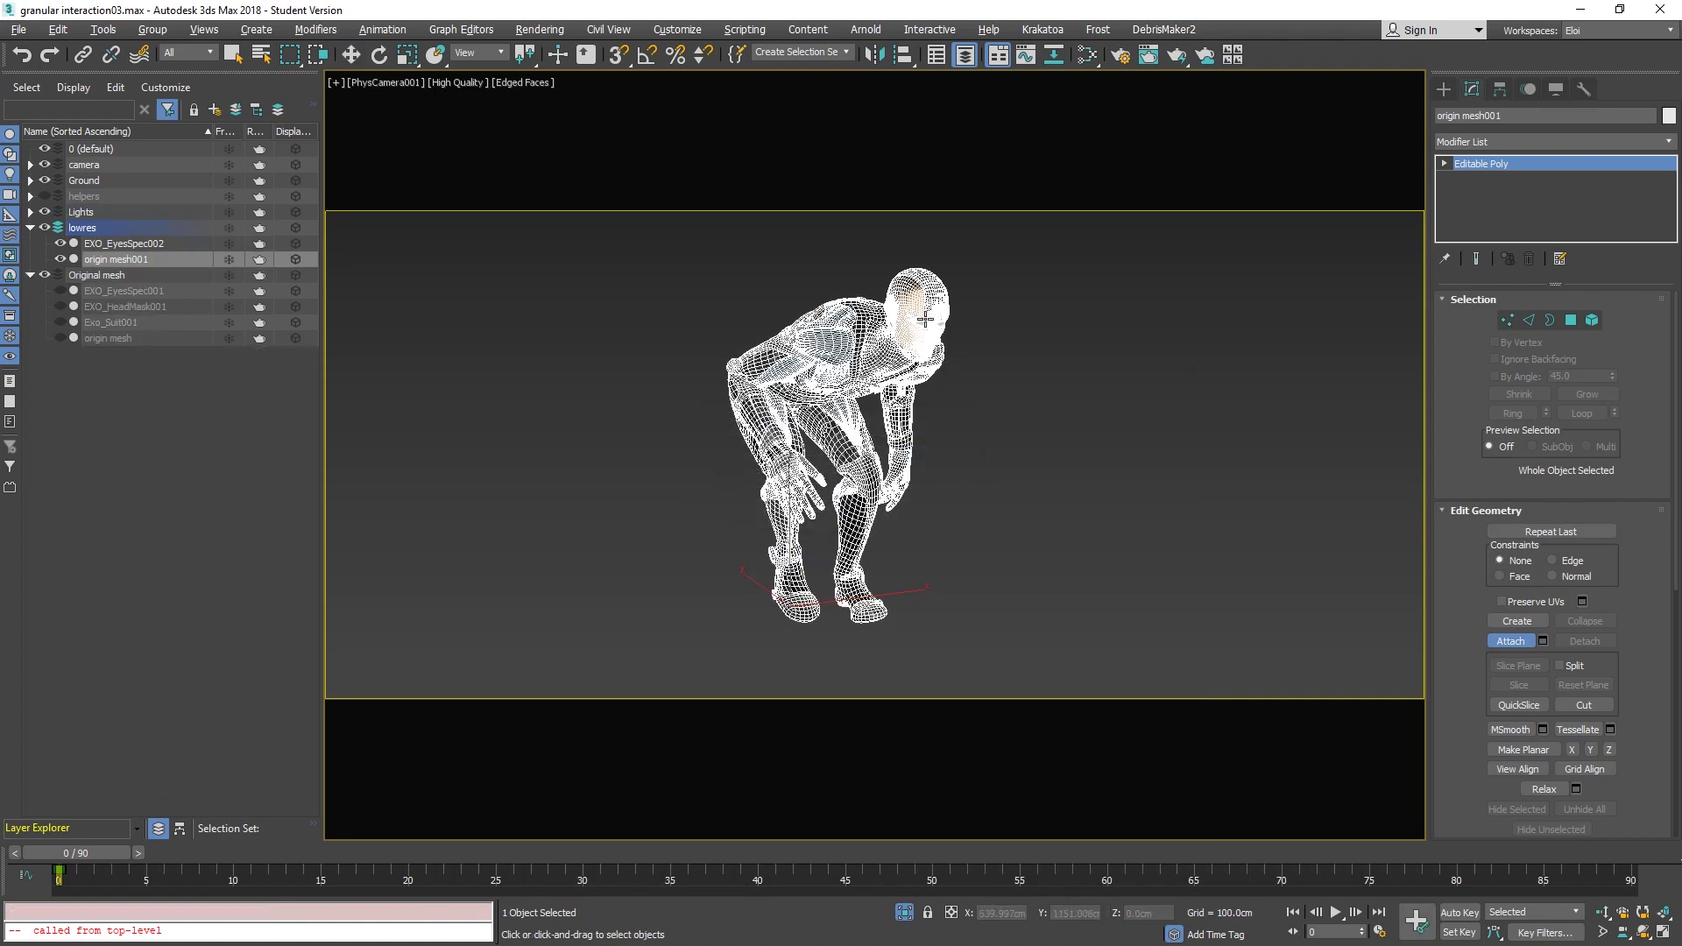
pyautogui.click(933, 457)
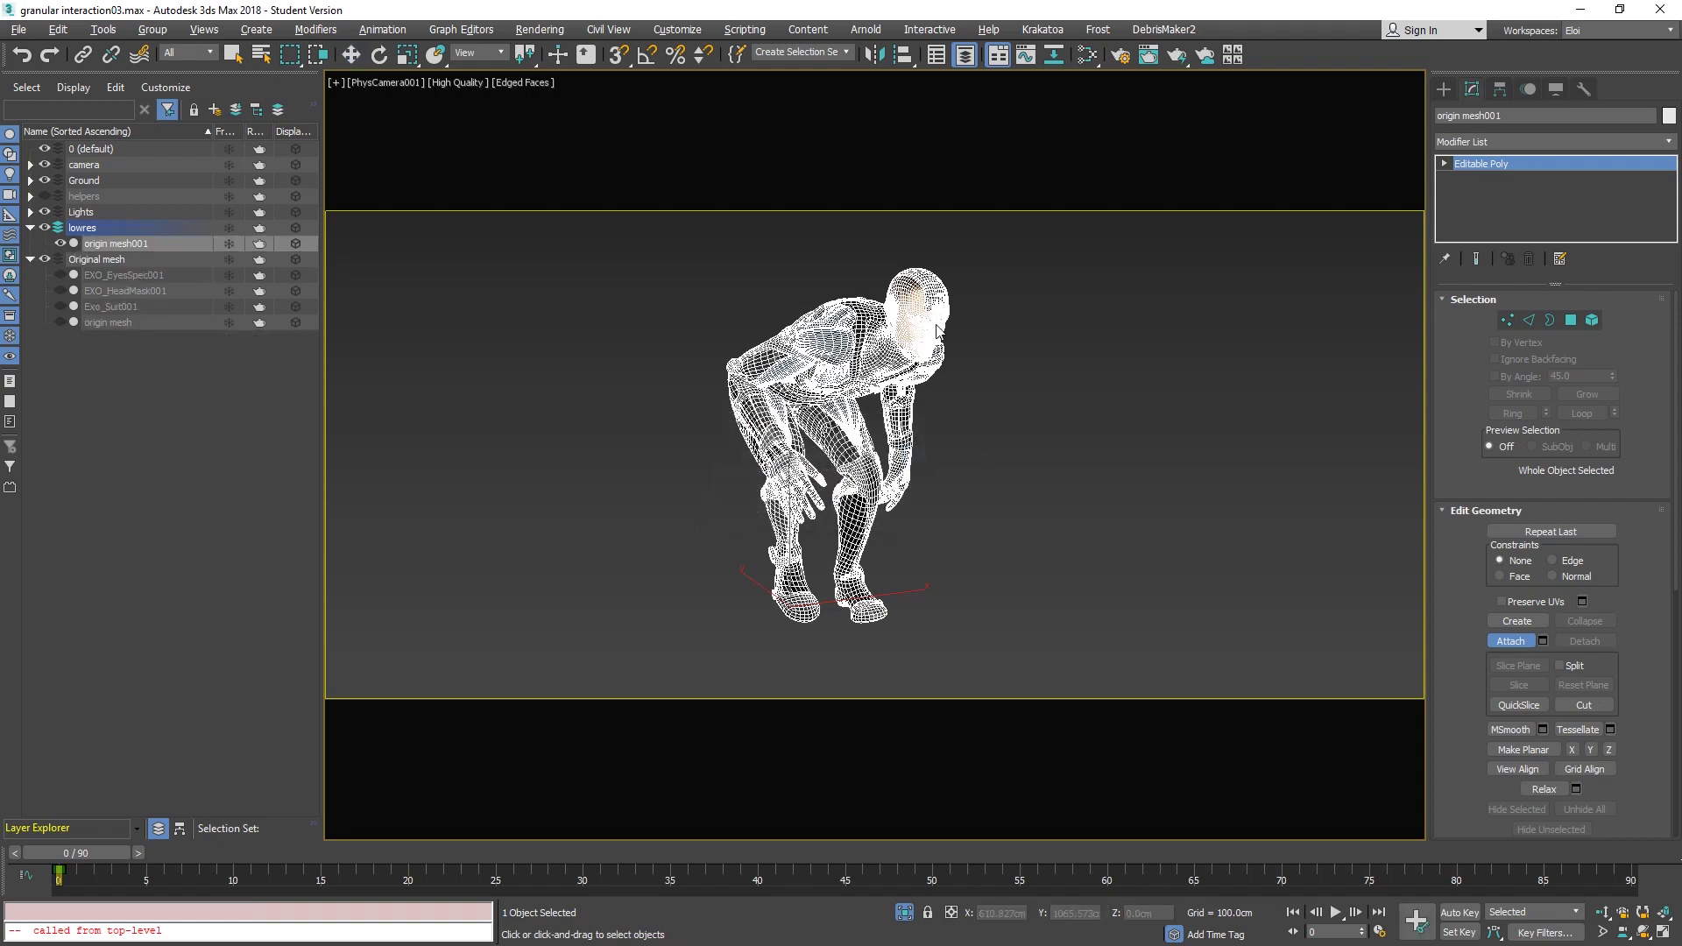
pyautogui.press('w')
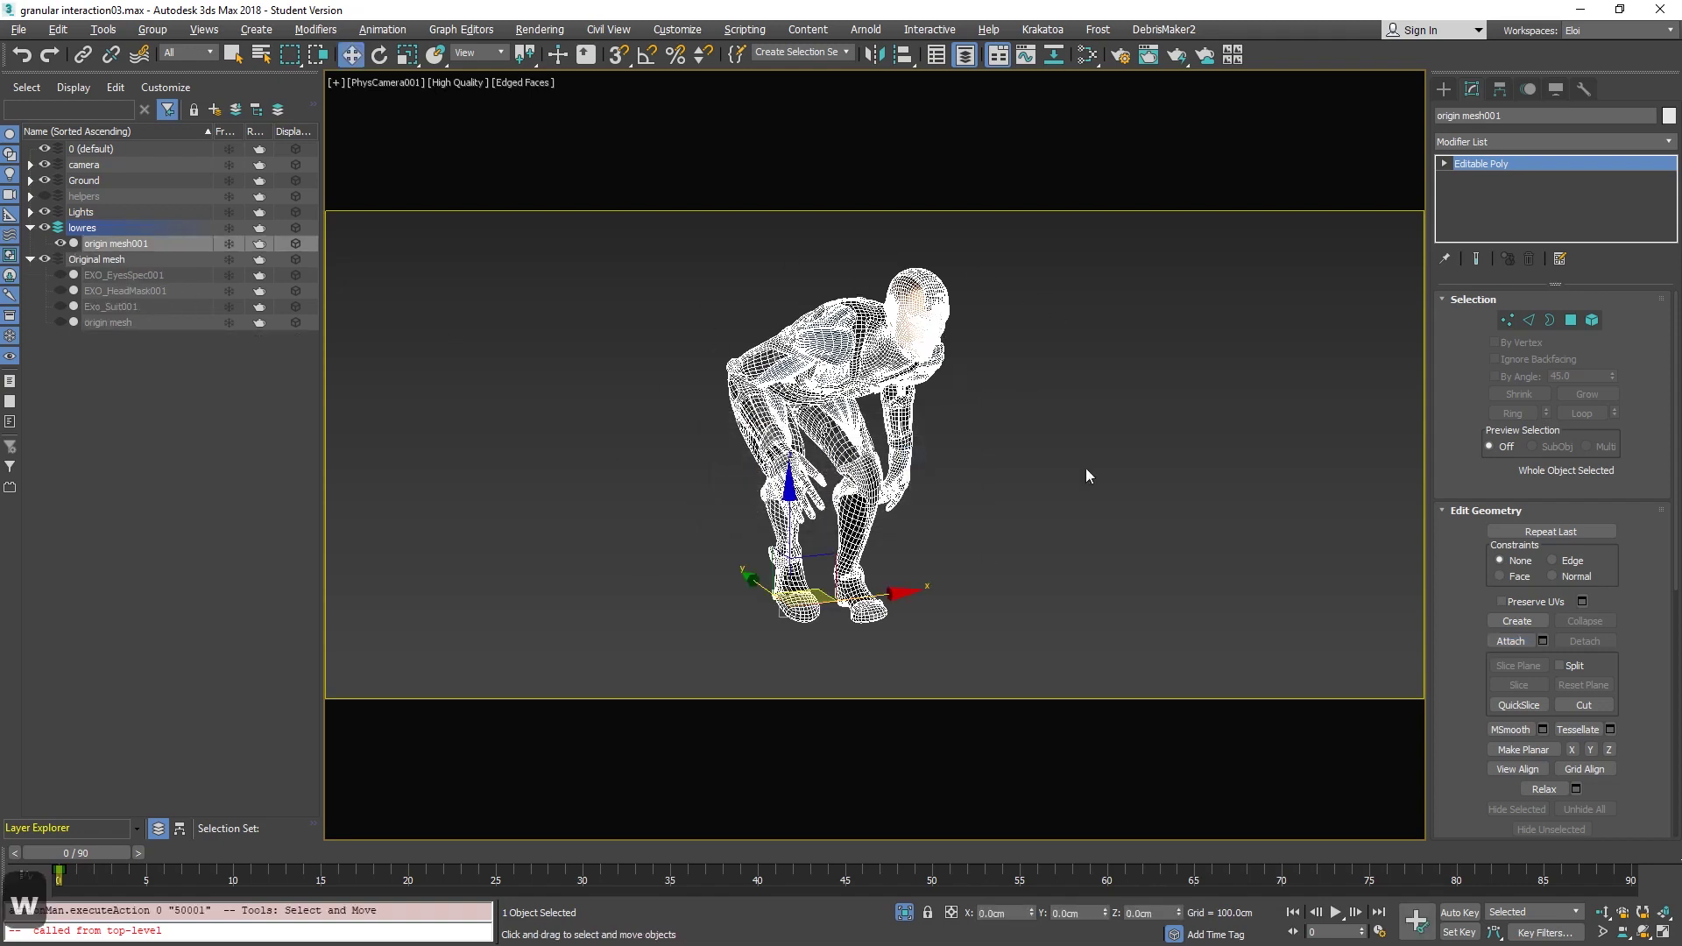
# Switch to Perspective, hide safe frames, and orbit and zoom in on the merged mesh.
pyautogui.press('p')
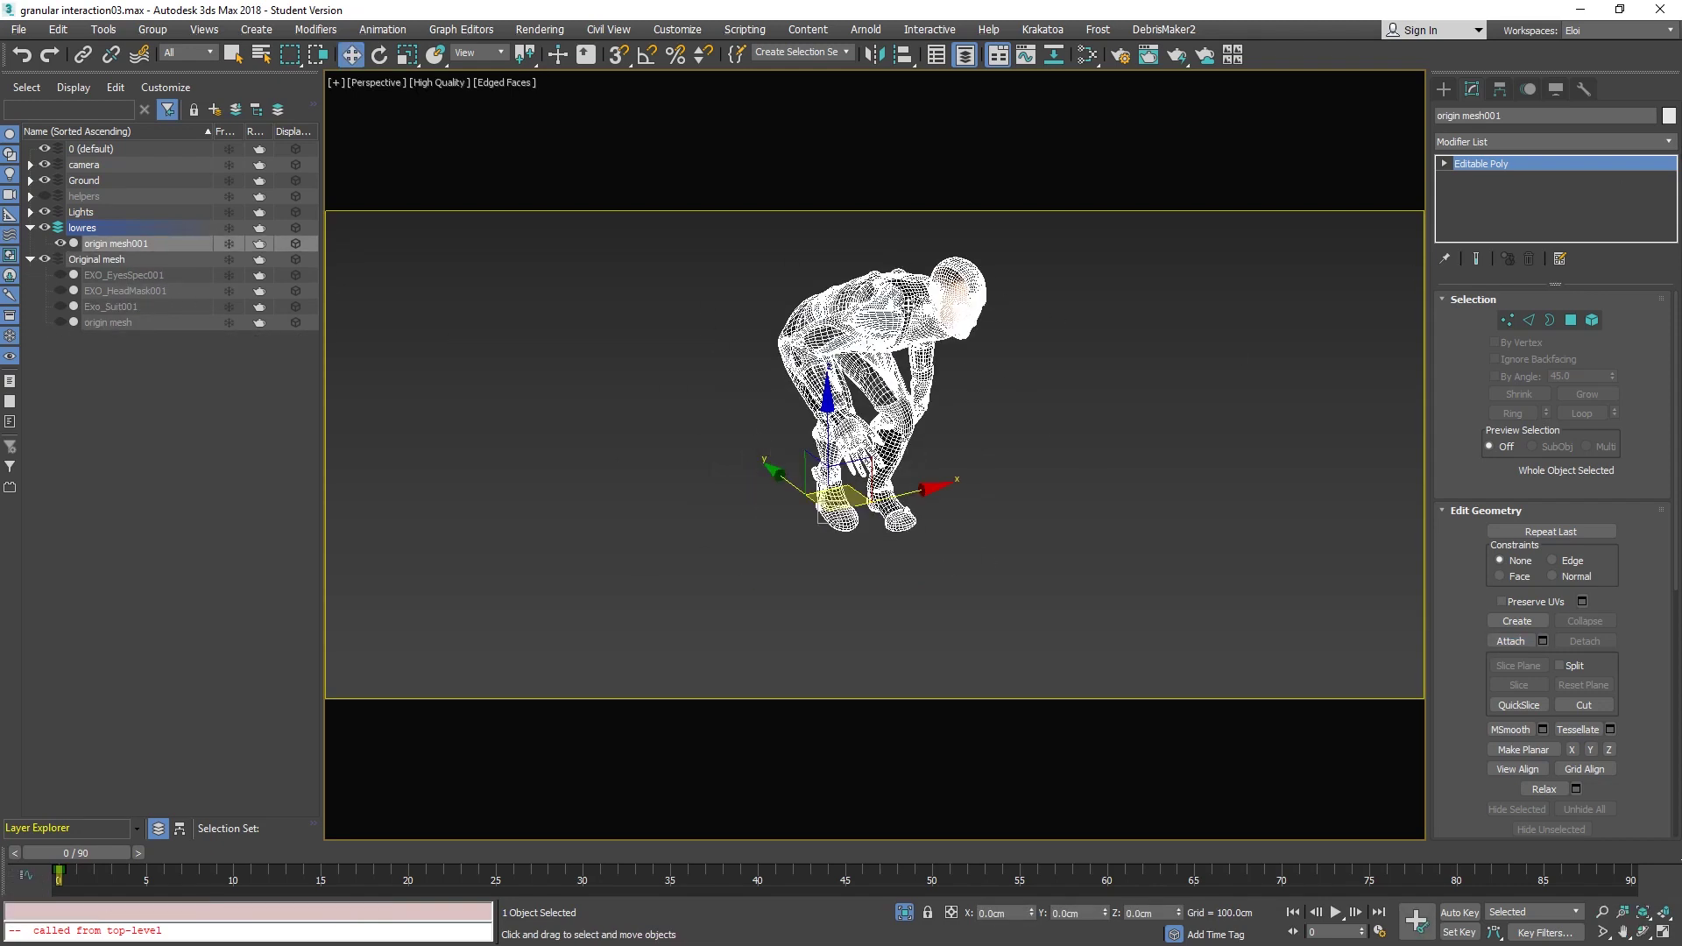
pyautogui.keyDown('alt'); pyautogui.moveTo(1095, 359); pyautogui.dragTo(1033, 350, button='middle'); pyautogui.keyUp('alt')
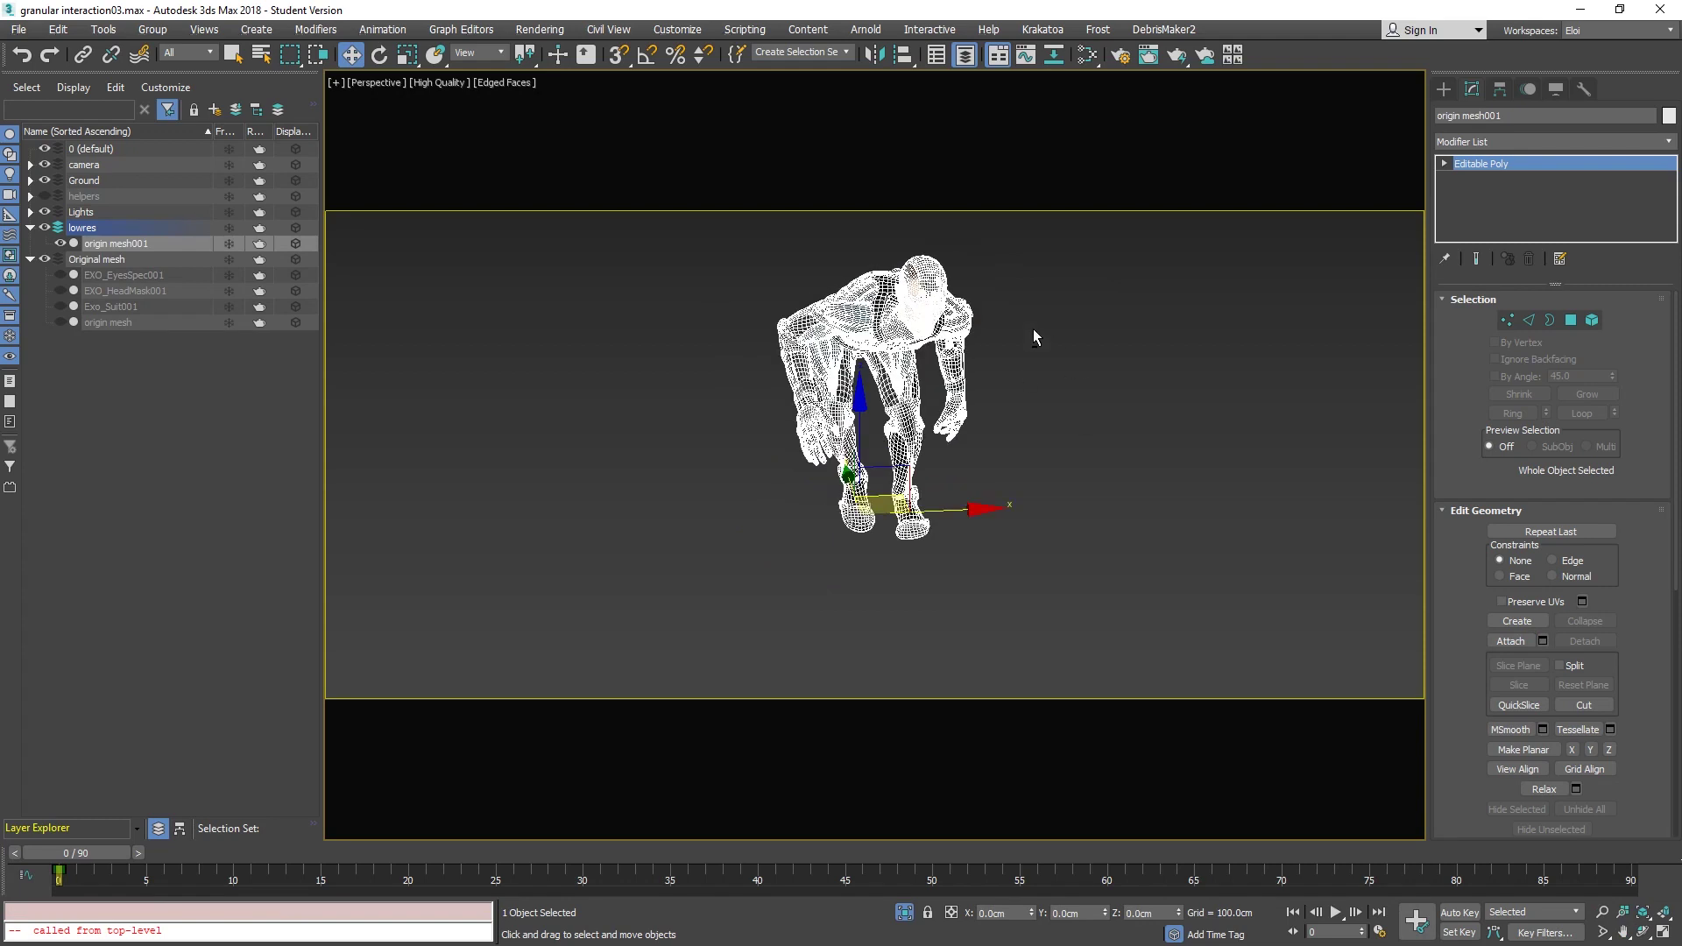
pyautogui.keyDown('alt'); pyautogui.moveTo(908, 347); pyautogui.dragTo(876, 364, button='middle'); pyautogui.keyUp('alt')
pyautogui.hotkey('shift', 'f')
pyautogui.scroll(3, 876, 363)
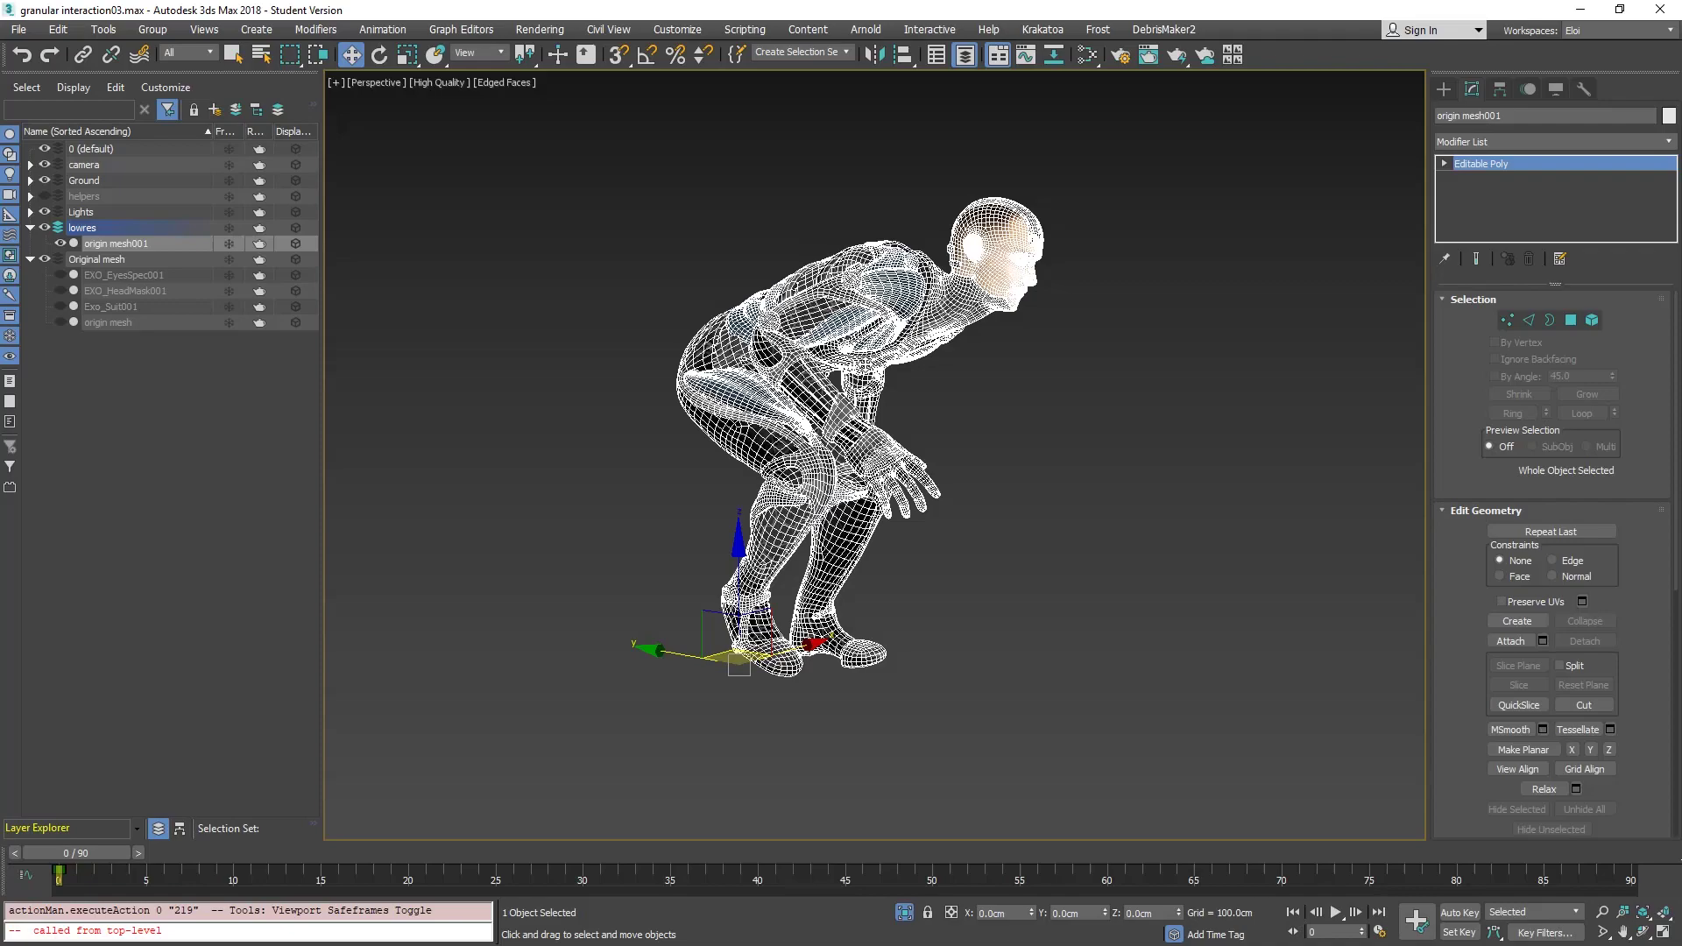
pyautogui.keyDown('alt'); pyautogui.moveTo(983, 381); pyautogui.dragTo(815, 384, button='middle'); pyautogui.keyUp('alt')
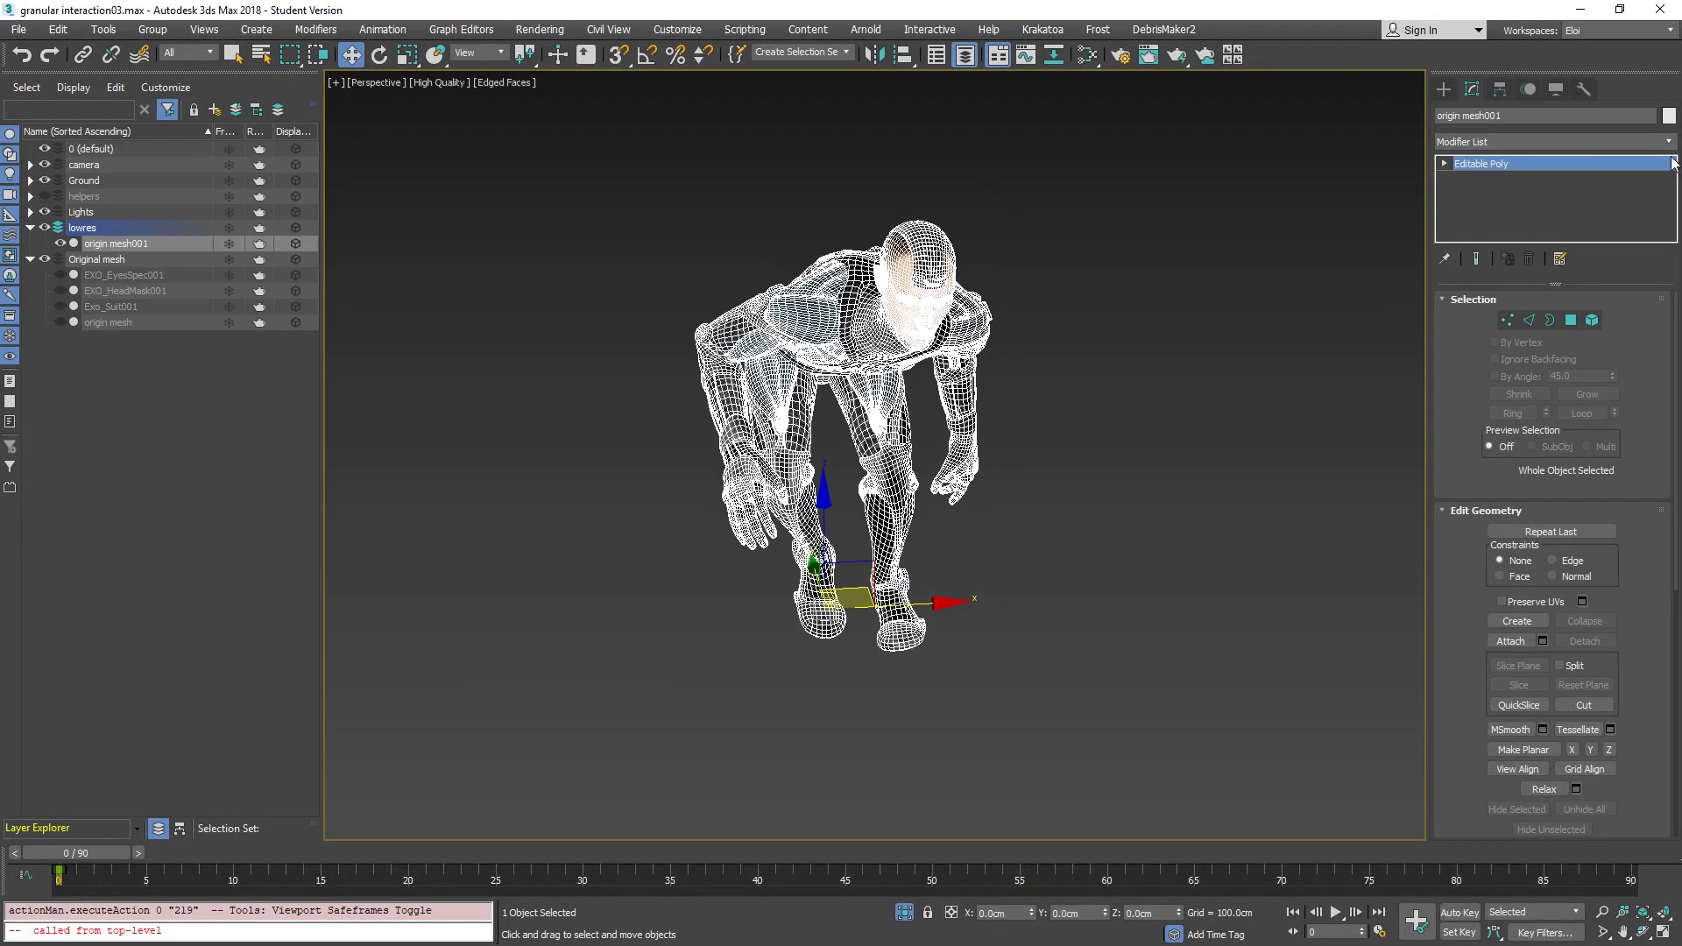
# Add an STL Check modifier to origin mesh001 and run the check, reporting 4610 errors.
pyautogui.click(1647, 142)
pyautogui.scroll(-10, 1620, 159)
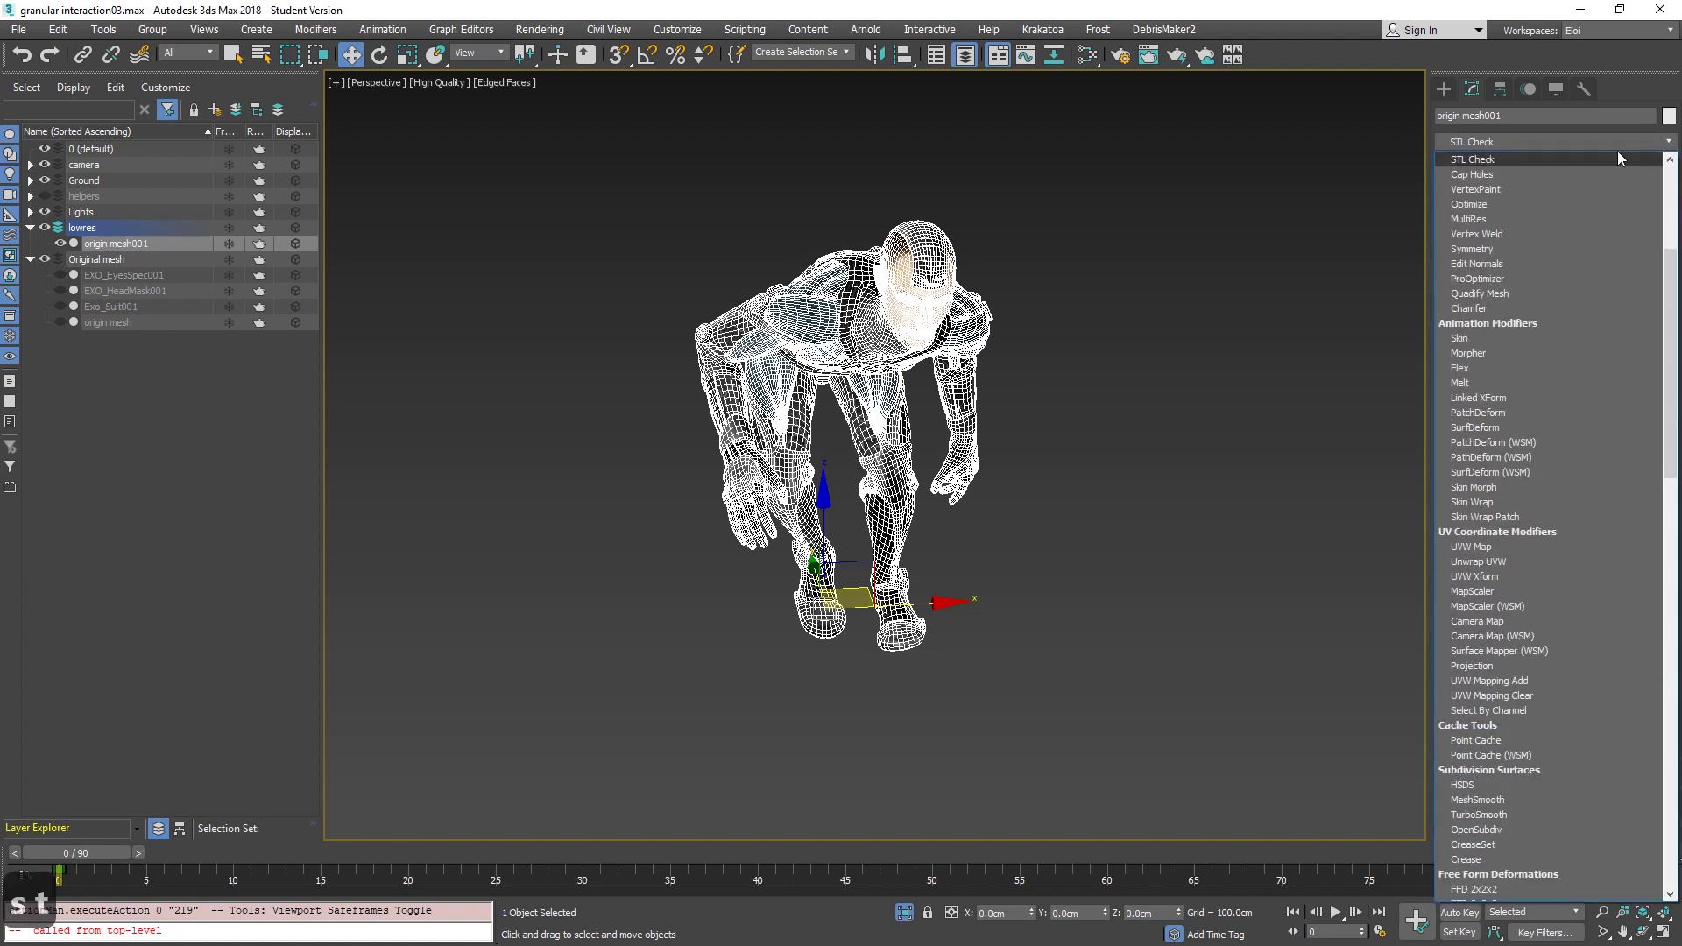
pyautogui.click(1518, 159)
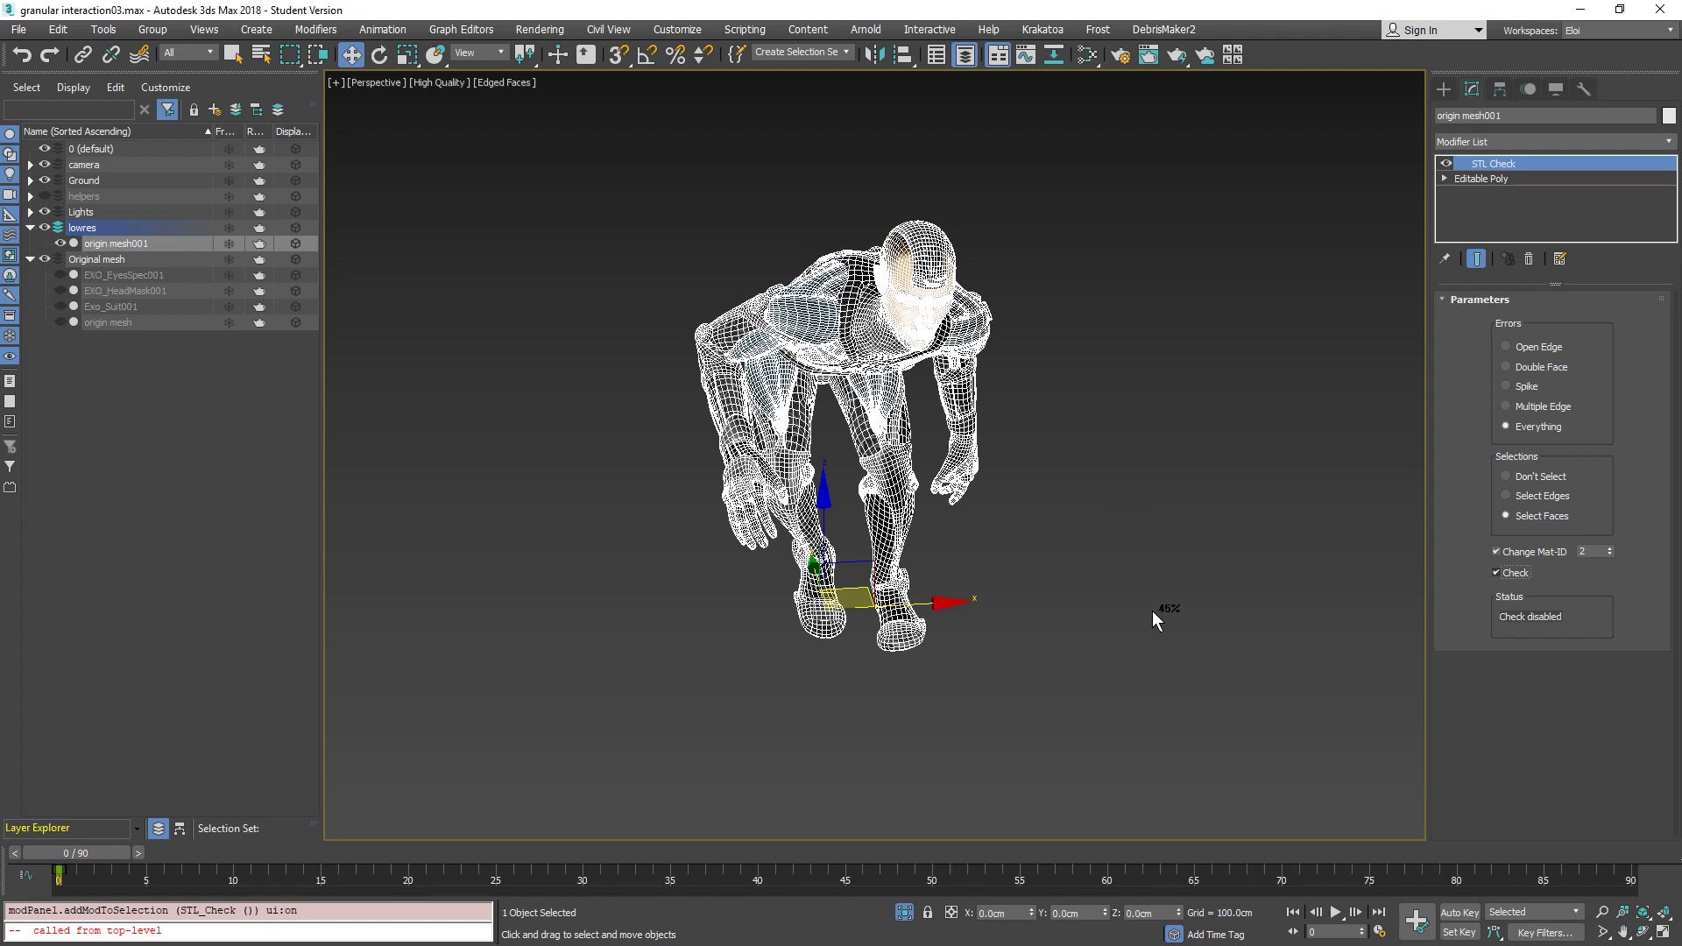
pyautogui.click(1498, 573)
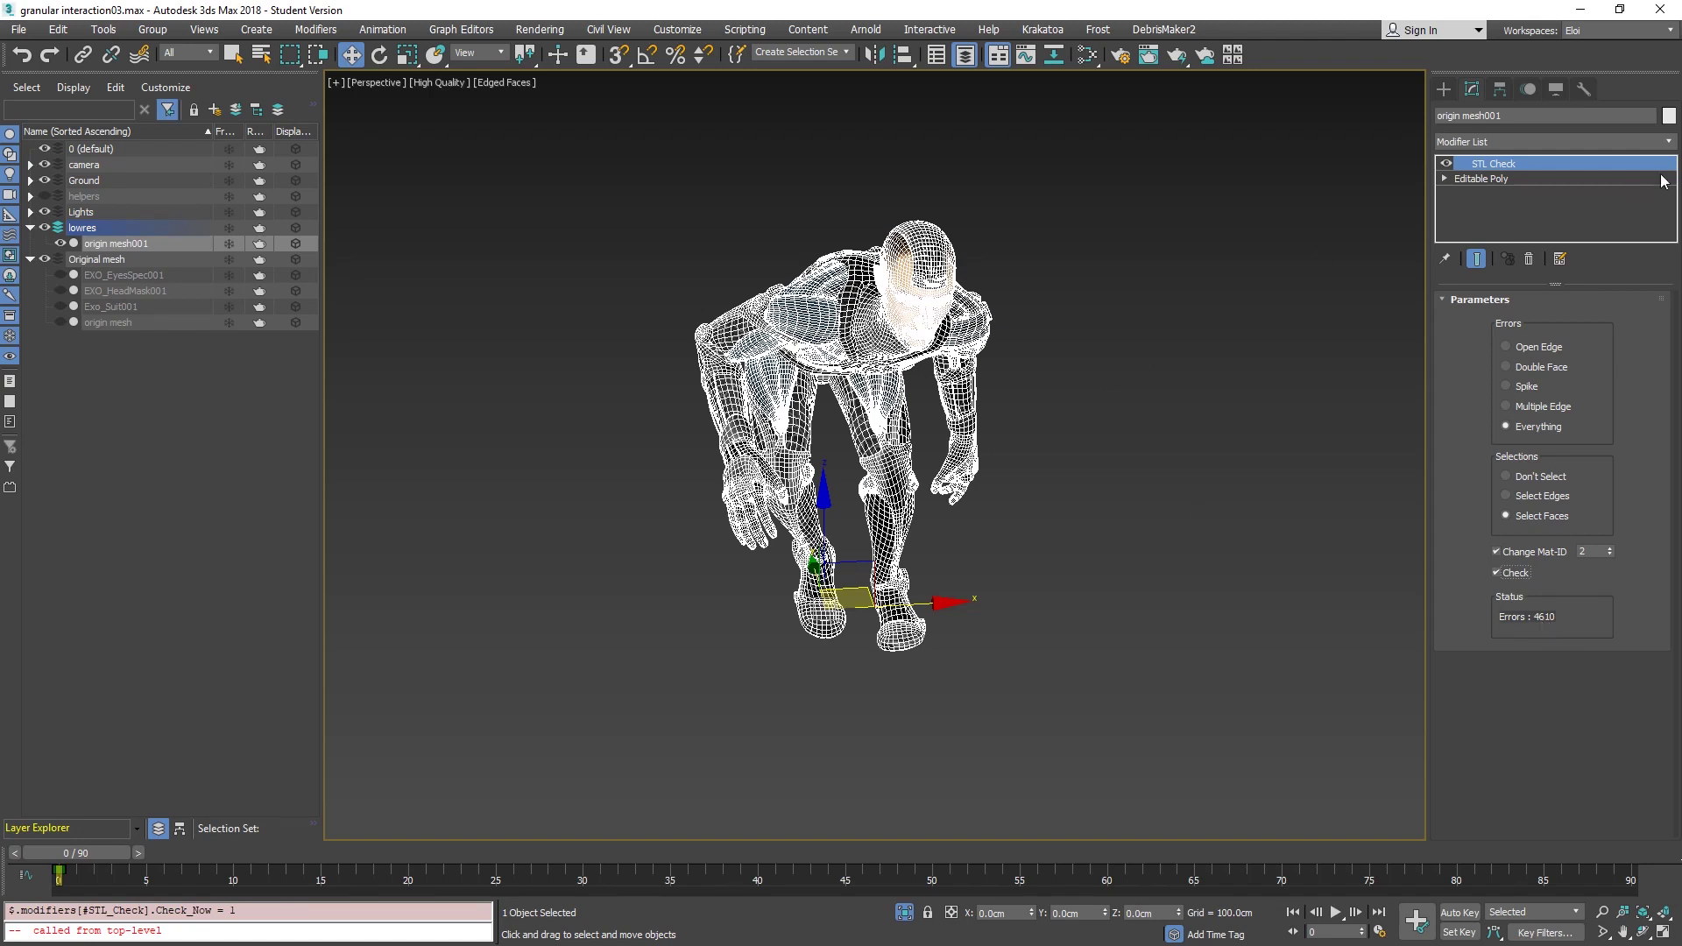
pyautogui.click(1668, 140)
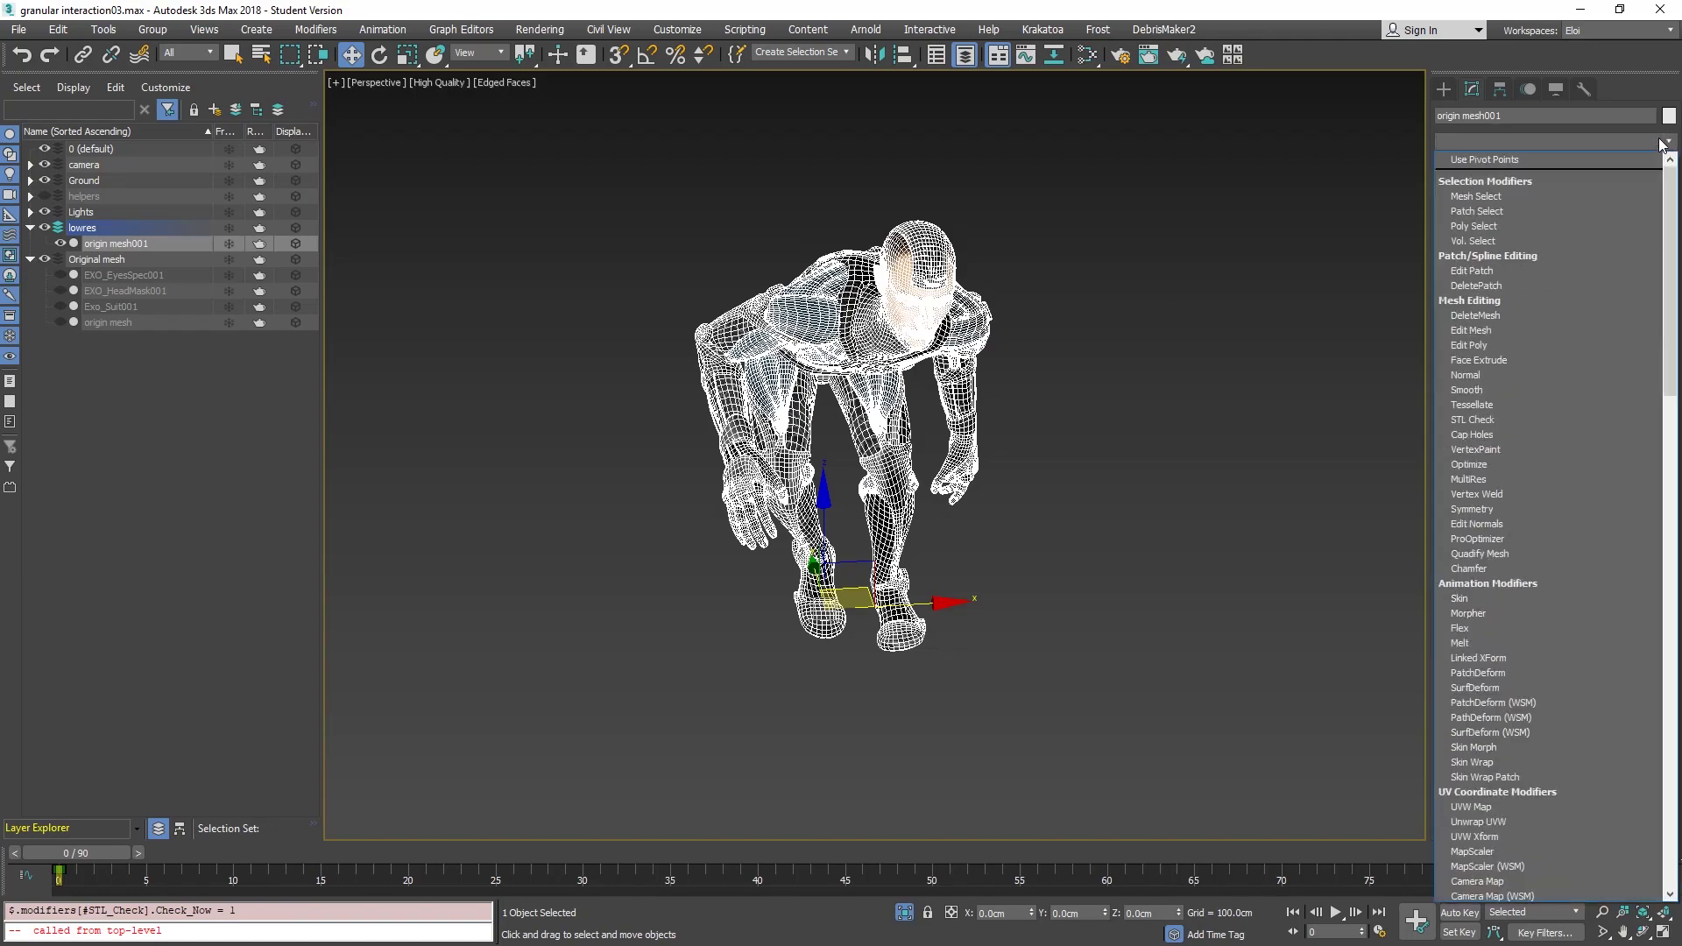
# Add a Cap Holes modifier with 'cap' and orbit to inspect the capped character.
pyautogui.write('cap')
pyautogui.press('Return')
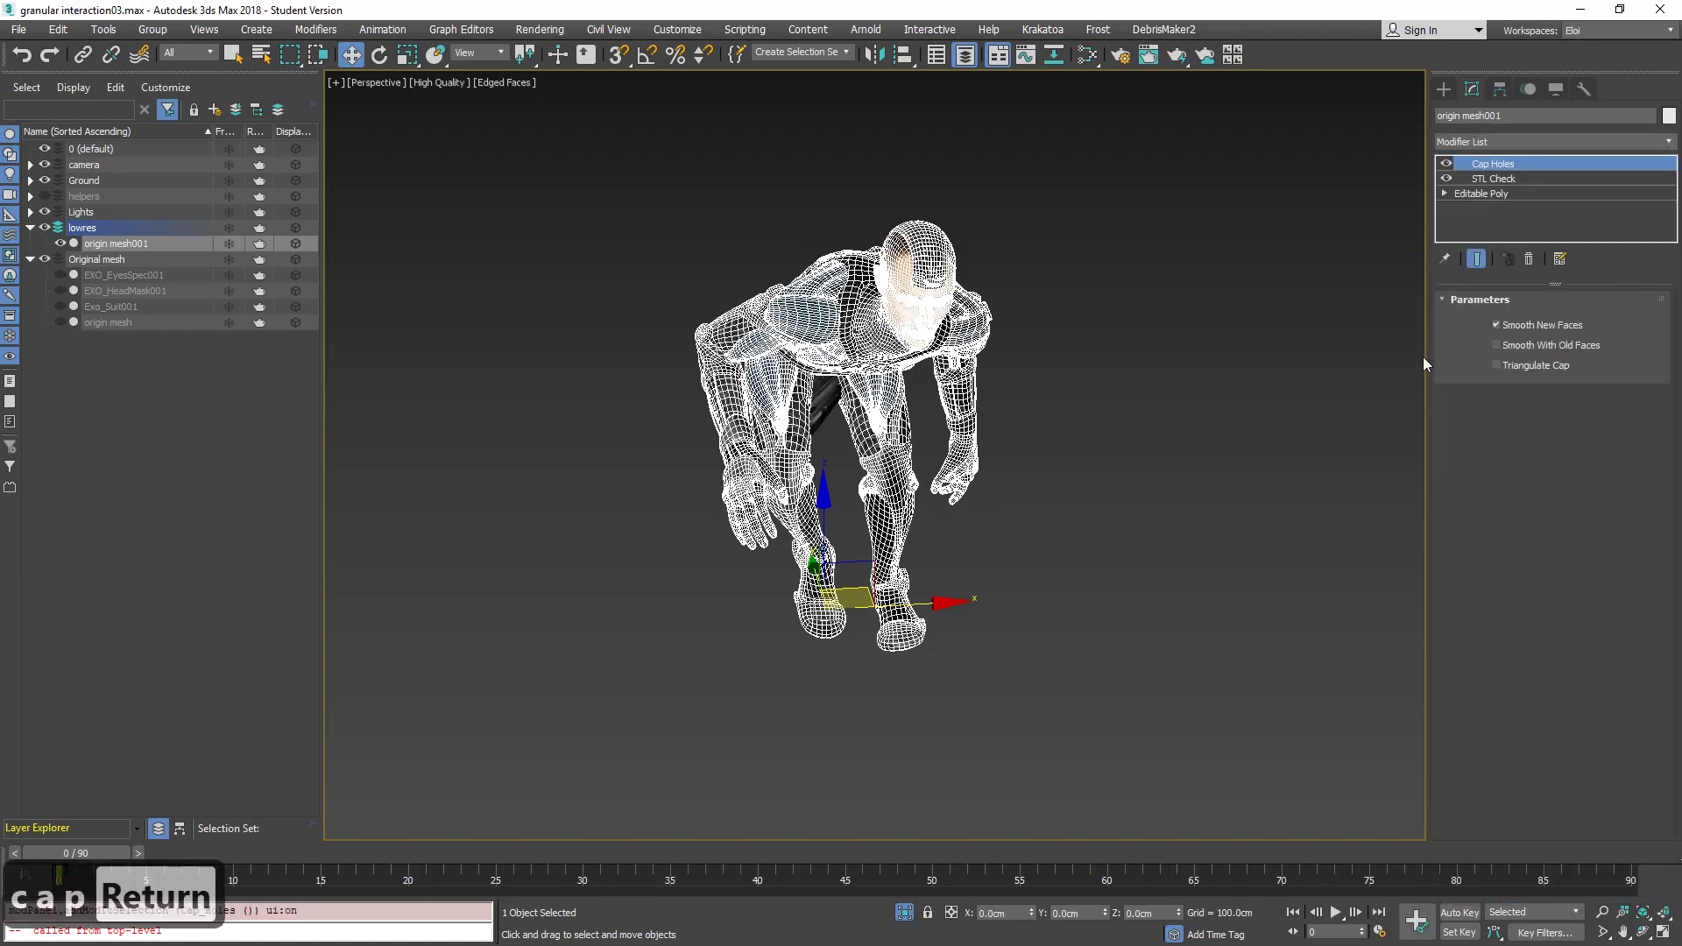
pyautogui.keyDown('alt'); pyautogui.moveTo(1423, 355); pyautogui.dragTo(734, 301, button='middle'); pyautogui.keyUp('alt')
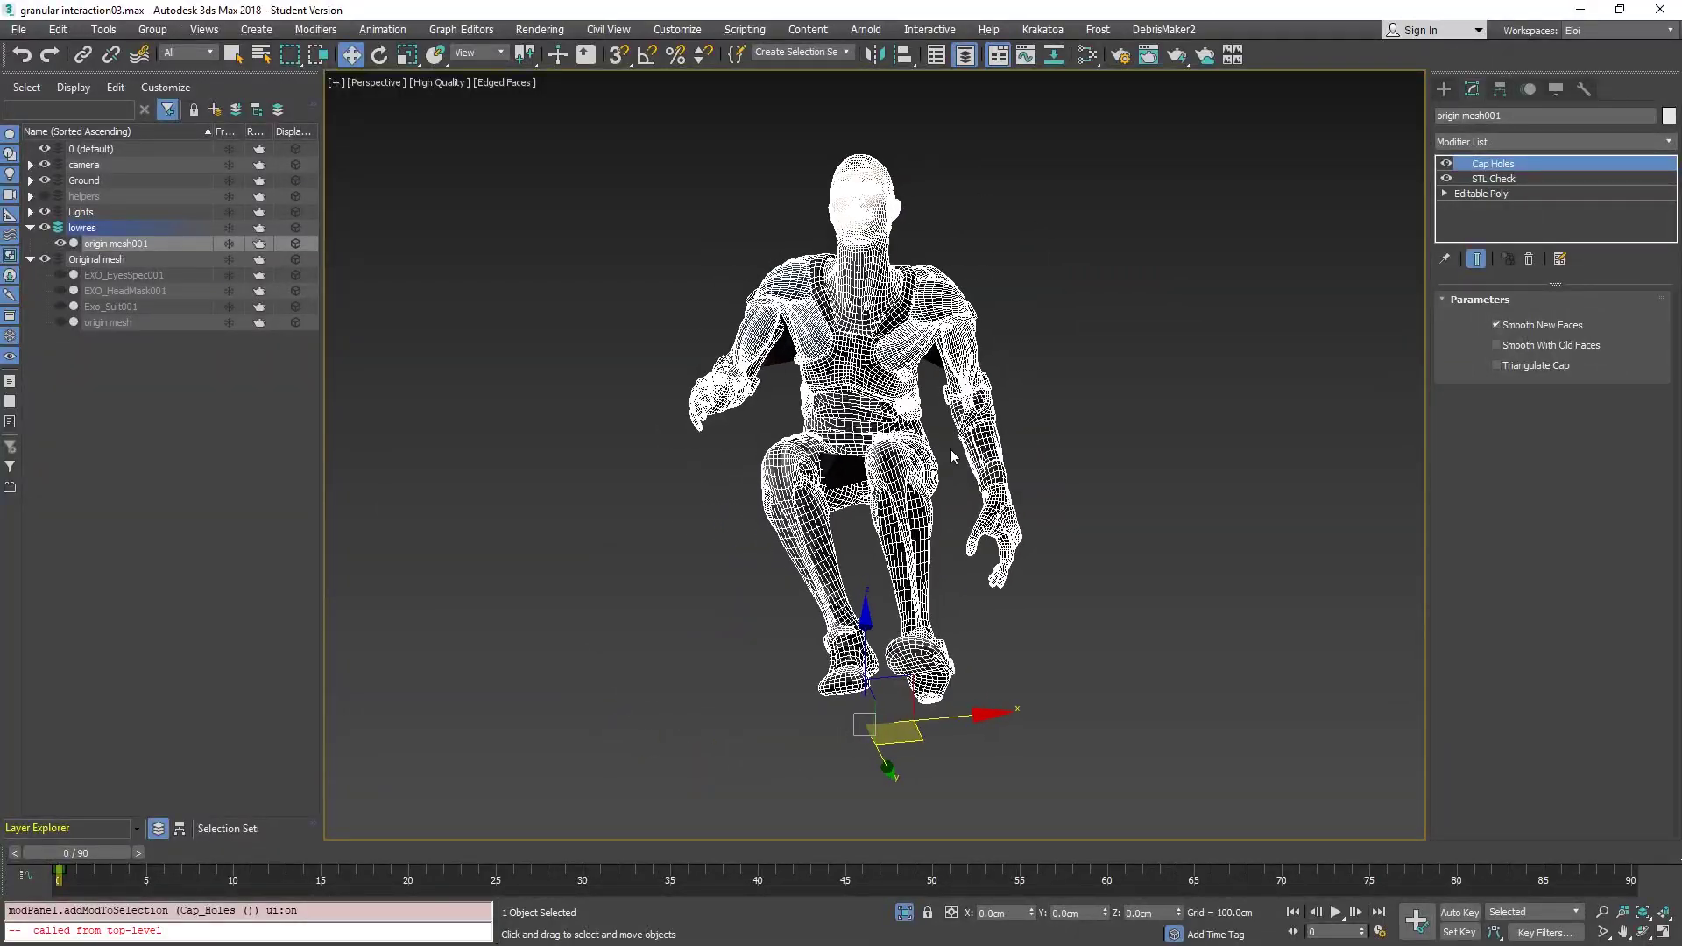
pyautogui.keyDown('alt'); pyautogui.moveTo(953, 455); pyautogui.dragTo(848, 440, button='middle'); pyautogui.keyUp('alt')
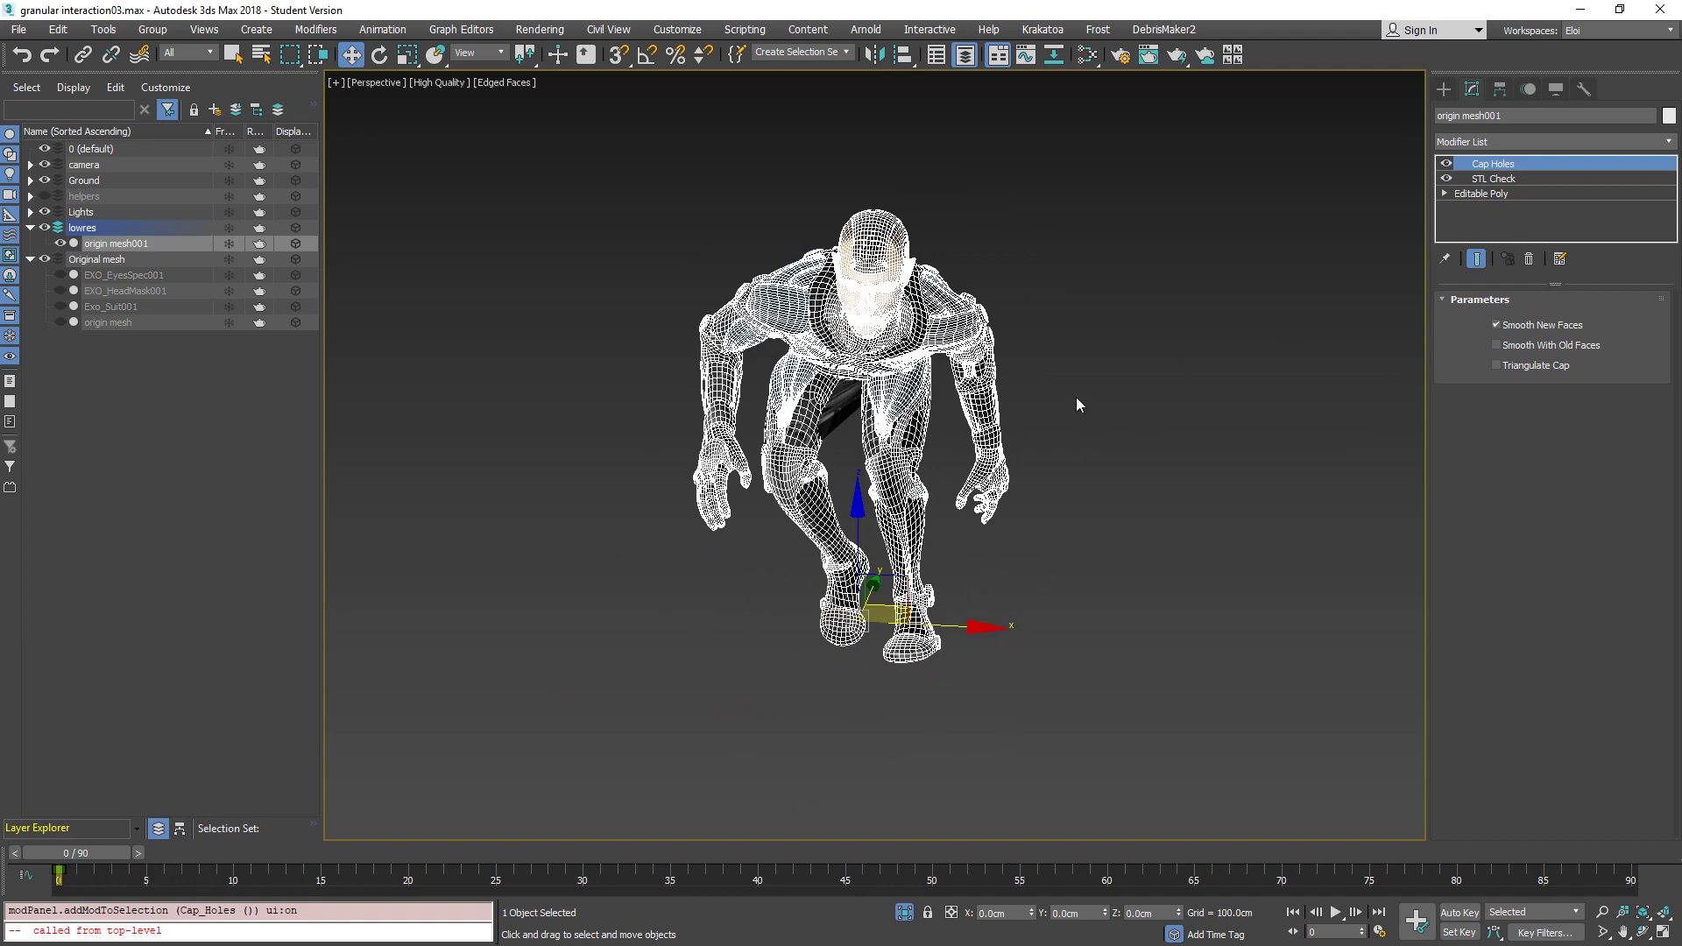
# Add ProOptimizer, calculate, and reduce the mesh to 20 Vertex %.
pyautogui.click(1666, 142)
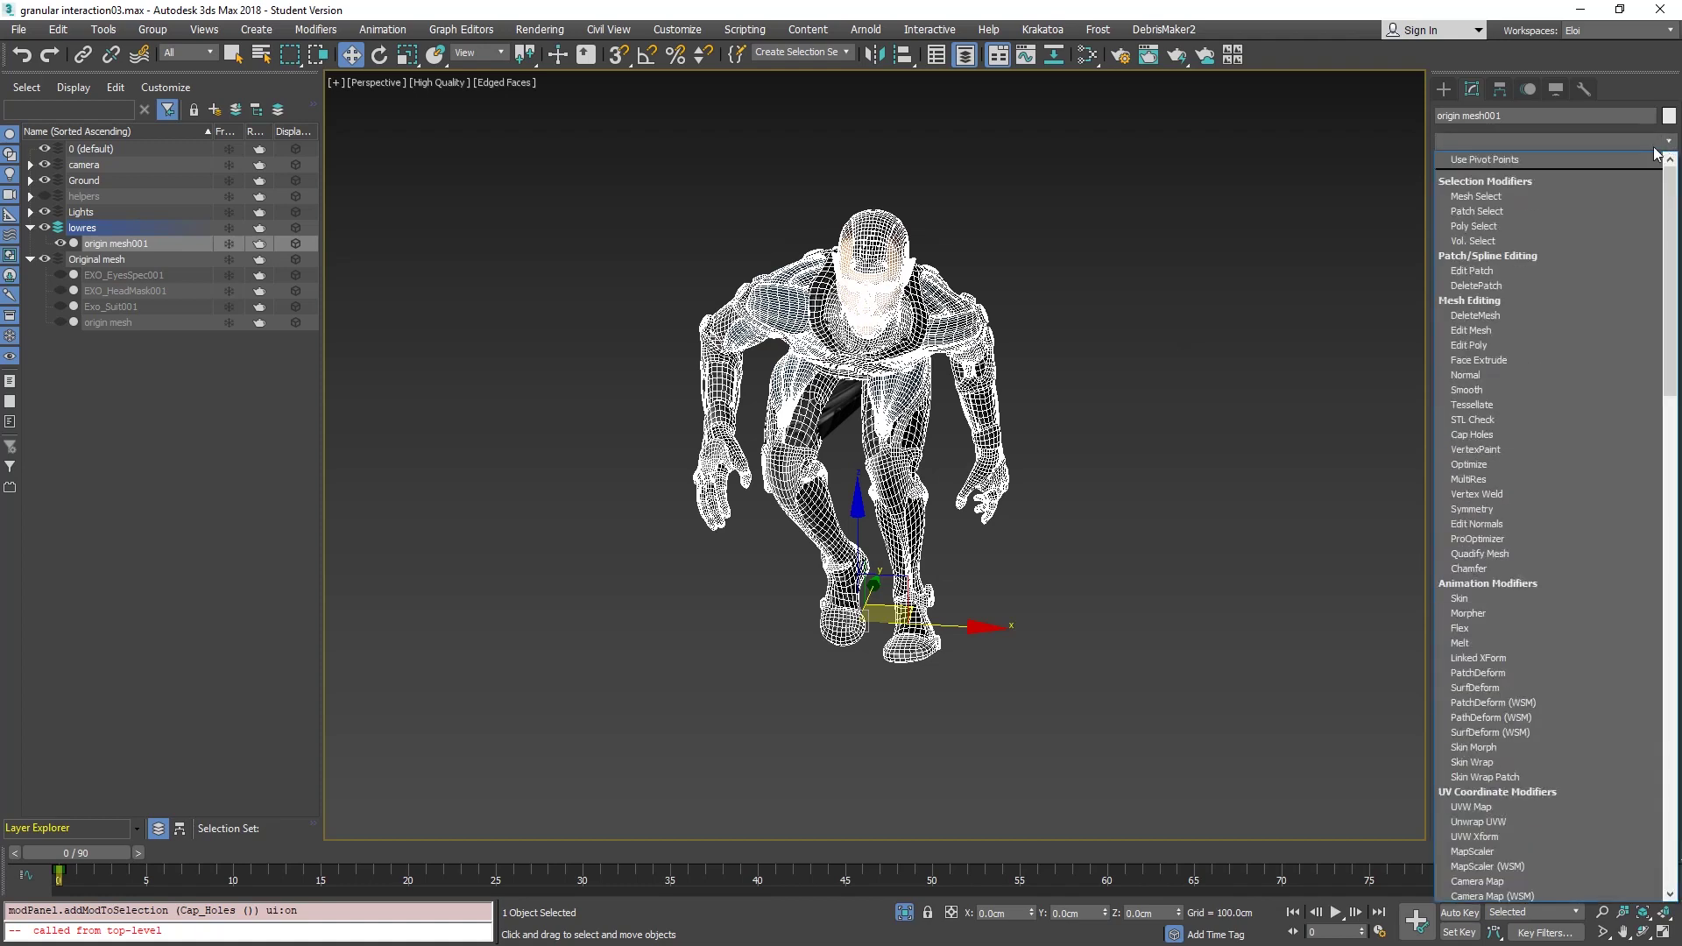
pyautogui.write('pro')
pyautogui.press('Return')
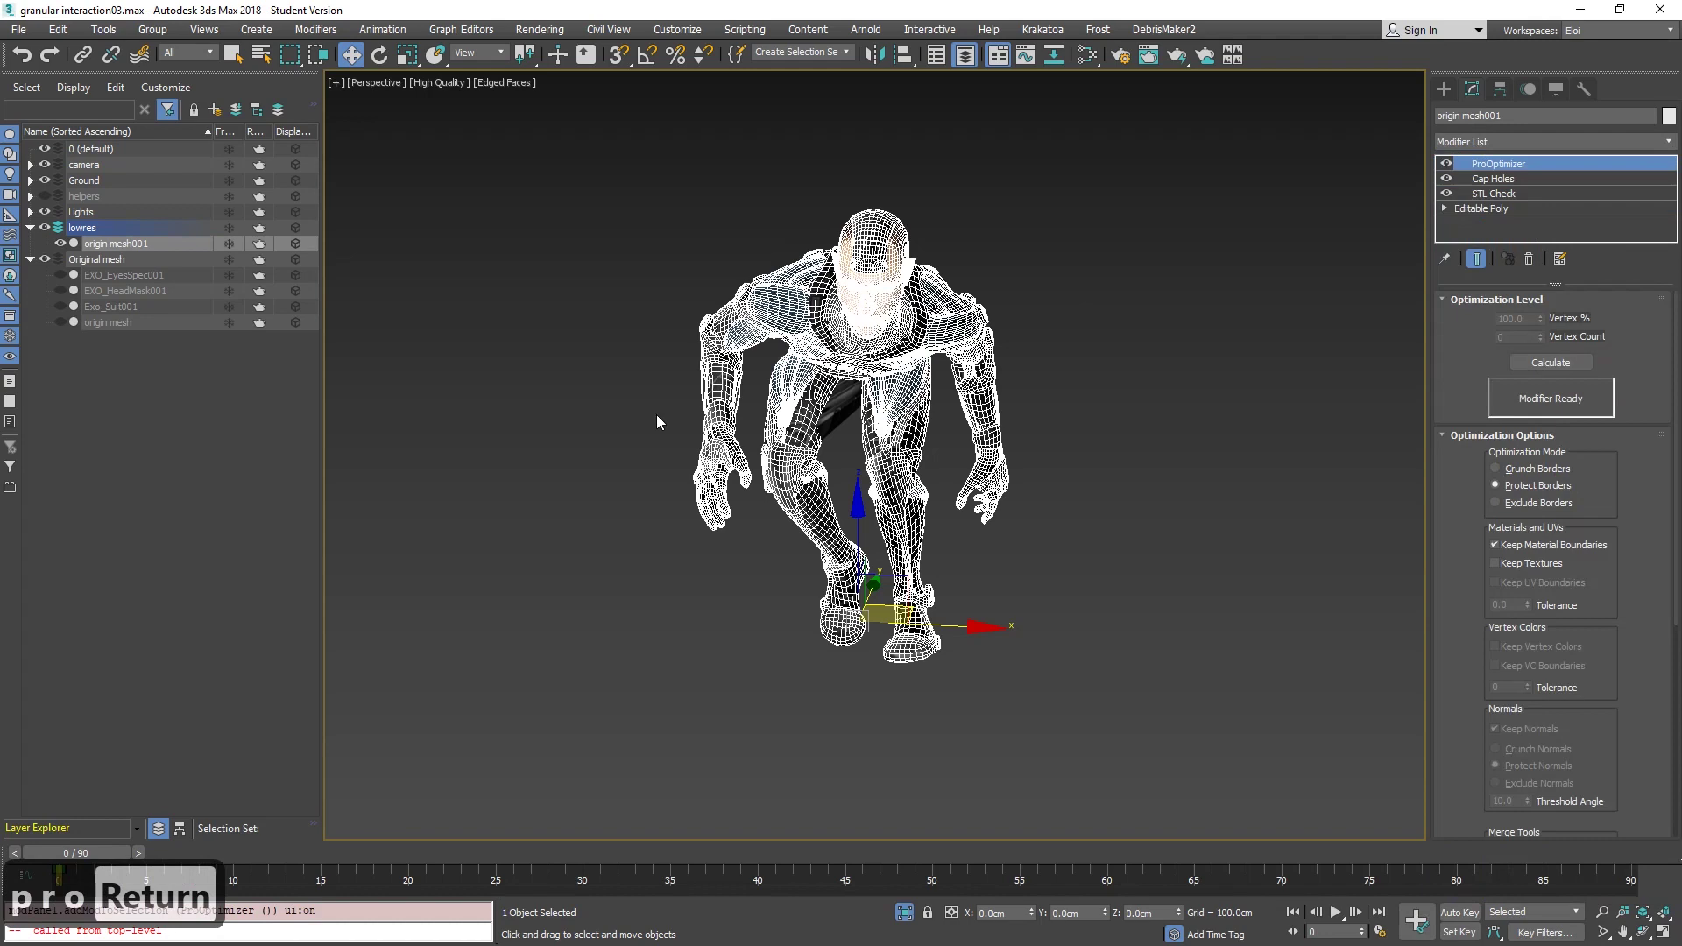
pyautogui.click(1563, 359)
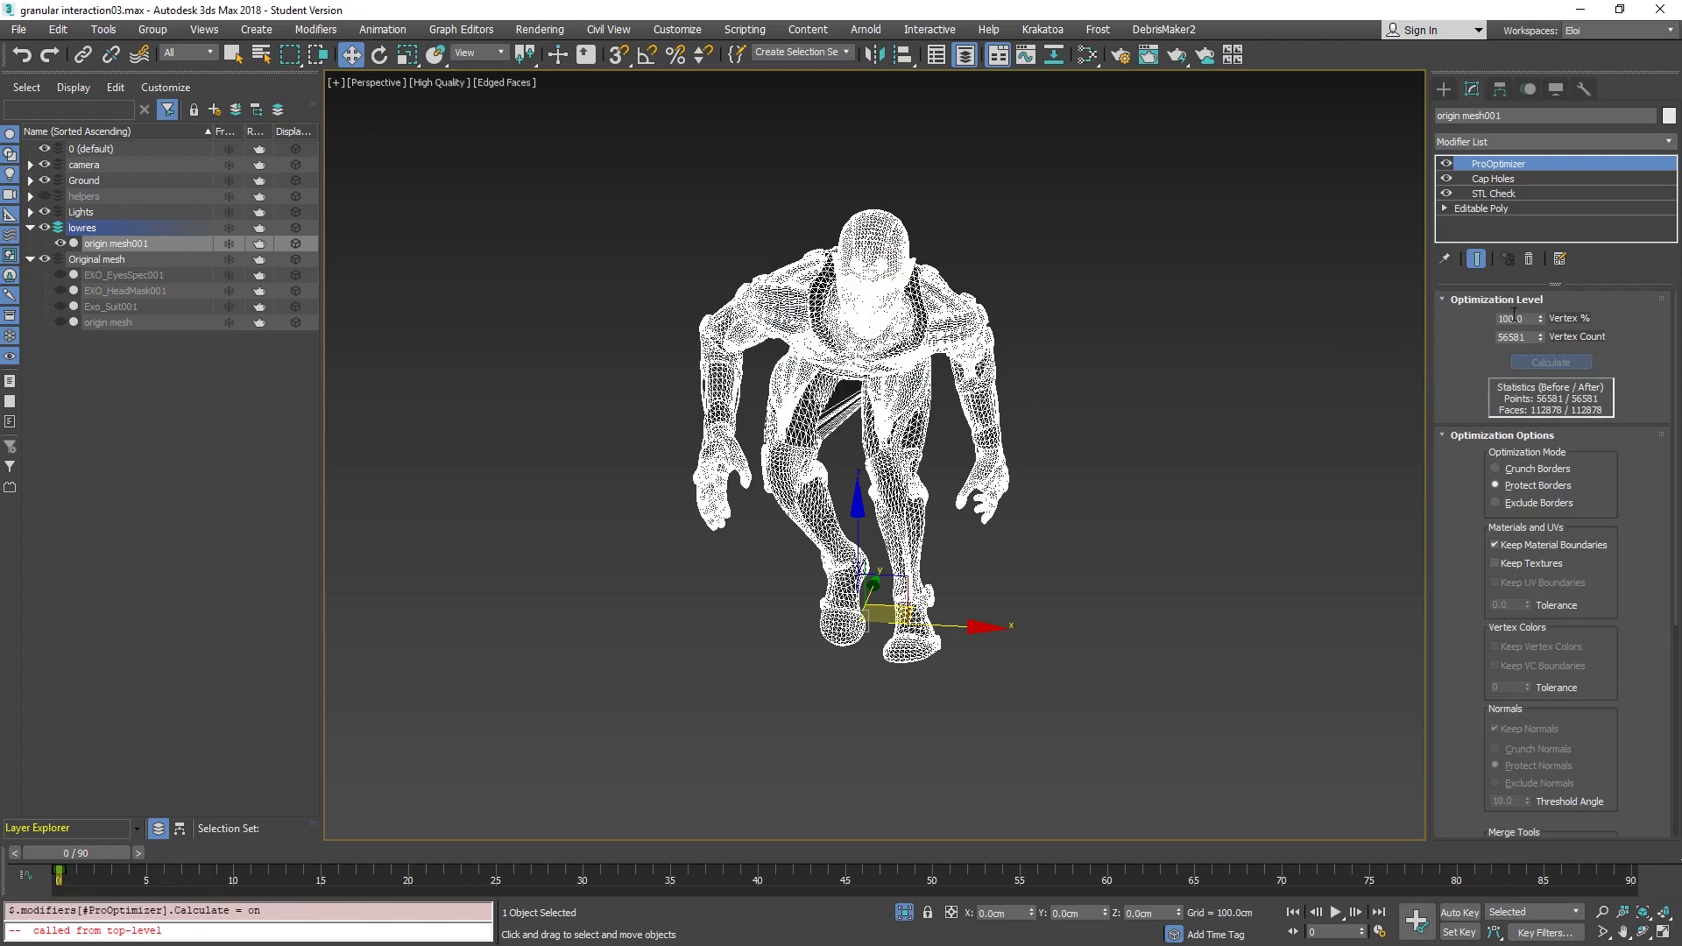
pyautogui.doubleClick(1522, 317)
pyautogui.write('20')
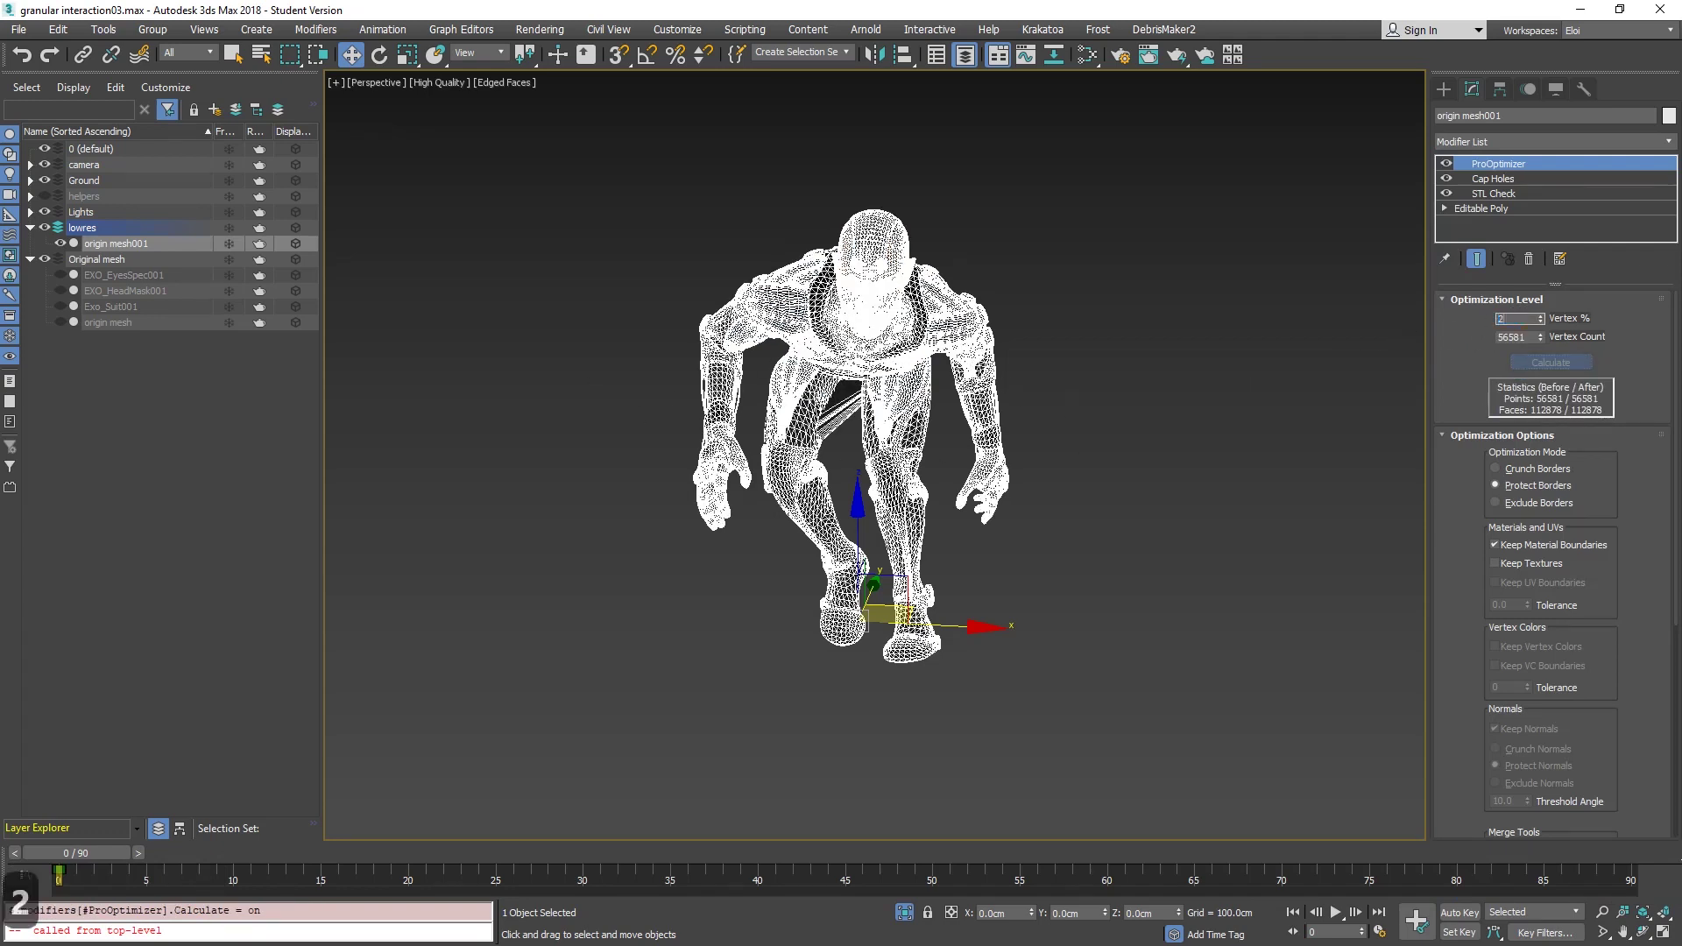
pyautogui.press('Return')
pyautogui.keyDown('alt'); pyautogui.moveTo(841, 452); pyautogui.dragTo(772, 445, button='middle'); pyautogui.keyUp('alt')
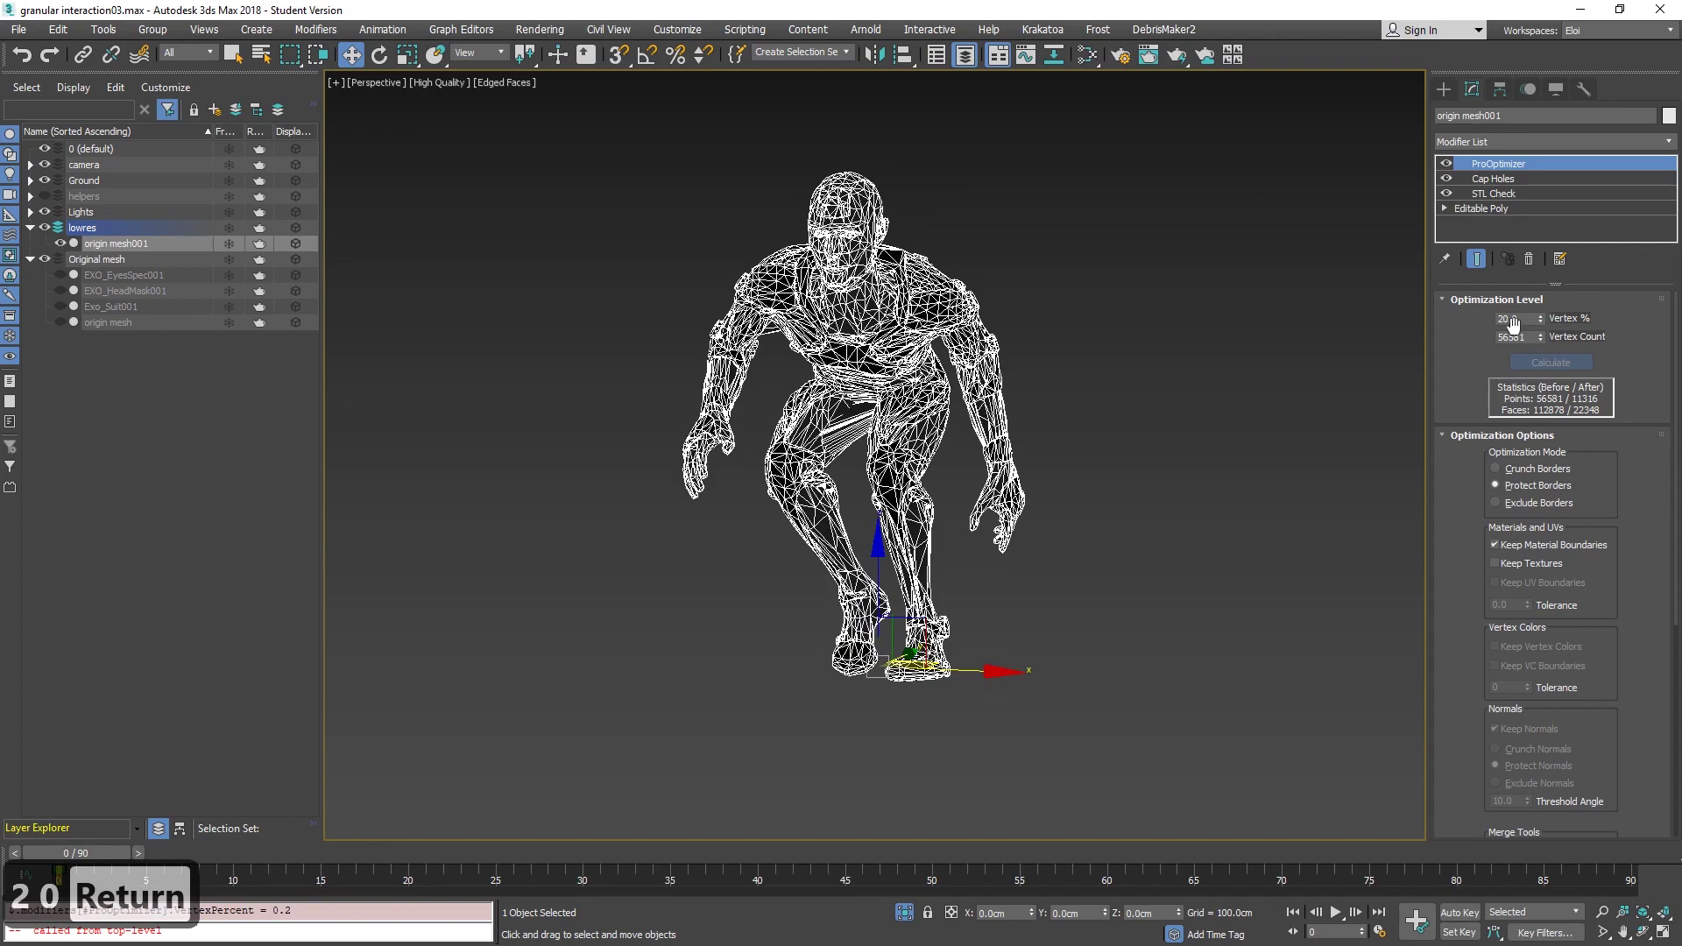
pyautogui.keyDown('alt'); pyautogui.moveTo(940, 467); pyautogui.dragTo(923, 497, button='middle'); pyautogui.keyUp('alt')
# Collapse origin mesh001 to an Editable Poly, scrub the timeline, and unhide origin mesh.
pyautogui.rightClick(857, 425)
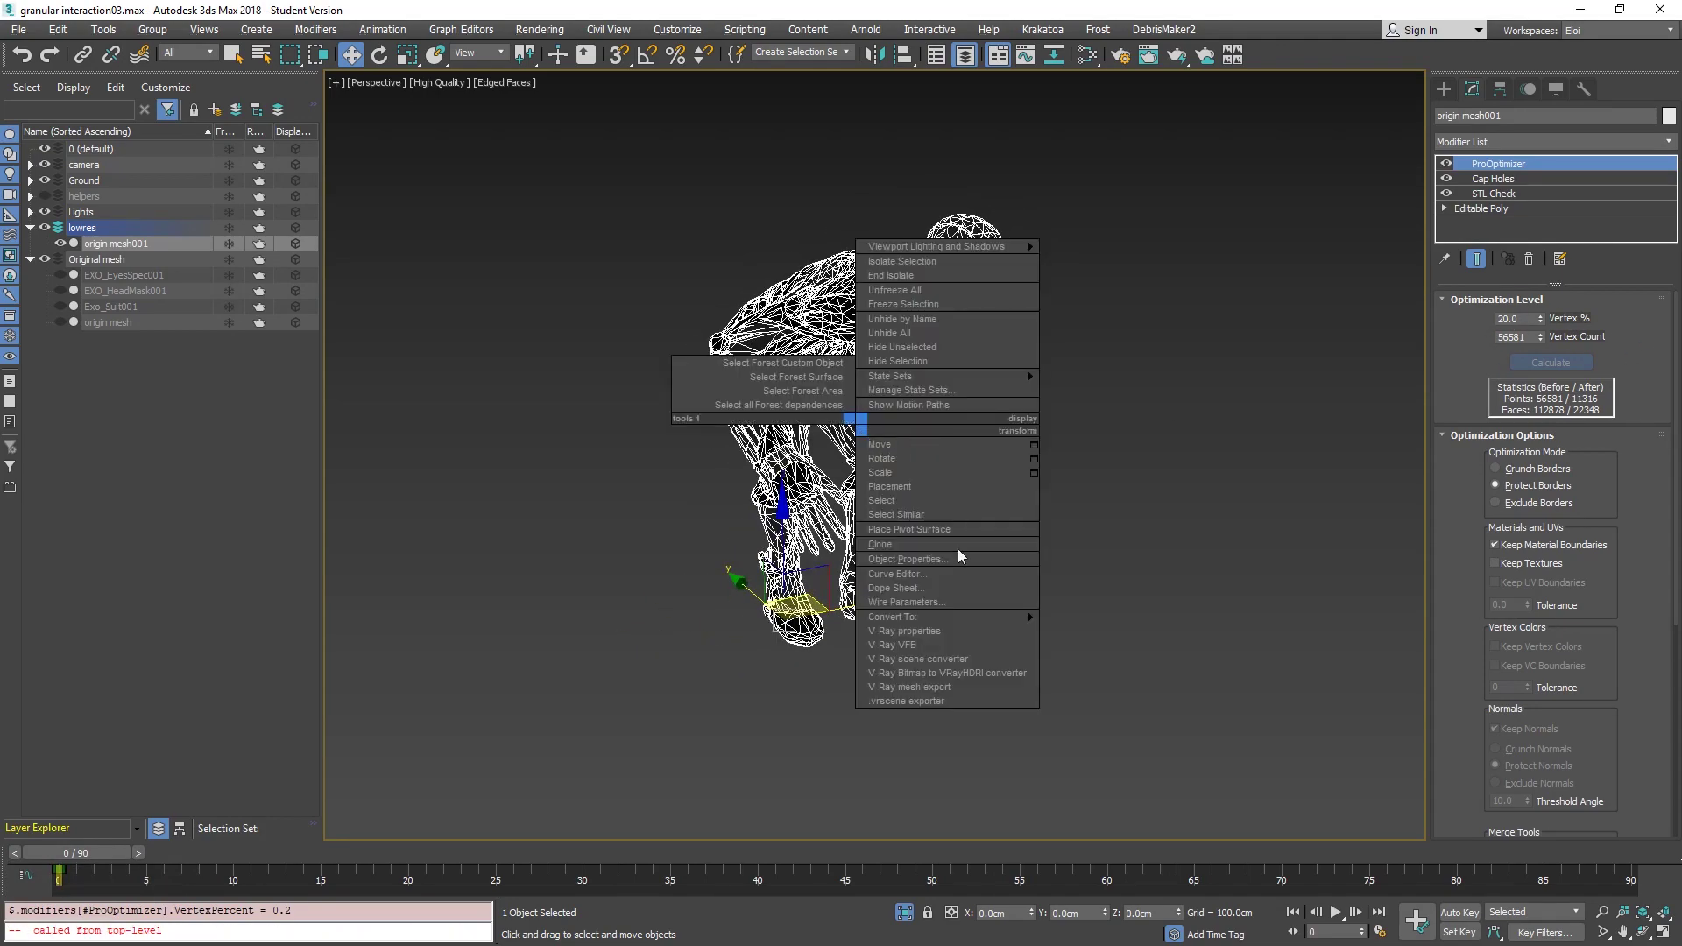
pyautogui.moveTo(964, 618)
pyautogui.click(1101, 631)
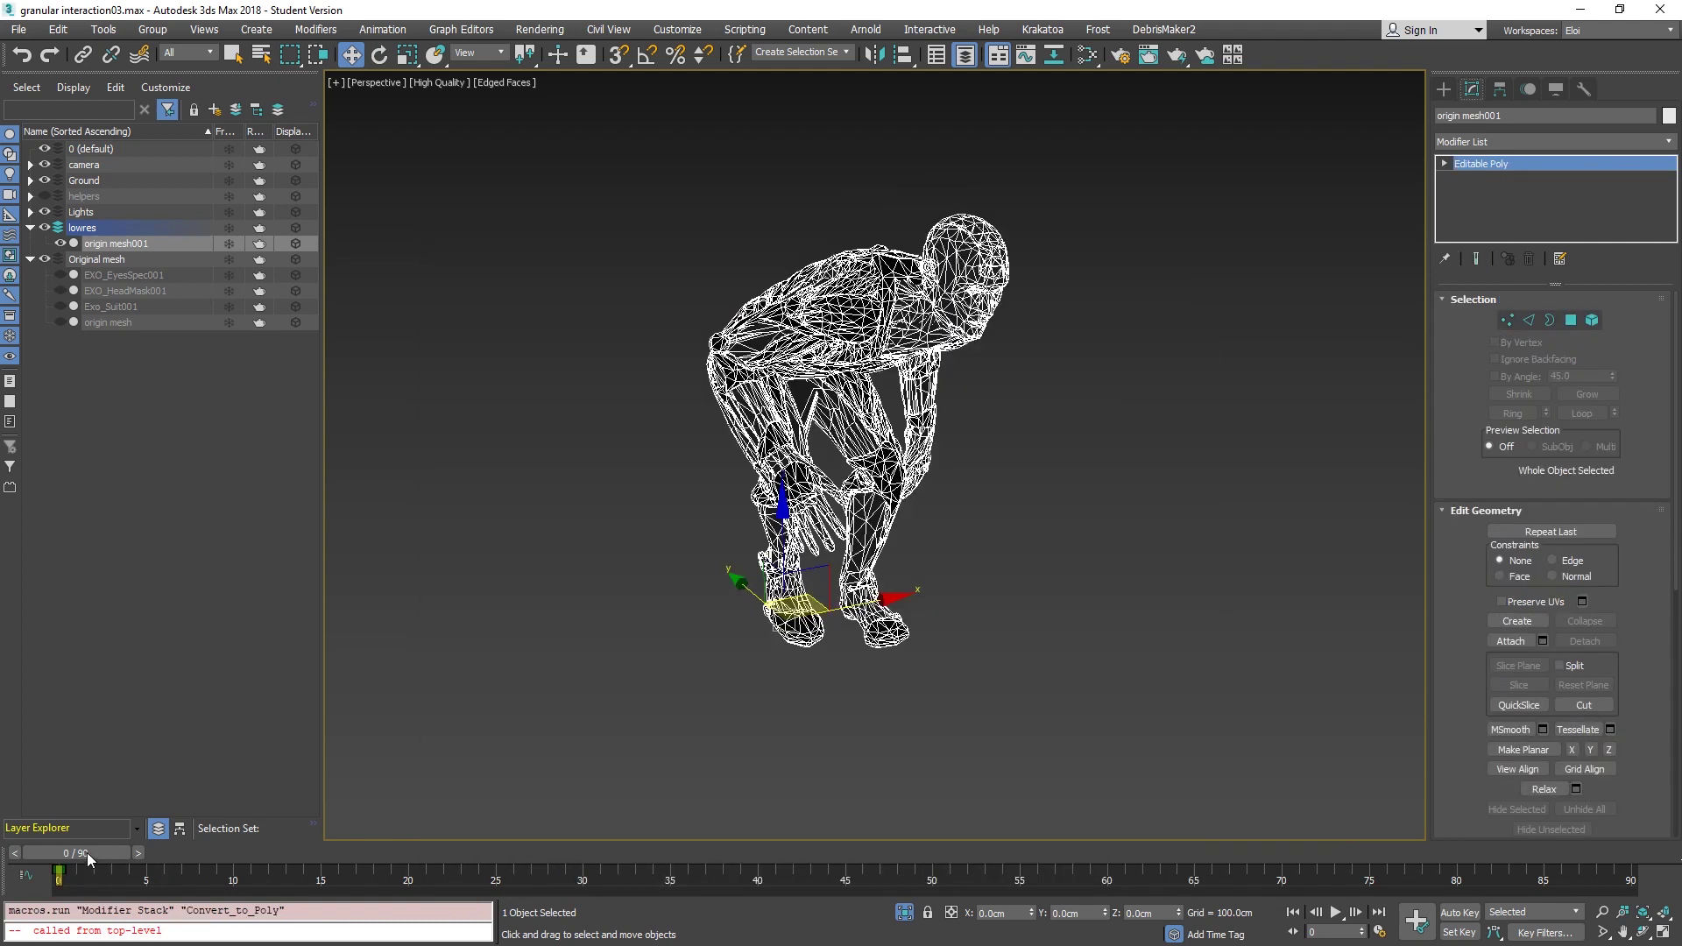
pyautogui.moveTo(86, 853)
pyautogui.mouseDown()
pyautogui.moveTo(995, 786)
pyautogui.moveTo(83, 824)
pyautogui.mouseUp()
pyautogui.click(59, 322)
# Add a Skin Wrap modifier to origin mesh001, pick origin mesh, then remove it again.
pyautogui.click(1665, 143)
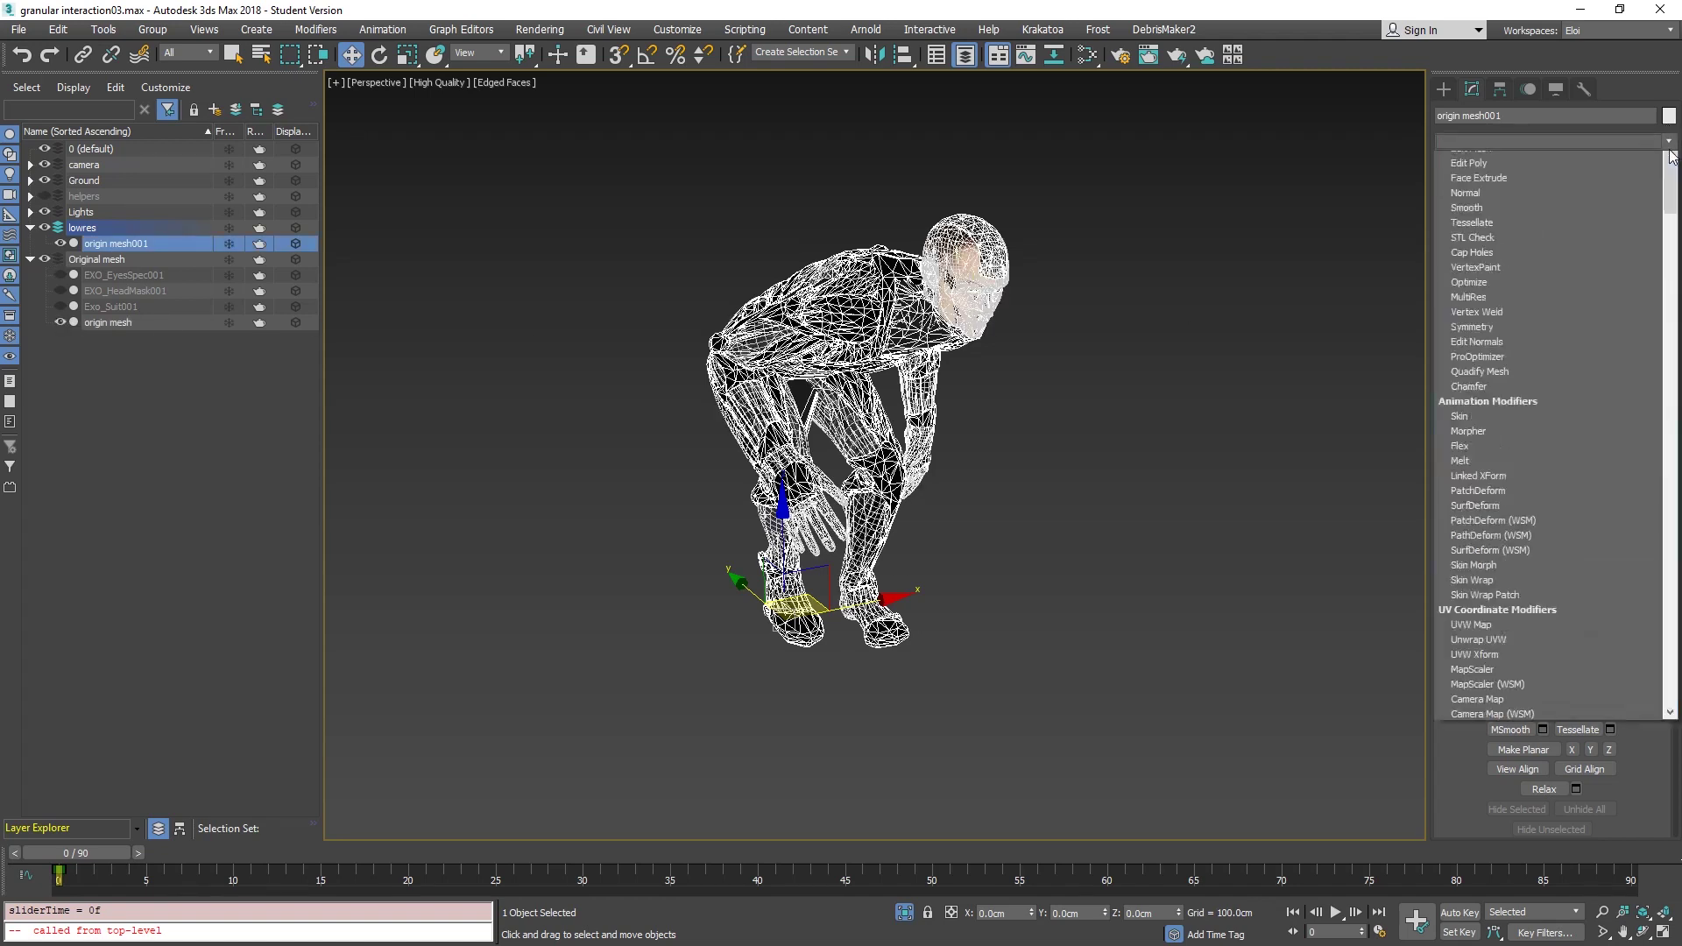
pyautogui.write('skin')
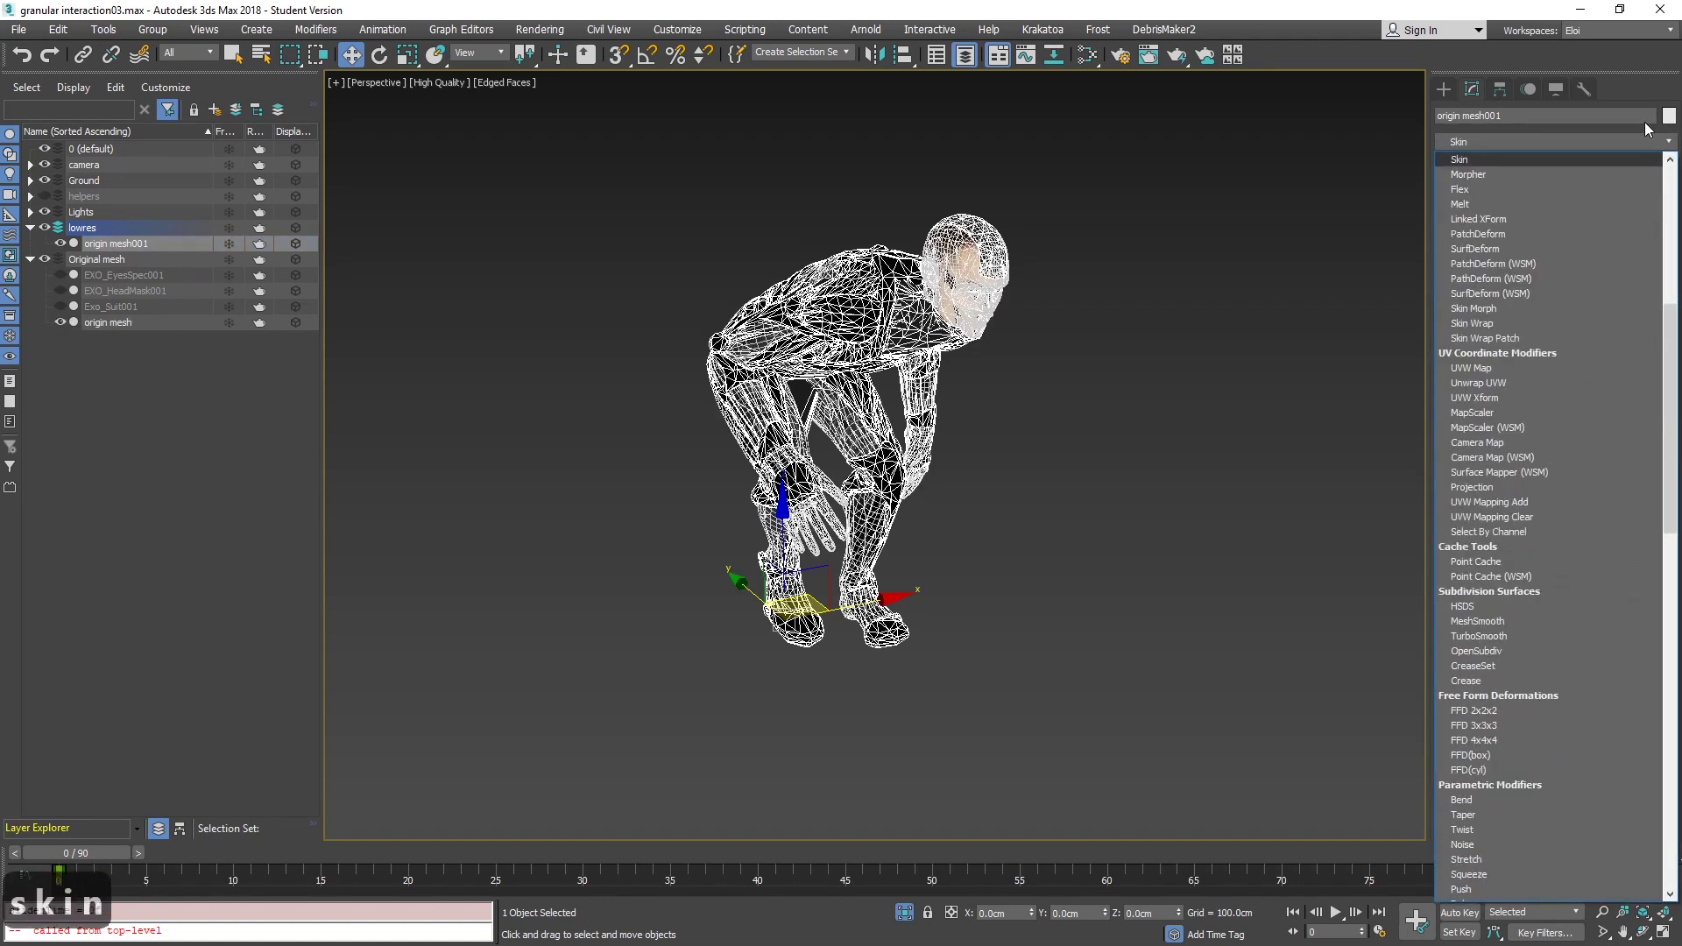
pyautogui.click(1482, 323)
pyautogui.click(1520, 441)
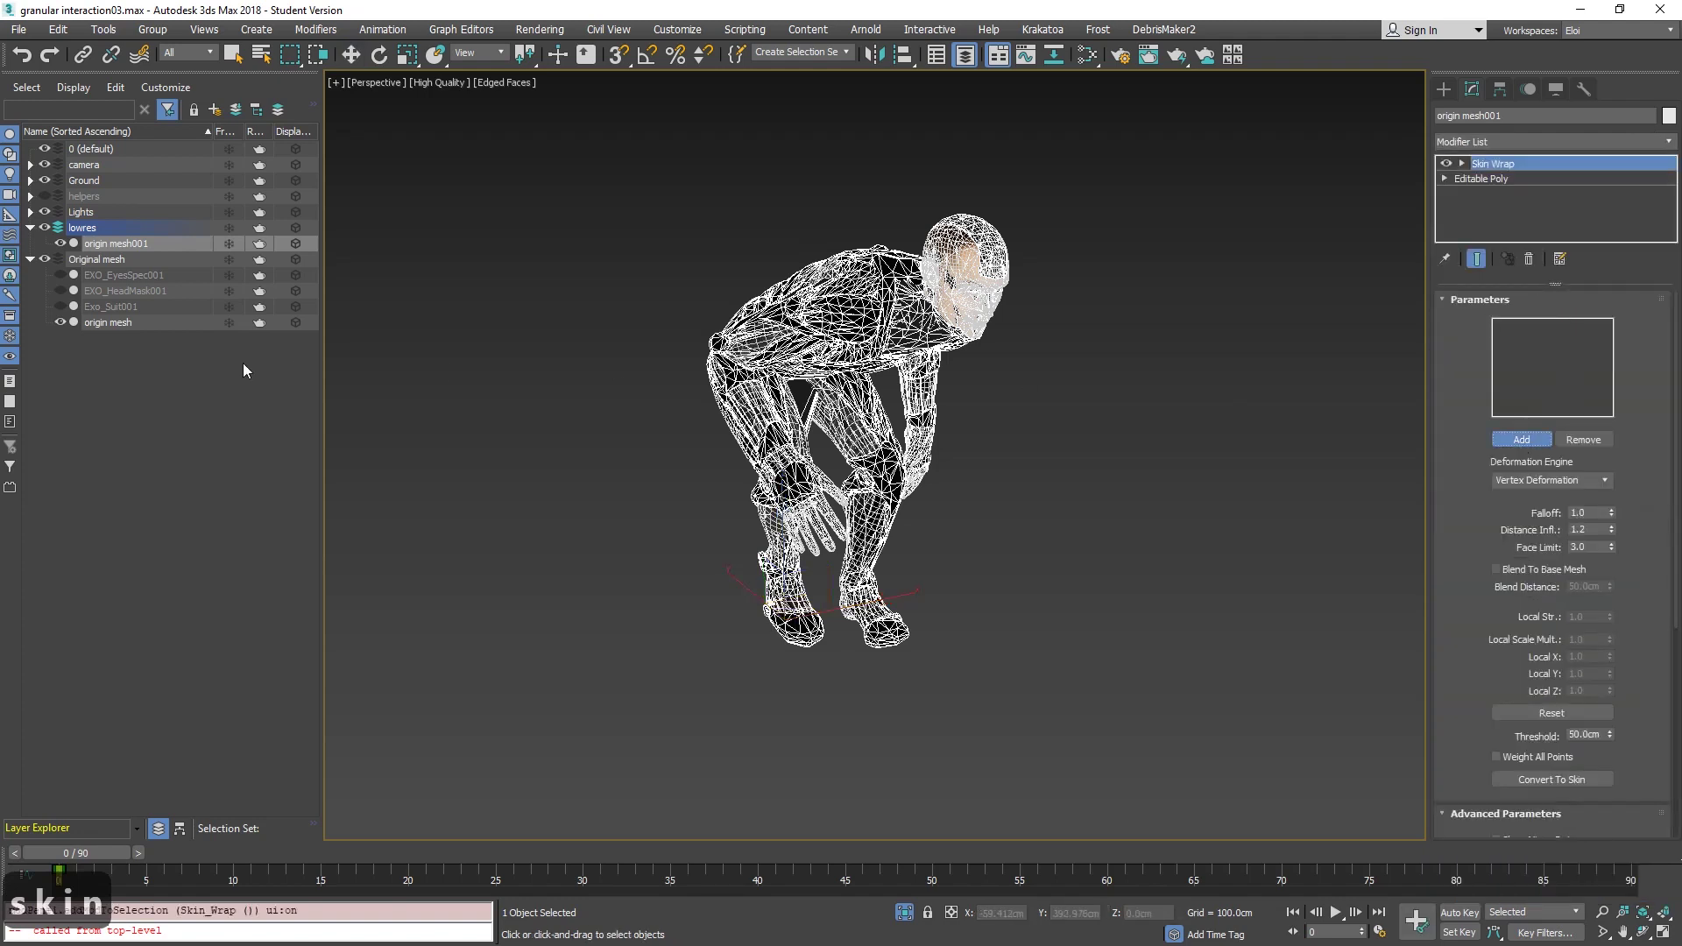
pyautogui.click(118, 323)
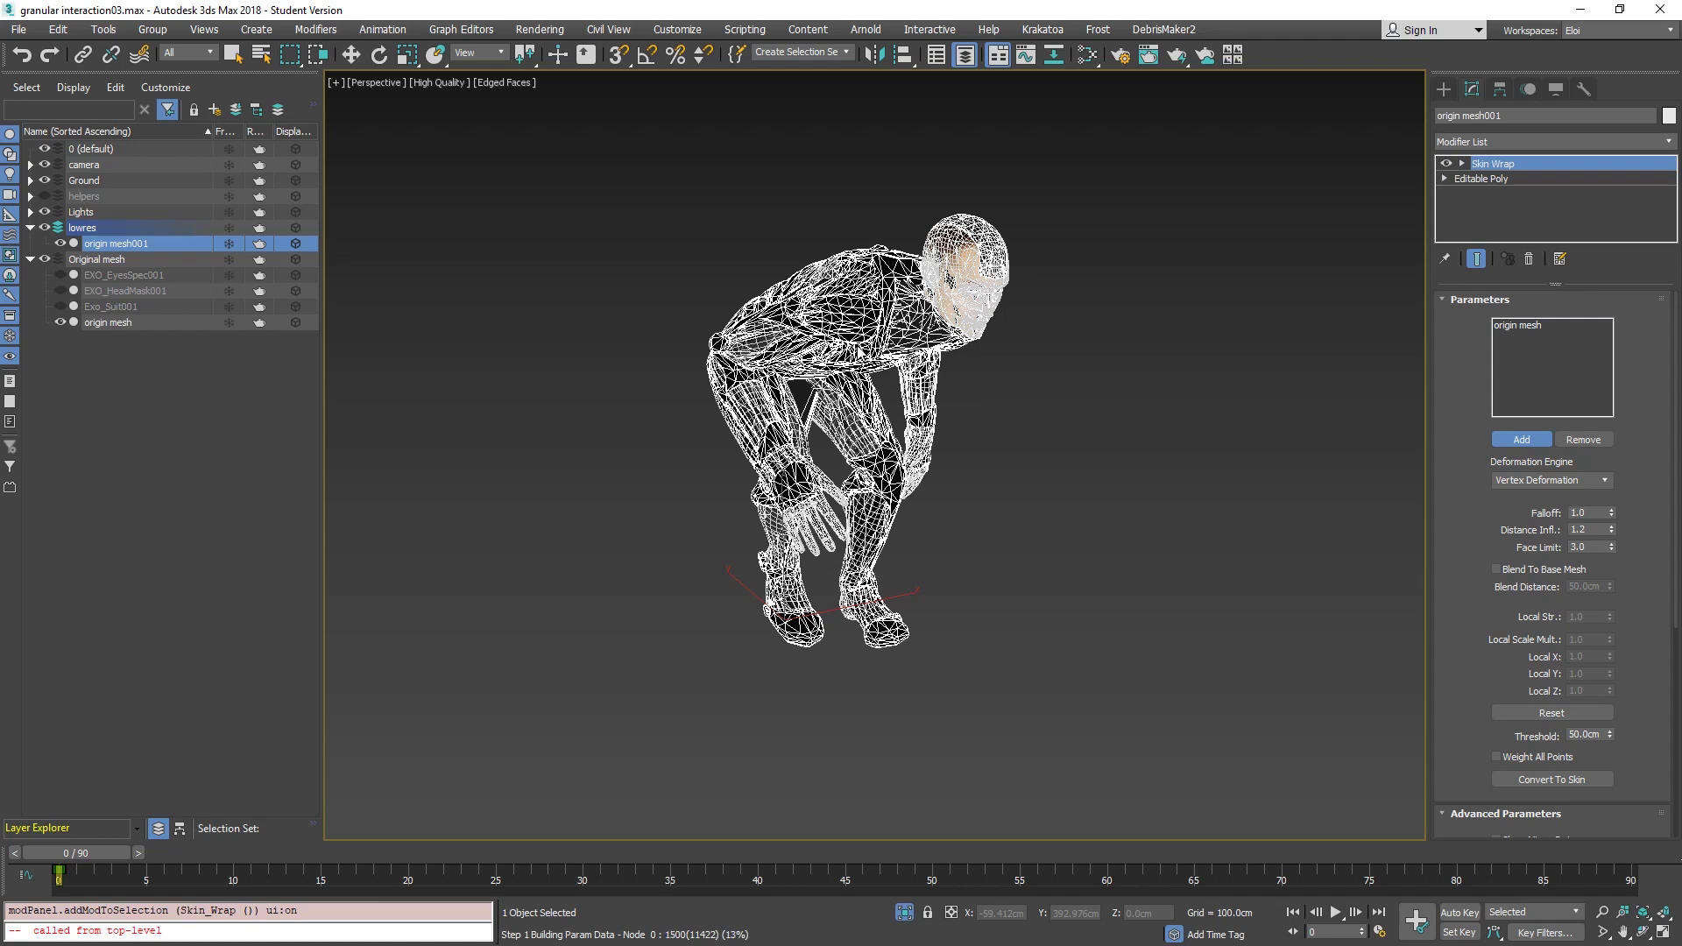
pyautogui.press('Escape')
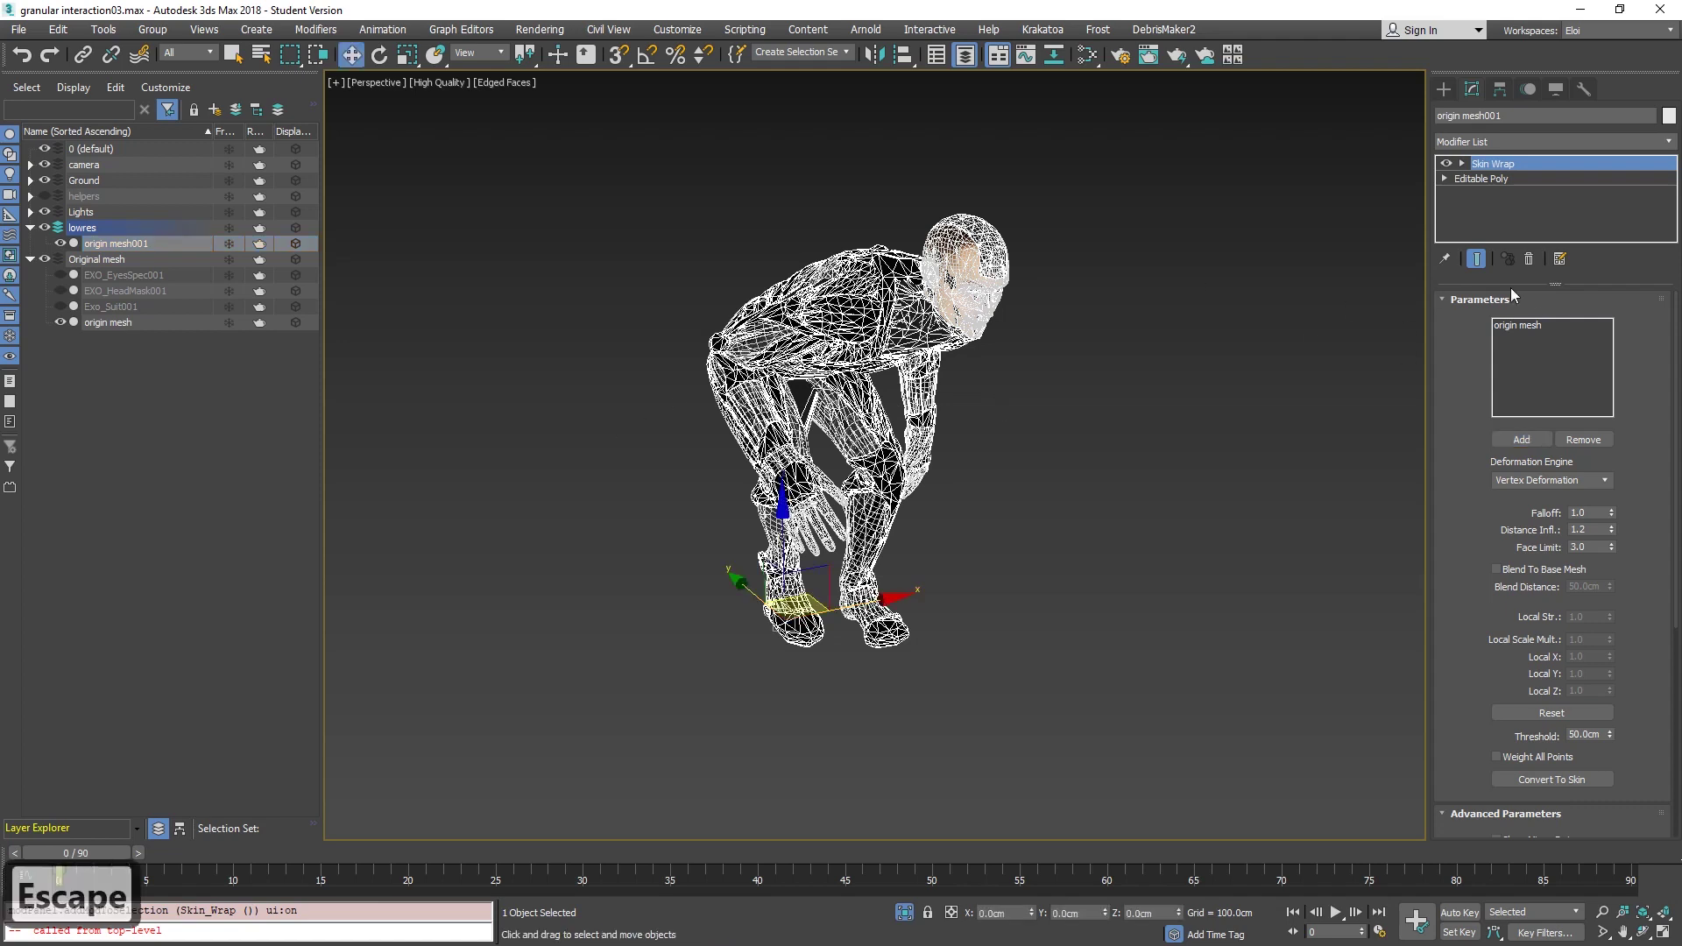
pyautogui.click(1528, 325)
pyautogui.click(1586, 439)
# Disable TurboSmooth on origin mesh and re-add it as the Skin Wrap target.
pyautogui.click(122, 324)
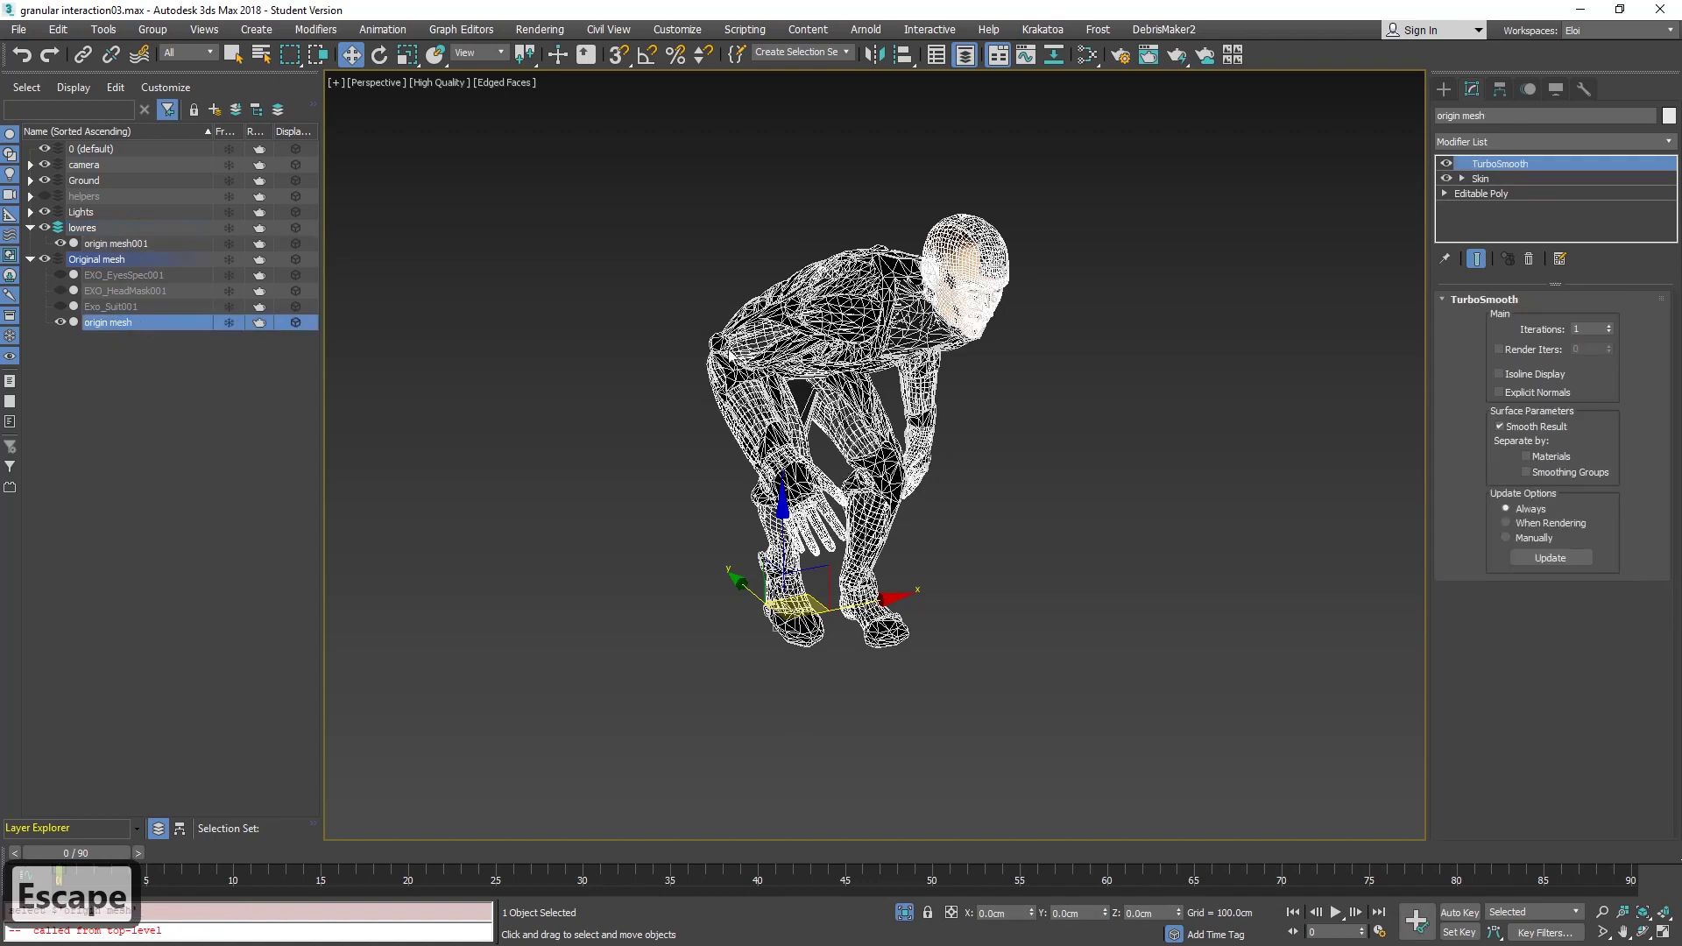
pyautogui.click(1447, 166)
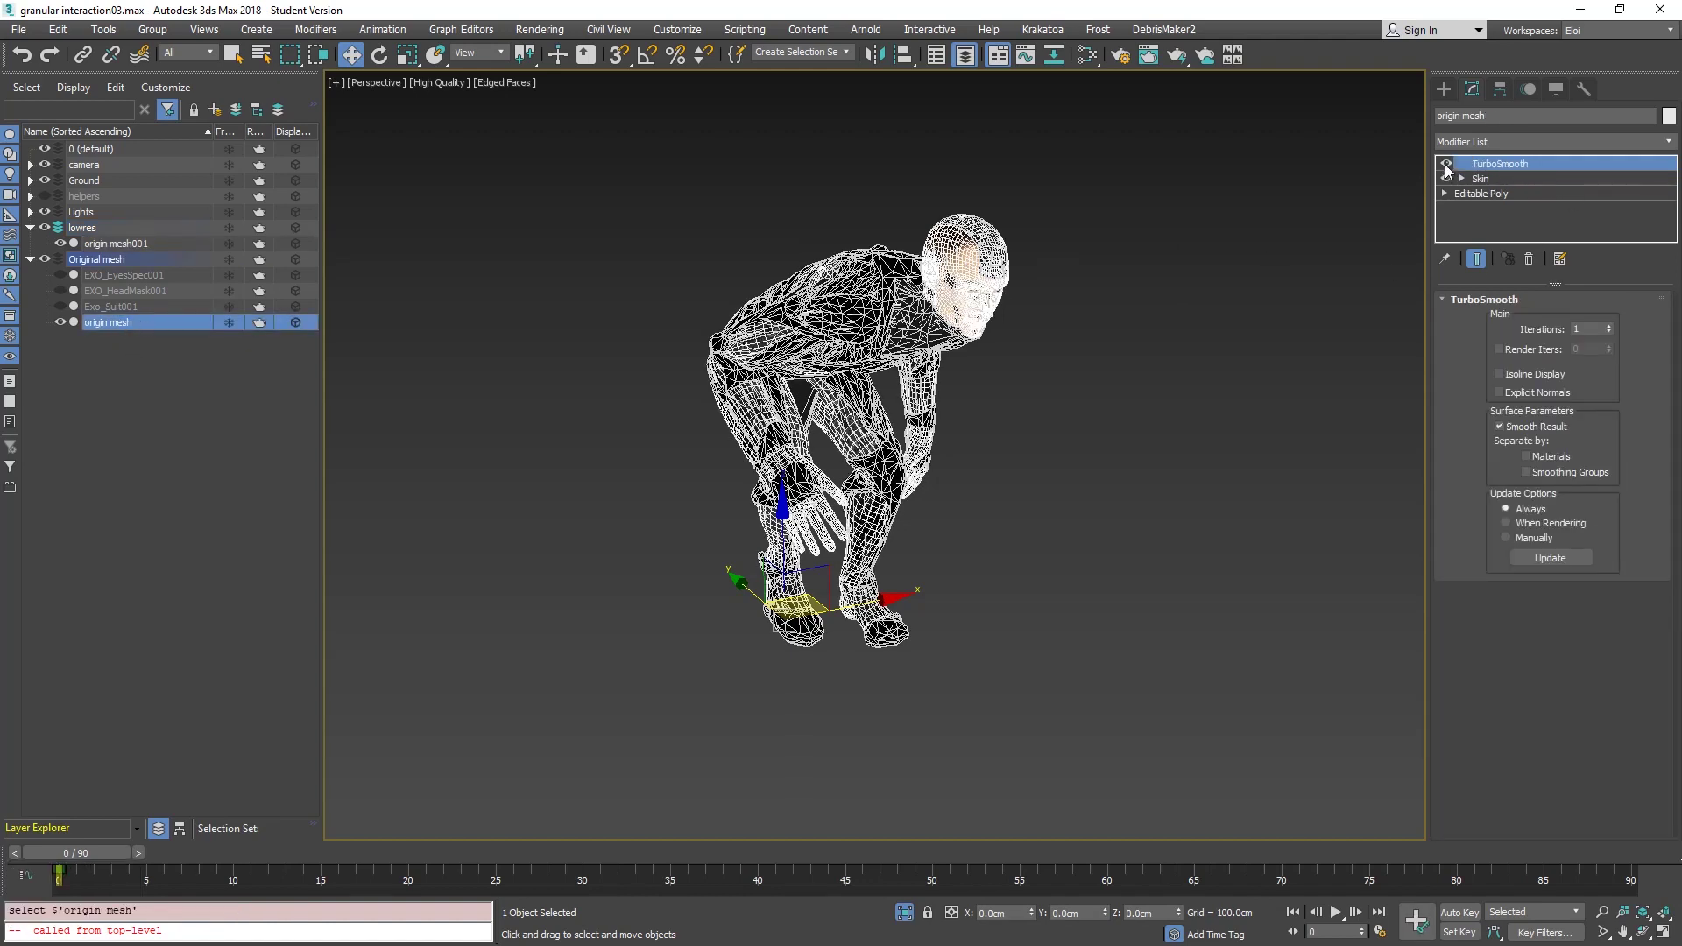
pyautogui.click(983, 286)
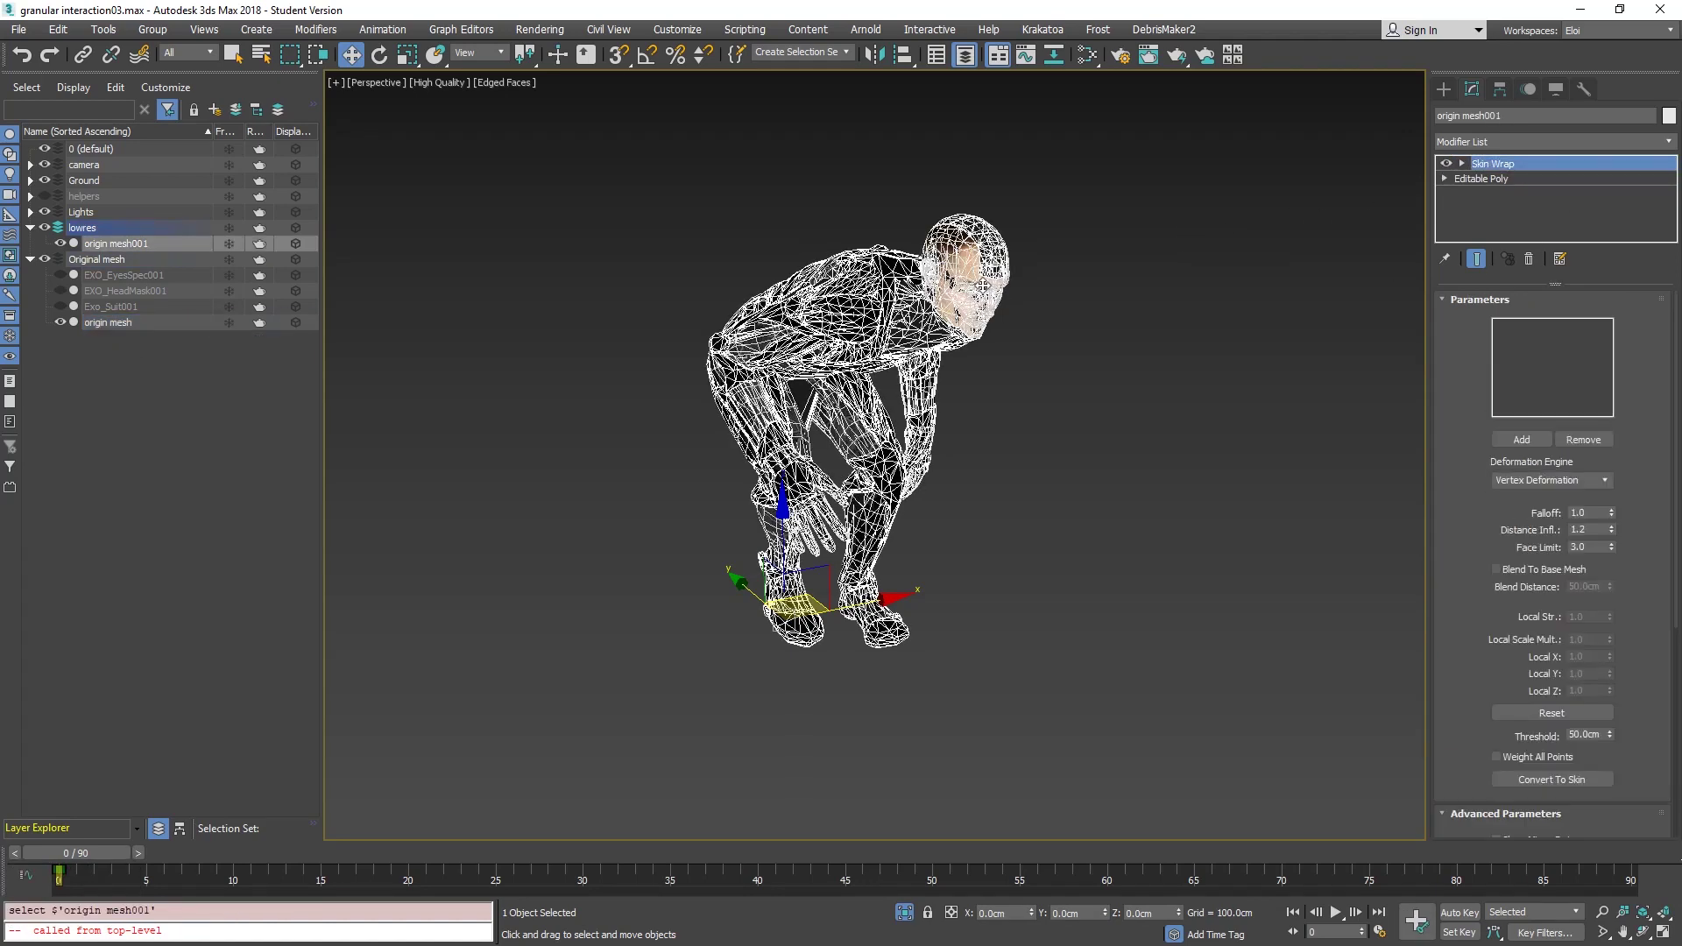
pyautogui.click(1522, 439)
pyautogui.click(114, 326)
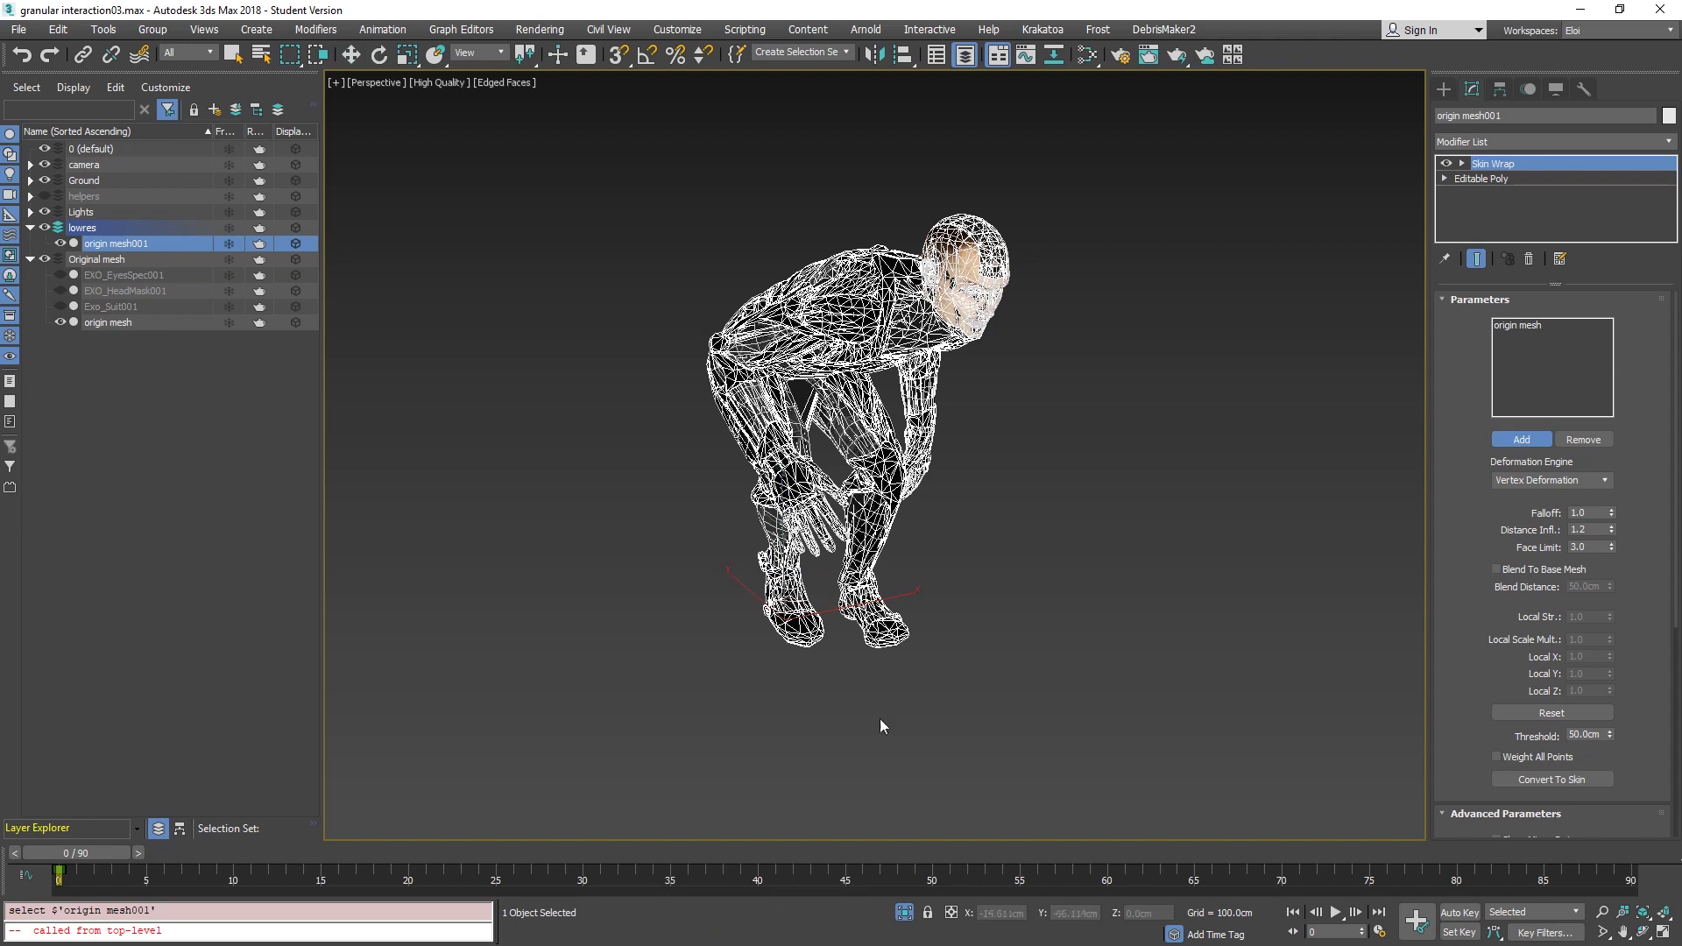
pyautogui.press('w')
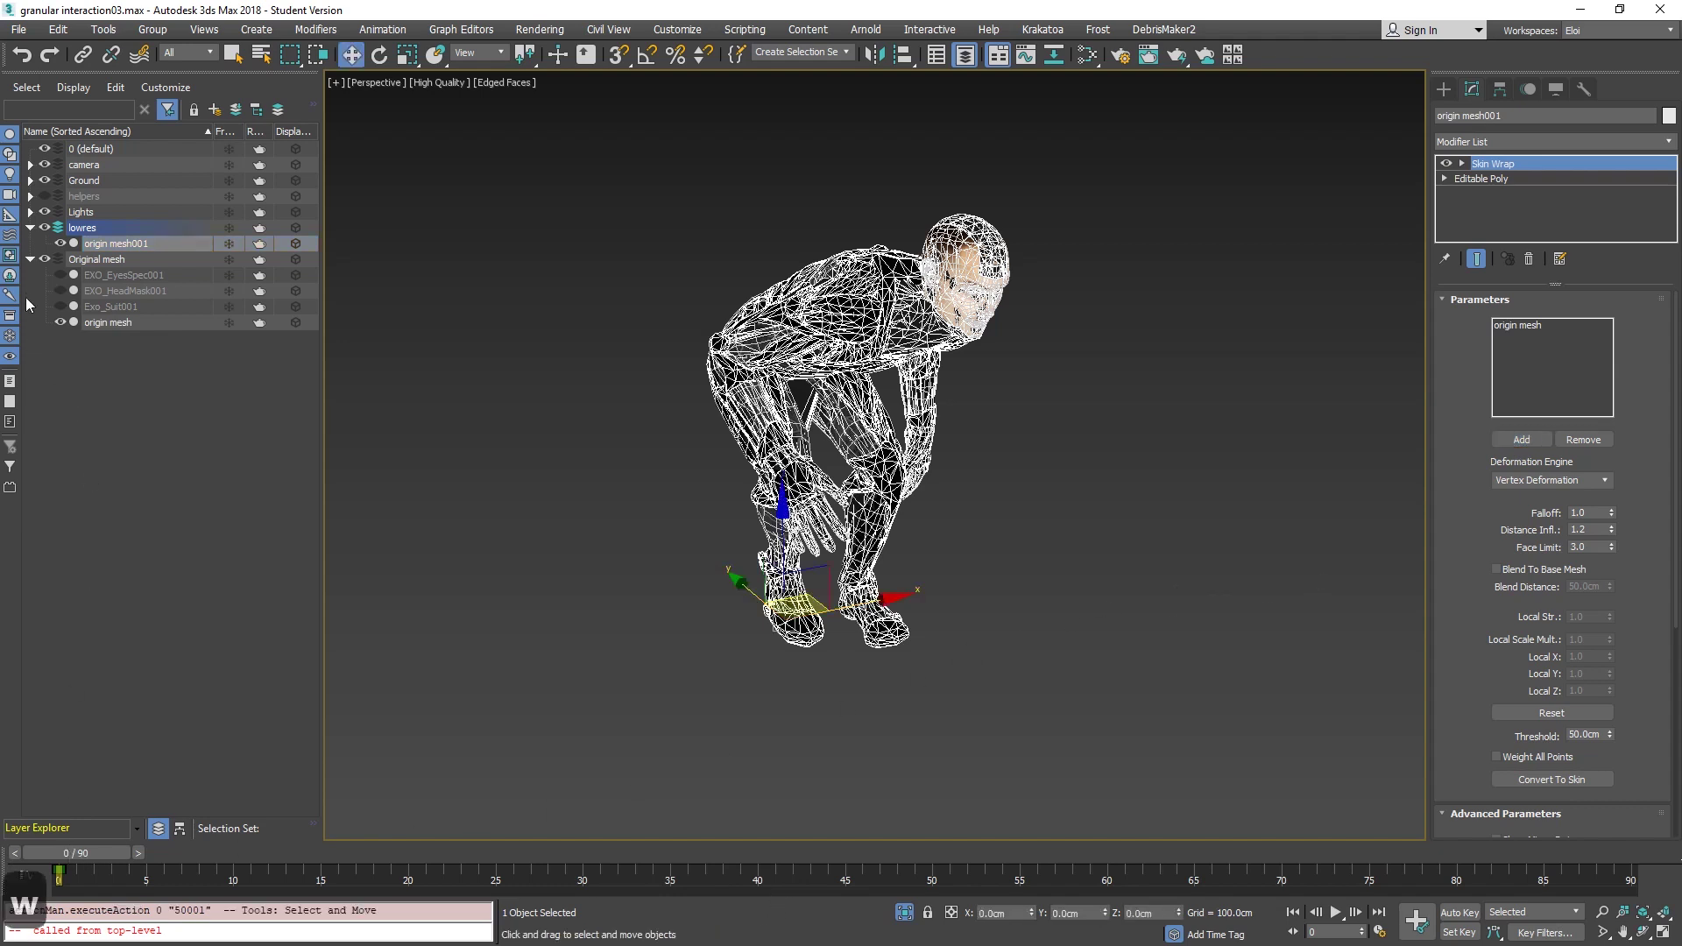
# Hide the Original mesh layer and scrub the animation through the scene camera.
pyautogui.click(44, 258)
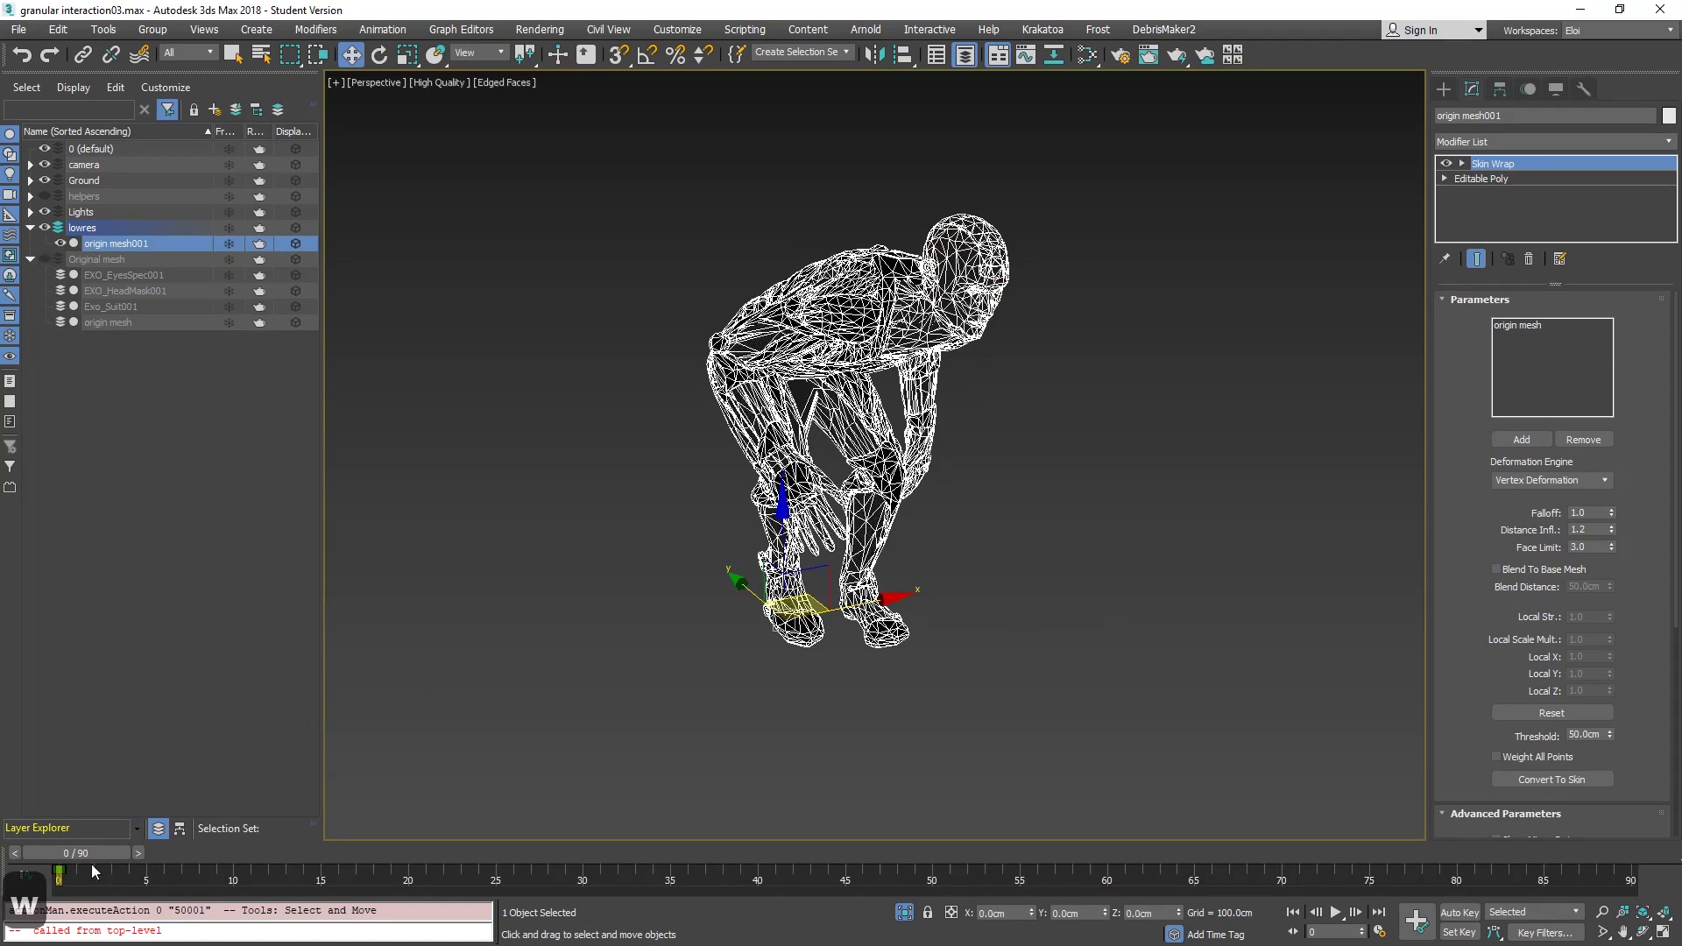
pyautogui.moveTo(102, 848); pyautogui.dragTo(317, 846)
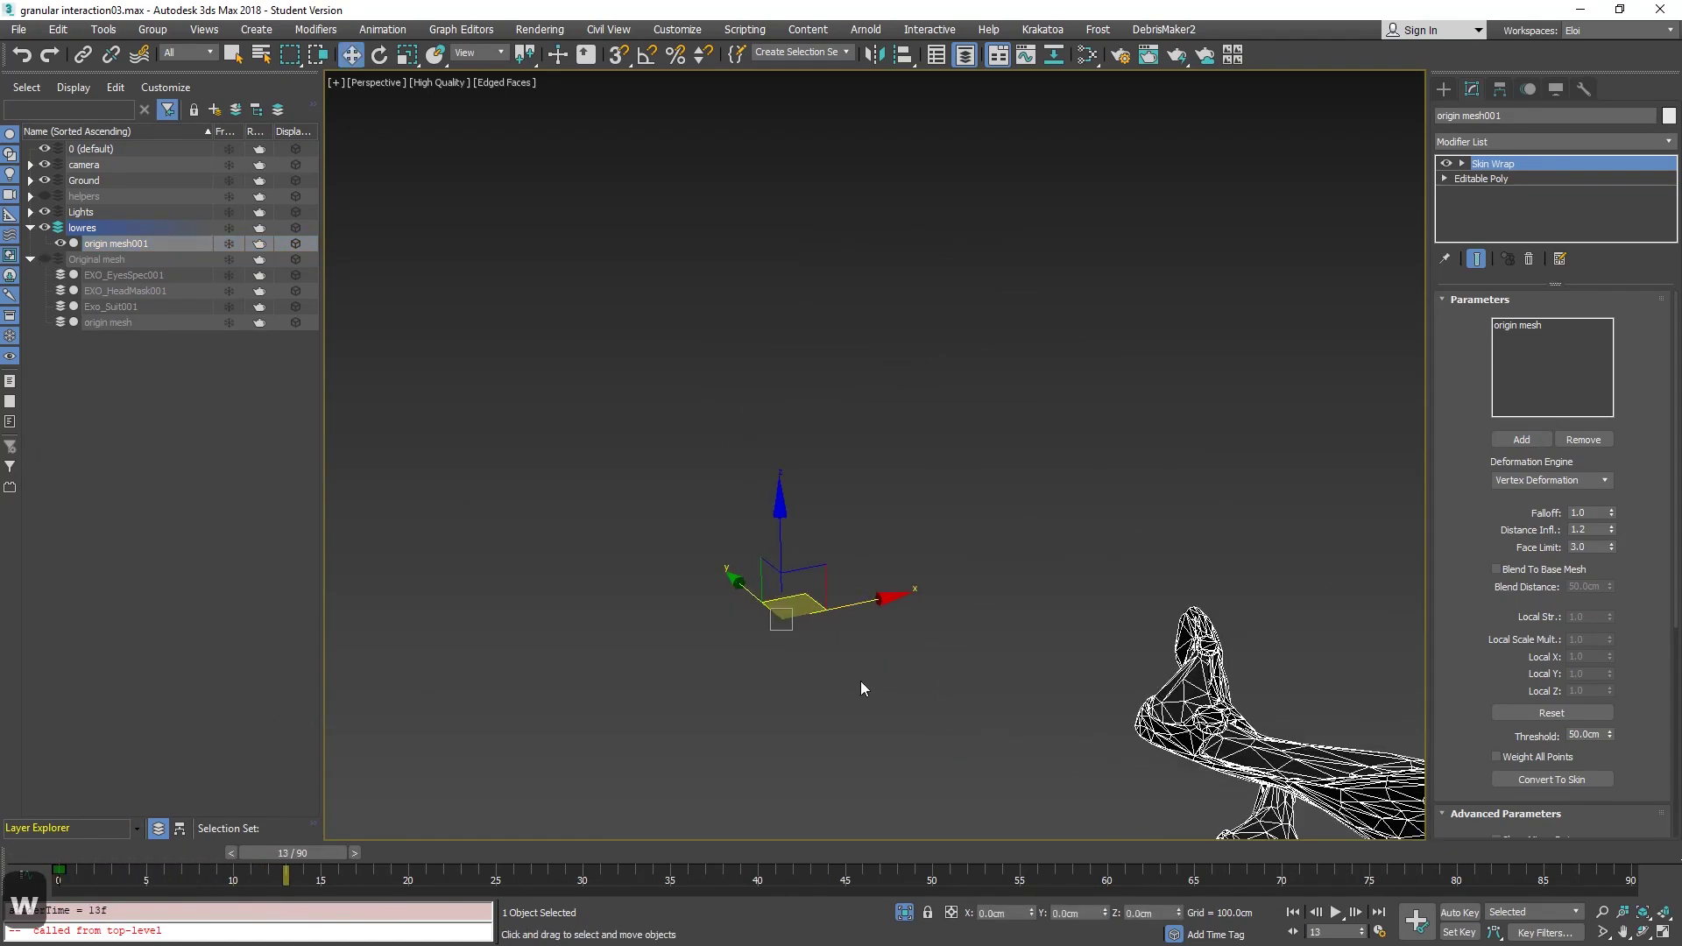
pyautogui.press('c')
pyautogui.click(543, 743)
pyautogui.press('F4')
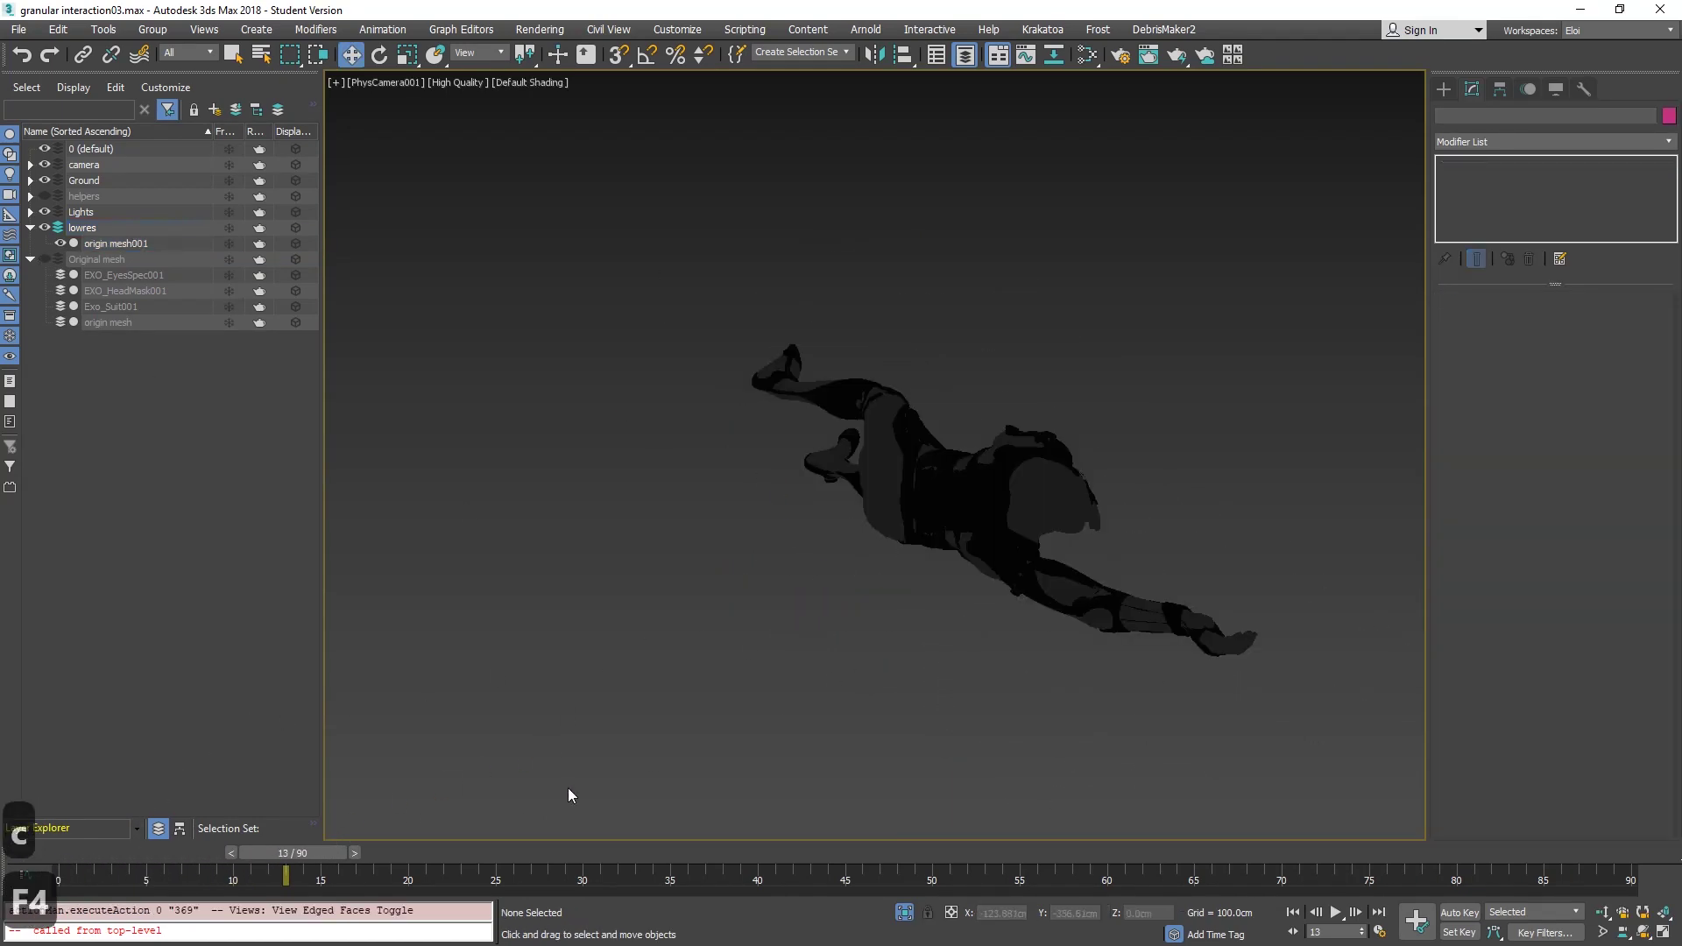
pyautogui.moveTo(263, 852); pyautogui.dragTo(54, 780)
pyautogui.press('F4')
pyautogui.press('w')
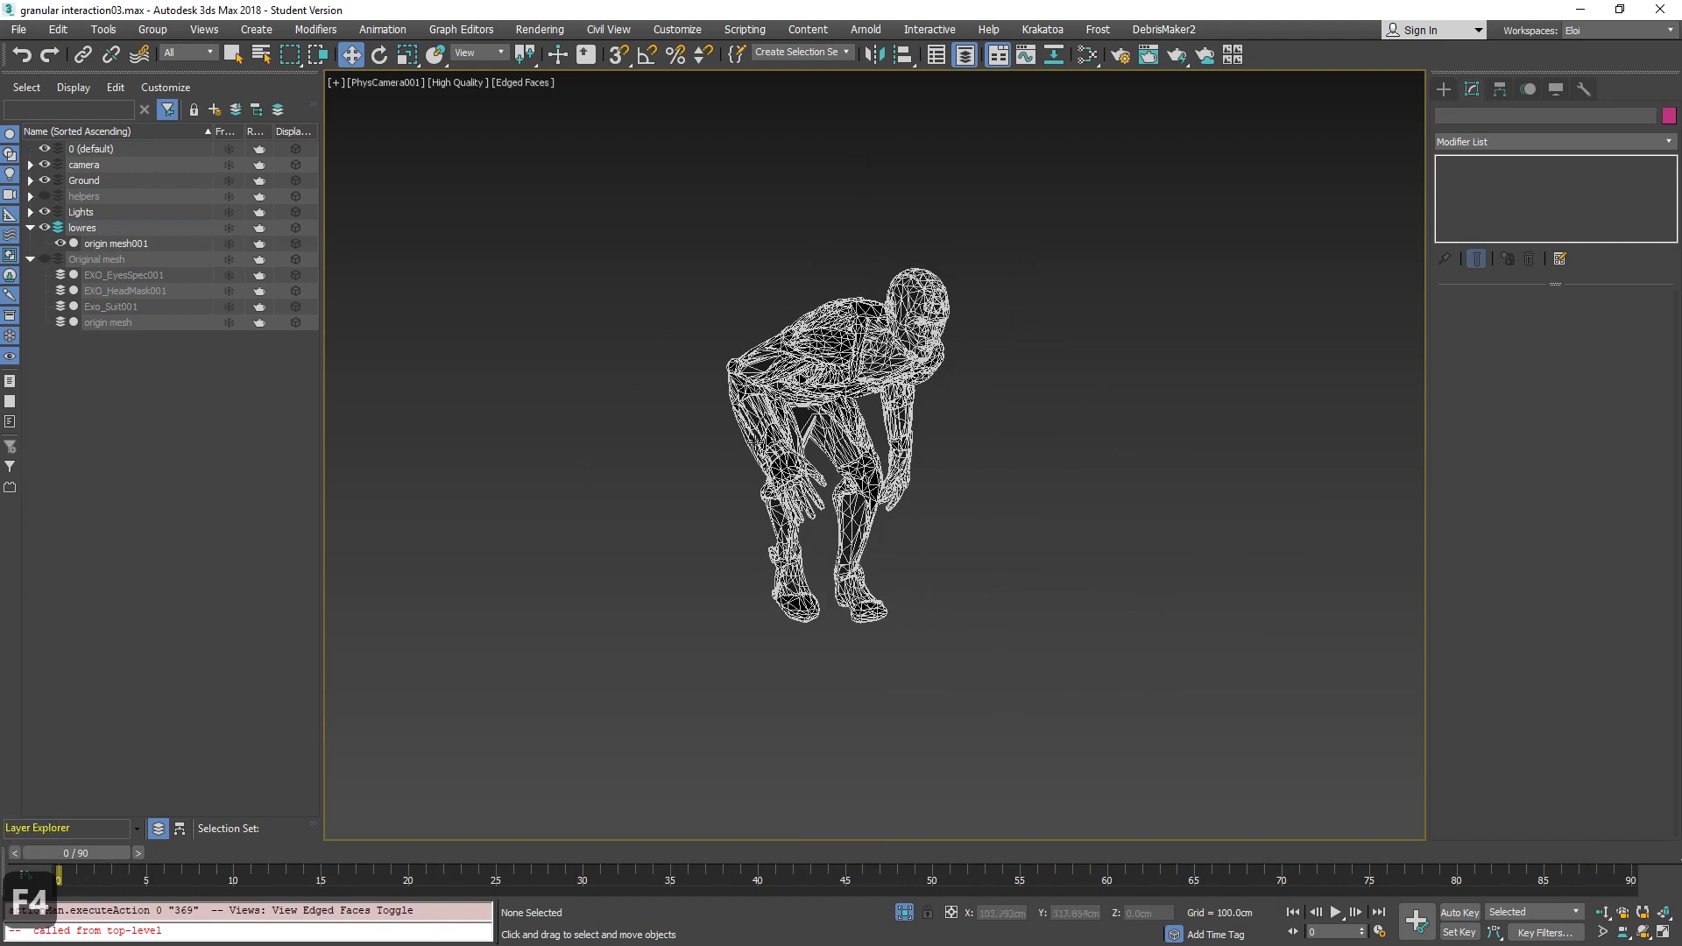
# Toggle edged faces and scrub origin mesh001's animation to check the deformation.
pyautogui.press('F4')
pyautogui.press('F4')
pyautogui.click(750, 375)
pyautogui.press('F4')
pyautogui.press('F4')
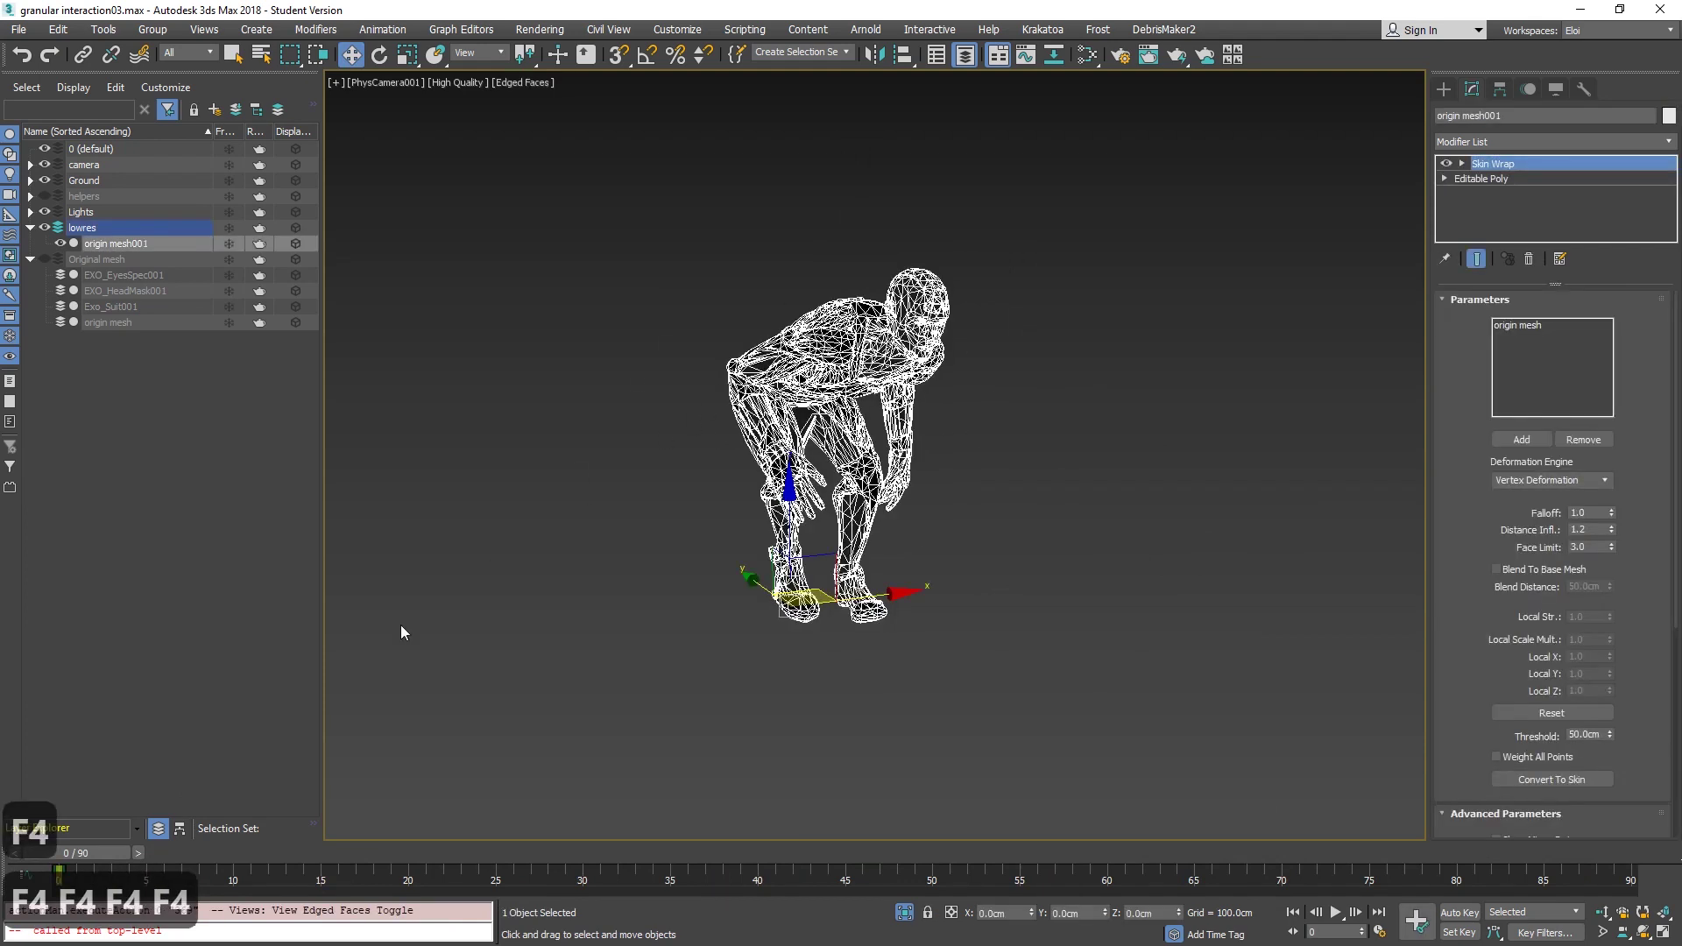
pyautogui.moveTo(97, 850); pyautogui.dragTo(497, 859)
pyautogui.rightClick(497, 859)
# Show the ground again, select Plane001, and open Time Configuration (30 FPS, 0–90).
pyautogui.click(906, 913)
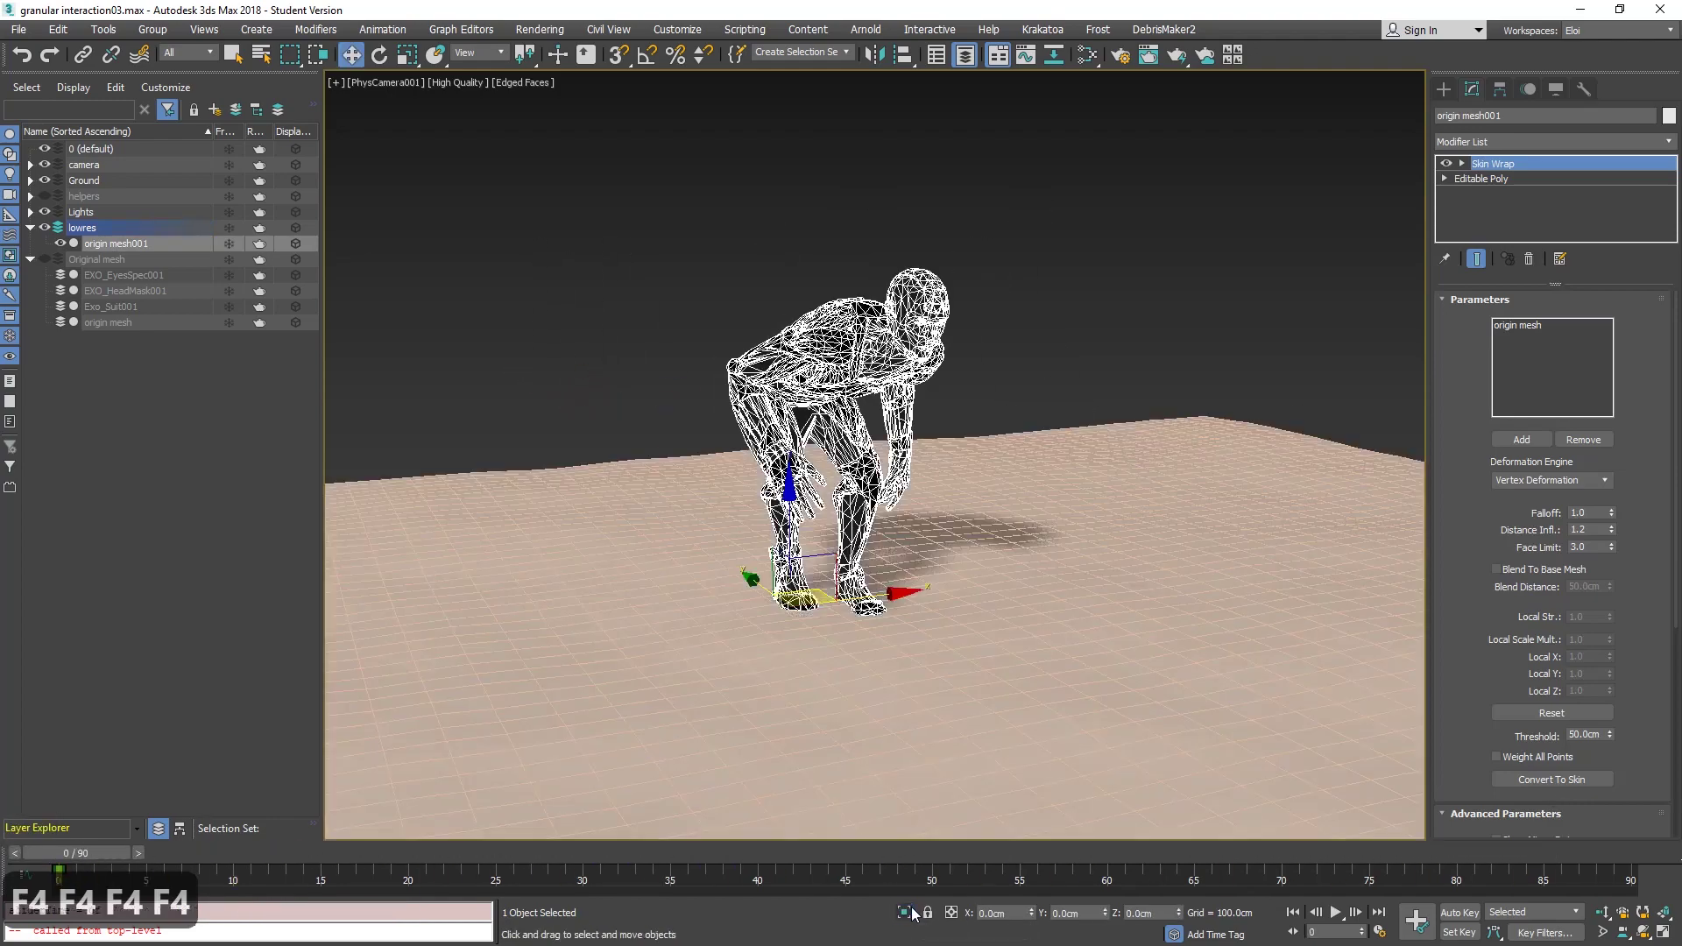
pyautogui.press('w')
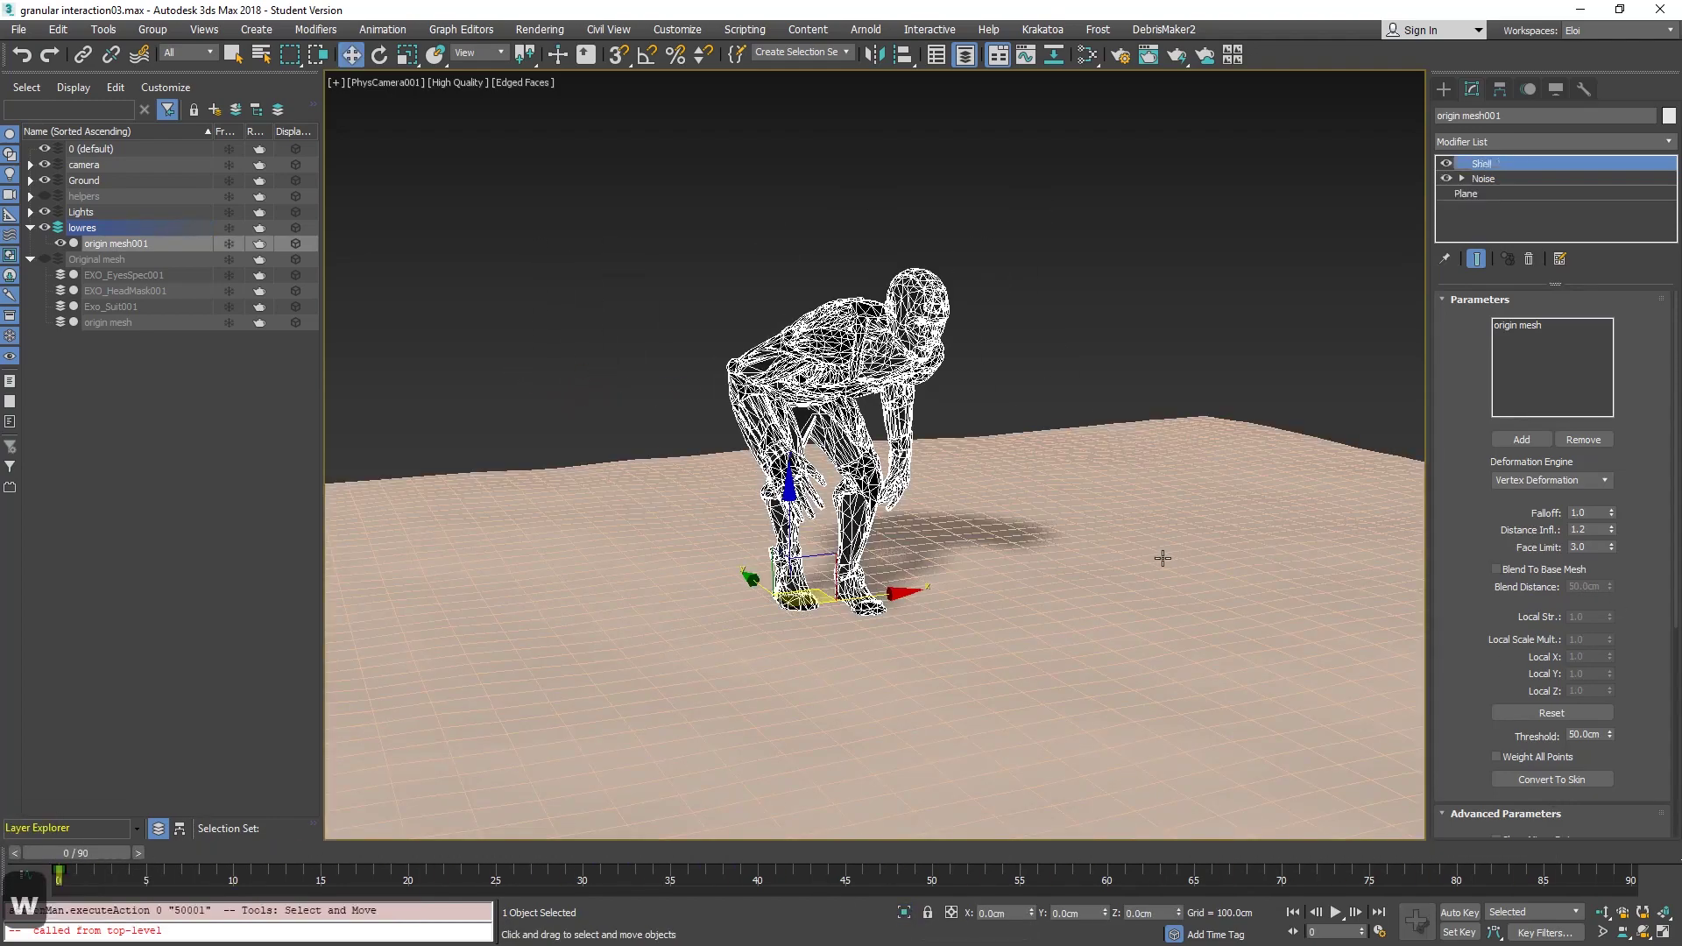
pyautogui.click(1162, 558)
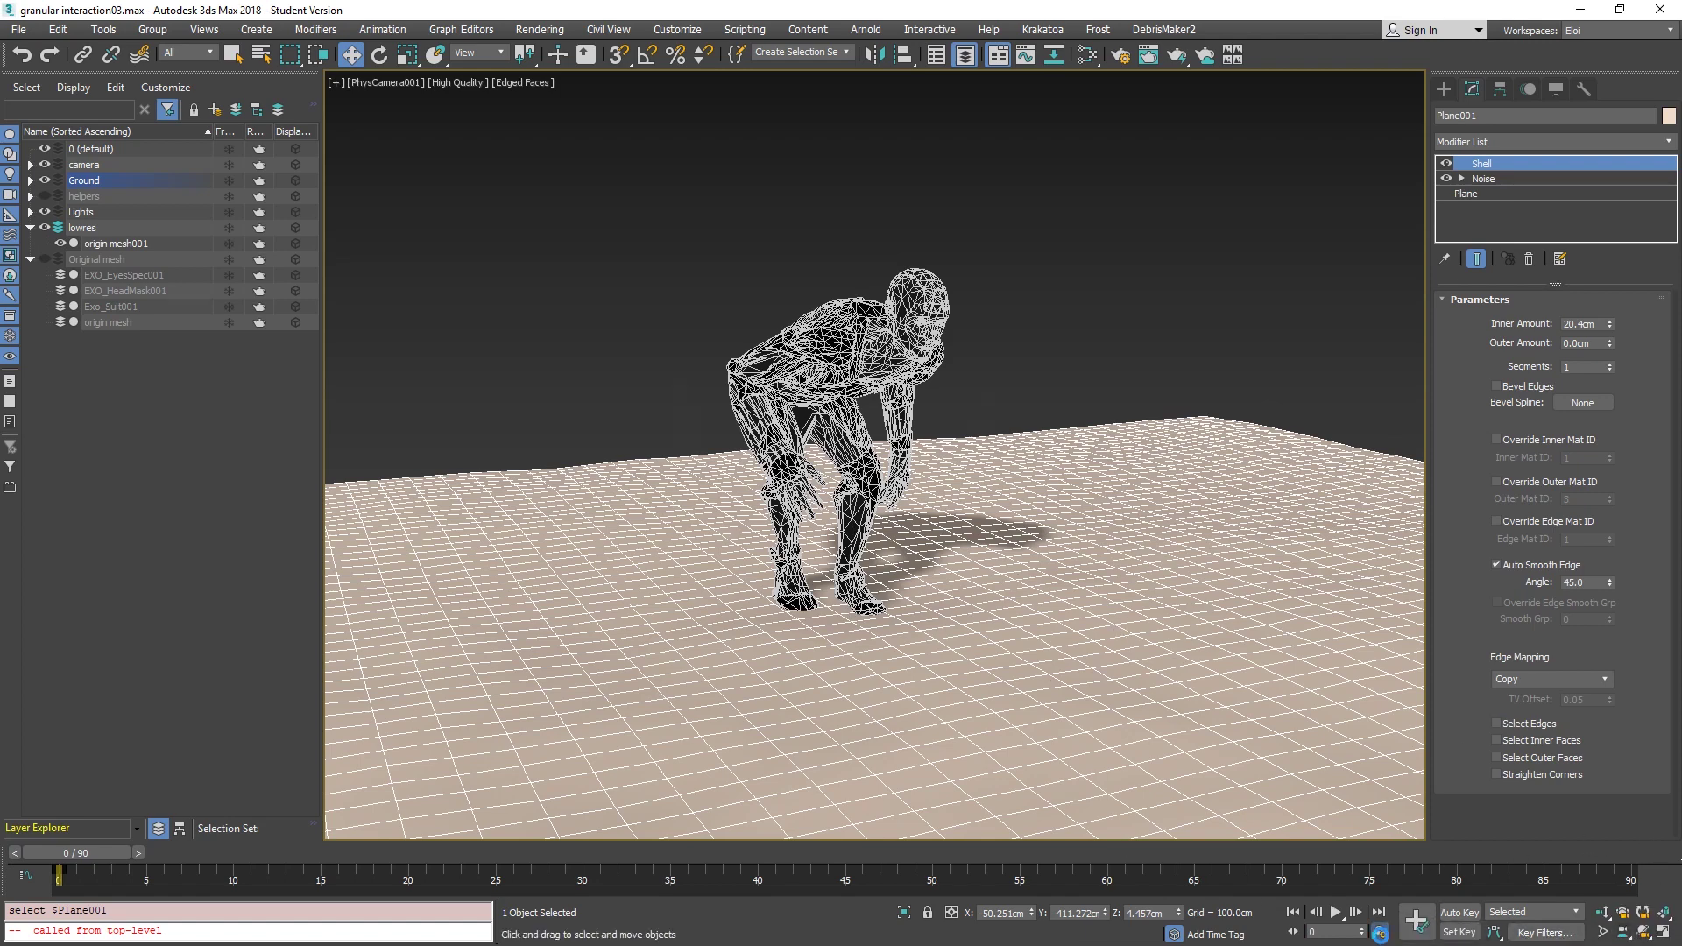
pyautogui.click(1380, 933)
# Set the frame rate to Custom 30 FPS and scrub the animation to check the ground.
pyautogui.click(777, 328)
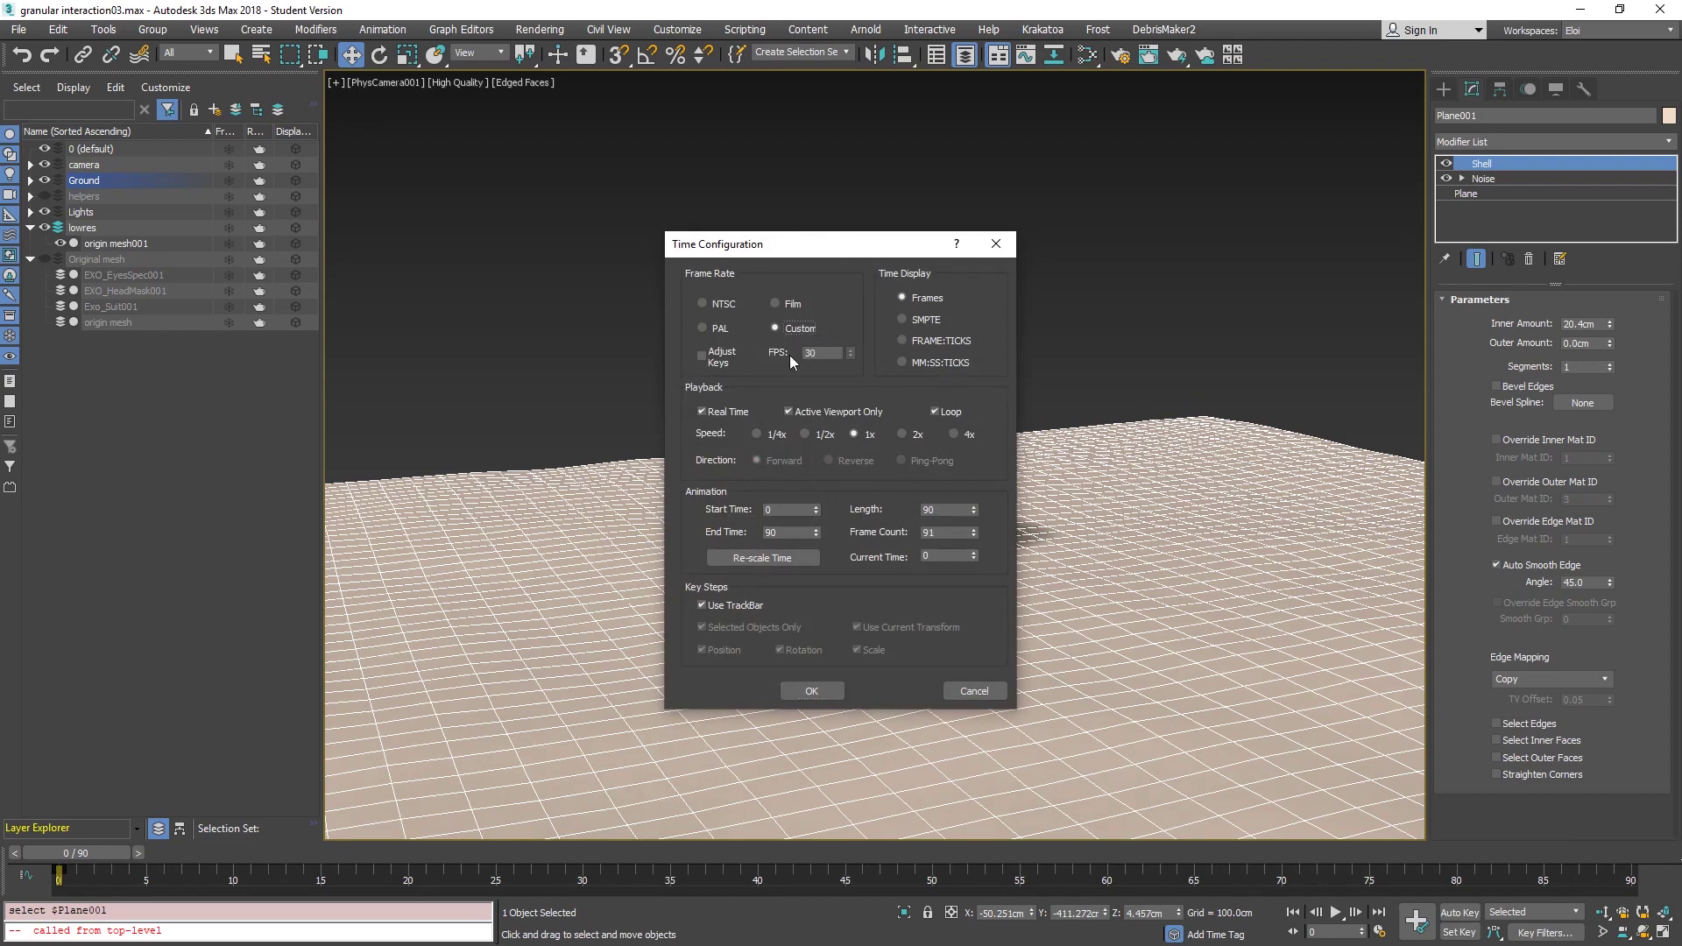
pyautogui.click(812, 690)
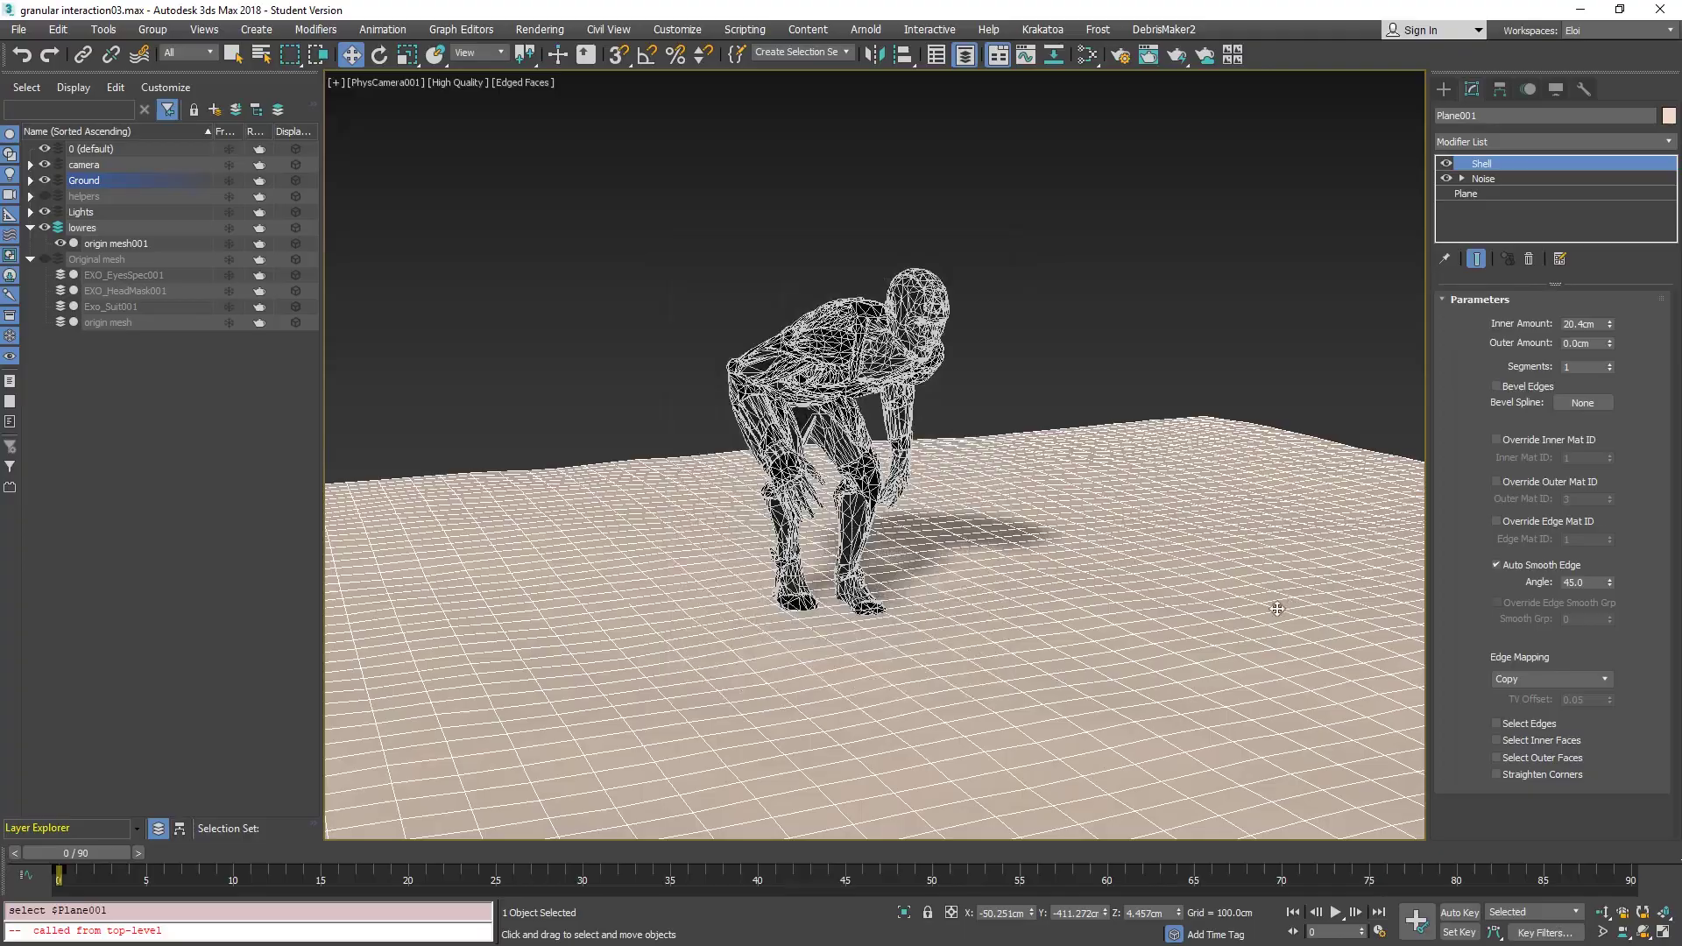
pyautogui.moveTo(92, 853); pyautogui.dragTo(2, 898)
pyautogui.press('w')
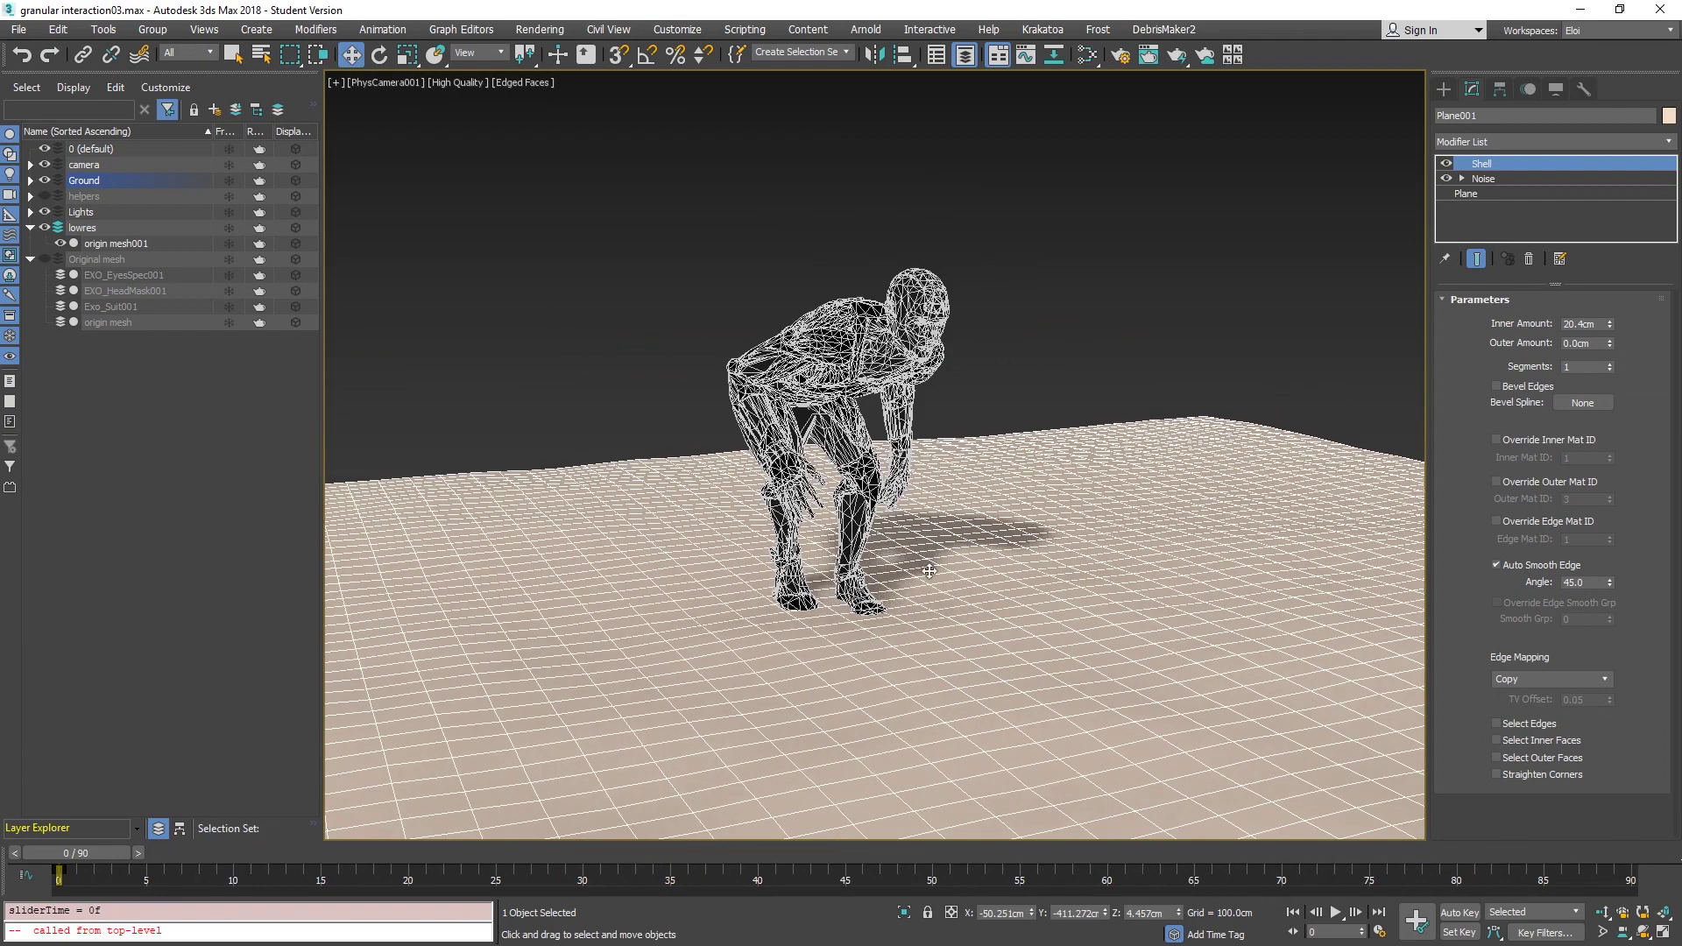
pyautogui.moveTo(95, 859)
pyautogui.mouseDown()
pyautogui.moveTo(1078, 855)
pyautogui.moveTo(79, 851)
pyautogui.mouseUp()
# Switch to the Perspective view and scrub the timeline to watch the character run.
pyautogui.press('p')
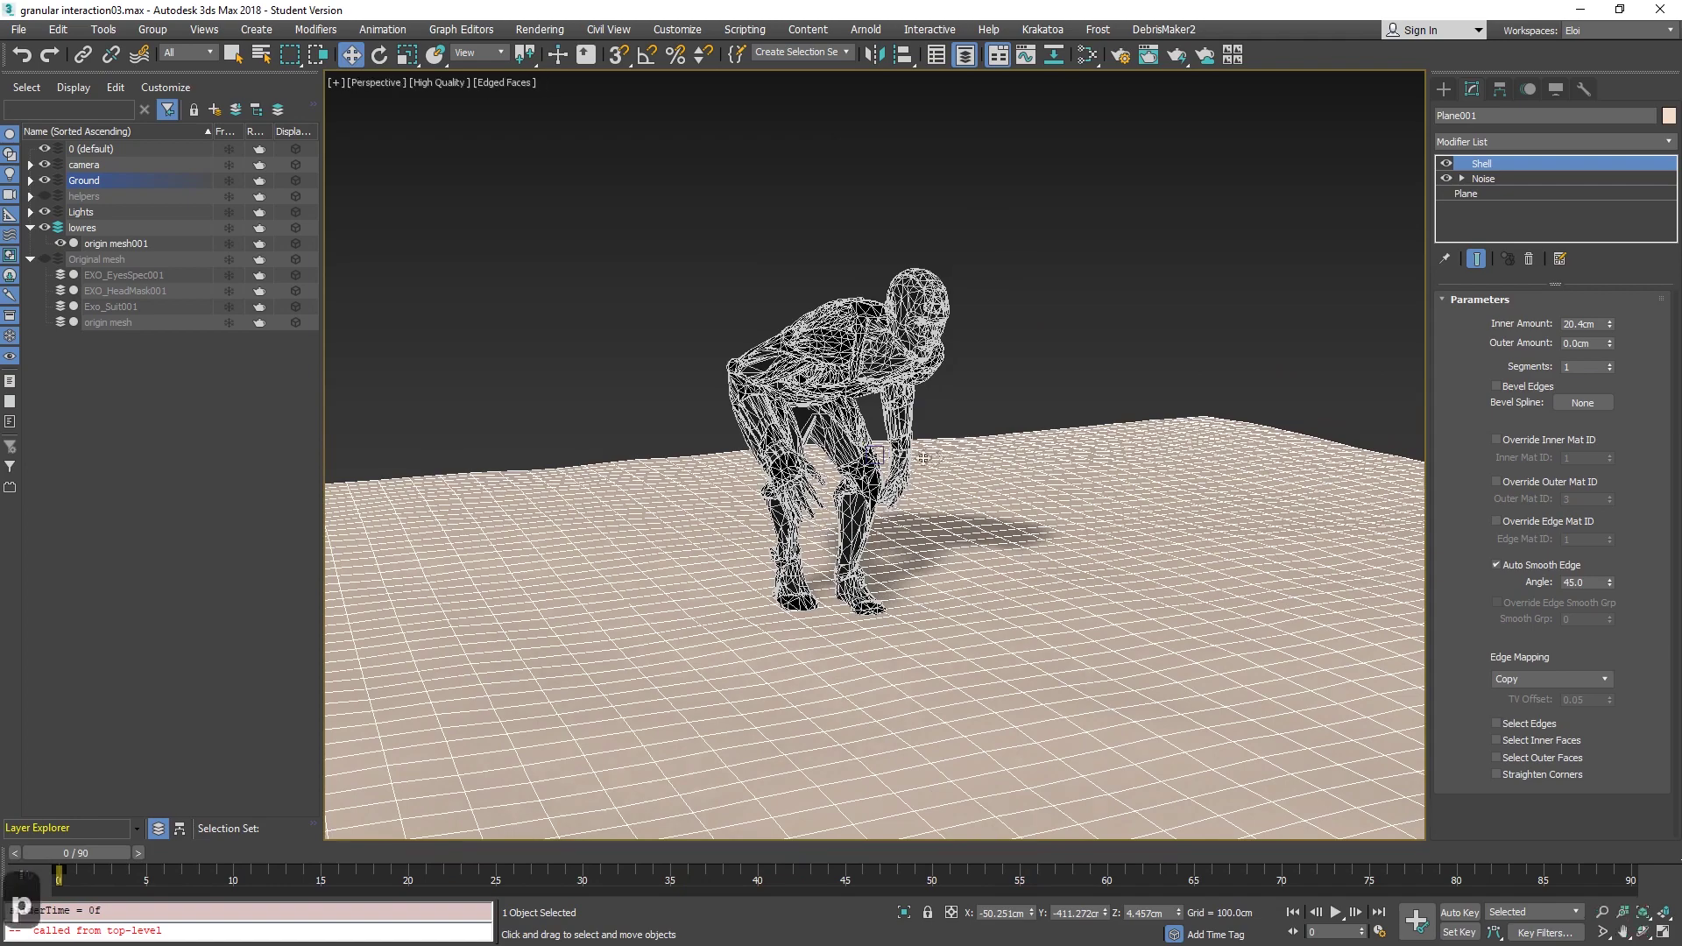
pyautogui.scroll(-2, 943, 480)
pyautogui.scroll(2, 943, 480)
pyautogui.moveTo(76, 852); pyautogui.dragTo(942, 852)
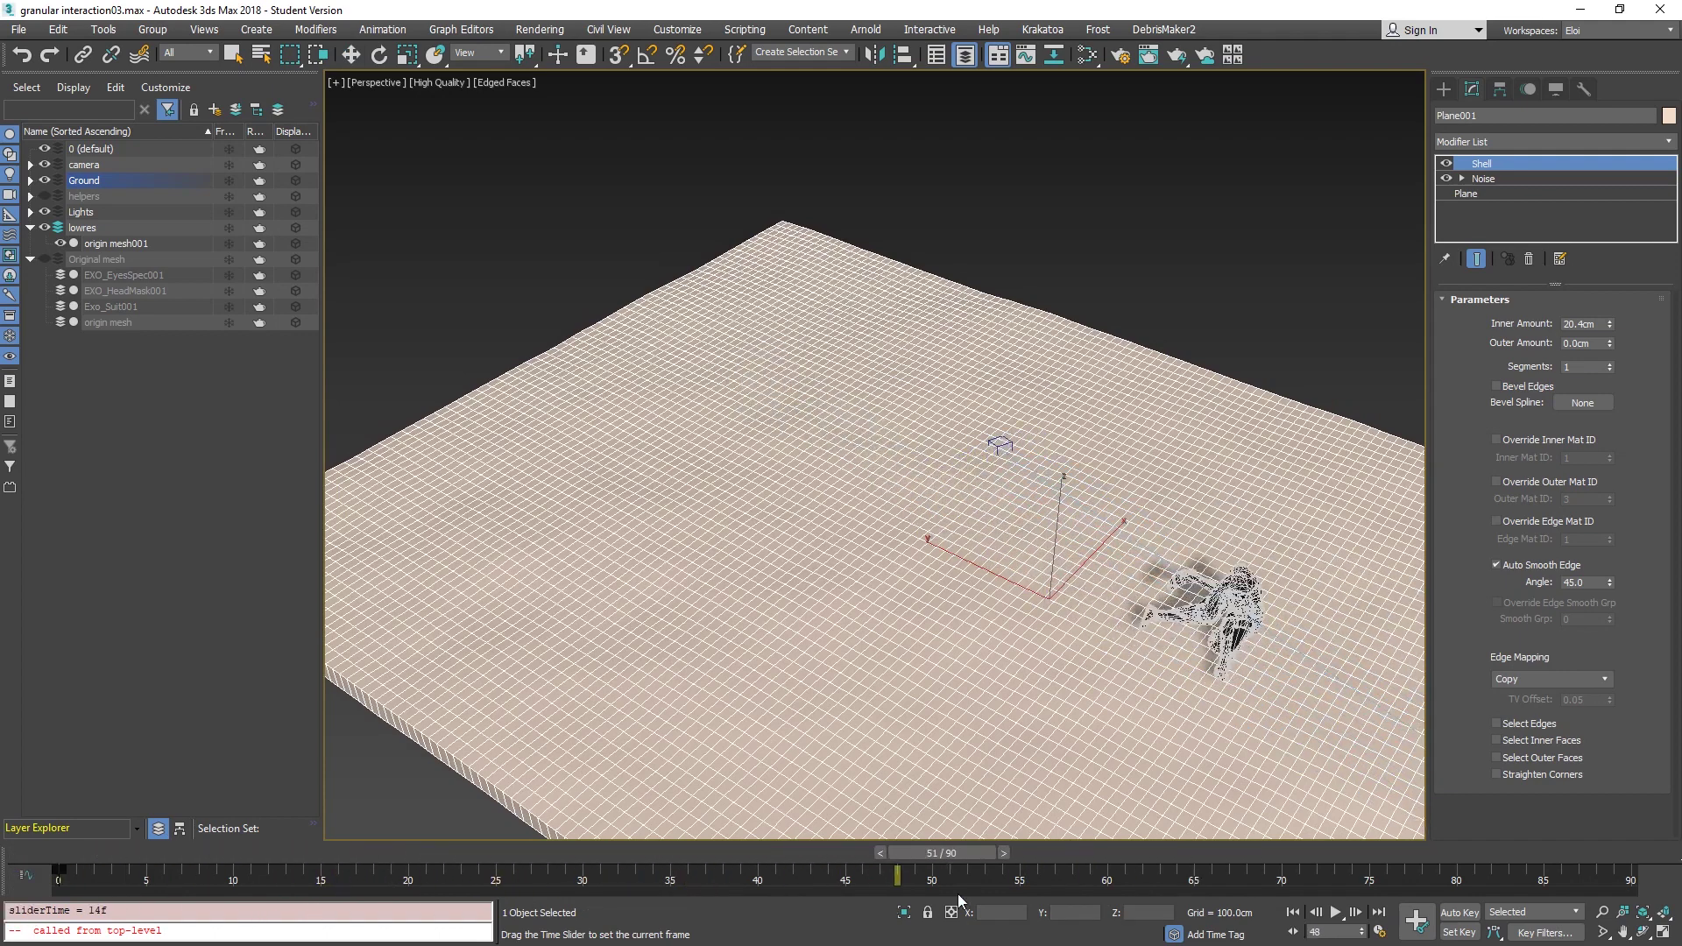
pyautogui.press('w')
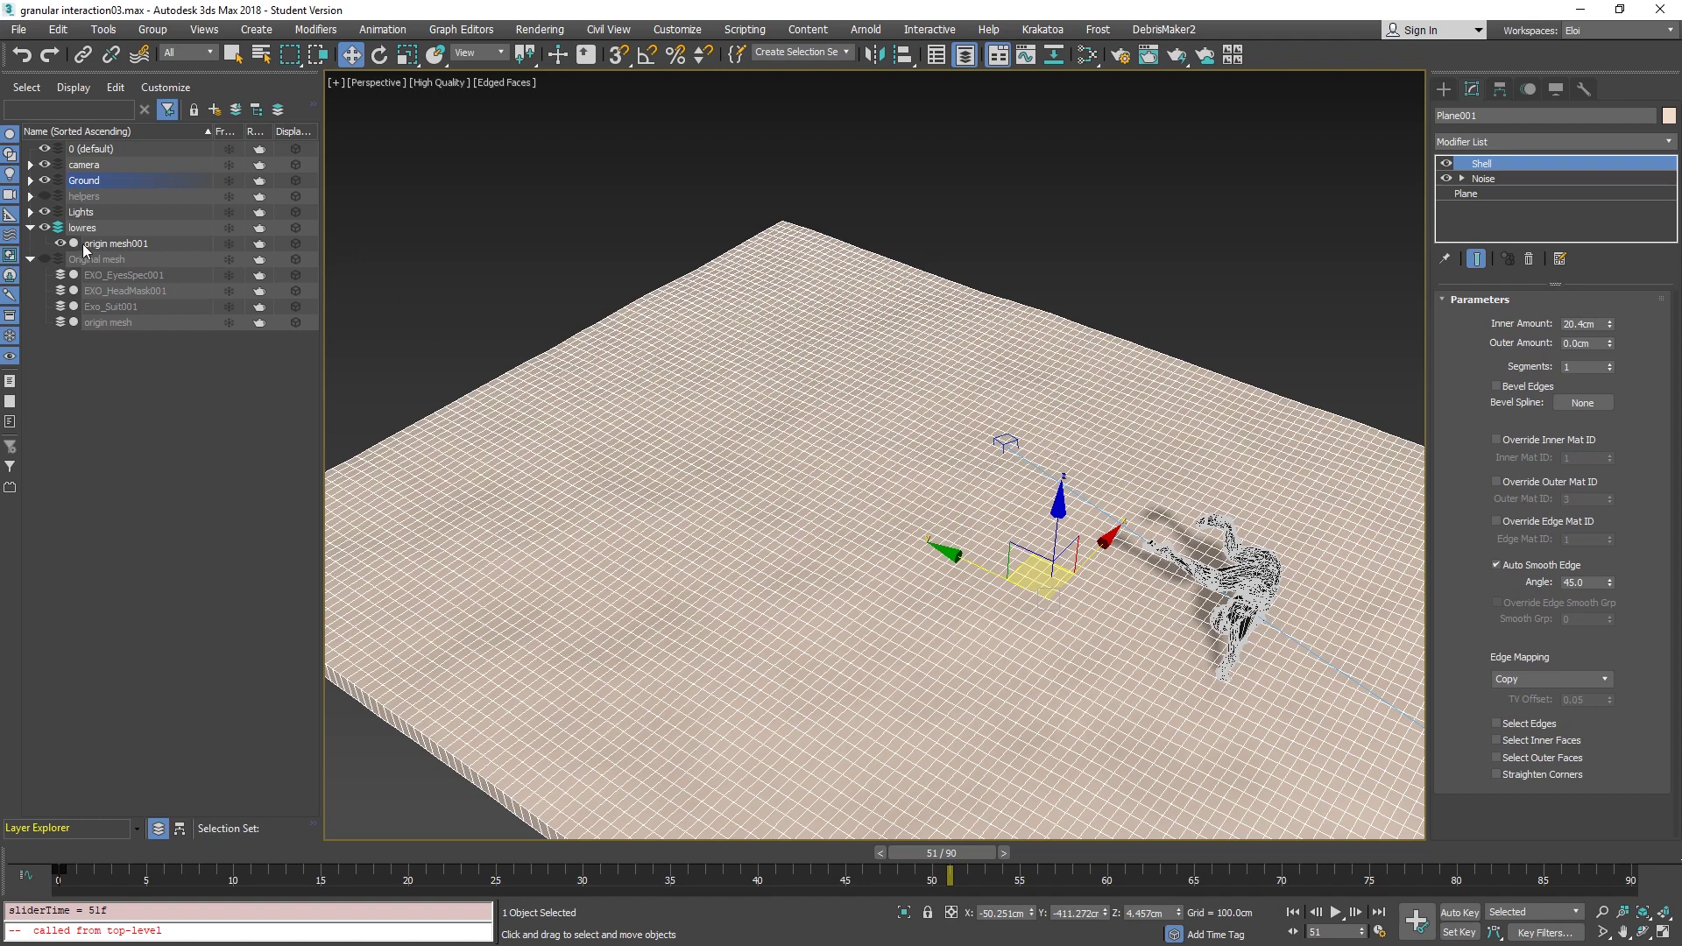
# Return to frame 0 and try a Range snapshot of origin mesh001, then cancel it.
pyautogui.click(75, 854)
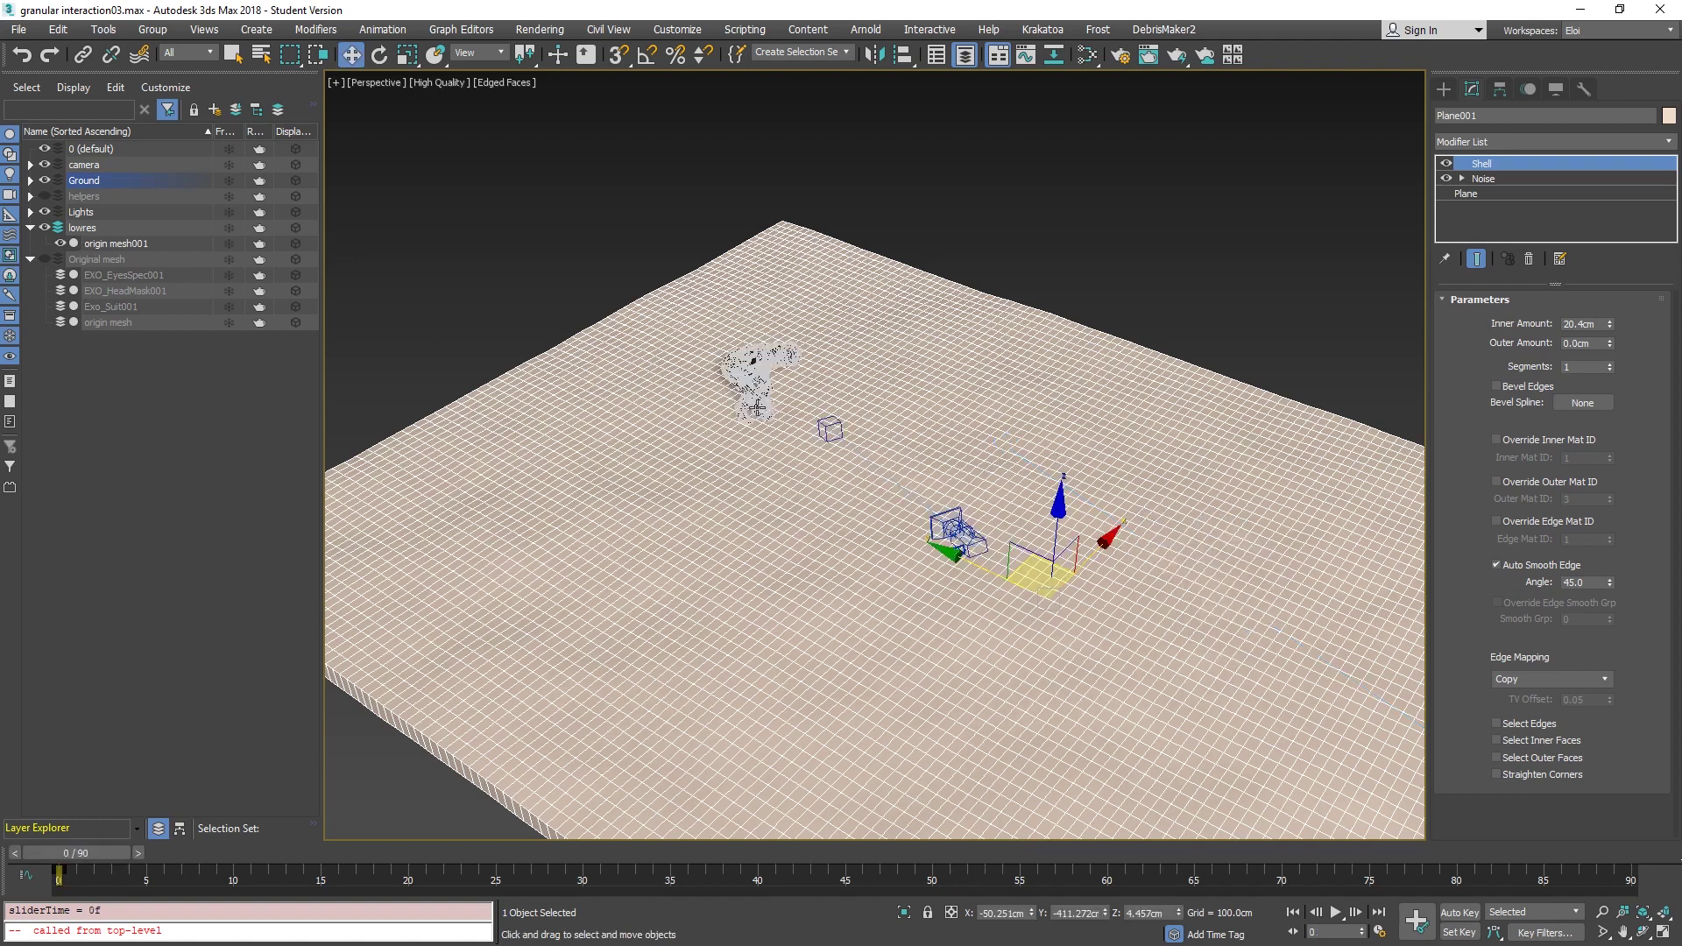
pyautogui.click(115, 244)
pyautogui.click(103, 30)
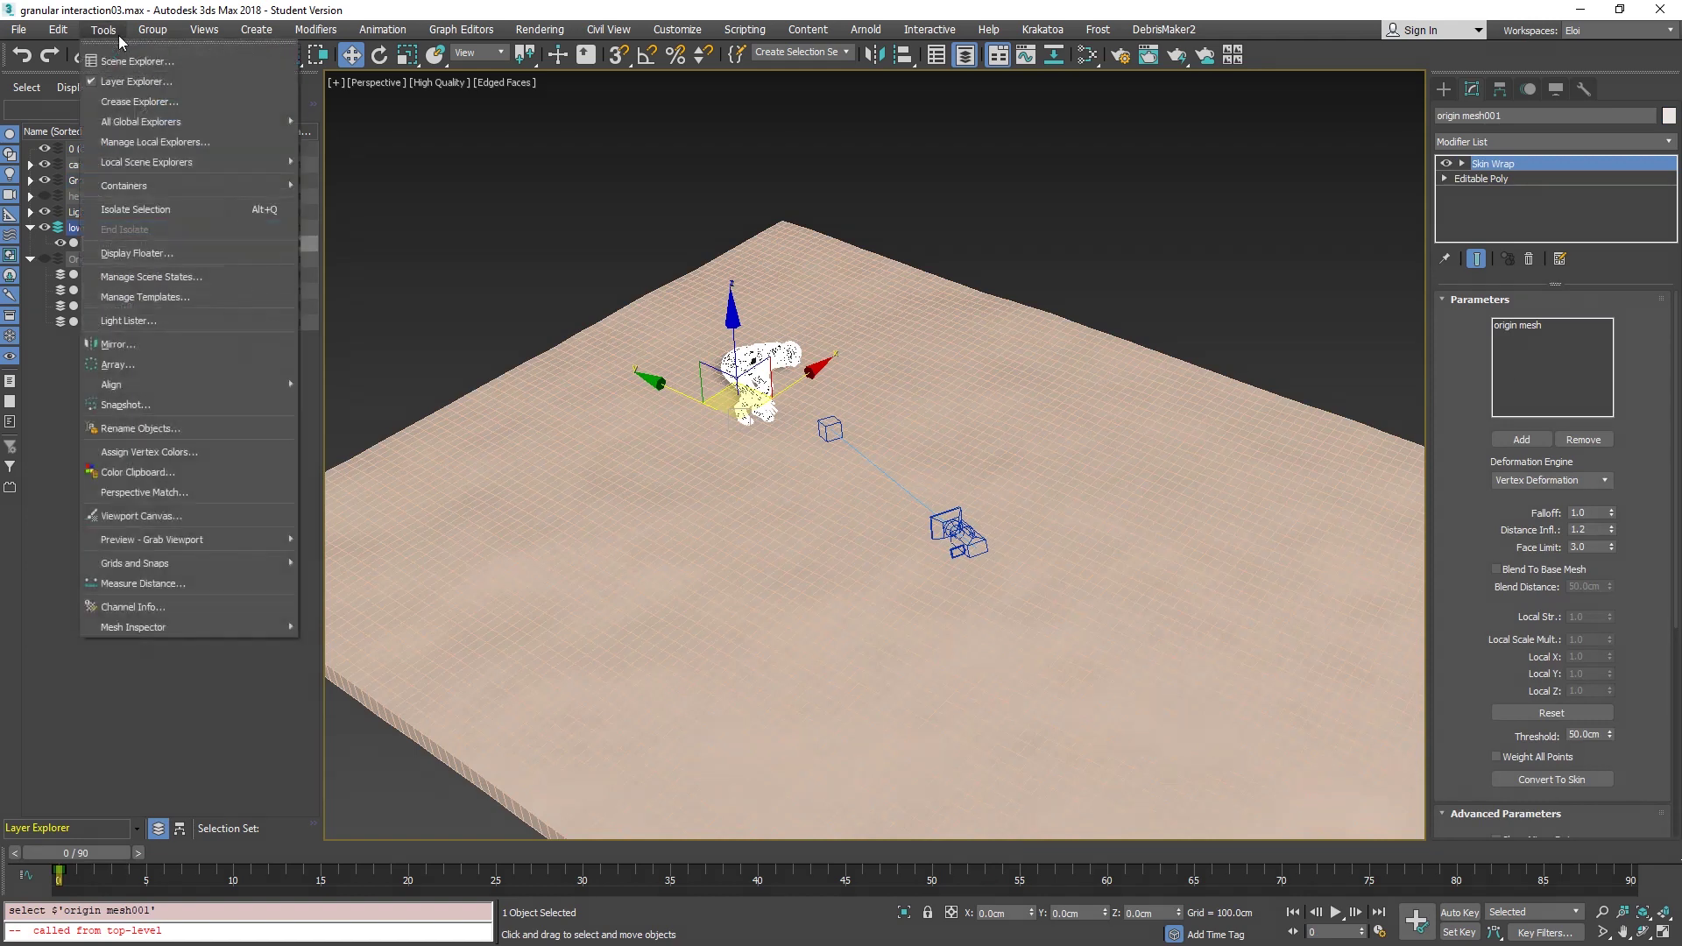
pyautogui.click(154, 405)
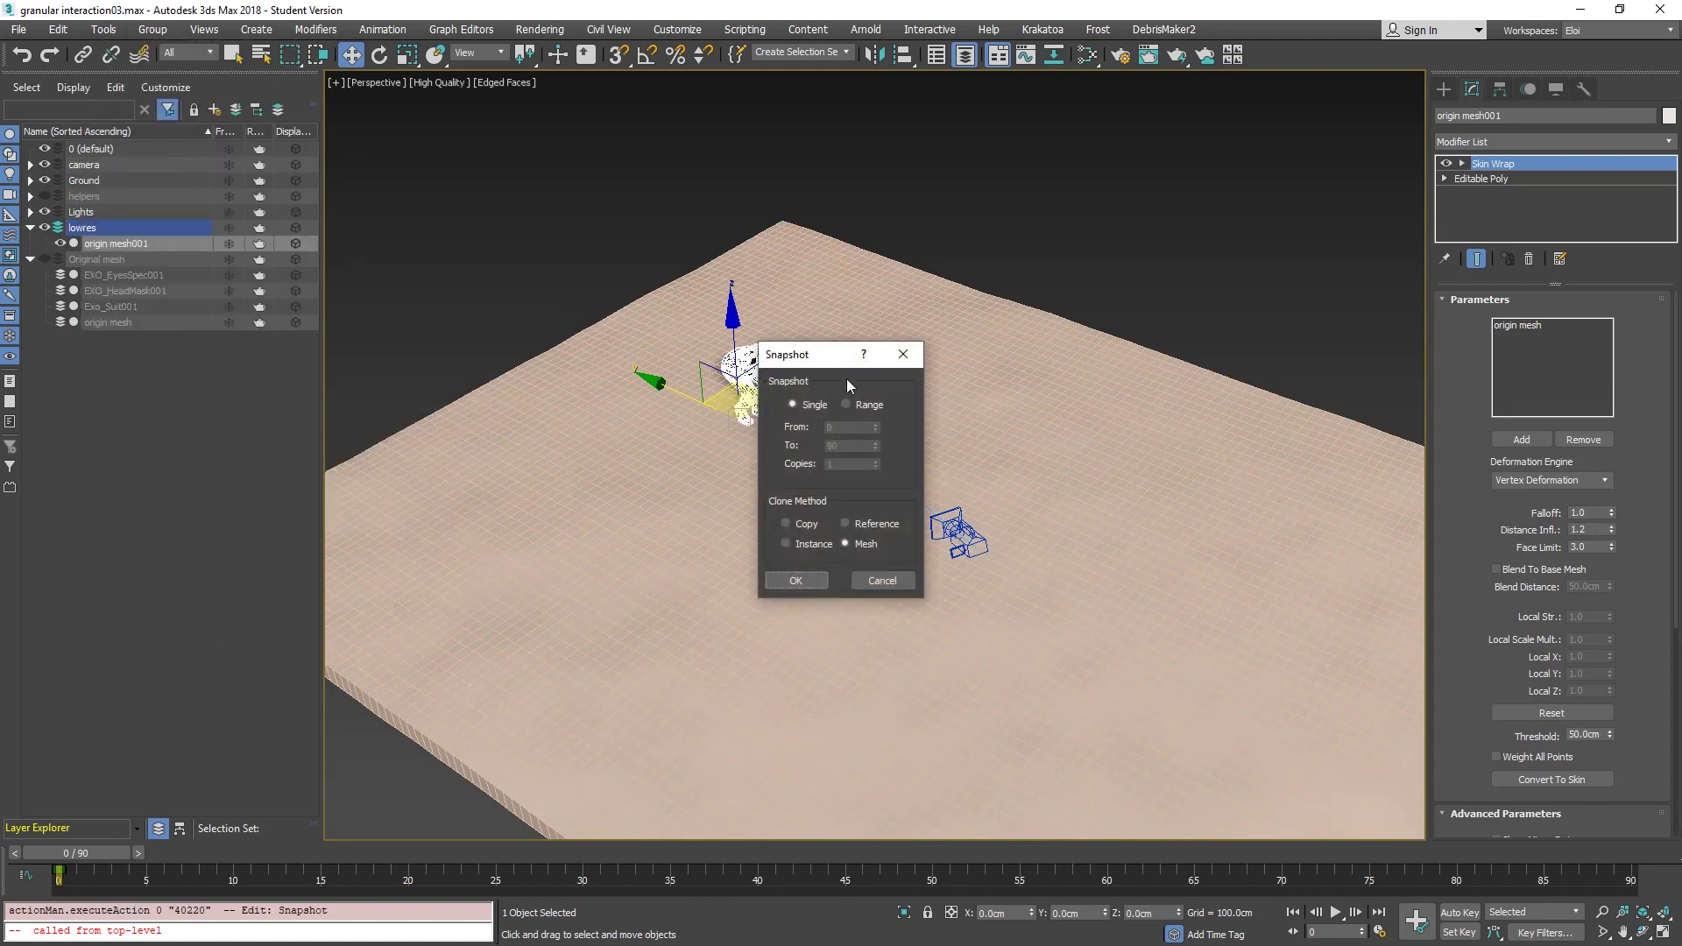
pyautogui.click(846, 405)
pyautogui.moveTo(815, 354); pyautogui.dragTo(557, 249)
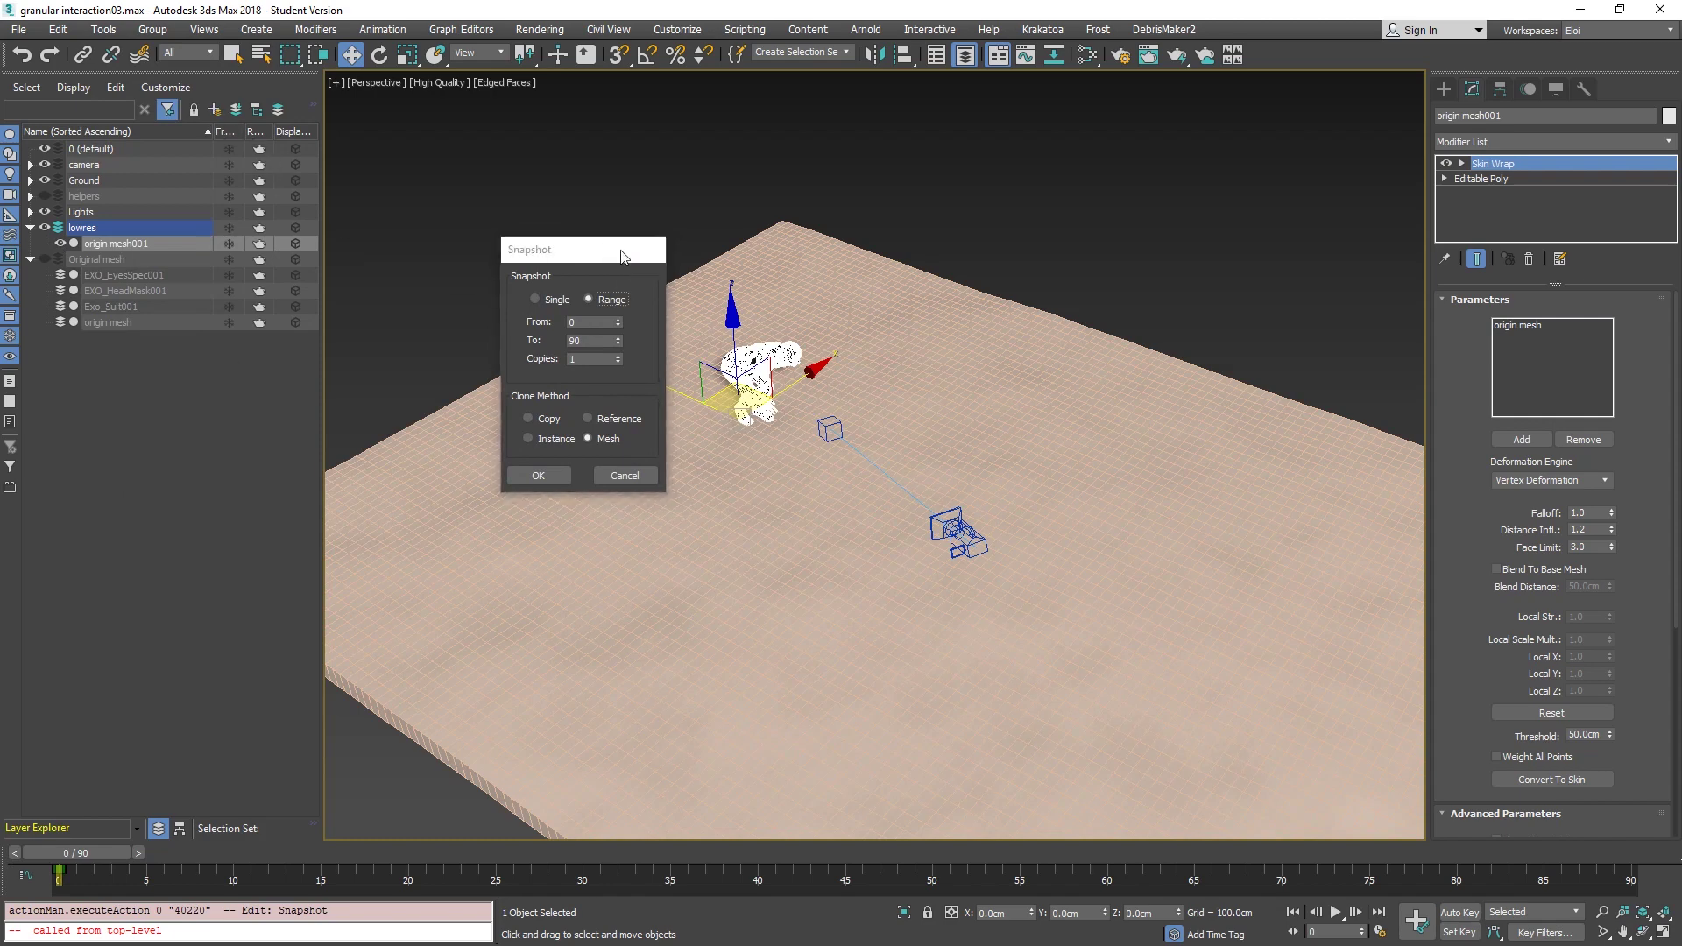
pyautogui.press('Escape')
pyautogui.click(130, 452)
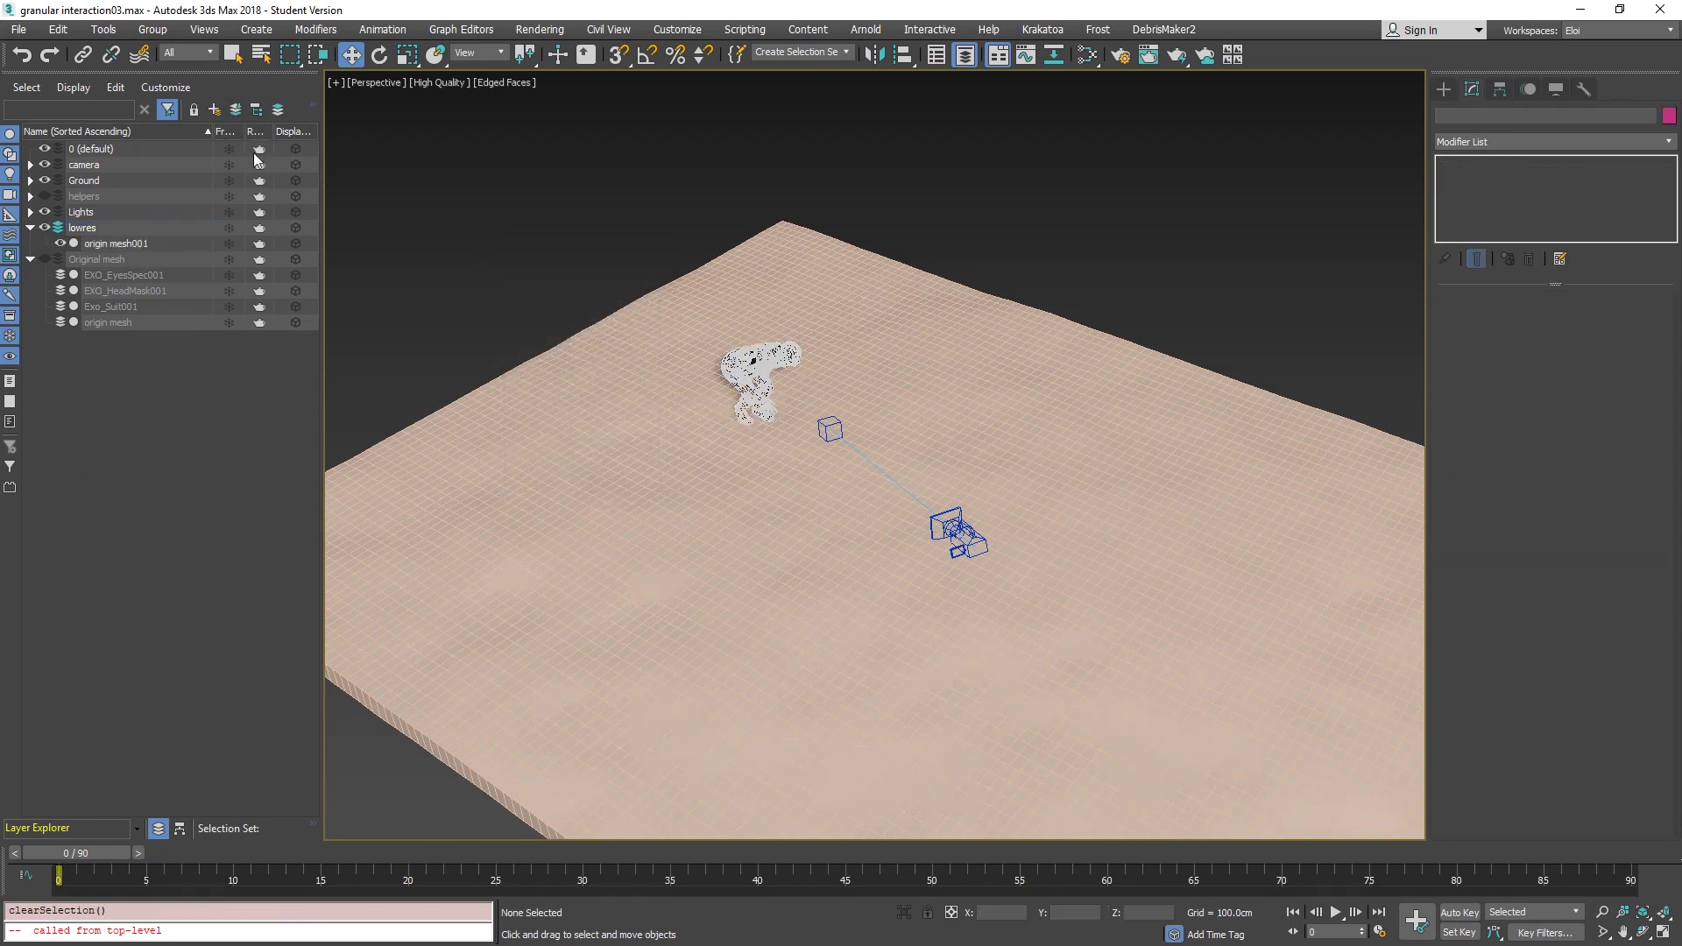
# Create a new layer named 'snapshot'.
pyautogui.click(235, 109)
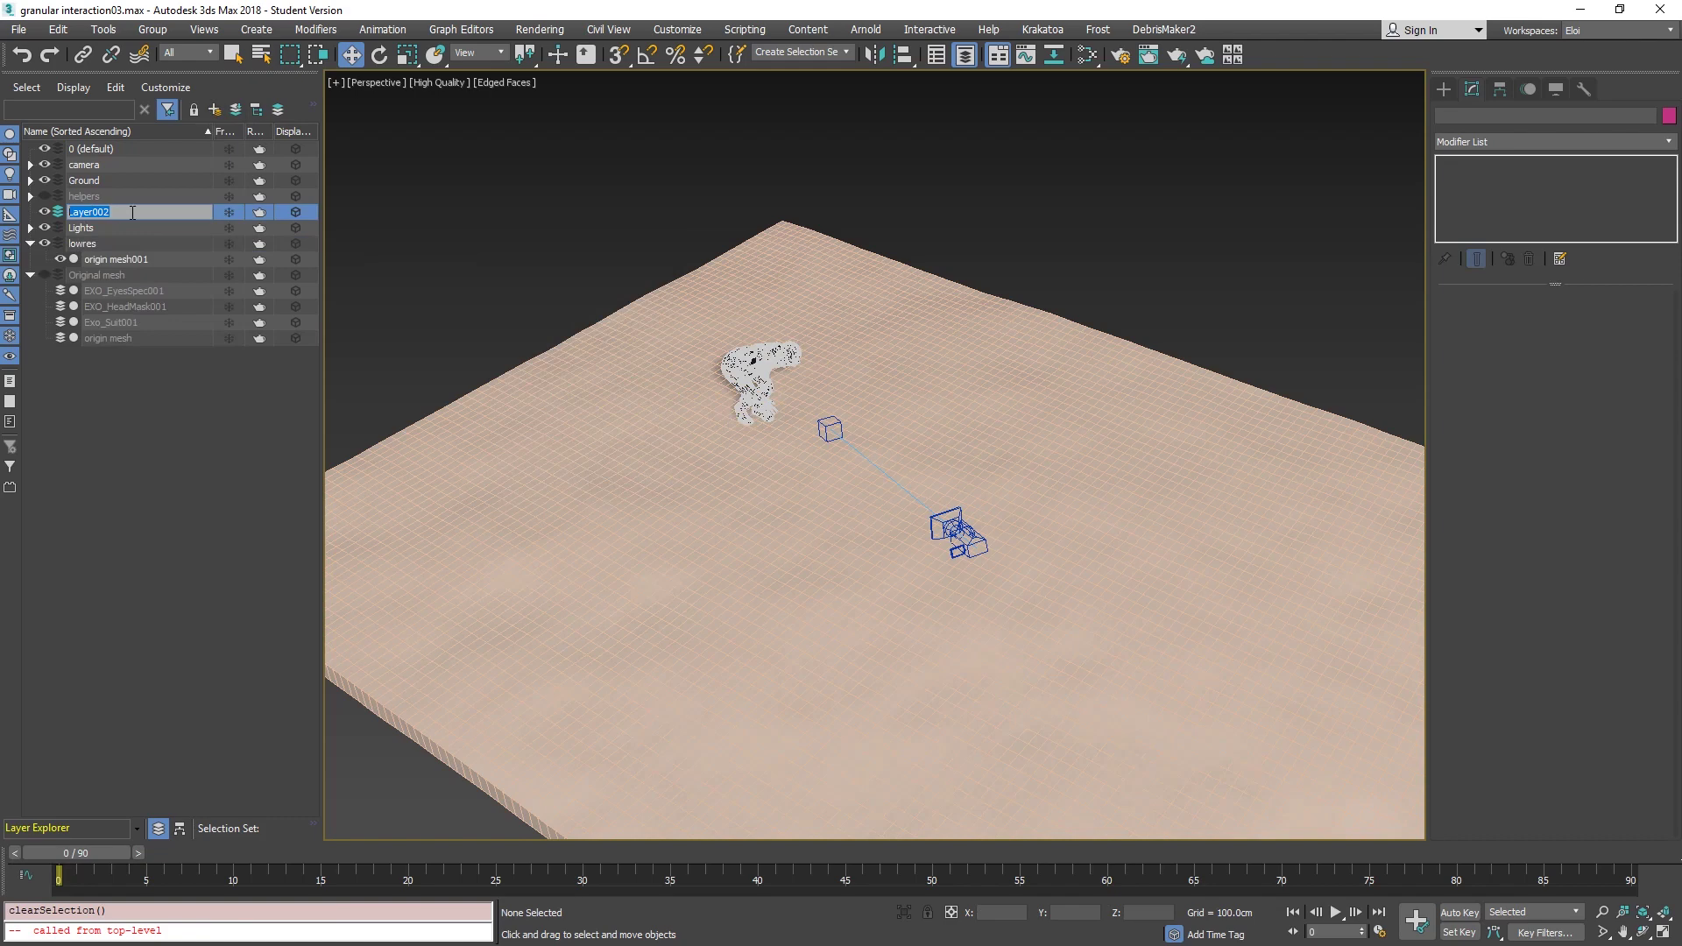
pyautogui.write('snapshot')
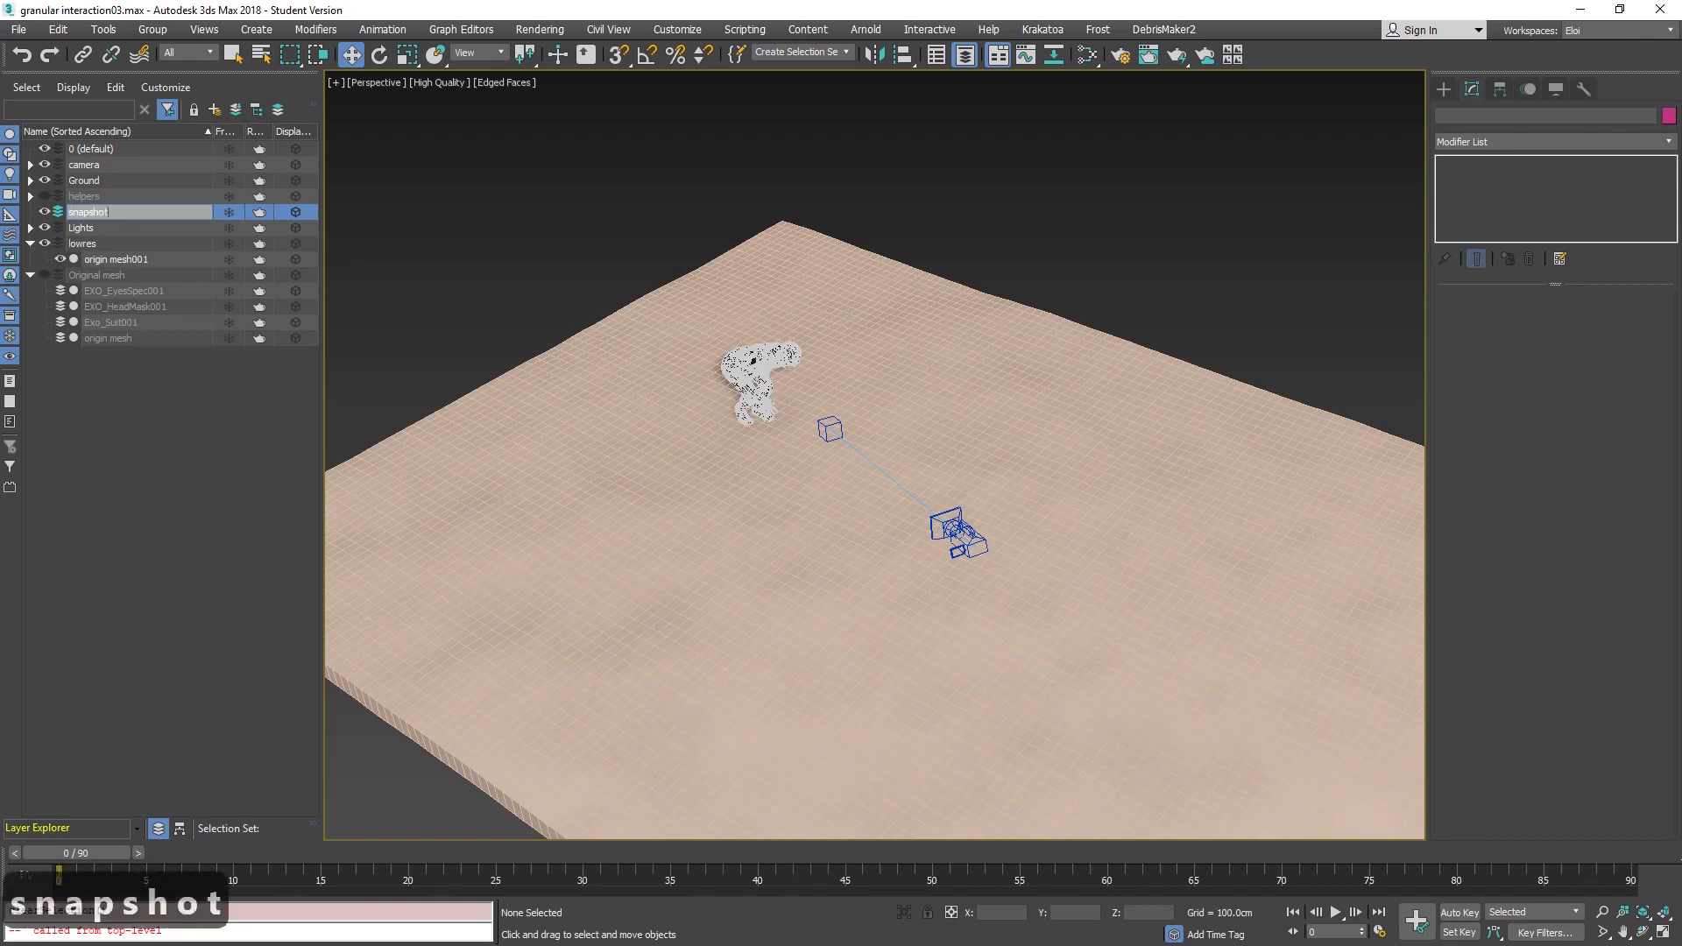
pyautogui.press('Return')
# Snapshot origin mesh001 into 20 mesh copies across the animation range.
pyautogui.click(104, 29)
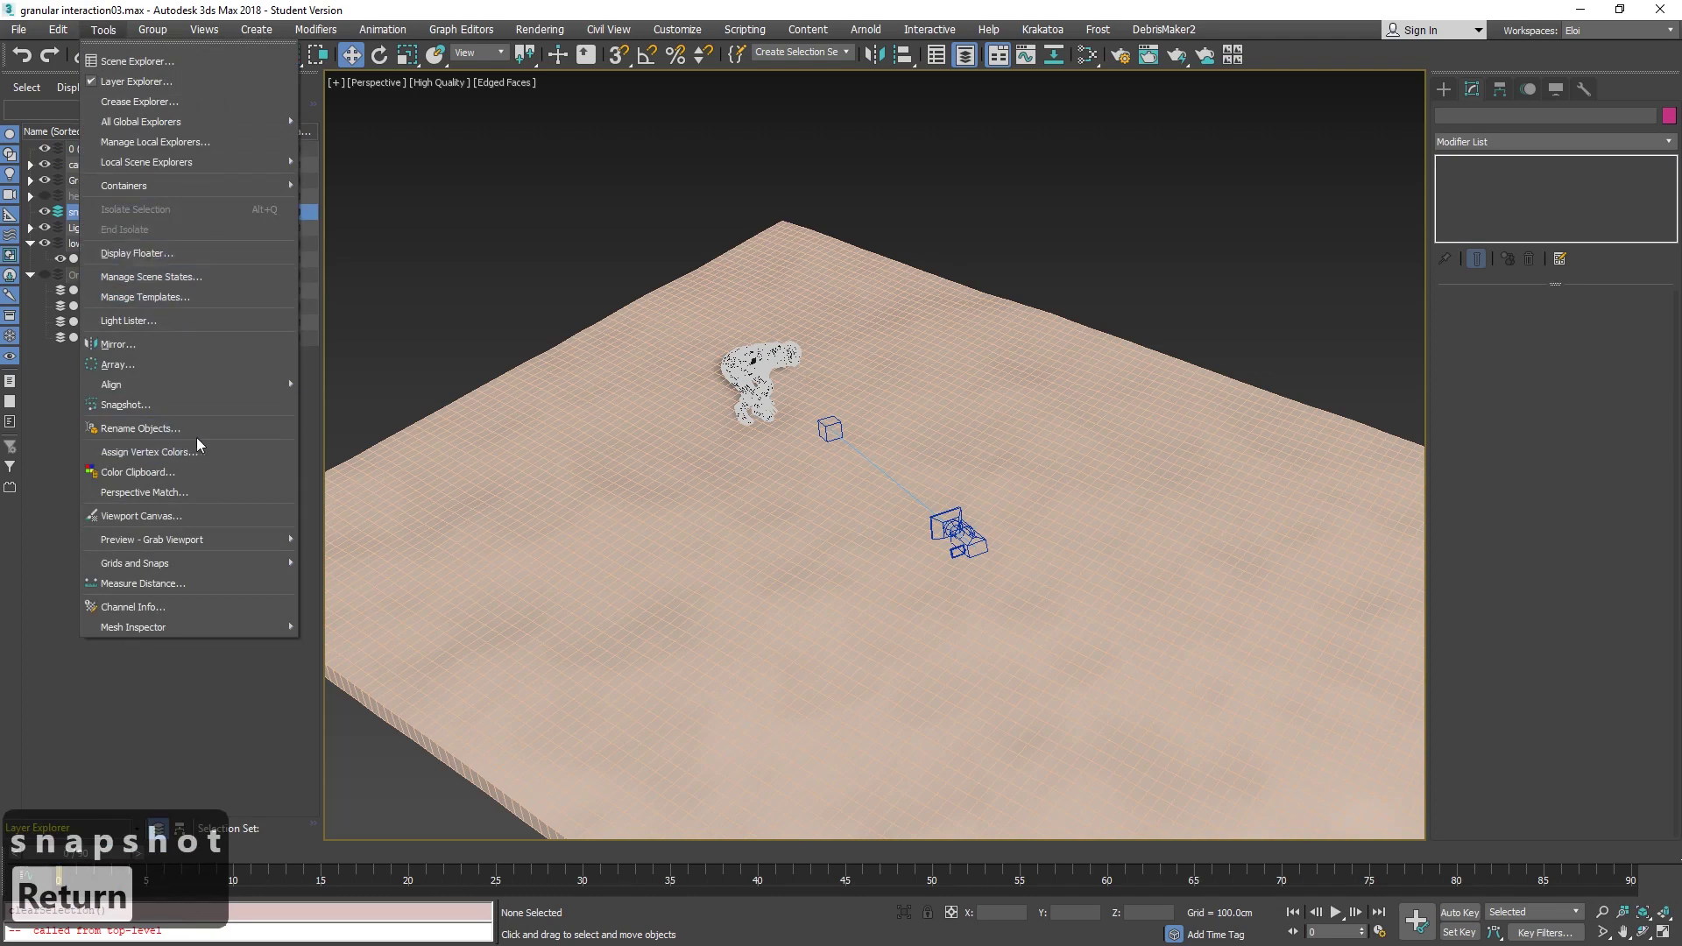
pyautogui.click(754, 375)
pyautogui.click(102, 30)
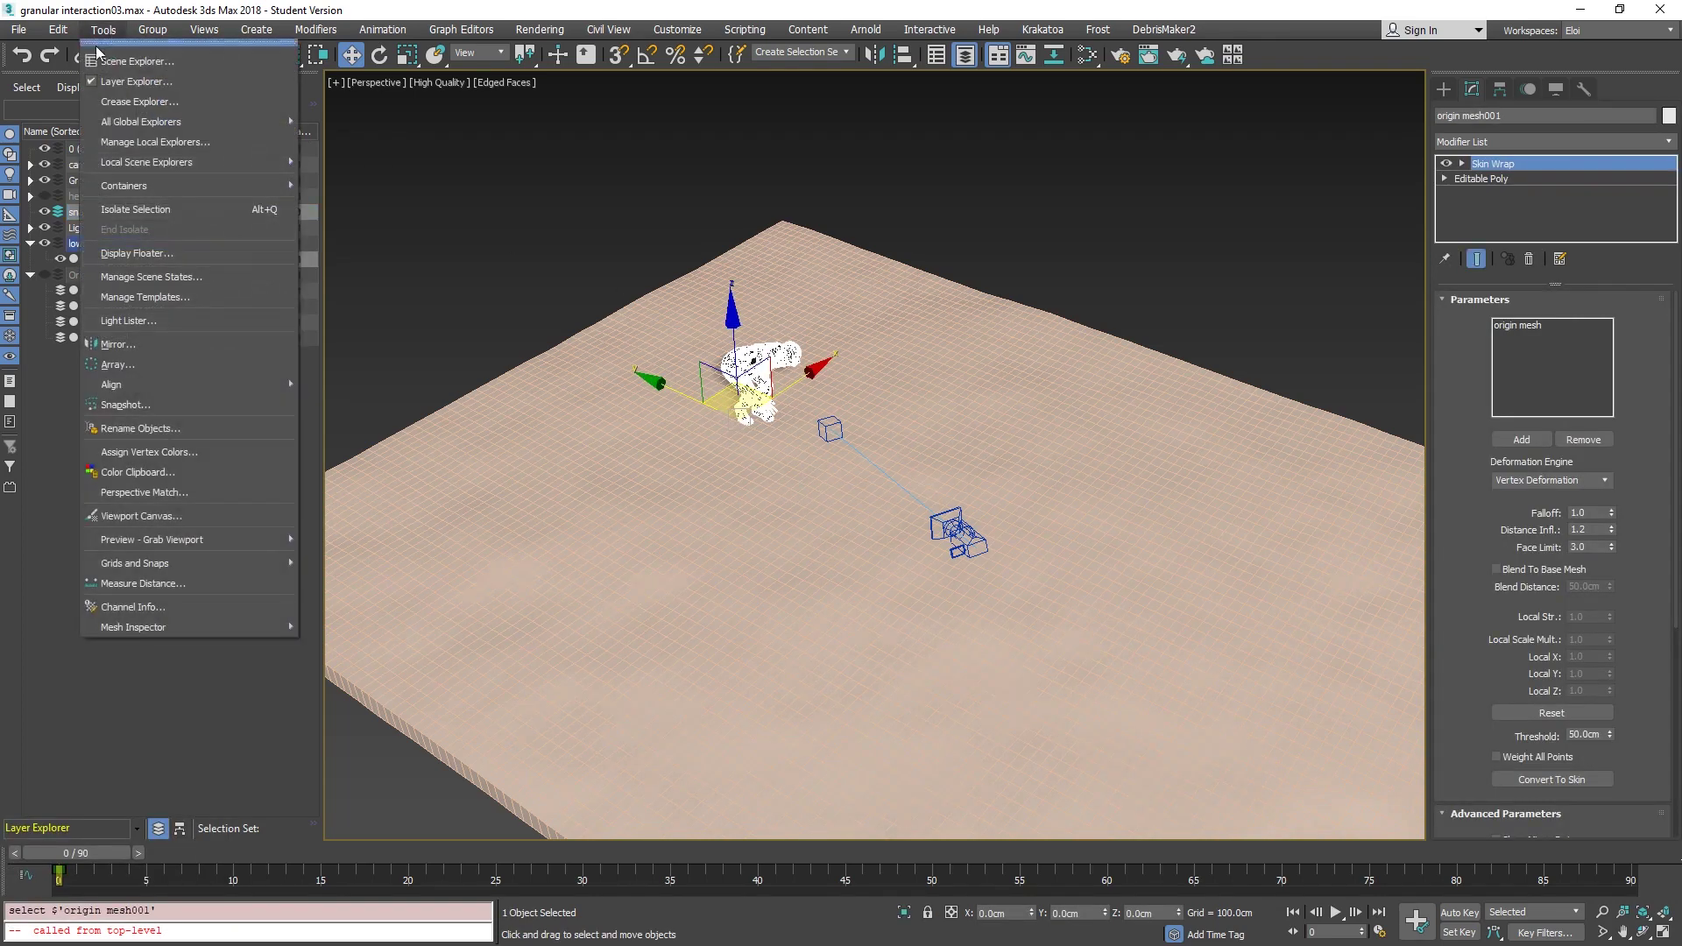
pyautogui.click(167, 405)
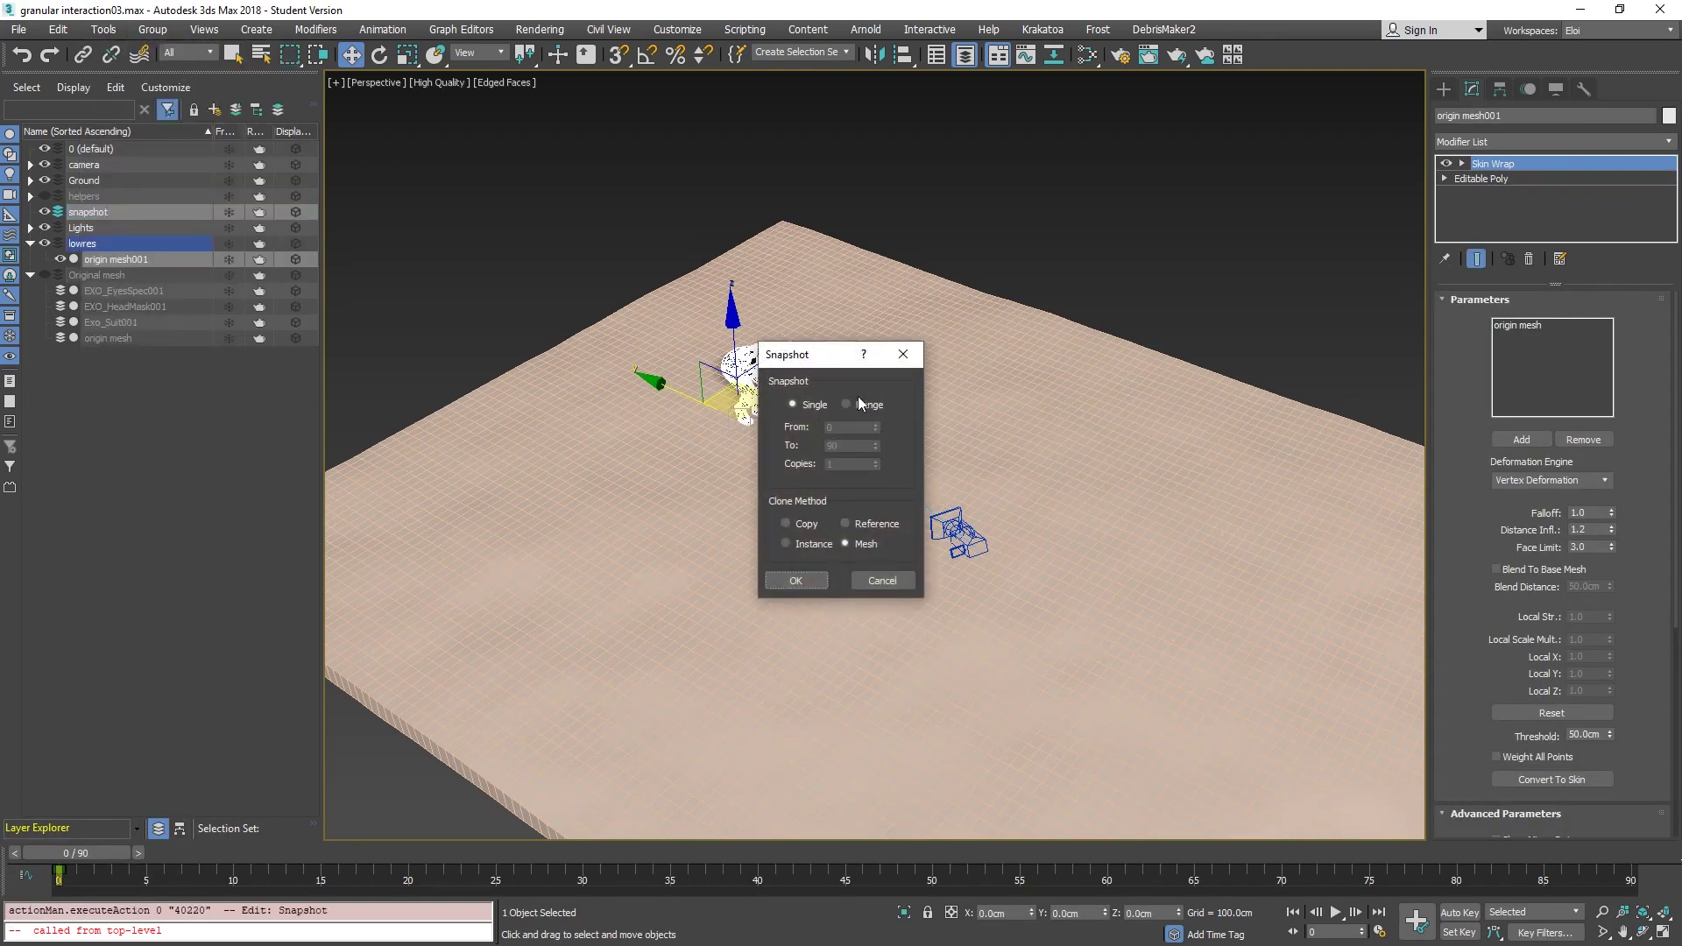
pyautogui.click(842, 464)
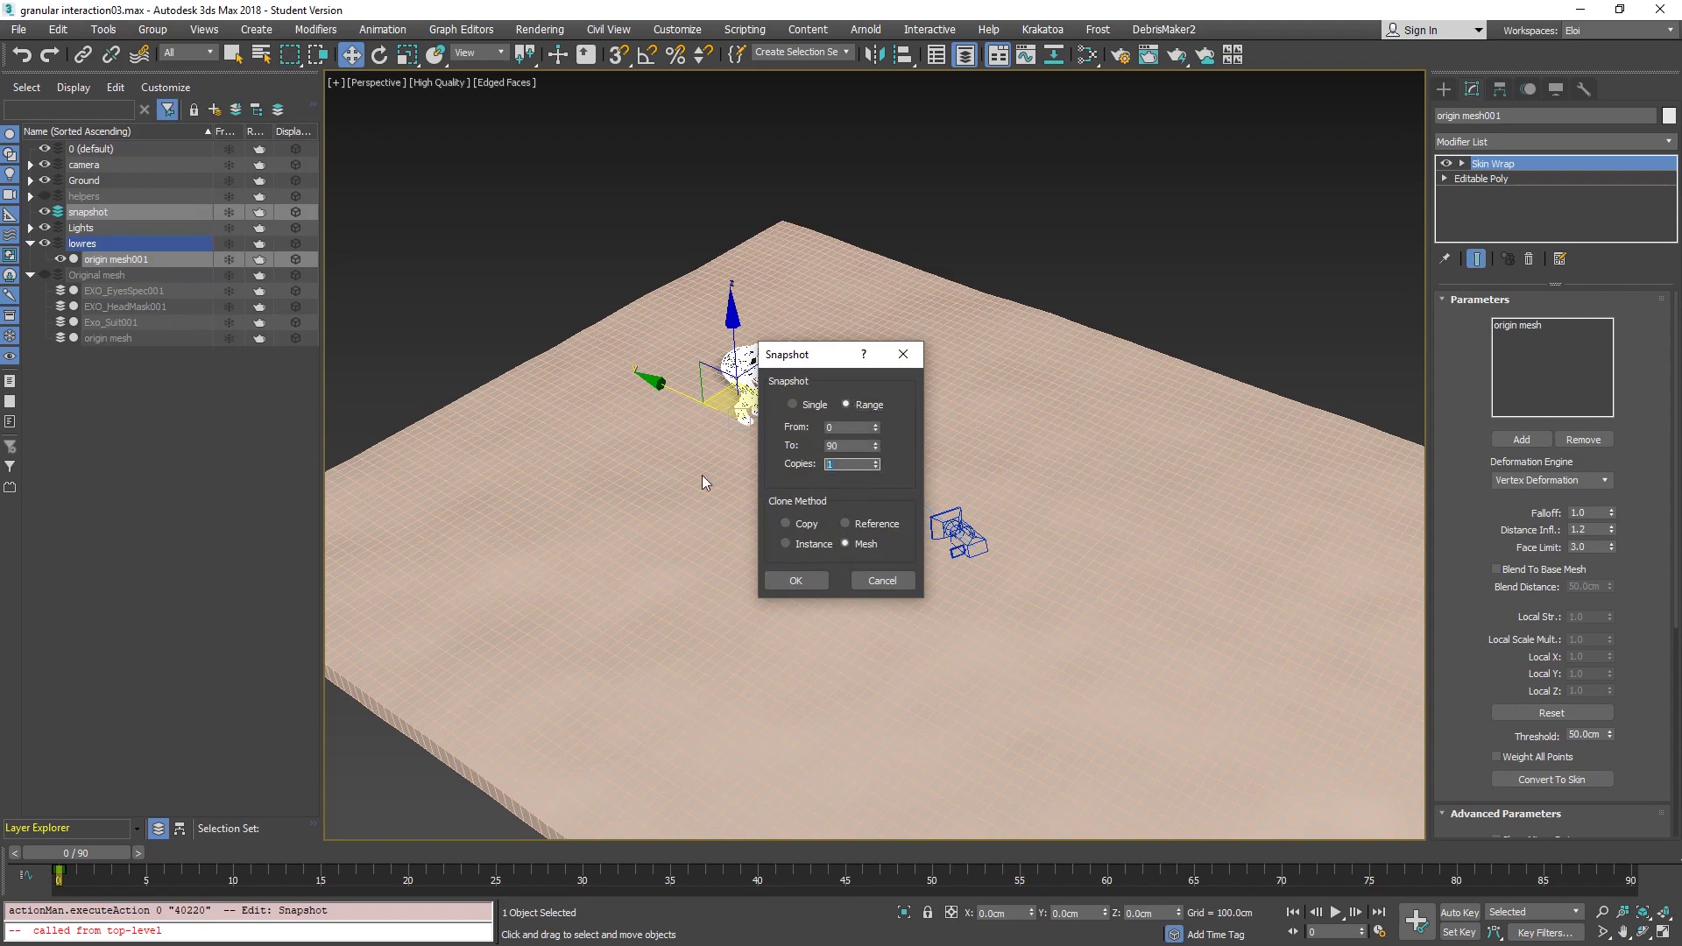
pyautogui.write('20')
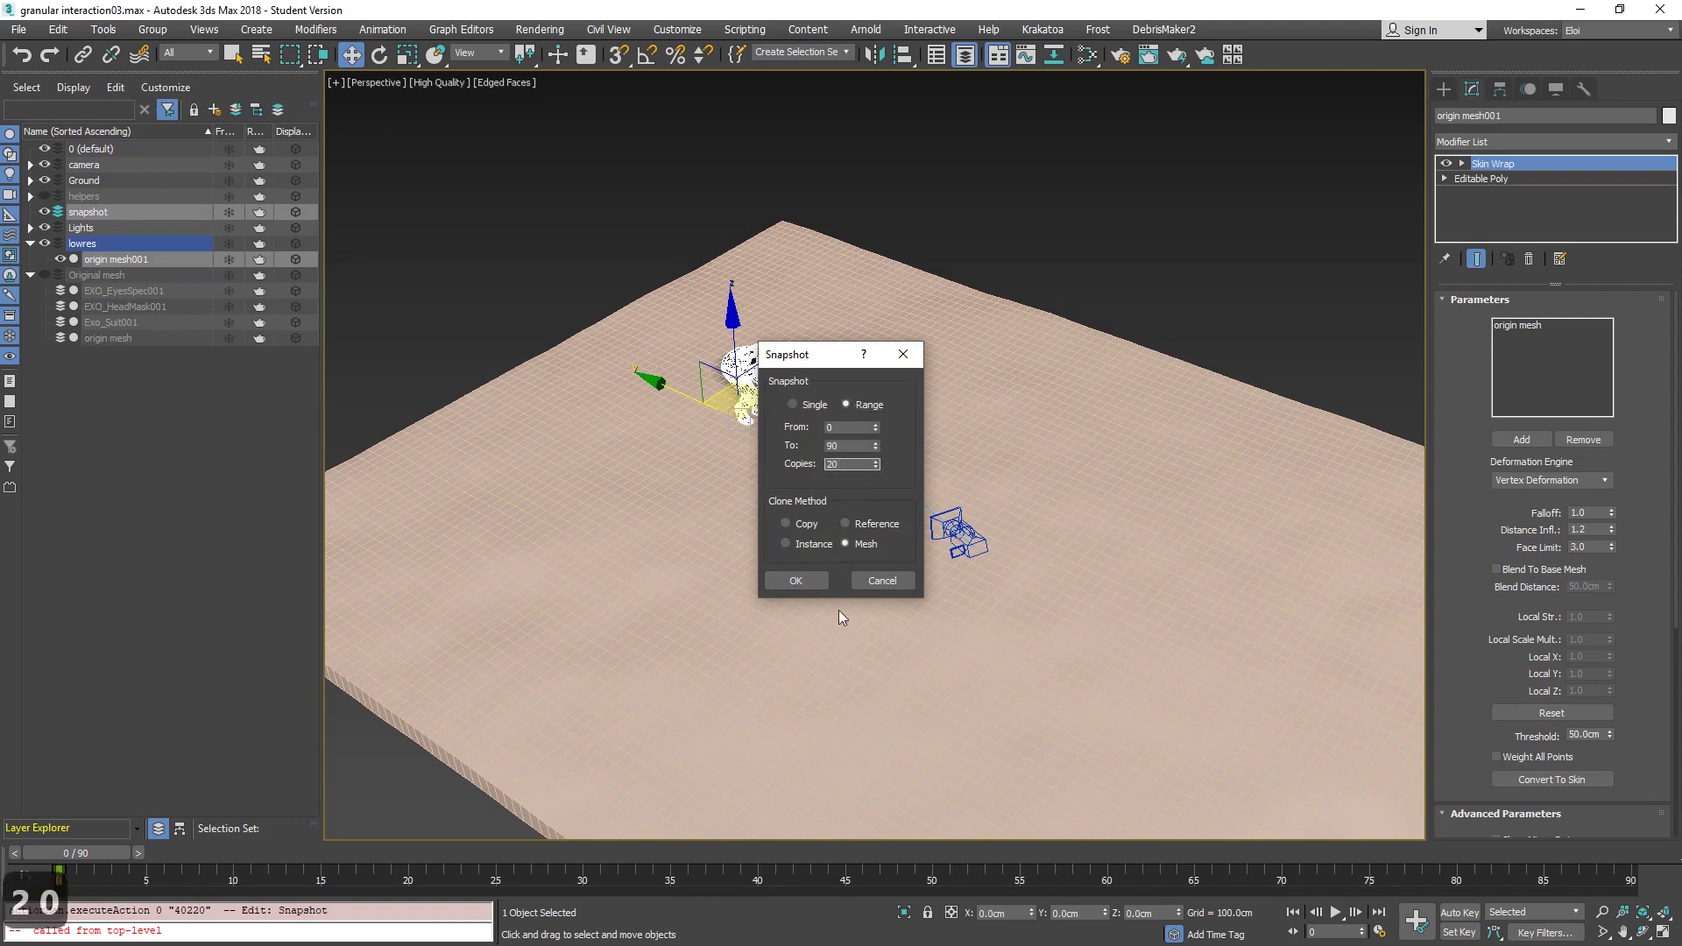
pyautogui.click(797, 580)
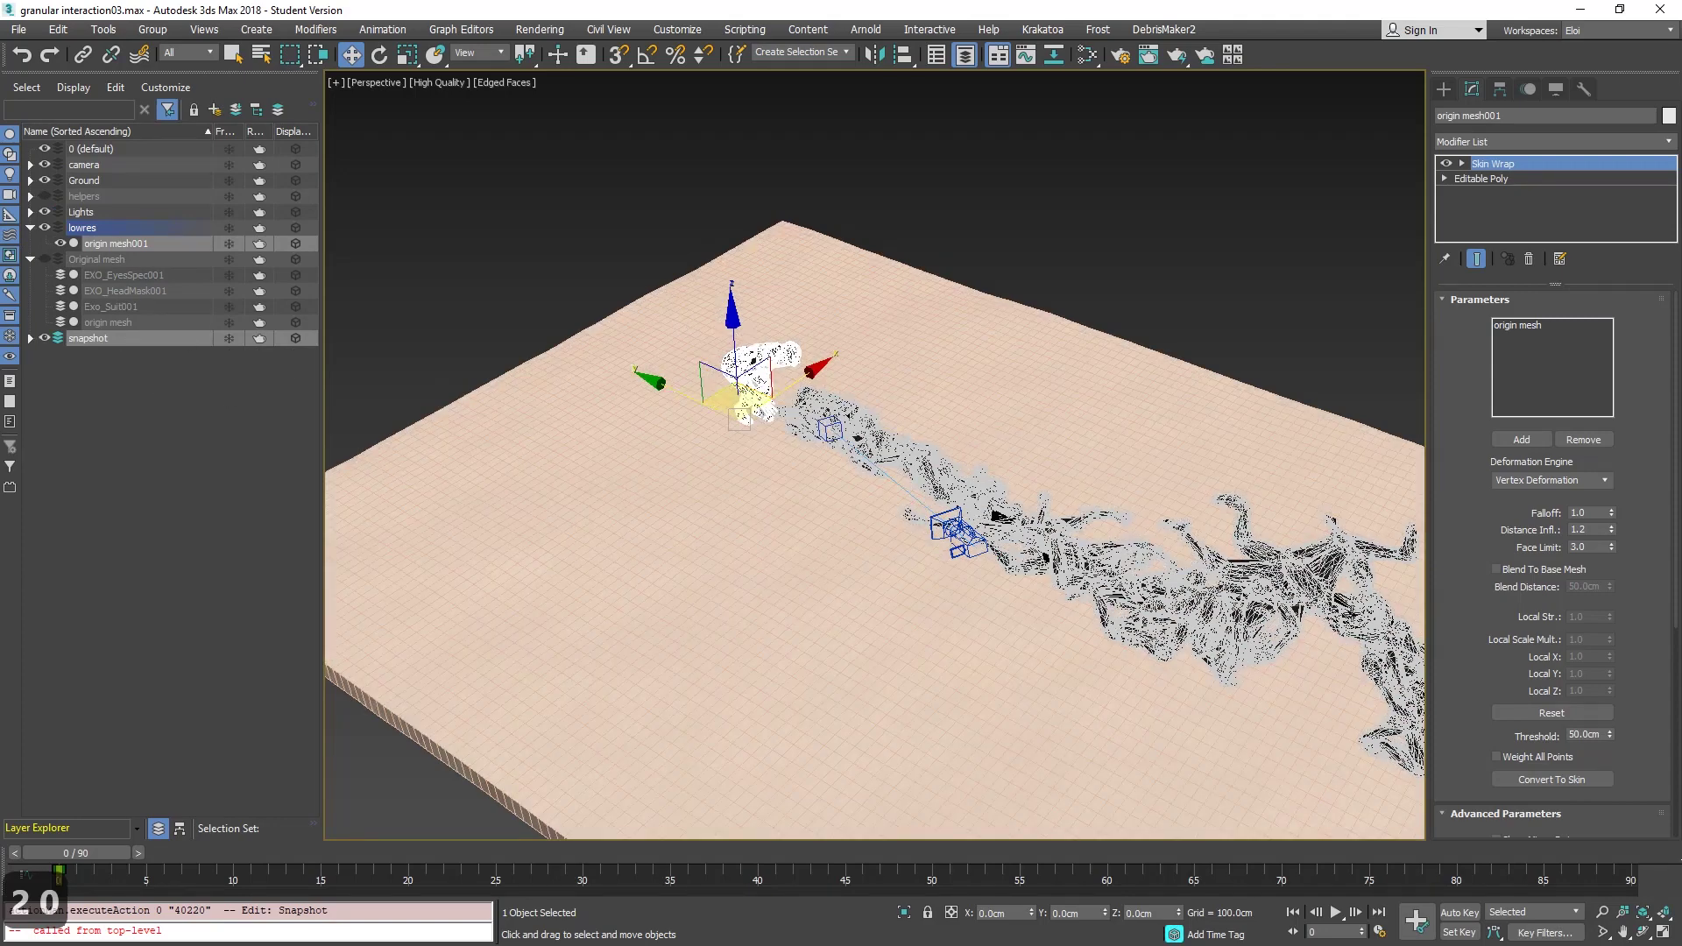
# Frame the snapshot trail in the Top view and toggle shading with F3.
pyautogui.moveTo(1352, 613); pyautogui.dragTo(645, 334, button='middle')
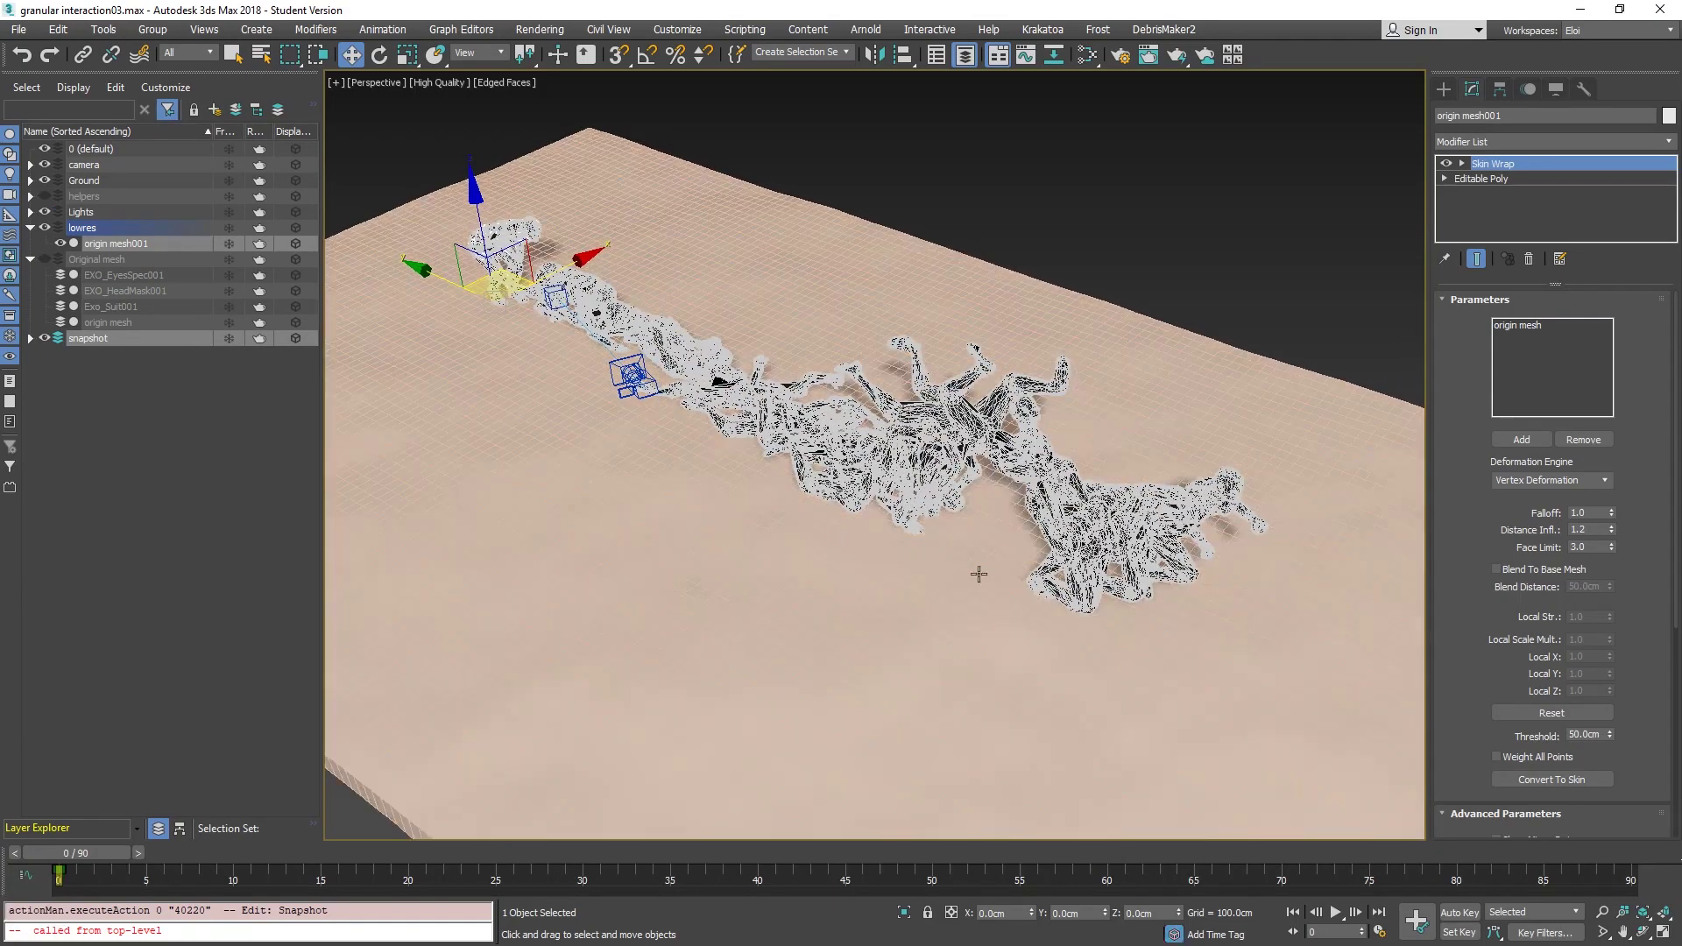
pyautogui.keyDown('alt'); pyautogui.moveTo(978, 574); pyautogui.dragTo(739, 435, button='middle'); pyautogui.keyUp('alt')
pyautogui.scroll(5, 734, 375)
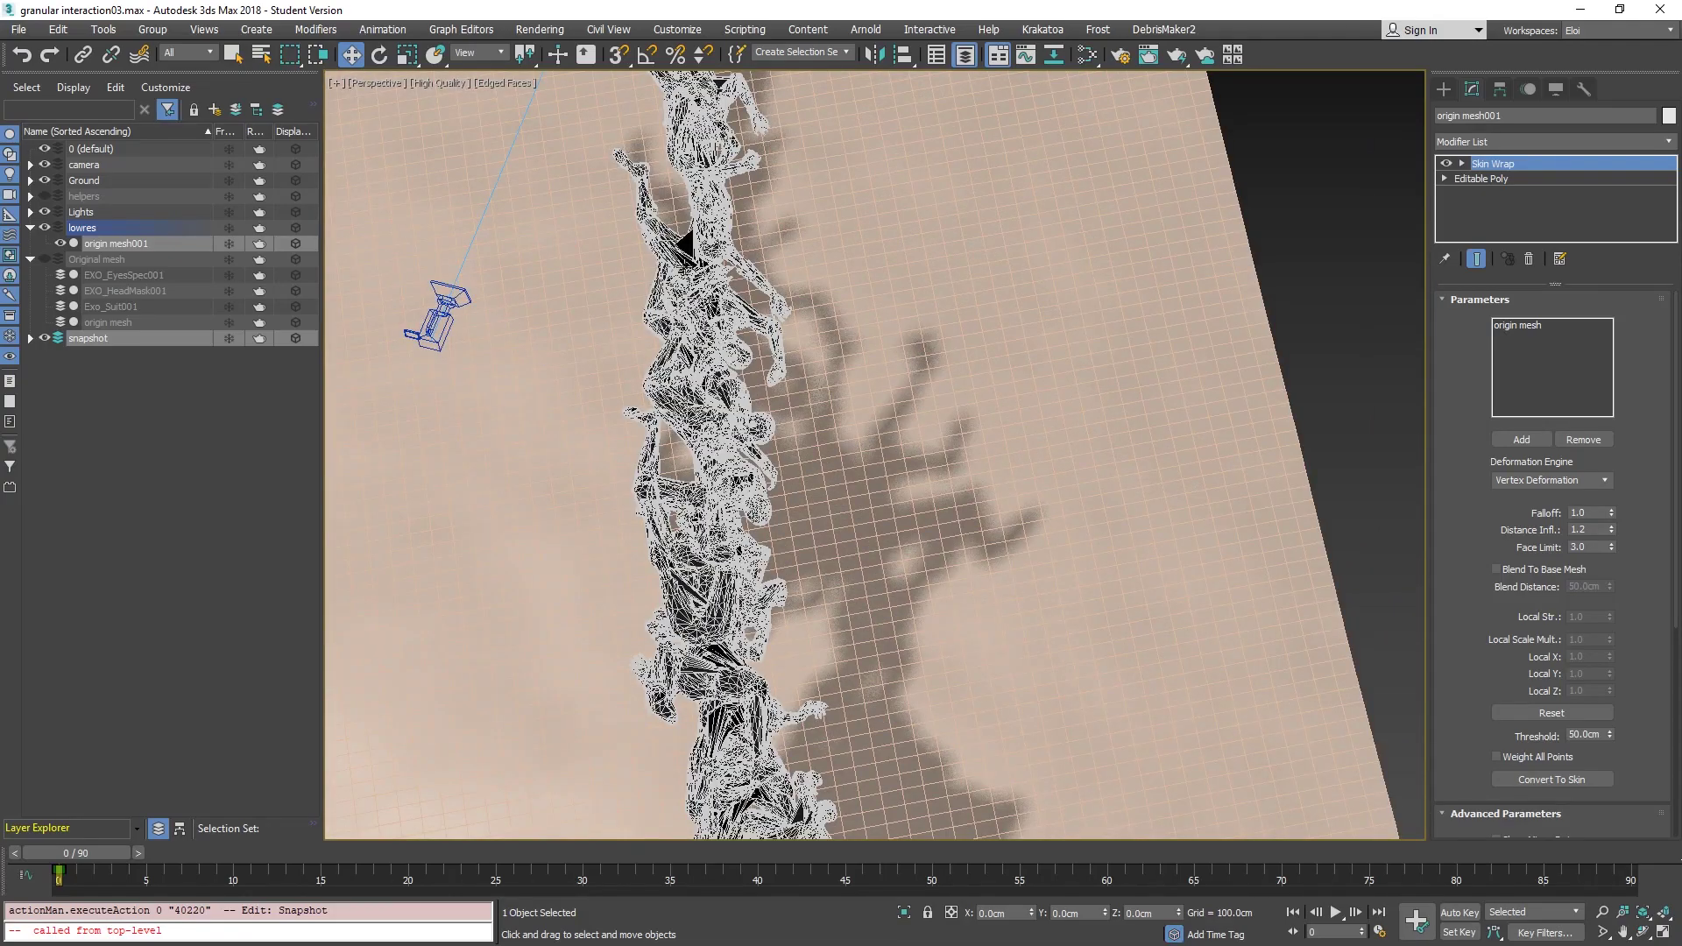
pyautogui.scroll(5, 777, 384)
pyautogui.scroll(-10, 778, 384)
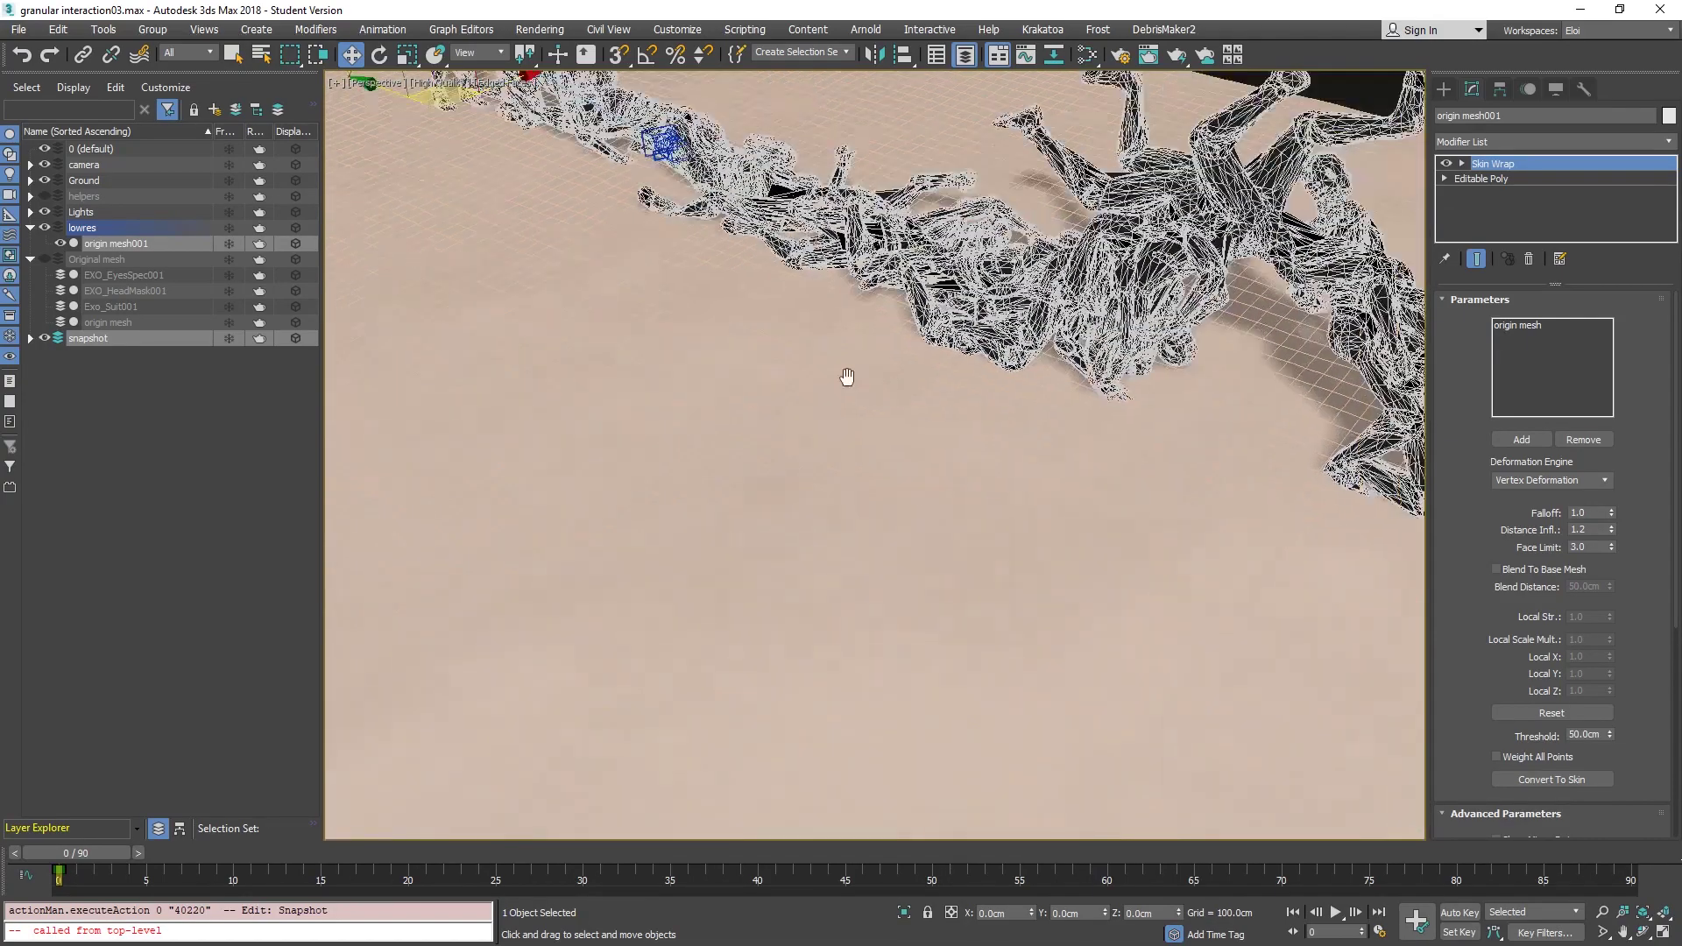
pyautogui.press('t')
pyautogui.moveTo(815, 532); pyautogui.dragTo(756, 433, button='middle')
pyautogui.scroll(5, 789, 386)
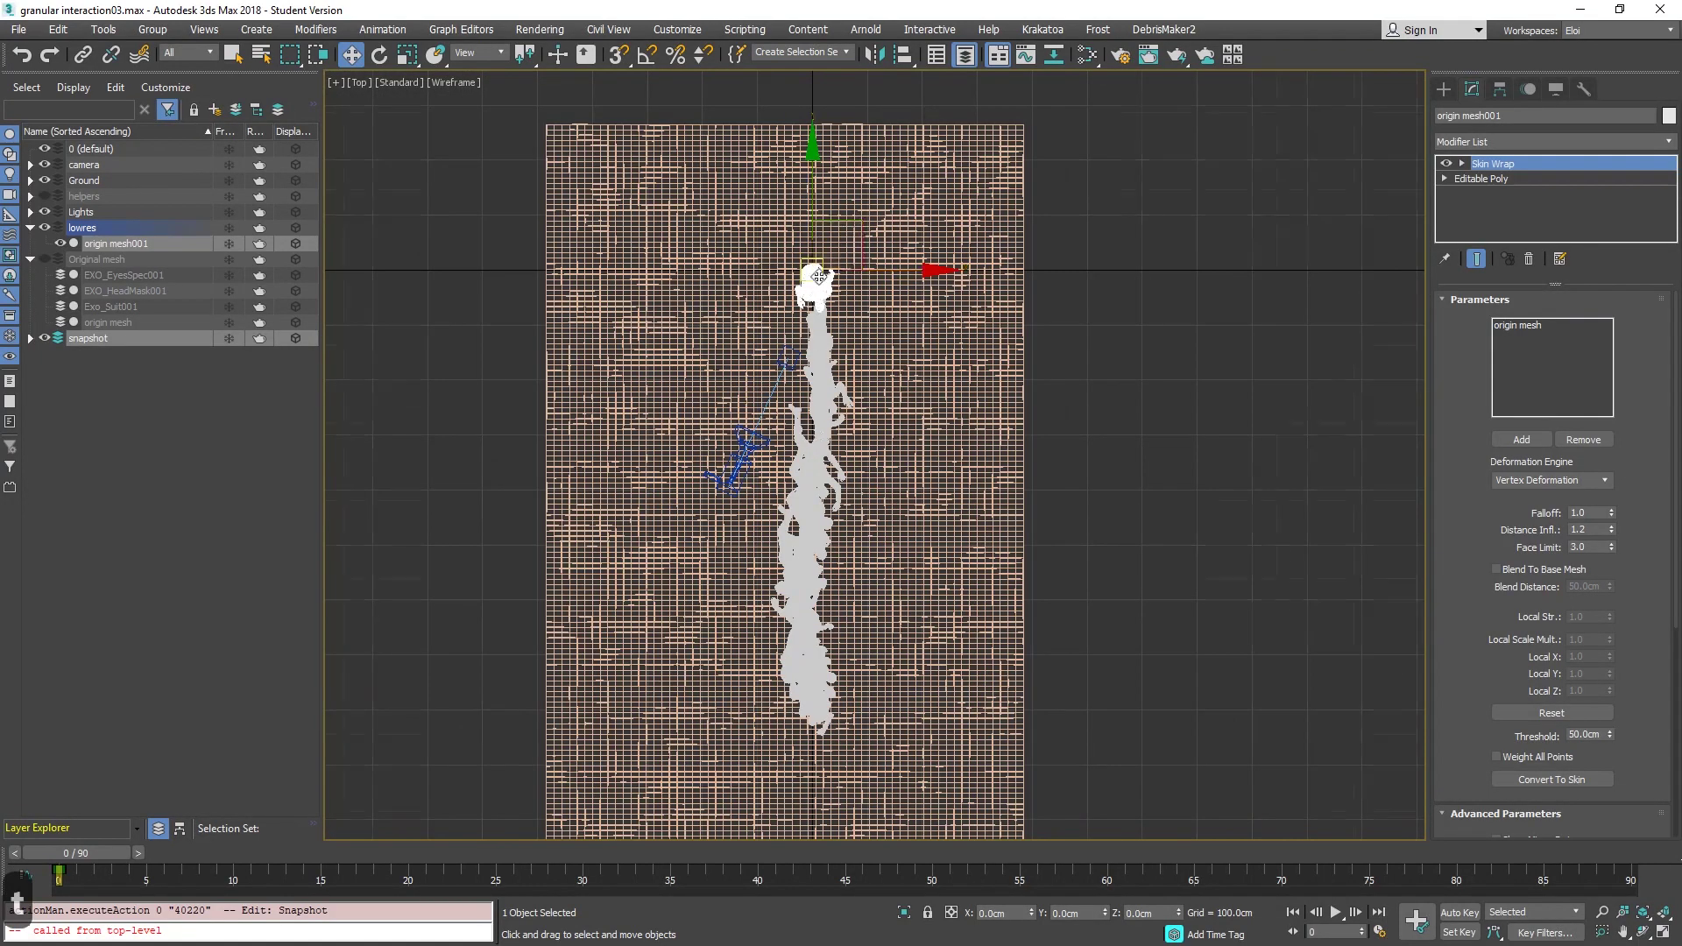
pyautogui.scroll(5, 818, 275)
pyautogui.scroll(-6, 815, 279)
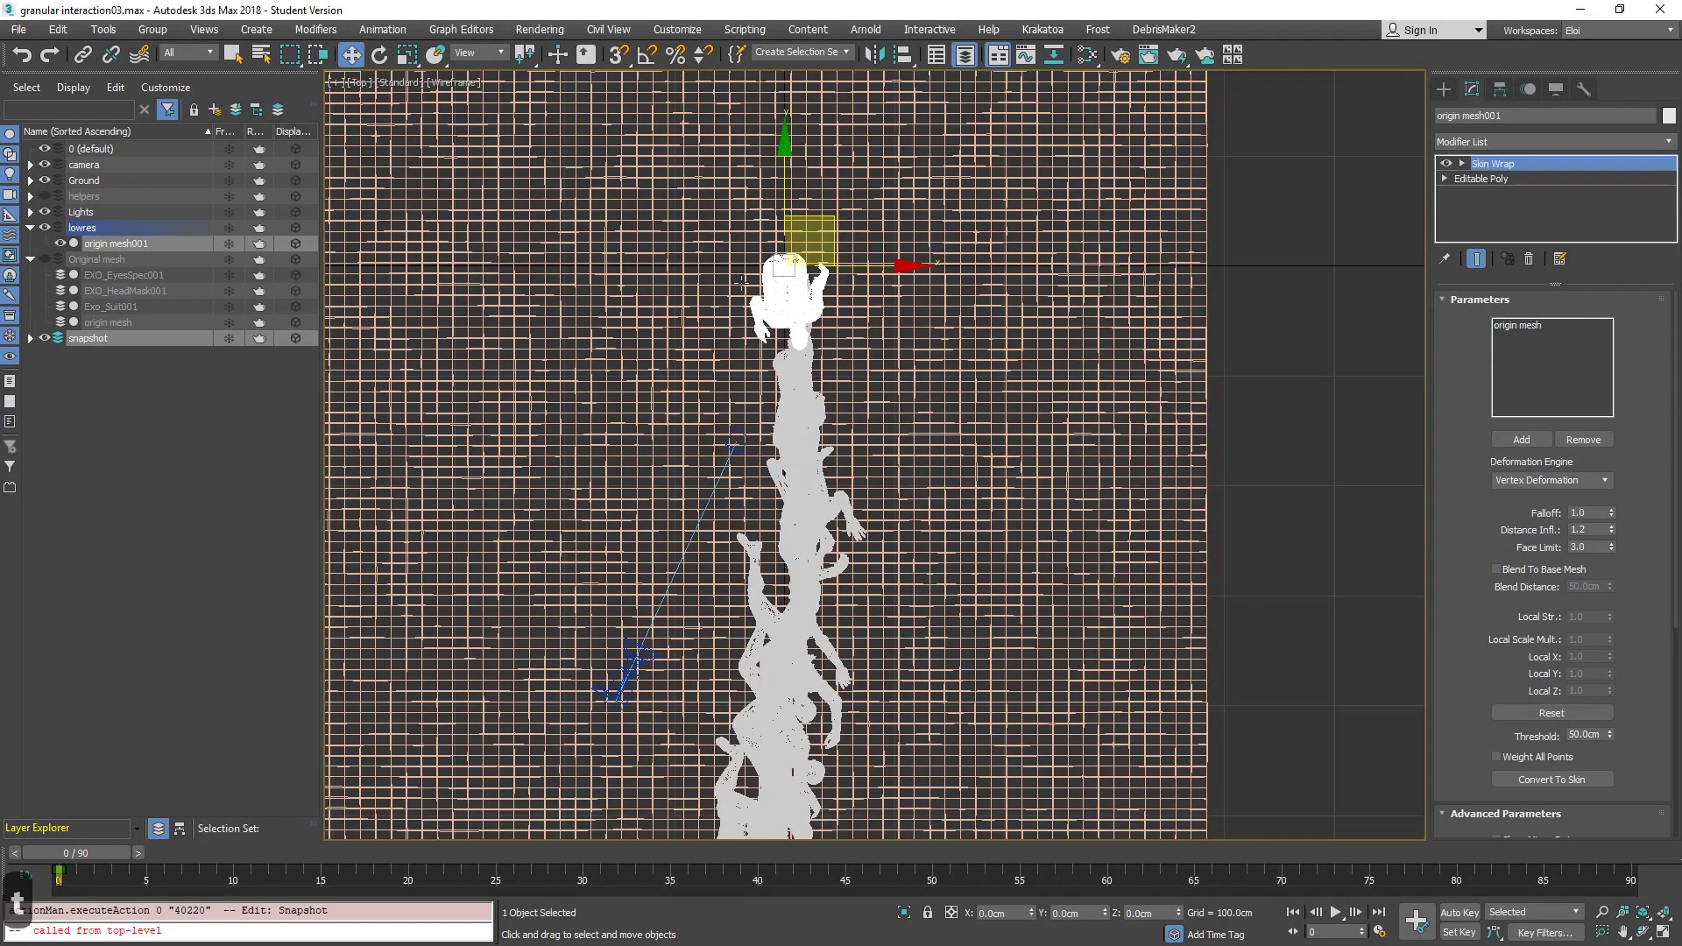
pyautogui.click(1444, 88)
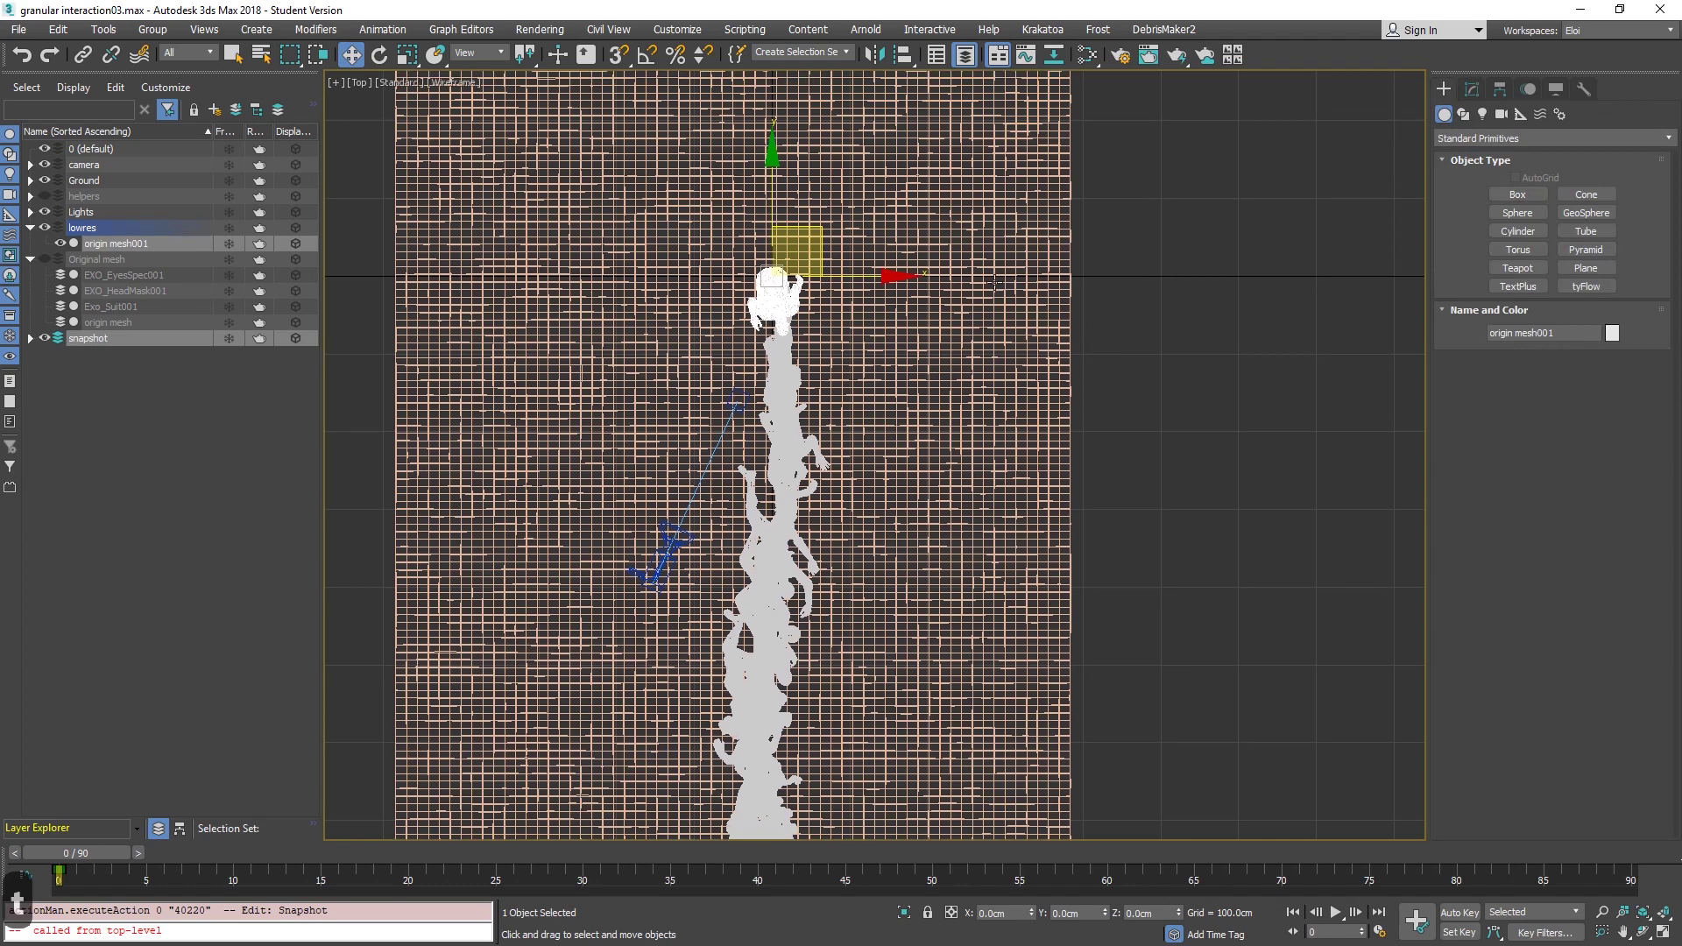
pyautogui.press('F3')
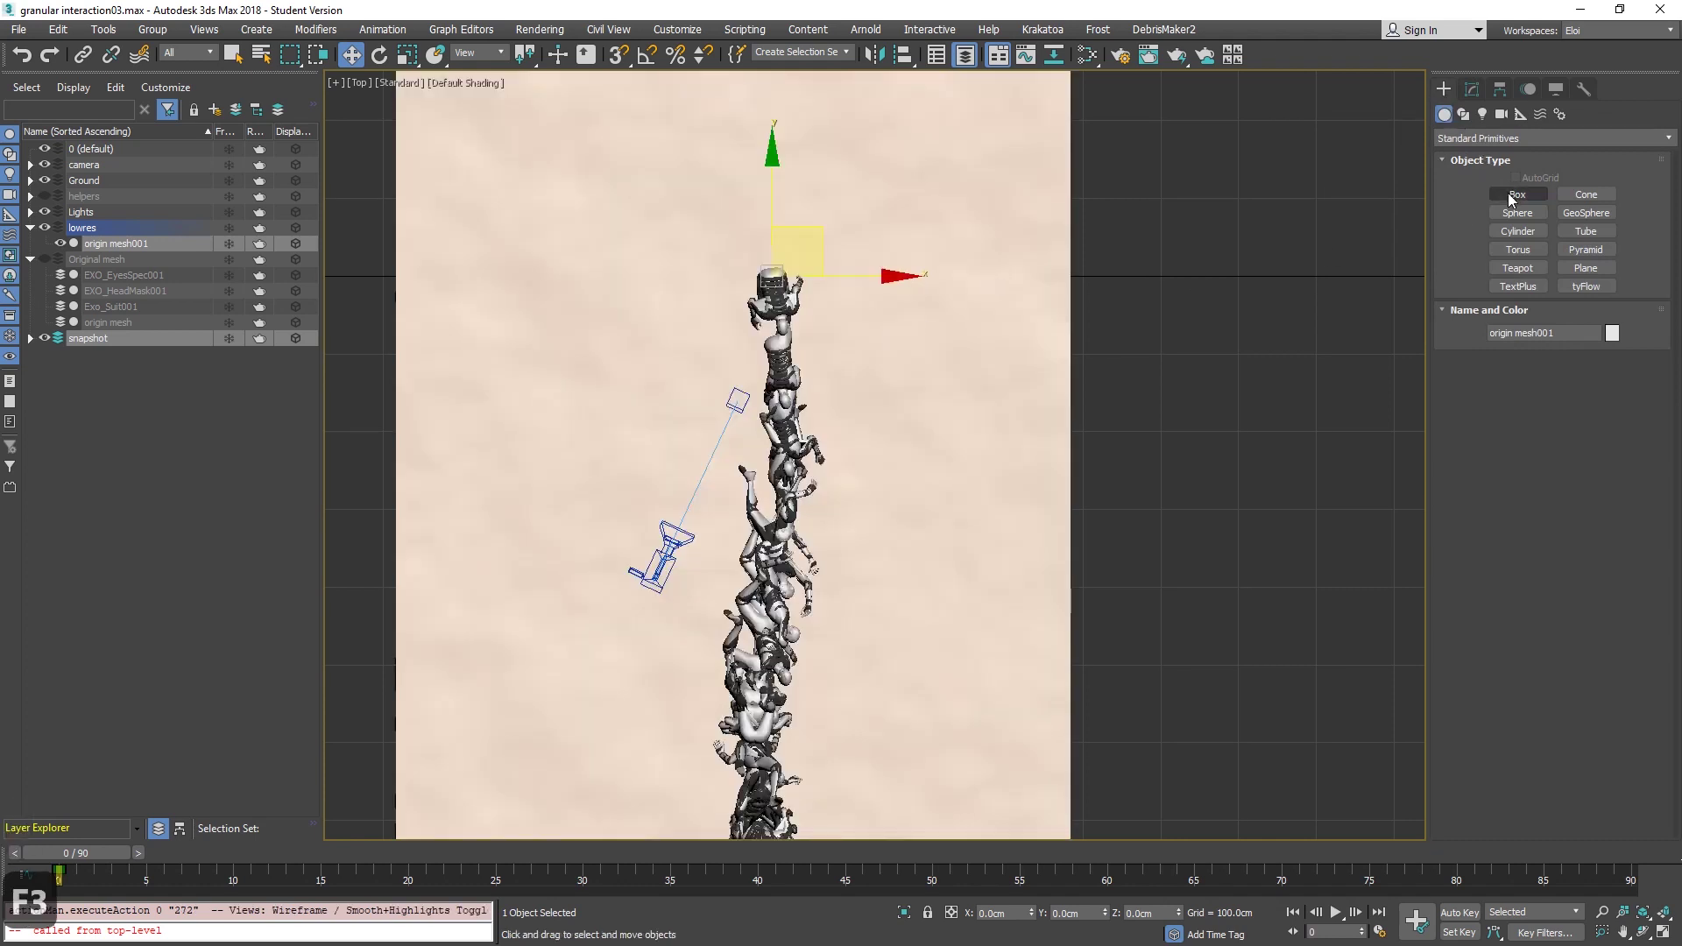
# Start a Line spline with vertices around the character's head and down the trail's left side.
pyautogui.click(1462, 114)
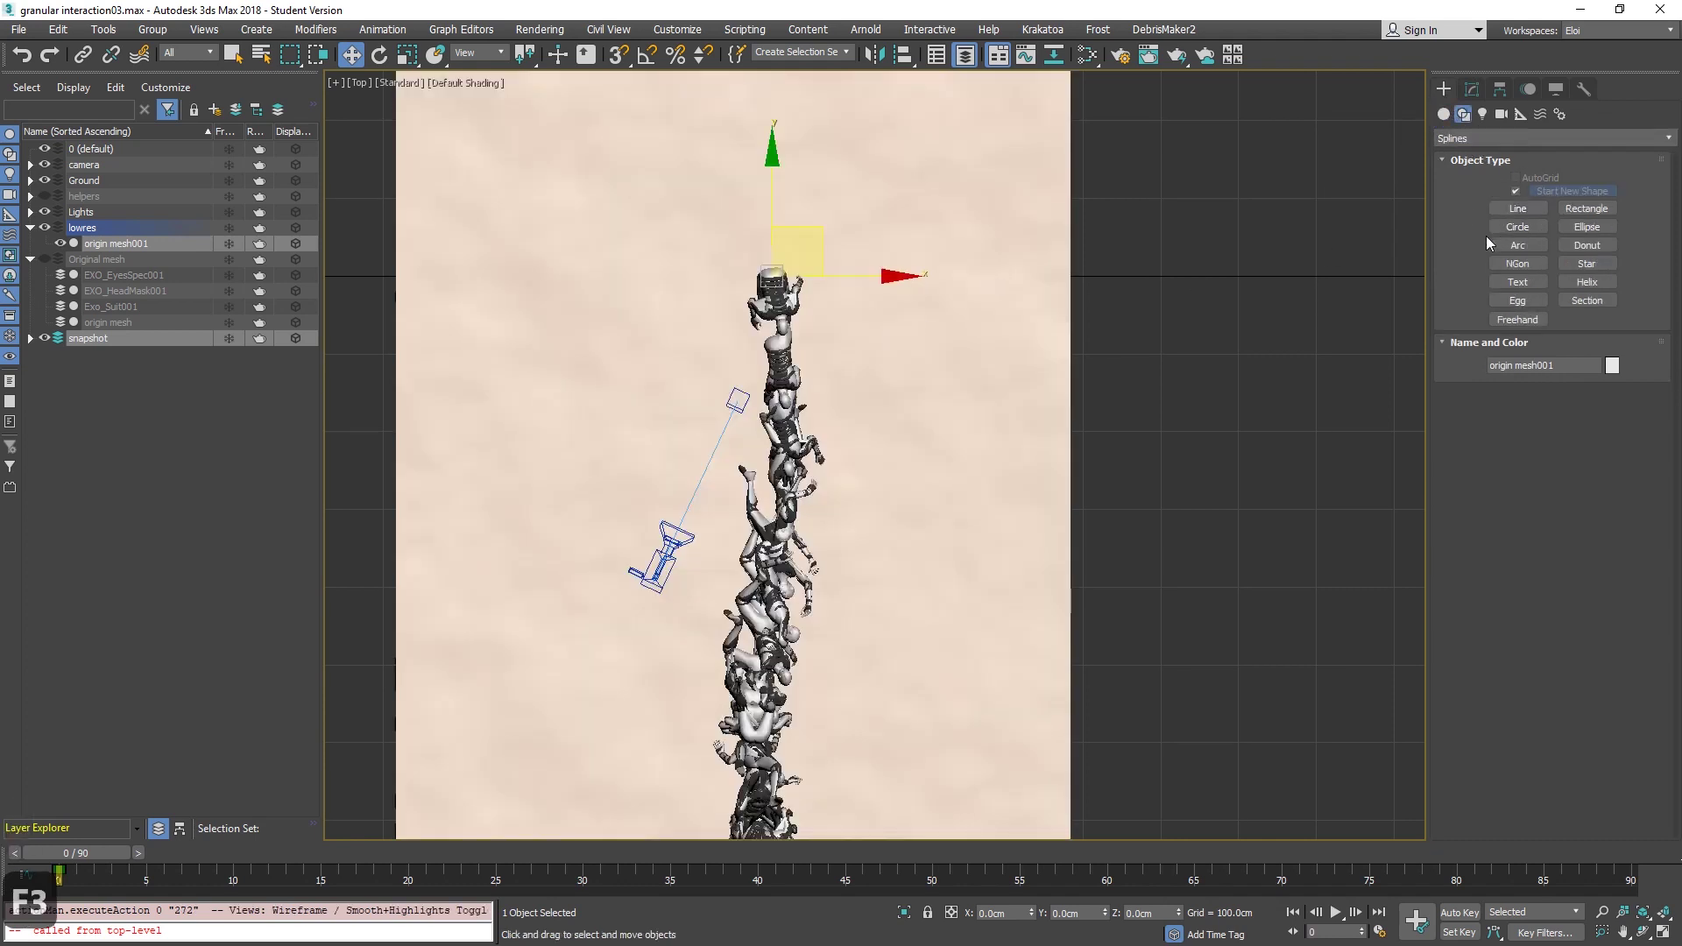
pyautogui.click(1518, 208)
pyautogui.scroll(5, 863, 263)
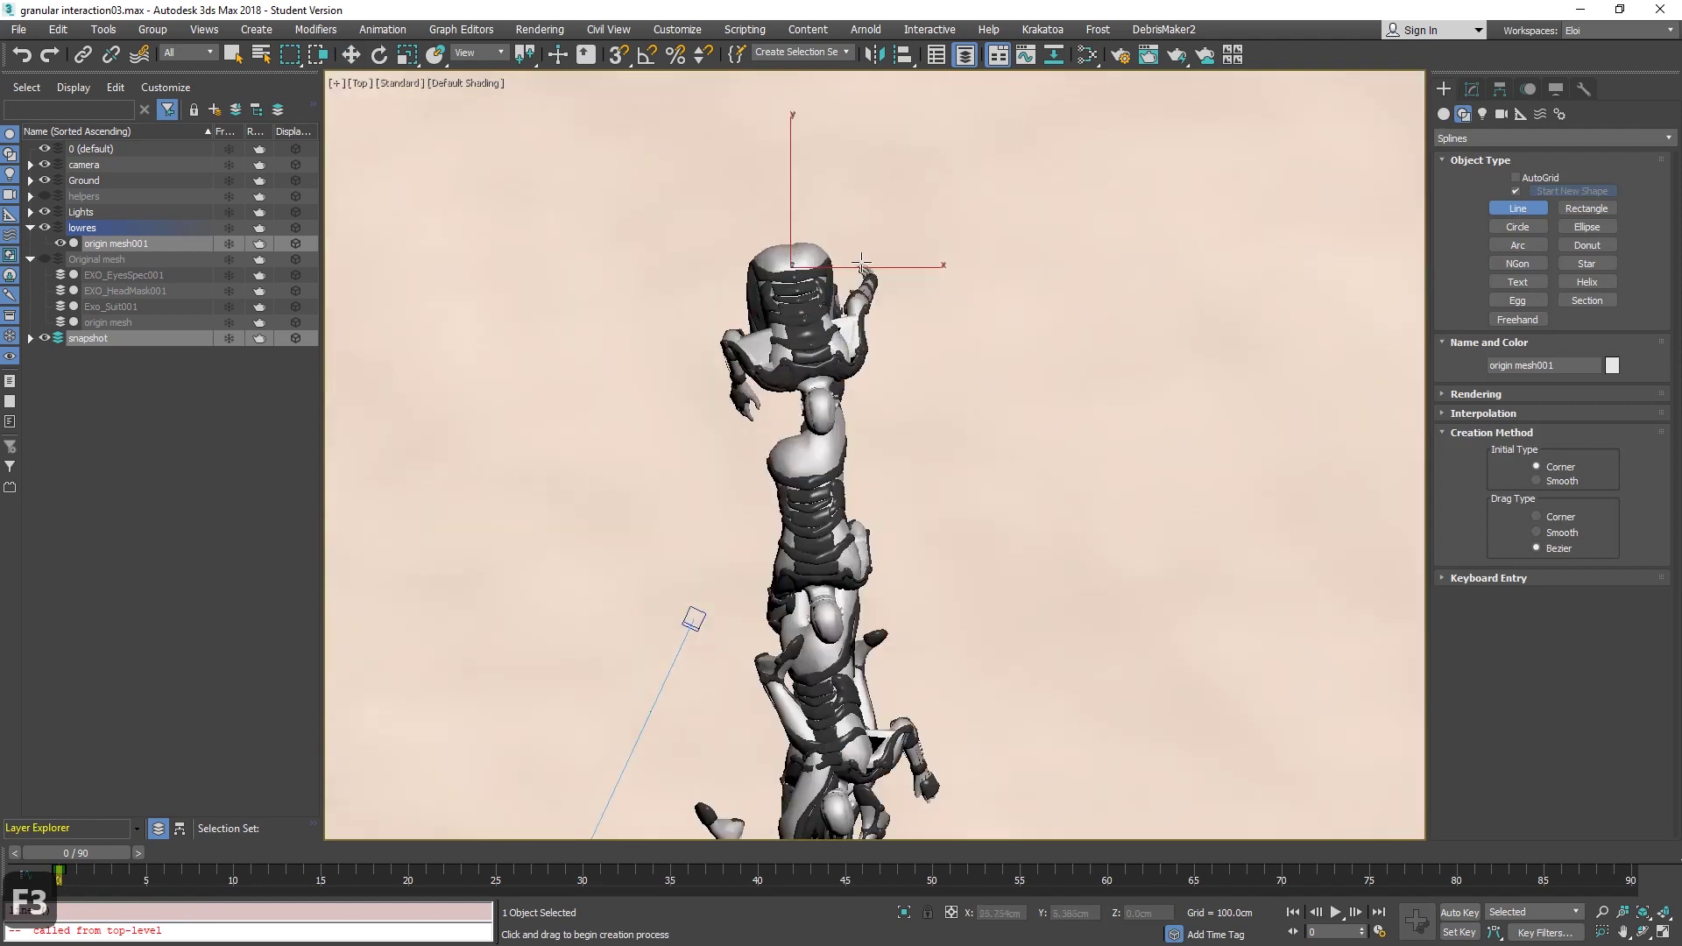
pyautogui.moveTo(874, 340); pyautogui.dragTo(869, 238)
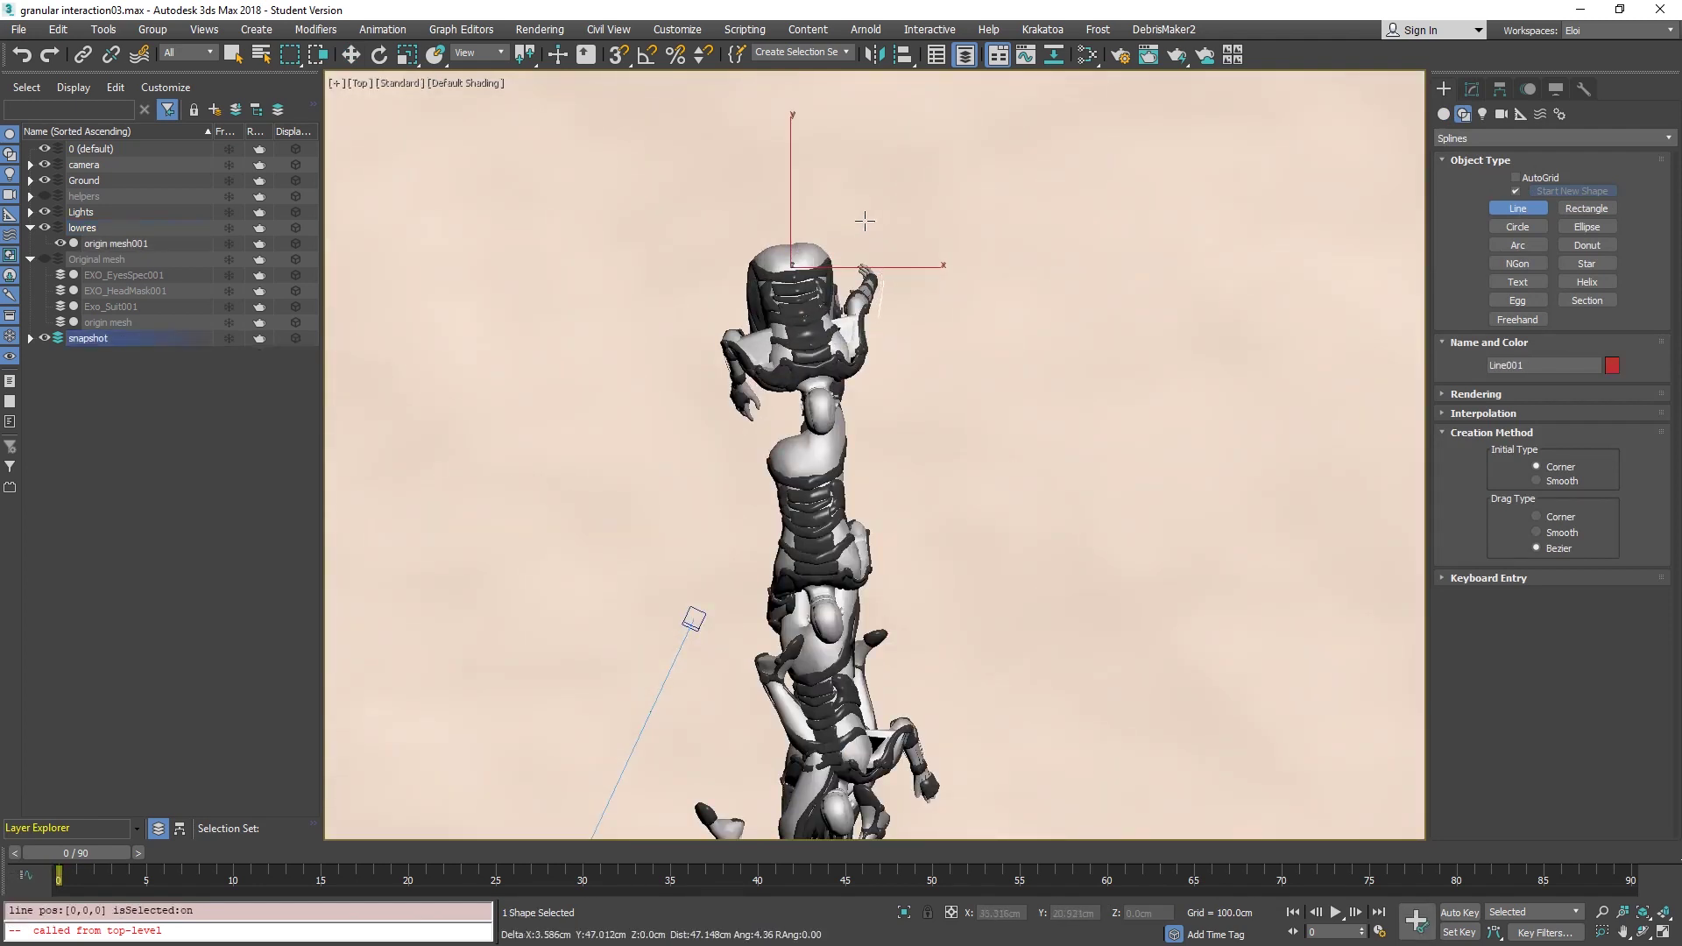
pyautogui.click(715, 232)
pyautogui.click(681, 361)
pyautogui.scroll(-3, 714, 403)
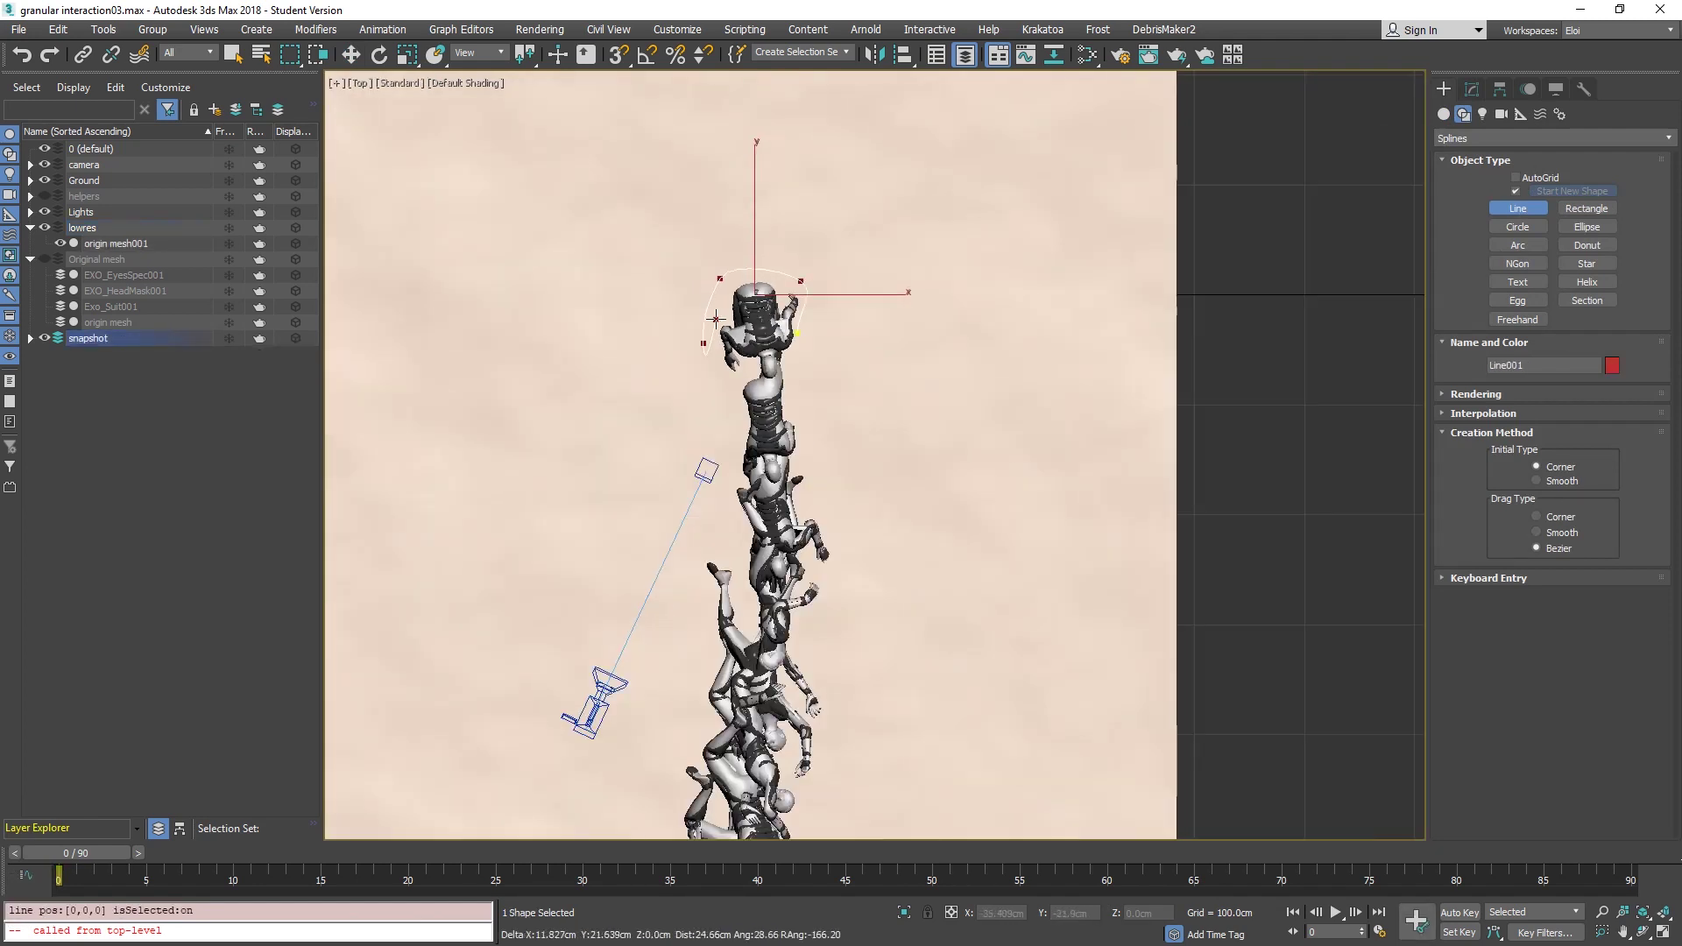
pyautogui.moveTo(738, 449); pyautogui.dragTo(732, 492)
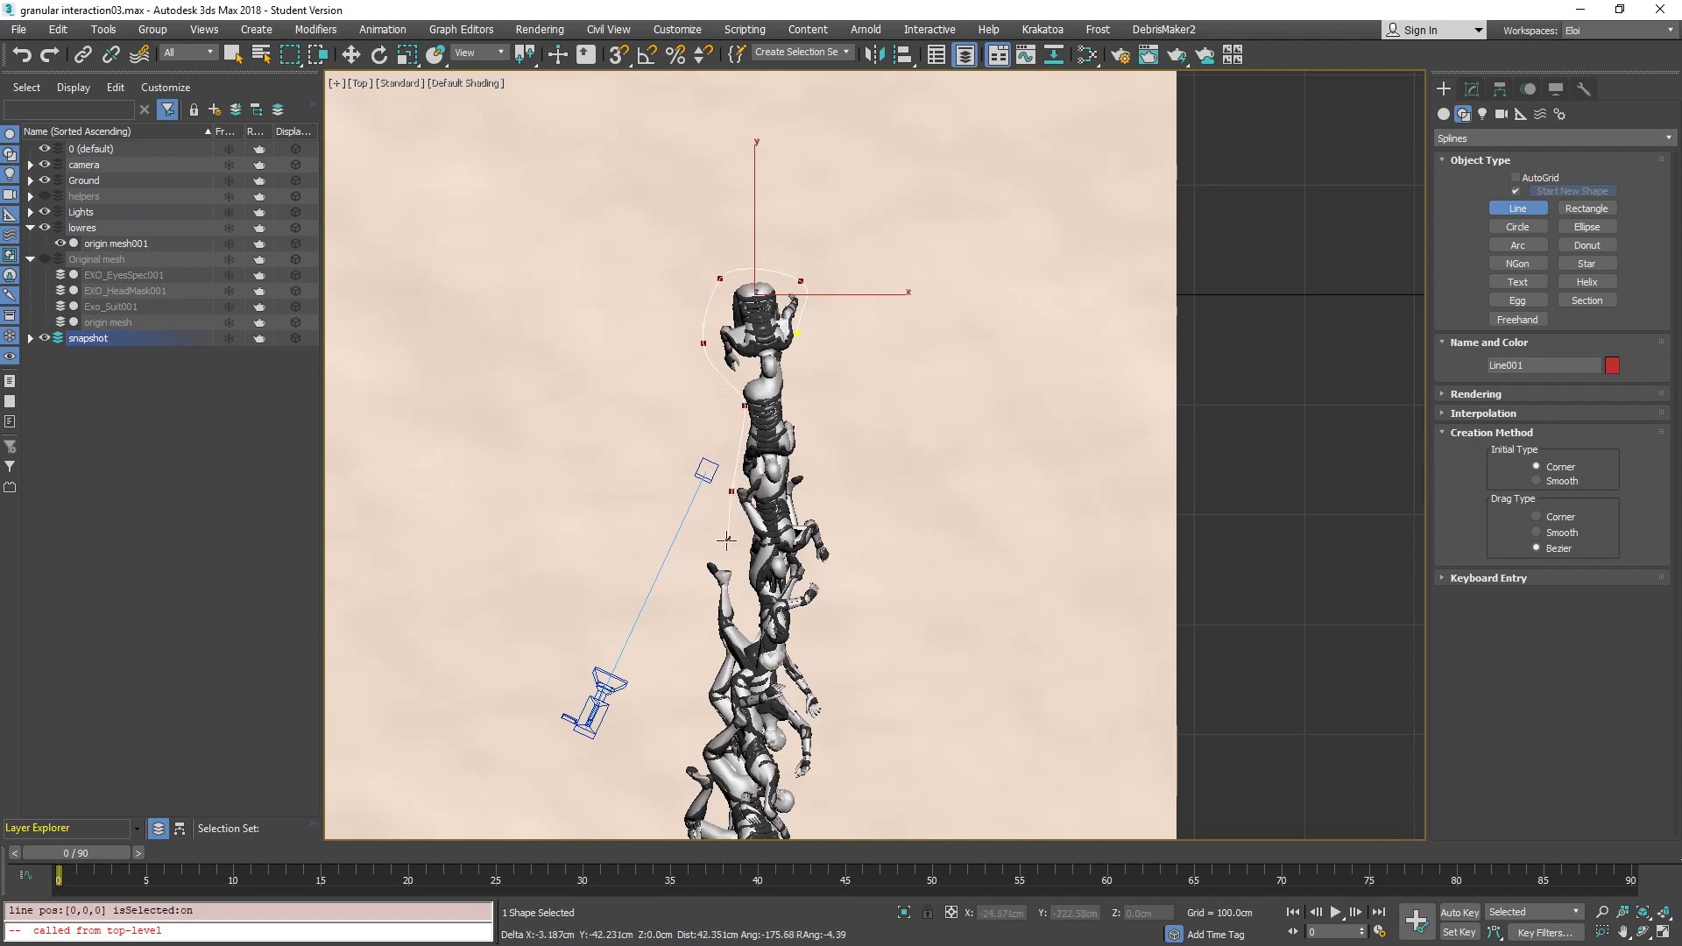
pyautogui.moveTo(700, 671); pyautogui.dragTo(705, 729)
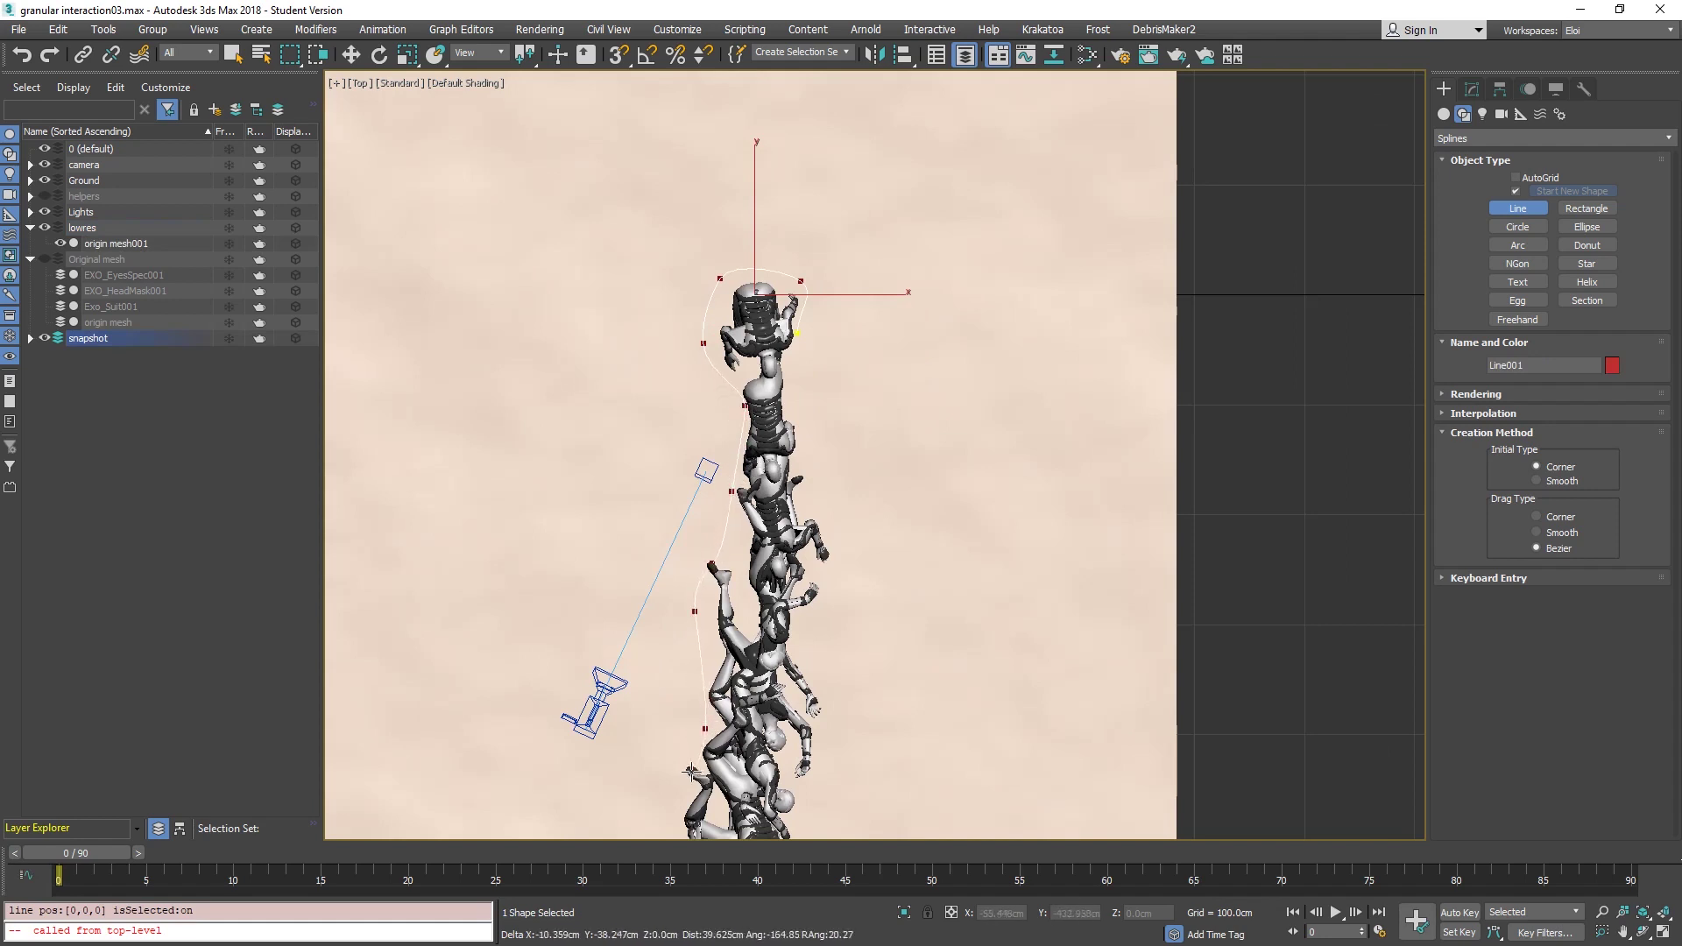
pyautogui.moveTo(664, 795); pyautogui.dragTo(666, 806)
# Continue the outline around the foot and up the right side, closing it at the first vertex.
pyautogui.scroll(-4, 665, 806)
pyautogui.scroll(3, 647, 578)
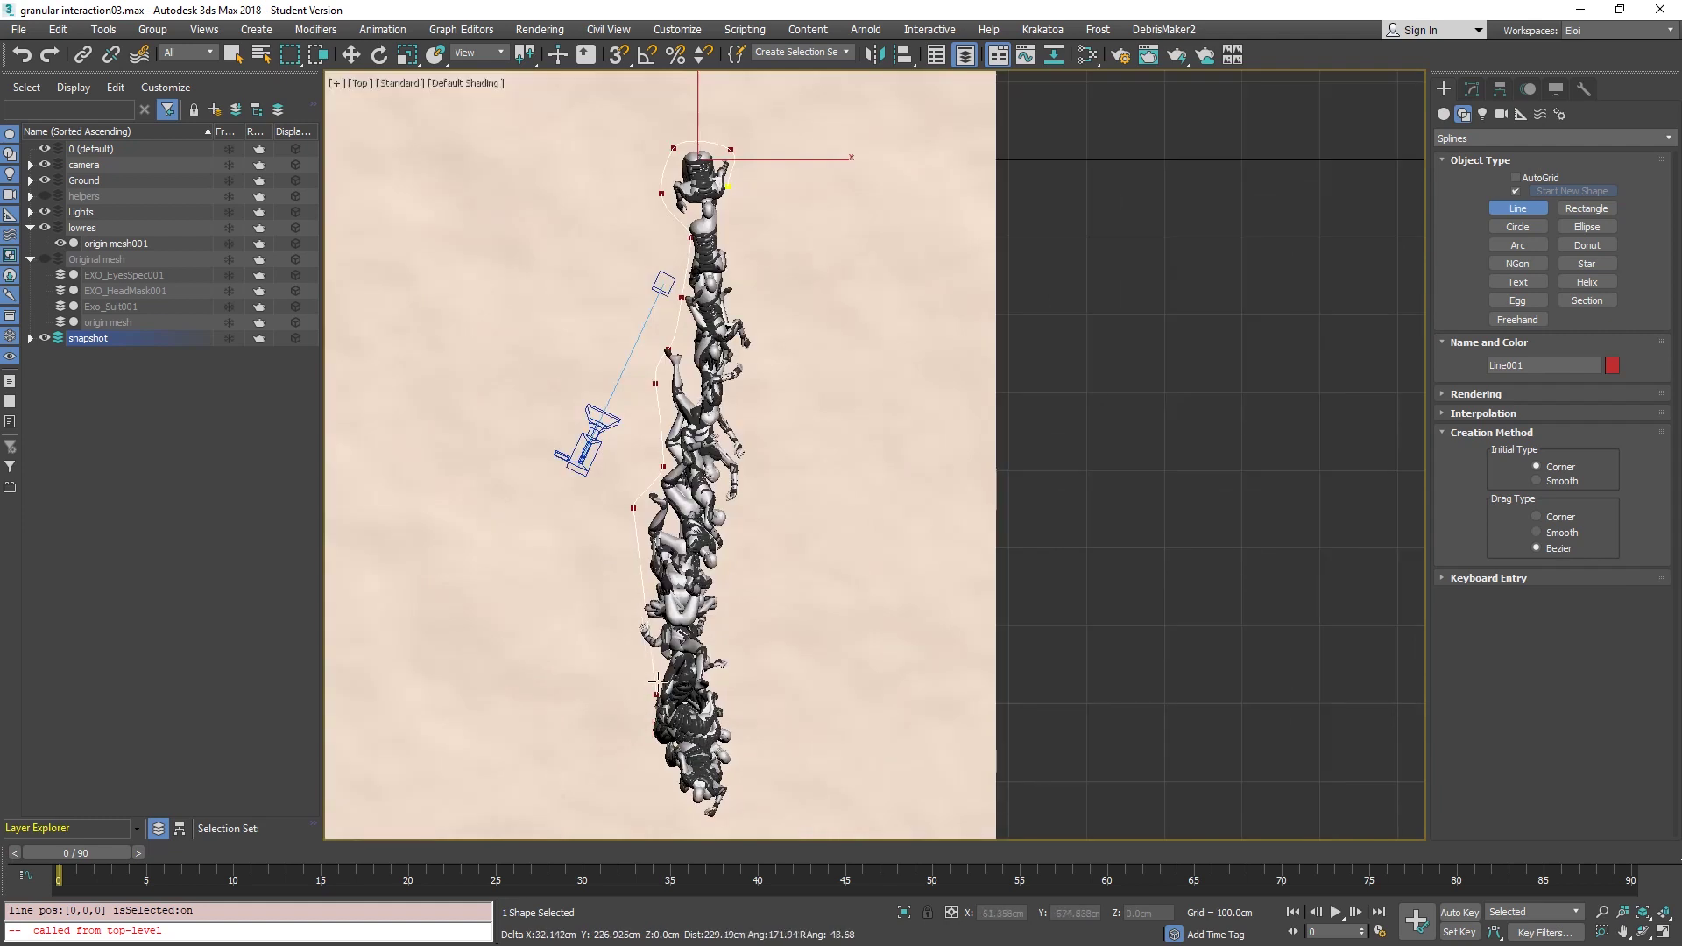
pyautogui.moveTo(634, 672); pyautogui.dragTo(636, 692)
pyautogui.moveTo(660, 769); pyautogui.dragTo(671, 793)
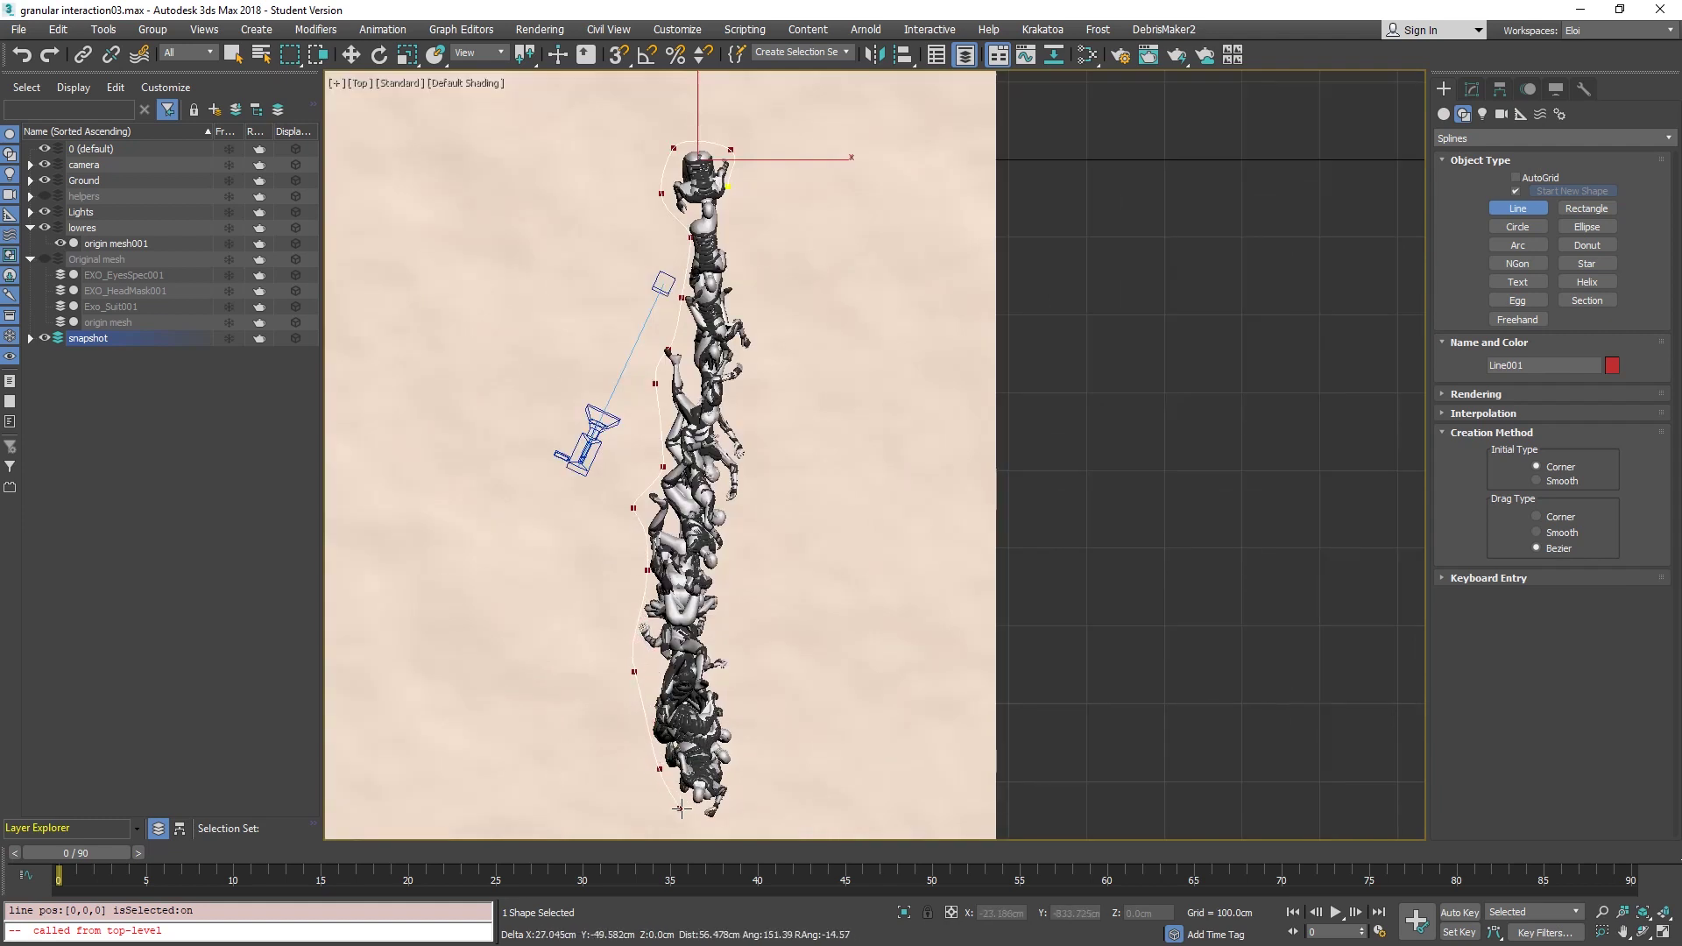
pyautogui.click(737, 768)
pyautogui.click(724, 542)
pyautogui.click(723, 412)
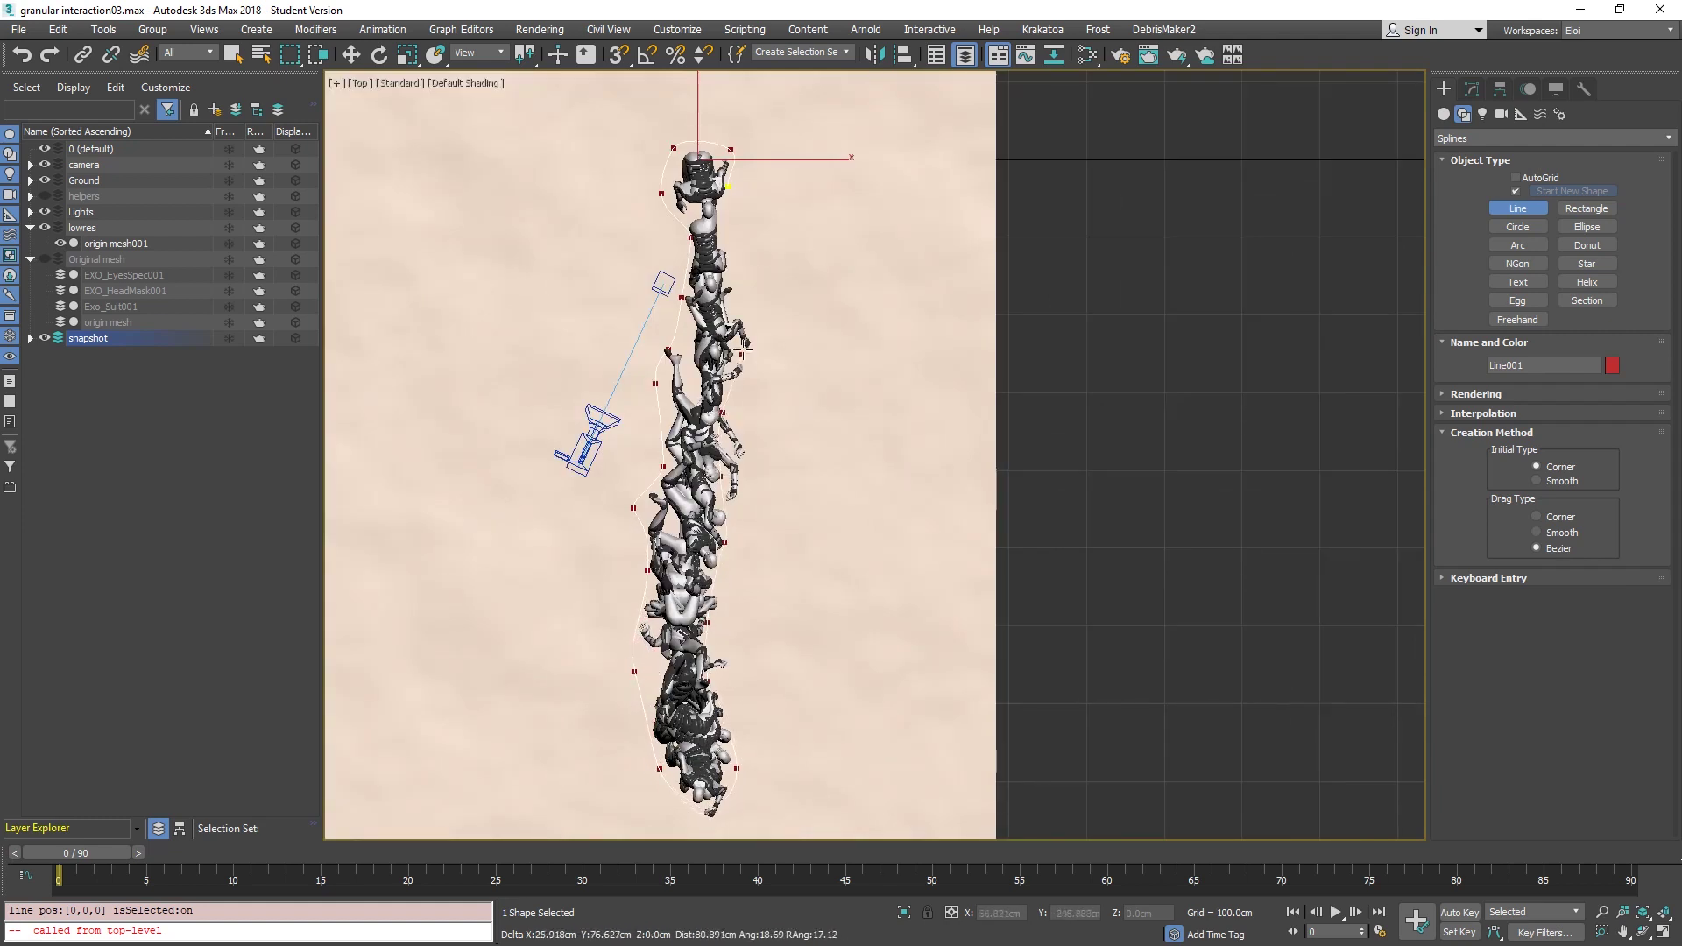
pyautogui.click(726, 274)
pyautogui.click(728, 188)
pyautogui.click(808, 536)
pyautogui.keyDown('alt'); pyautogui.moveTo(808, 537); pyautogui.dragTo(750, 356, button='middle'); pyautogui.keyUp('alt')
pyautogui.scroll(6, 674, 438)
# Orbit to a steeper view of the poses and enter Line001's vertex level.
pyautogui.press('w')
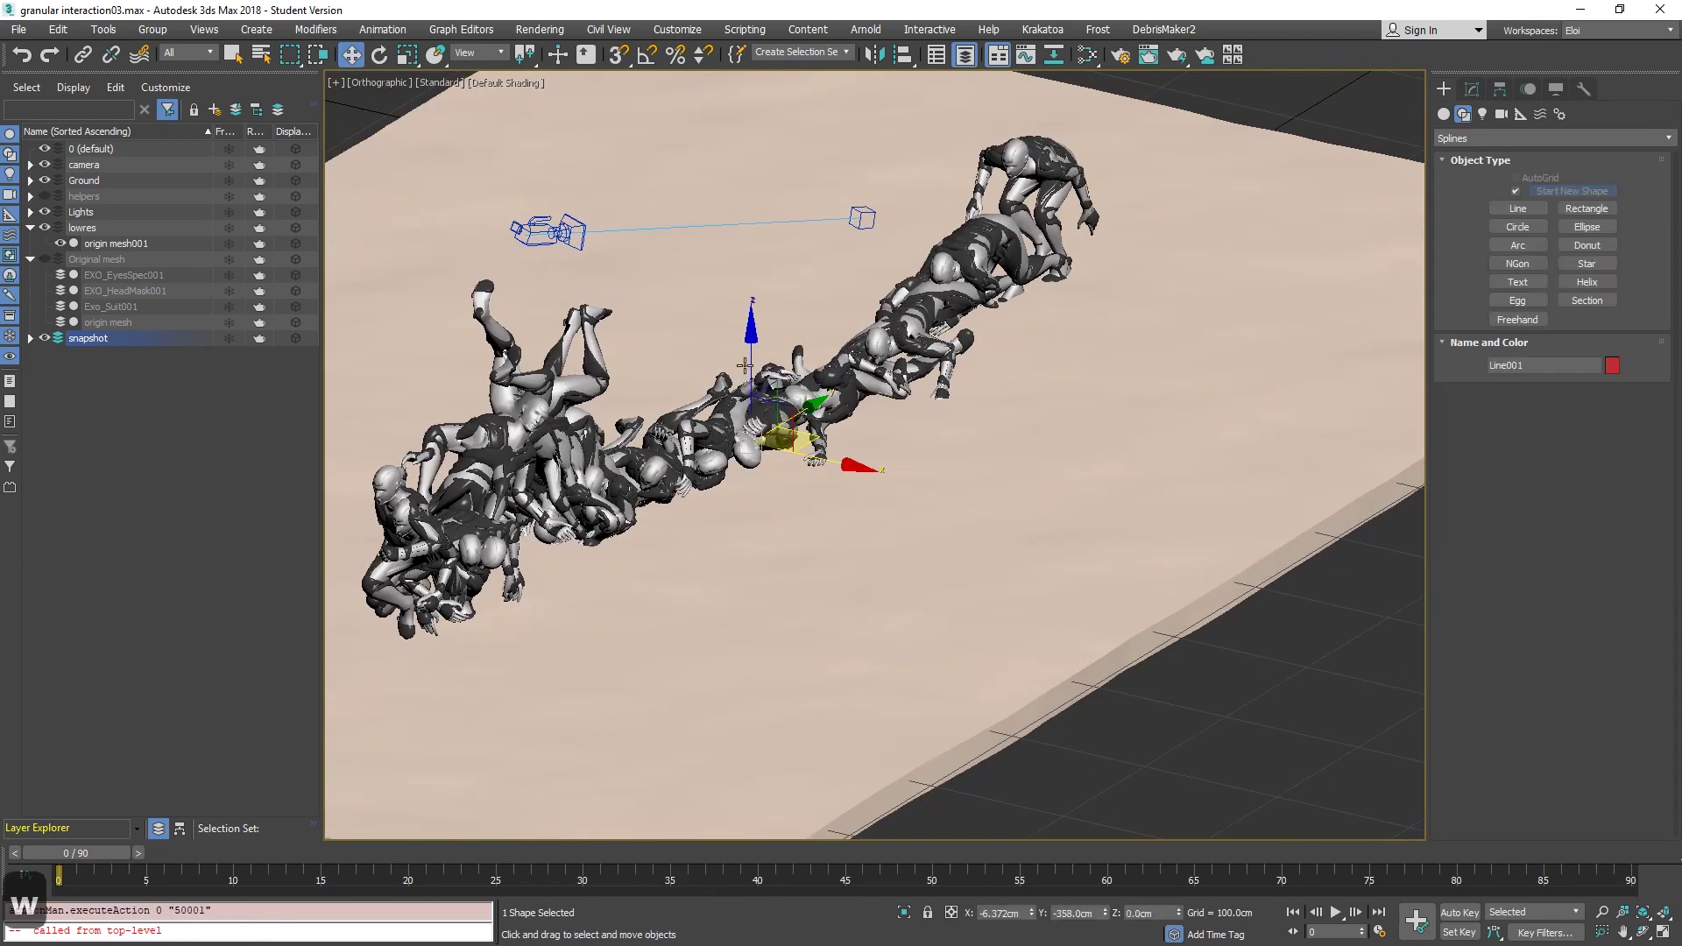
pyautogui.moveTo(750, 355); pyautogui.dragTo(750, 350)
pyautogui.keyDown('alt'); pyautogui.moveTo(751, 351); pyautogui.dragTo(695, 485, button='middle'); pyautogui.keyUp('alt')
pyautogui.keyDown('alt'); pyautogui.moveTo(769, 631); pyautogui.dragTo(735, 583, button='middle'); pyautogui.keyUp('alt')
pyautogui.press('1')
pyautogui.keyDown('alt'); pyautogui.moveTo(894, 556); pyautogui.dragTo(964, 526, button='middle'); pyautogui.keyUp('alt')
# Move outline vertices, including vertices 19 and 20, to hug the character figures' contour.
pyautogui.moveTo(1012, 570); pyautogui.dragTo(982, 589)
pyautogui.moveTo(663, 613); pyautogui.dragTo(714, 500, button='middle')
pyautogui.moveTo(714, 499); pyautogui.dragTo(788, 565)
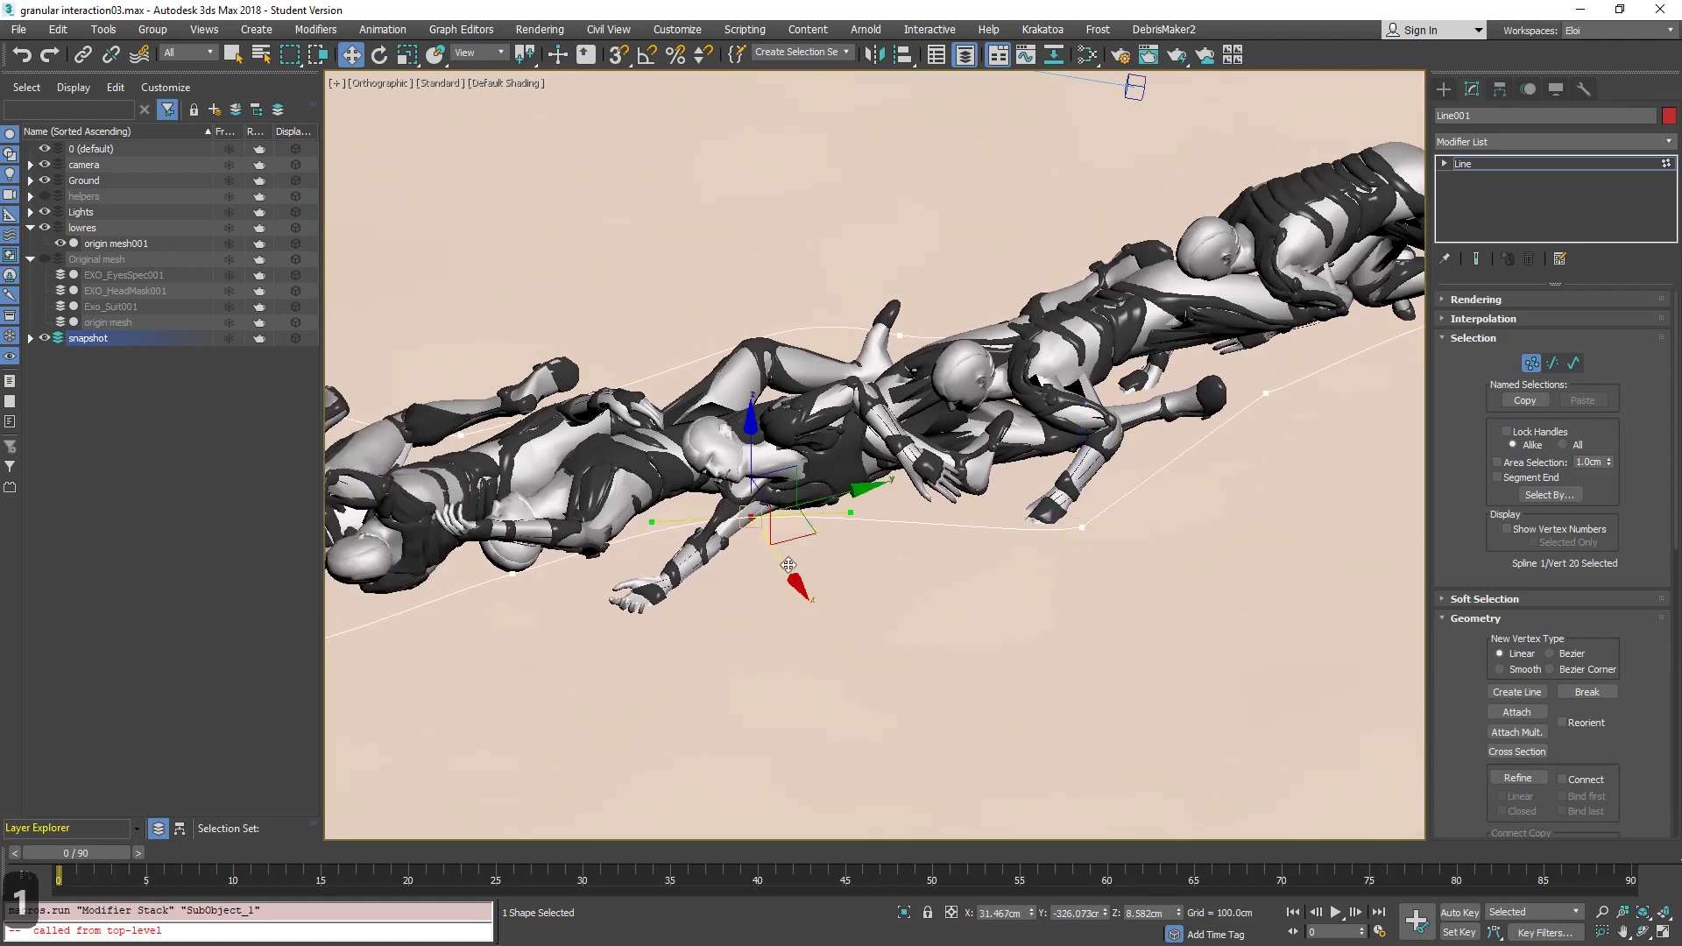
pyautogui.click(795, 565)
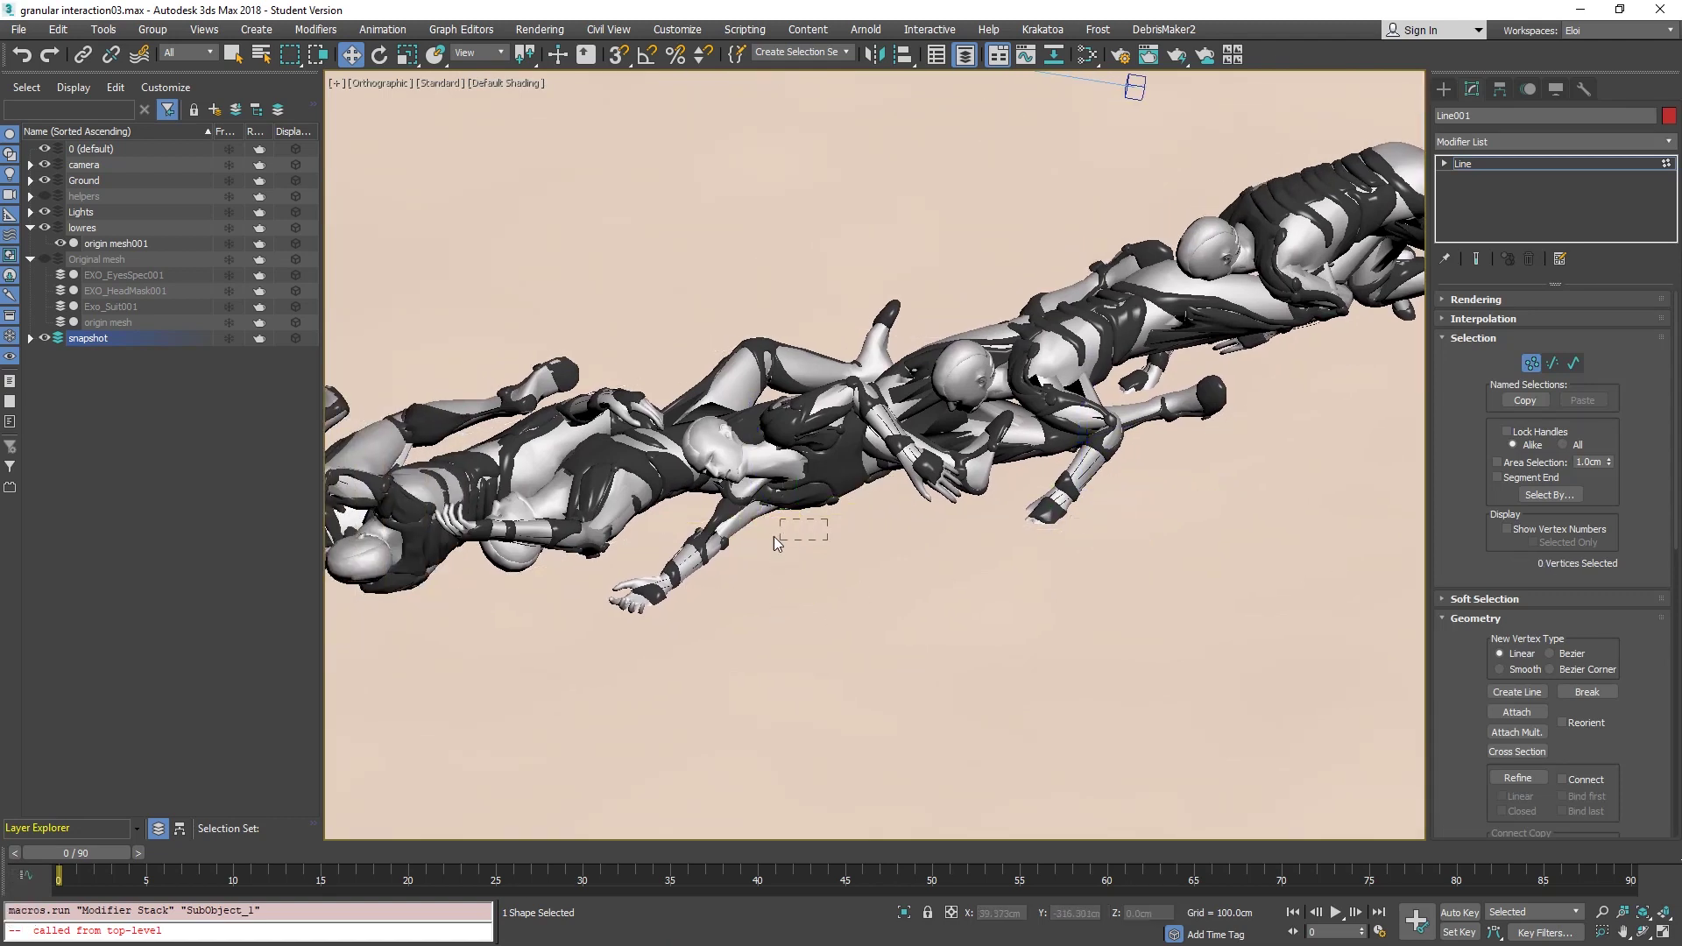
pyautogui.moveTo(775, 542); pyautogui.dragTo(773, 543)
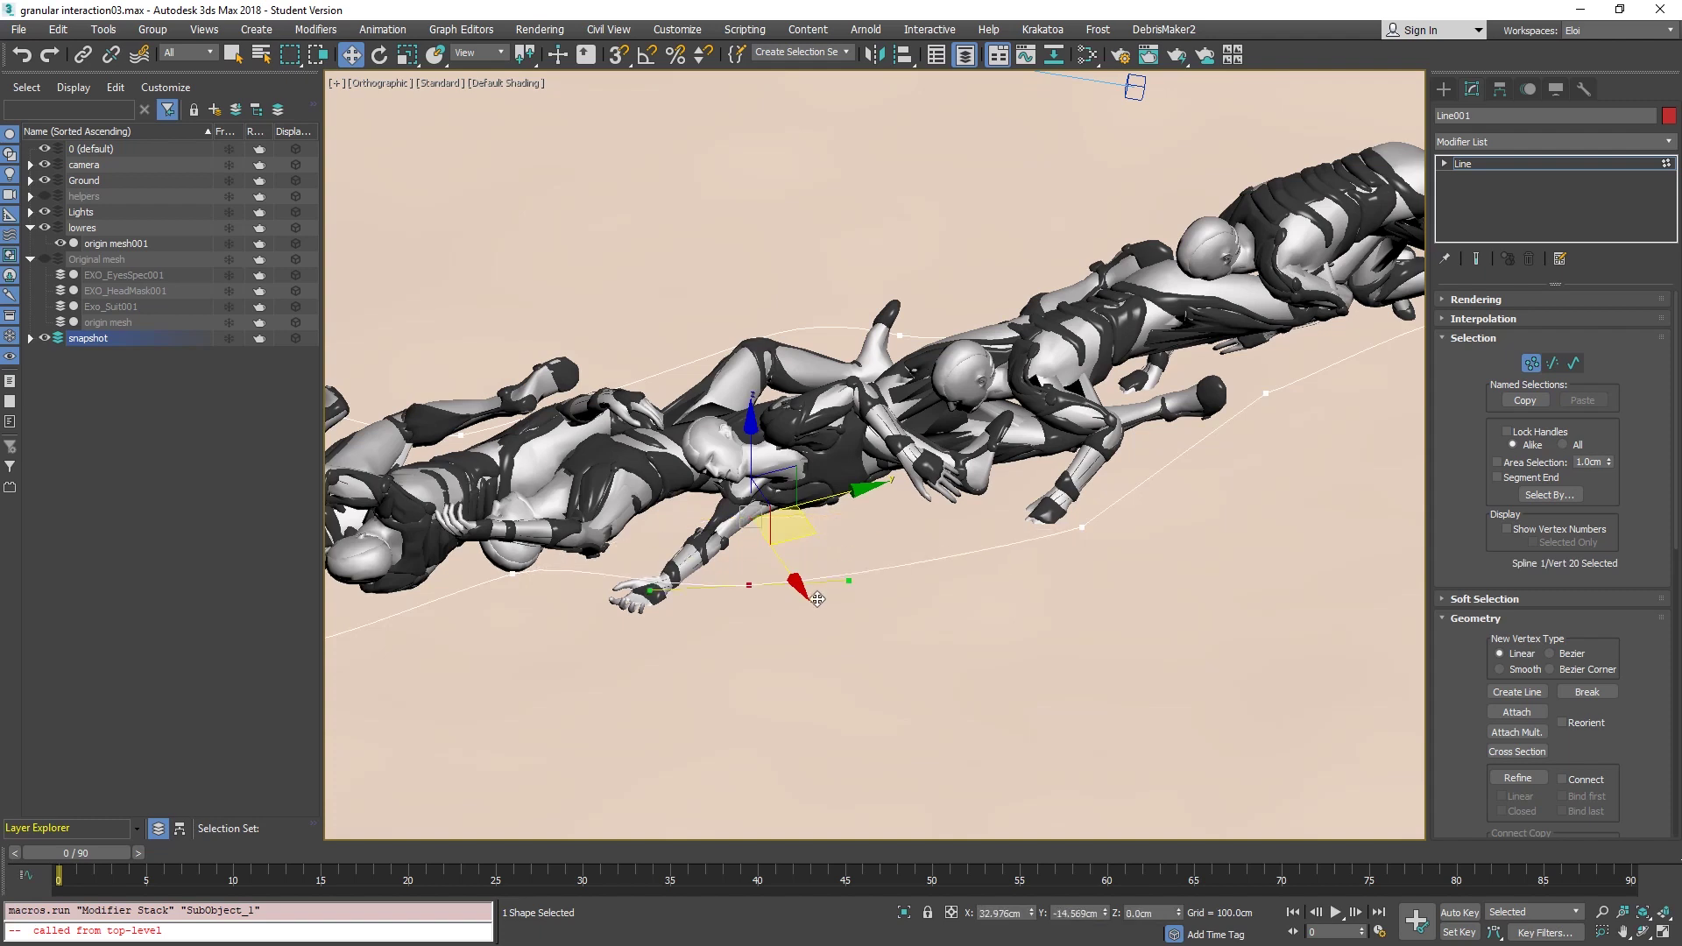
pyautogui.keyDown('alt'); pyautogui.moveTo(789, 579); pyautogui.dragTo(701, 570, button='middle'); pyautogui.keyUp('alt')
pyautogui.click(646, 565)
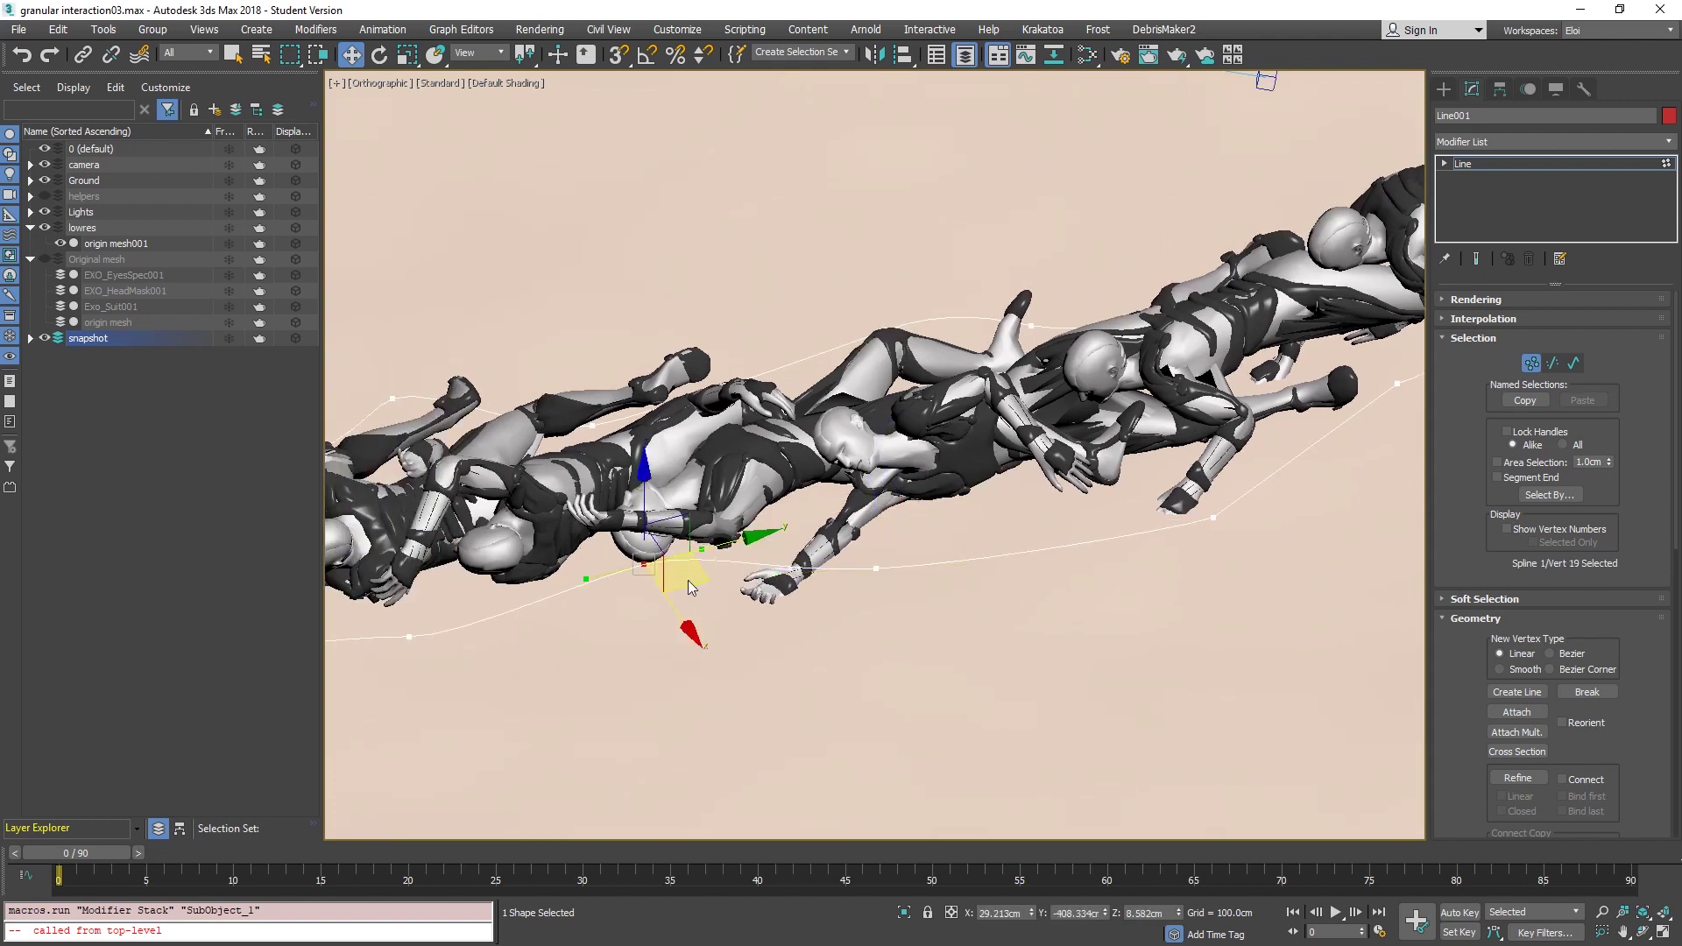
pyautogui.moveTo(698, 580); pyautogui.dragTo(738, 689)
pyautogui.keyDown('alt'); pyautogui.moveTo(738, 688); pyautogui.dragTo(823, 432, button='middle'); pyautogui.keyUp('alt')
pyautogui.press('1')
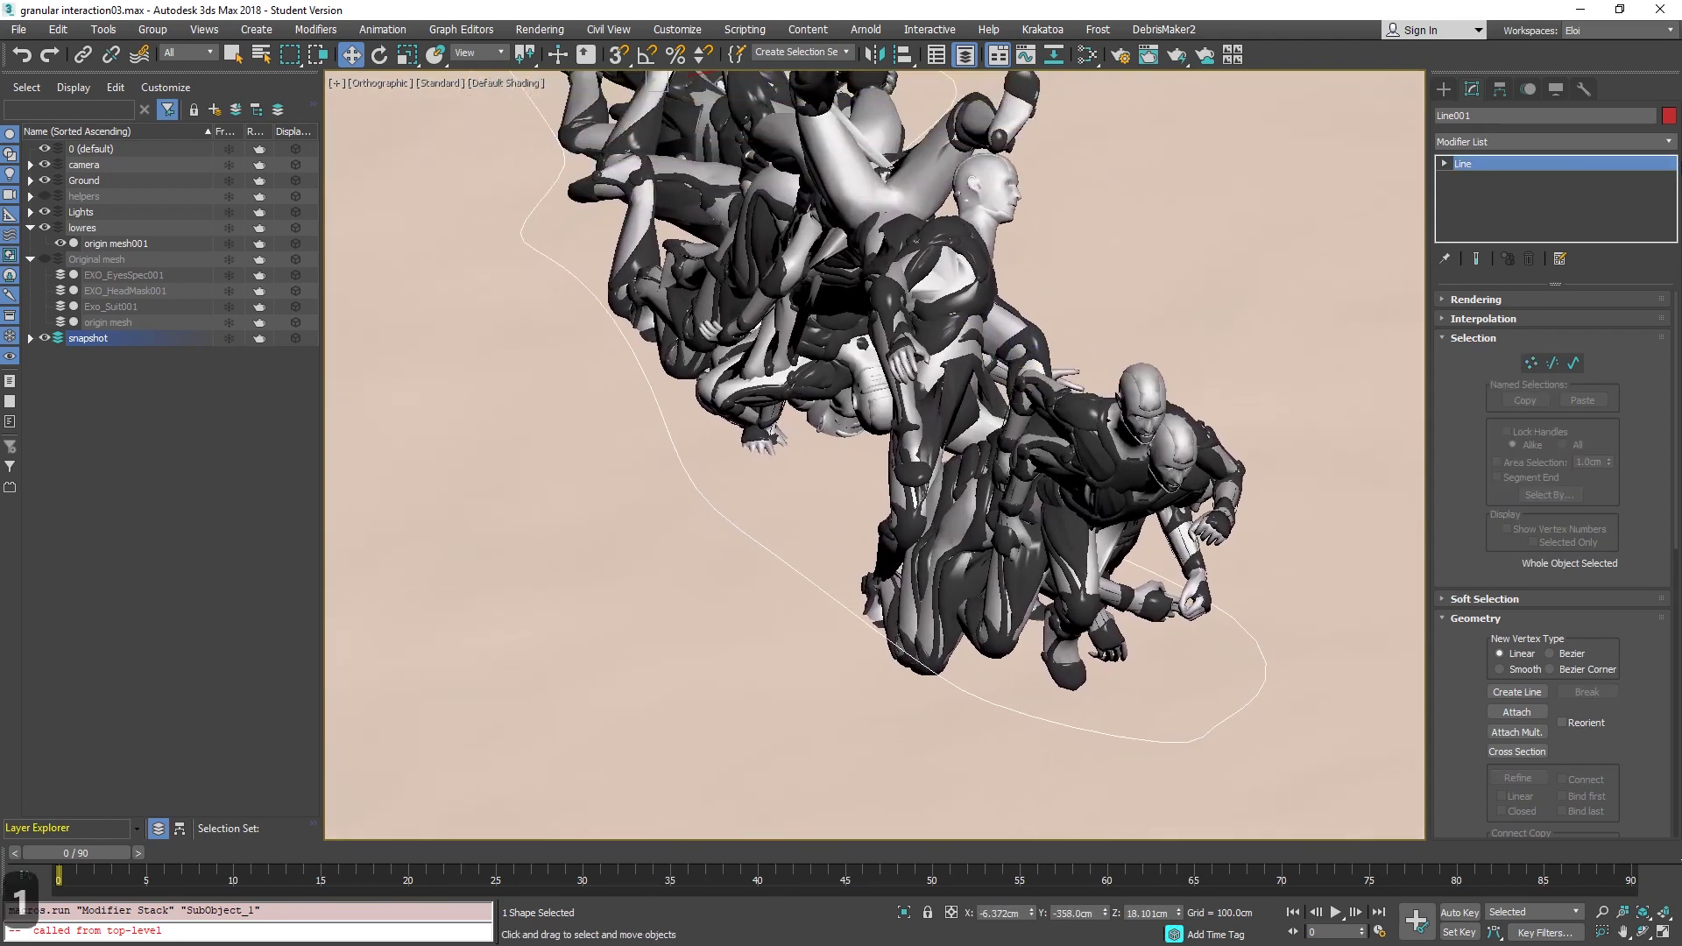
# Add an Extrude modifier to Line001 with a 30 cm amount.
pyautogui.click(1665, 143)
pyautogui.write('ex')
pyautogui.click(1537, 160)
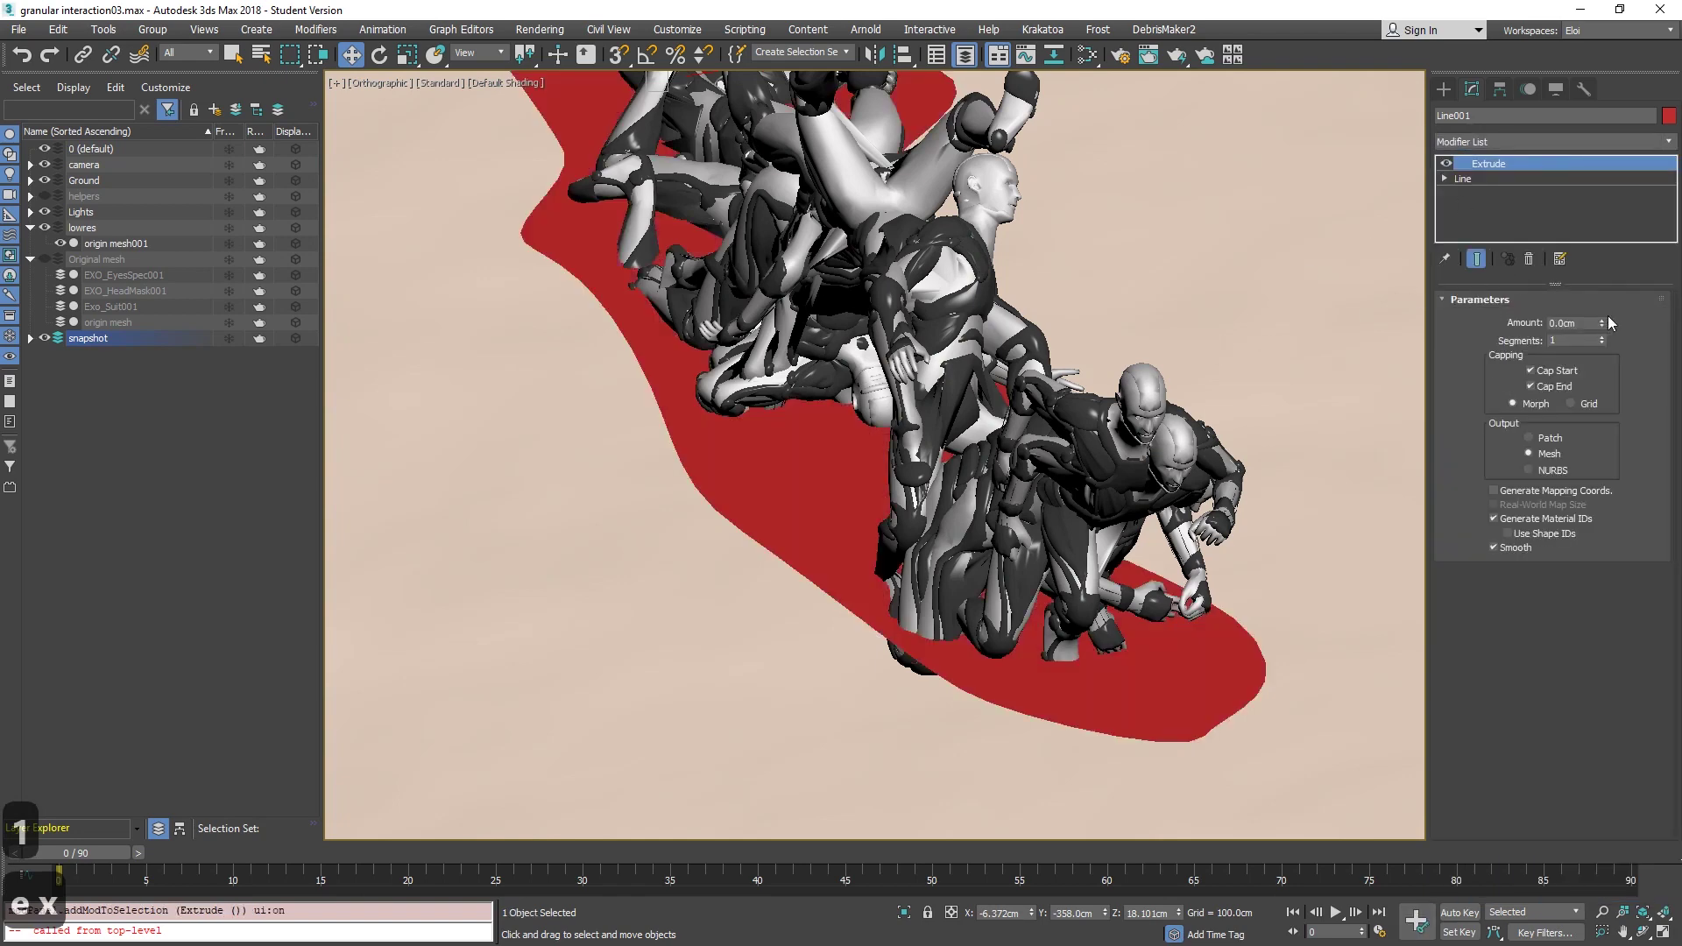
pyautogui.moveTo(1601, 326)
pyautogui.mouseDown()
pyautogui.moveTo(1601, 280)
pyautogui.moveTo(1581, 314)
pyautogui.mouseUp()
# Frame the extruded slab in a wireframe Left view.
pyautogui.press('f')
pyautogui.press('z')
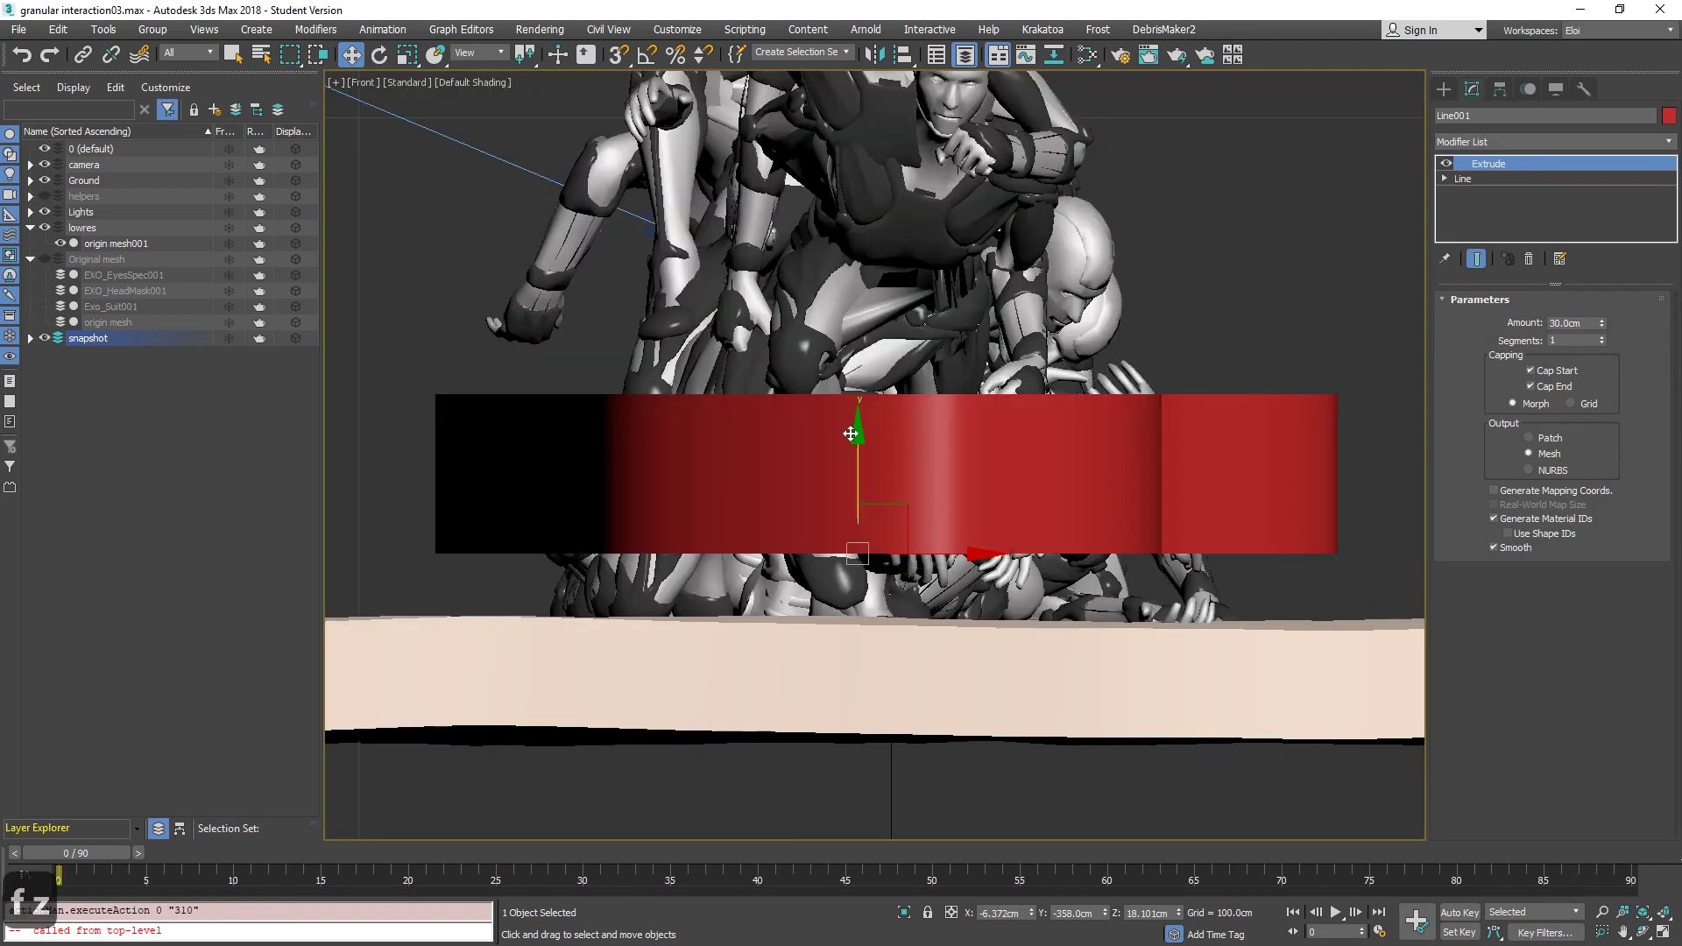
pyautogui.press('F4')
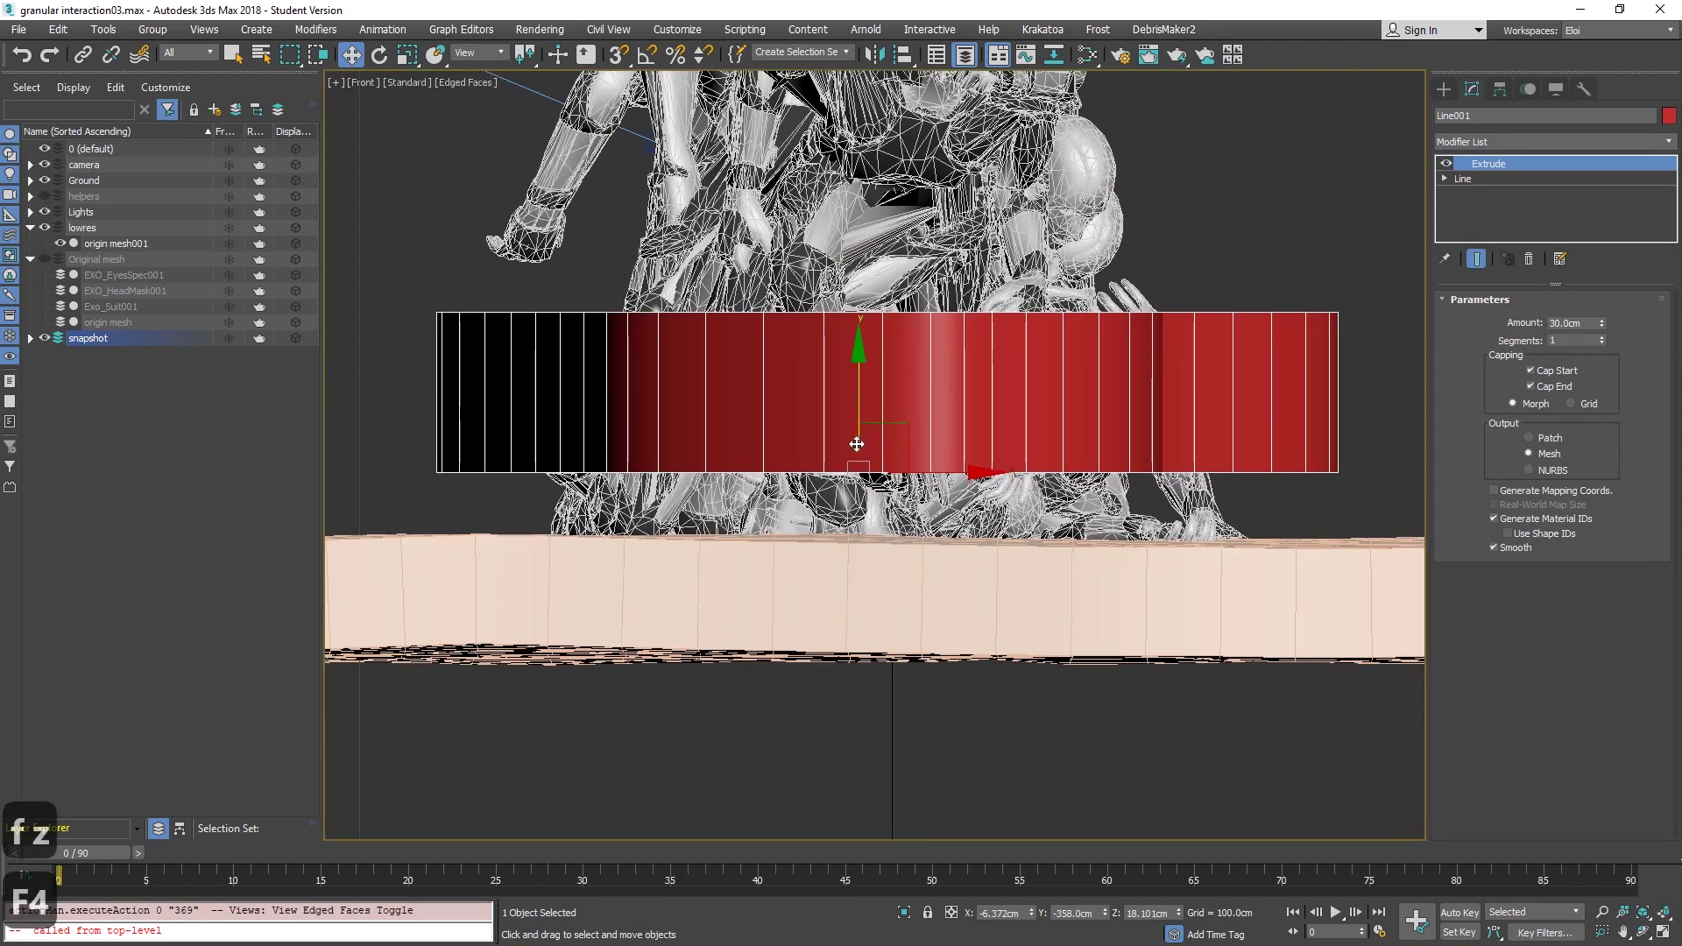
pyautogui.press('l')
pyautogui.scroll(-3, 864, 451)
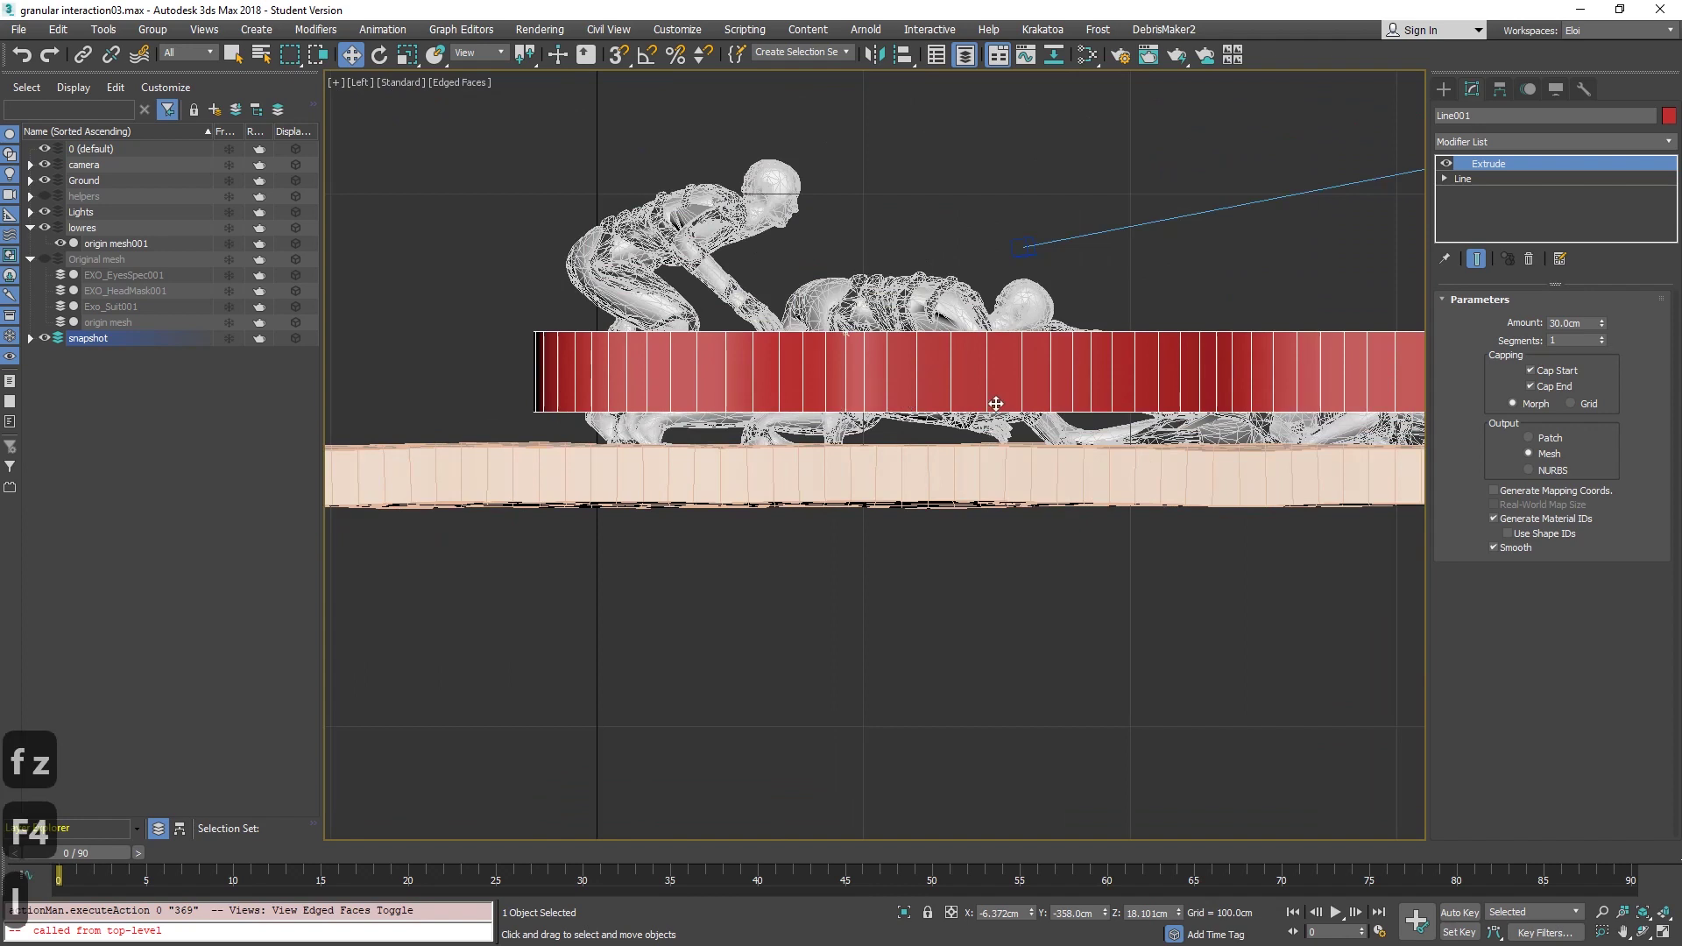
pyautogui.scroll(2, 694, 431)
pyautogui.press('F3')
pyautogui.moveTo(695, 431); pyautogui.dragTo(609, 442, button='middle')
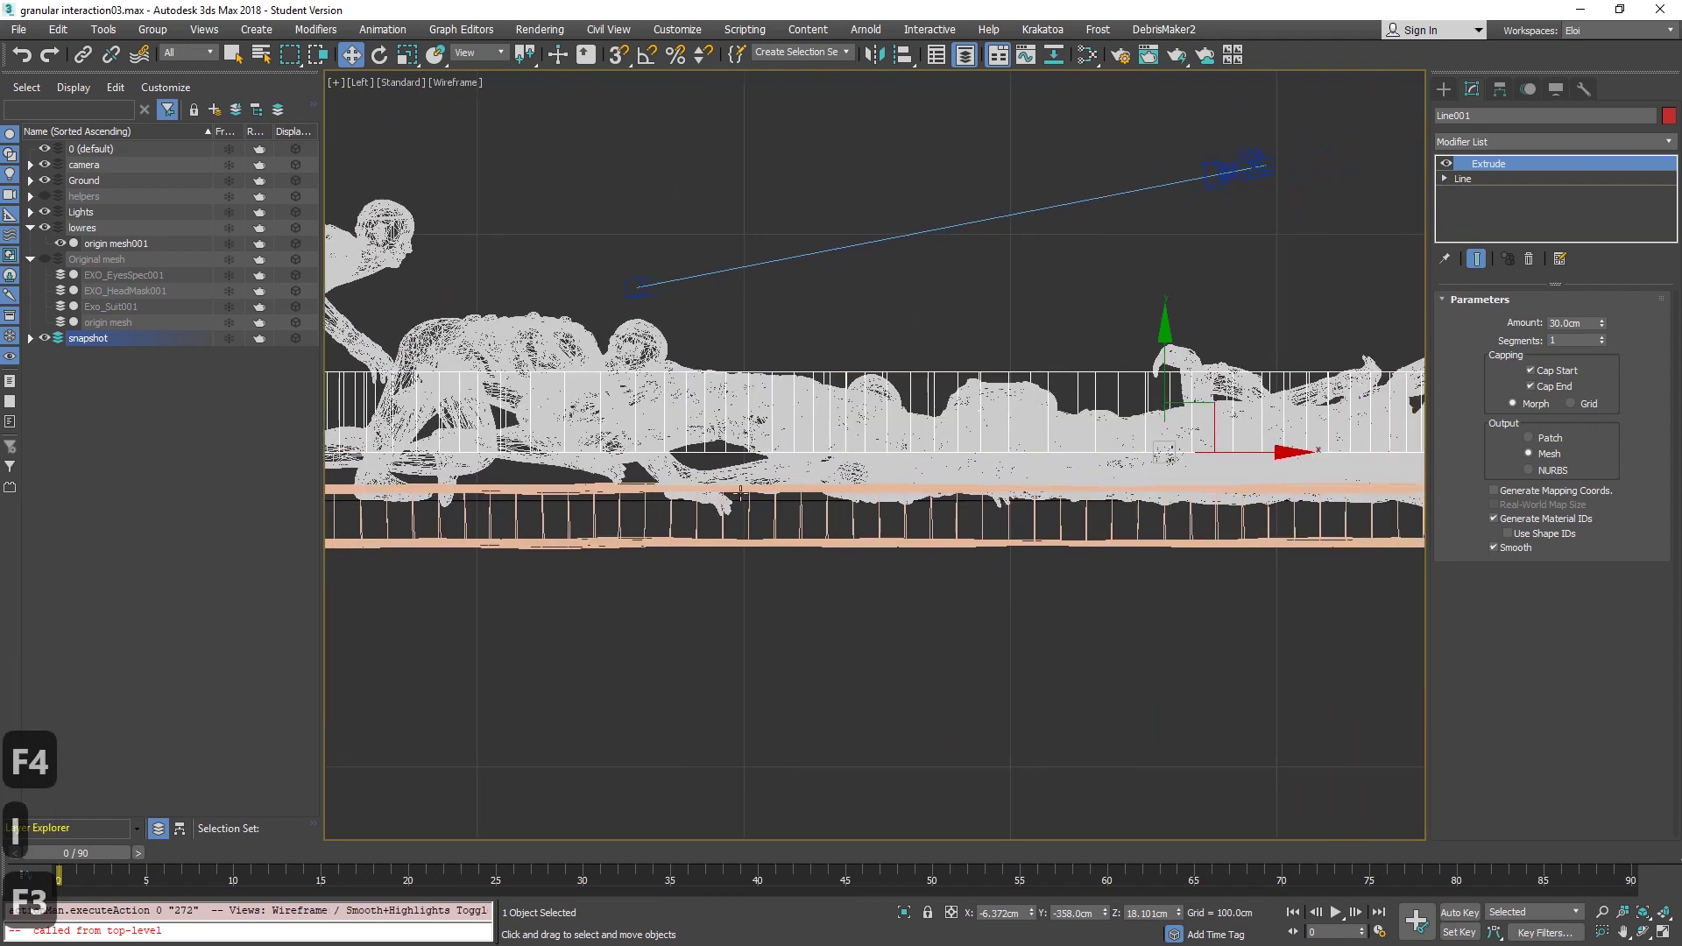
# Lower the slab so it passes through the ground, then return to a shaded angled view.
pyautogui.moveTo(1165, 352); pyautogui.dragTo(1158, 403)
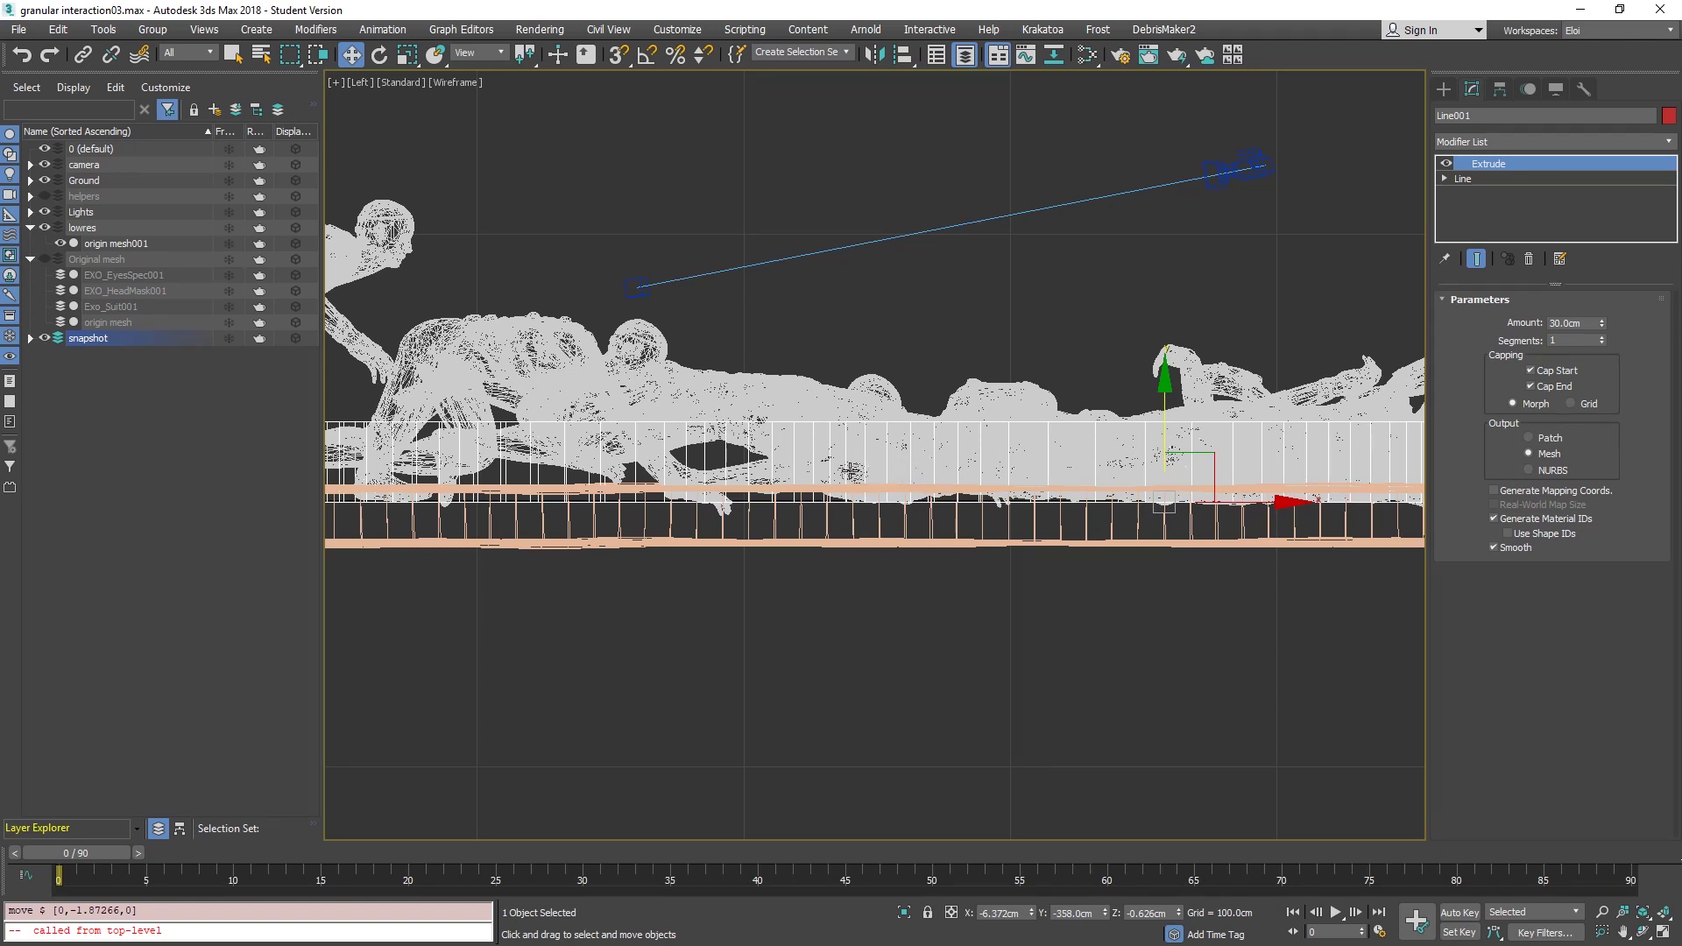
pyautogui.scroll(4, 1076, 445)
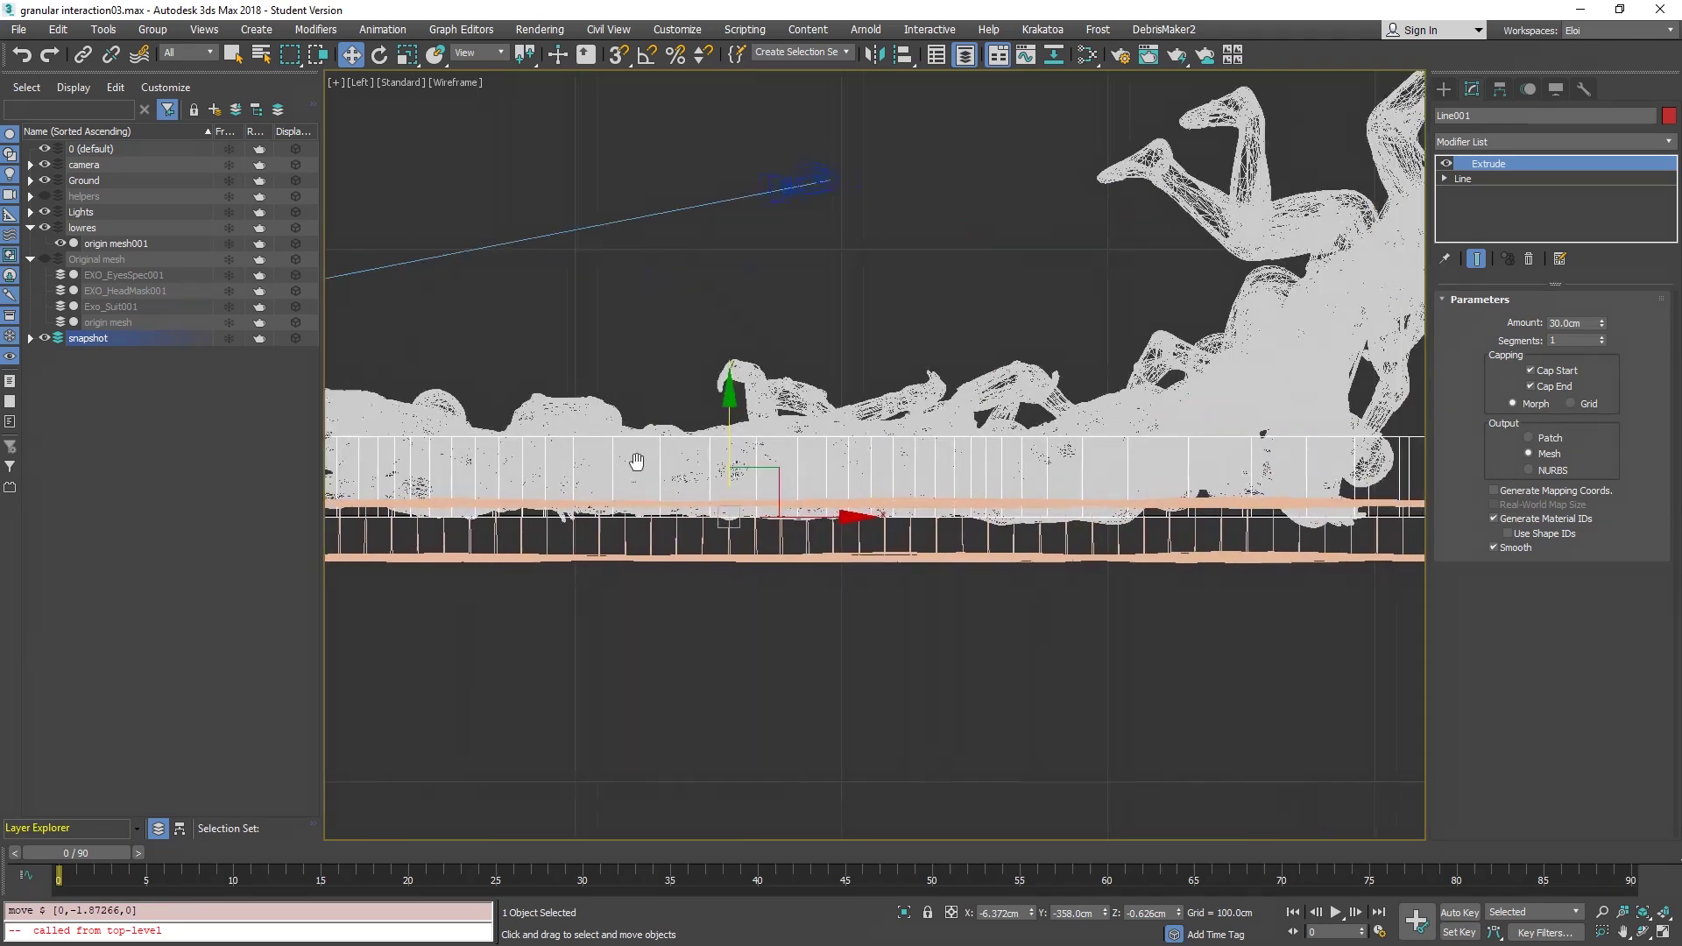
pyautogui.scroll(2, 876, 536)
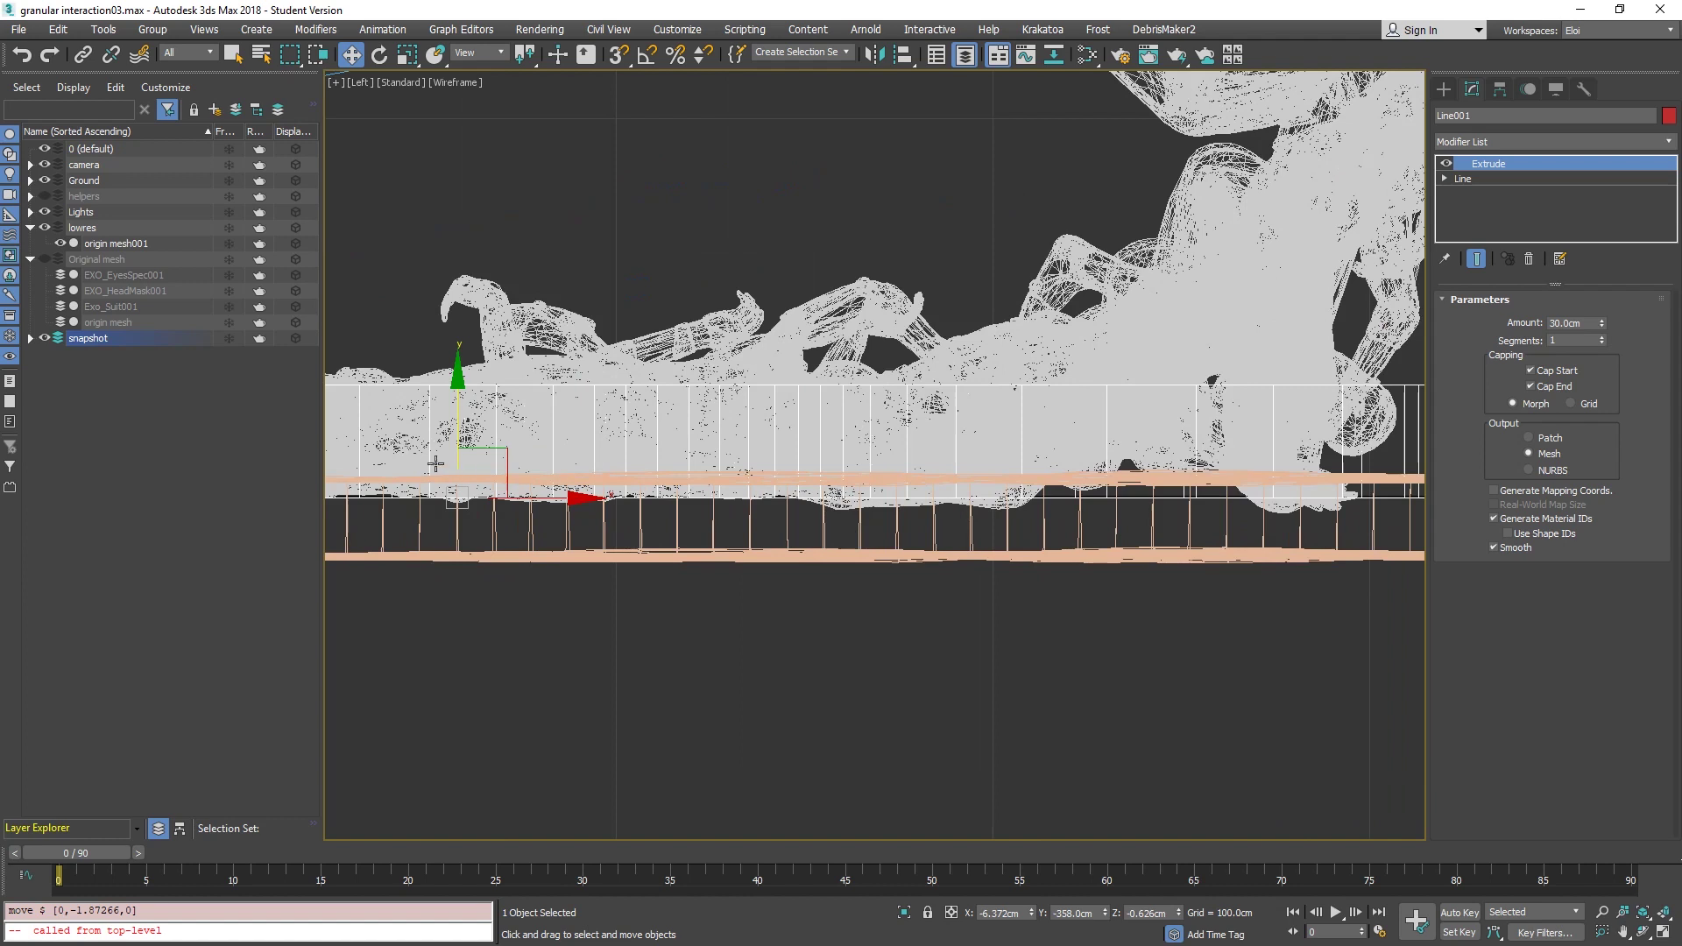
pyautogui.moveTo(461, 425); pyautogui.dragTo(460, 430)
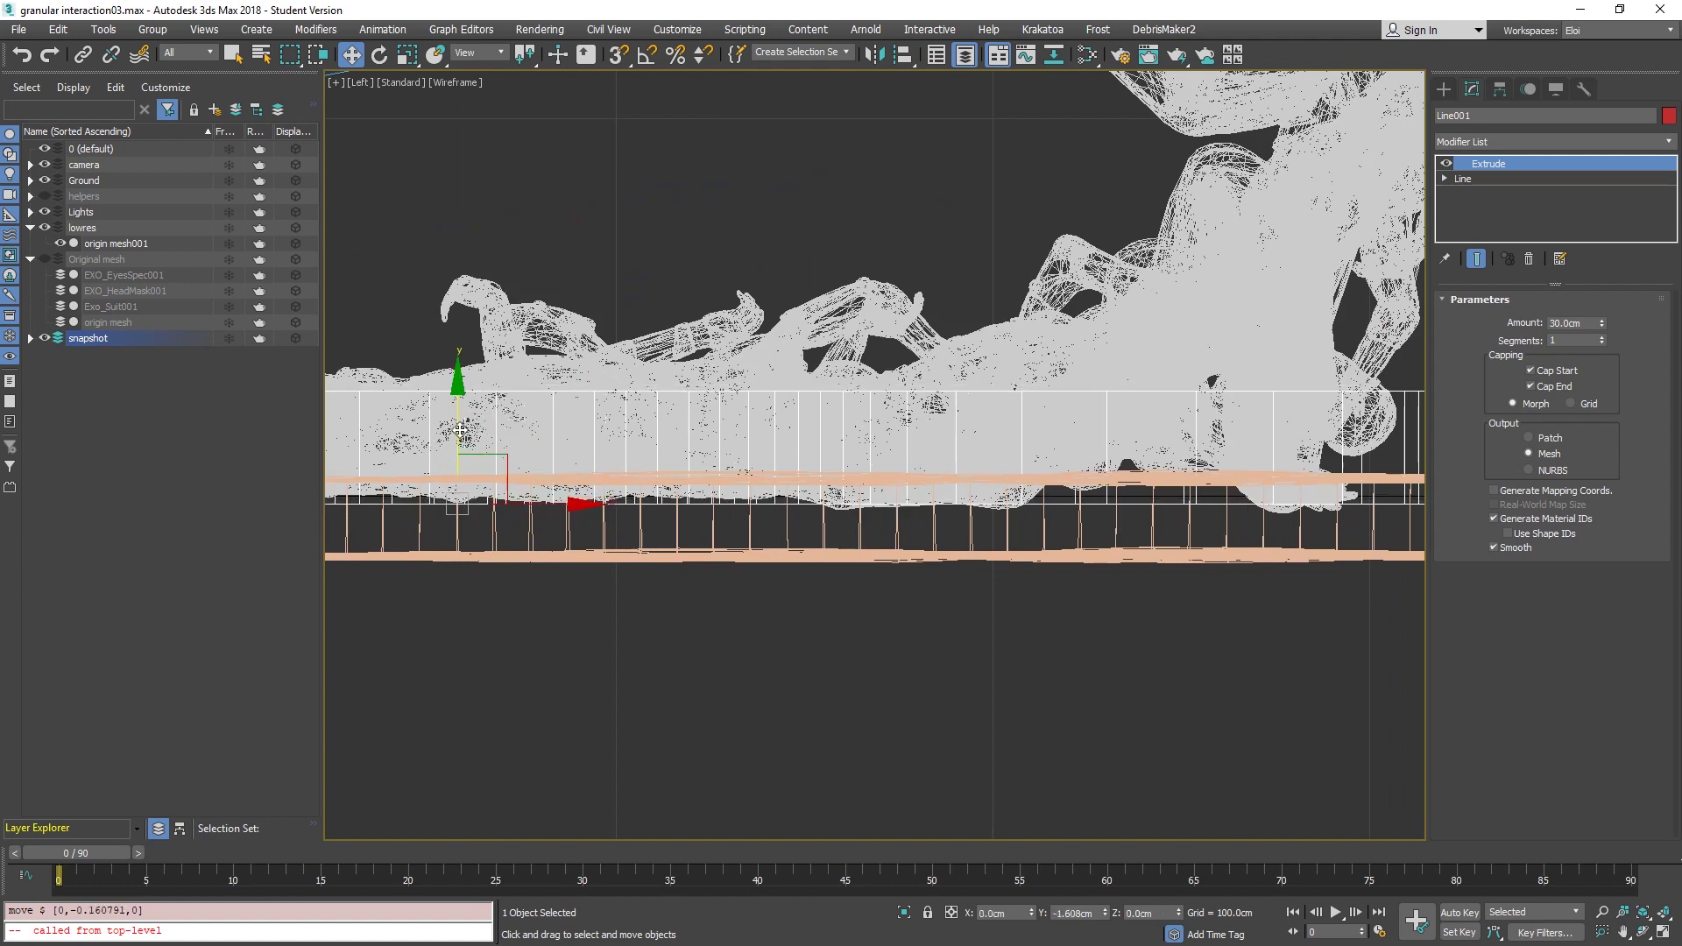
pyautogui.moveTo(456, 422); pyautogui.dragTo(469, 417)
pyautogui.keyDown('alt'); pyautogui.moveTo(469, 417); pyautogui.dragTo(1051, 390, button='middle'); pyautogui.keyUp('alt')
pyautogui.press('F3')
pyautogui.click(1444, 88)
# Create a ProCutter with the slab as cutter, enabling Stock Inside Cutter and the advanced options.
pyautogui.click(1585, 286)
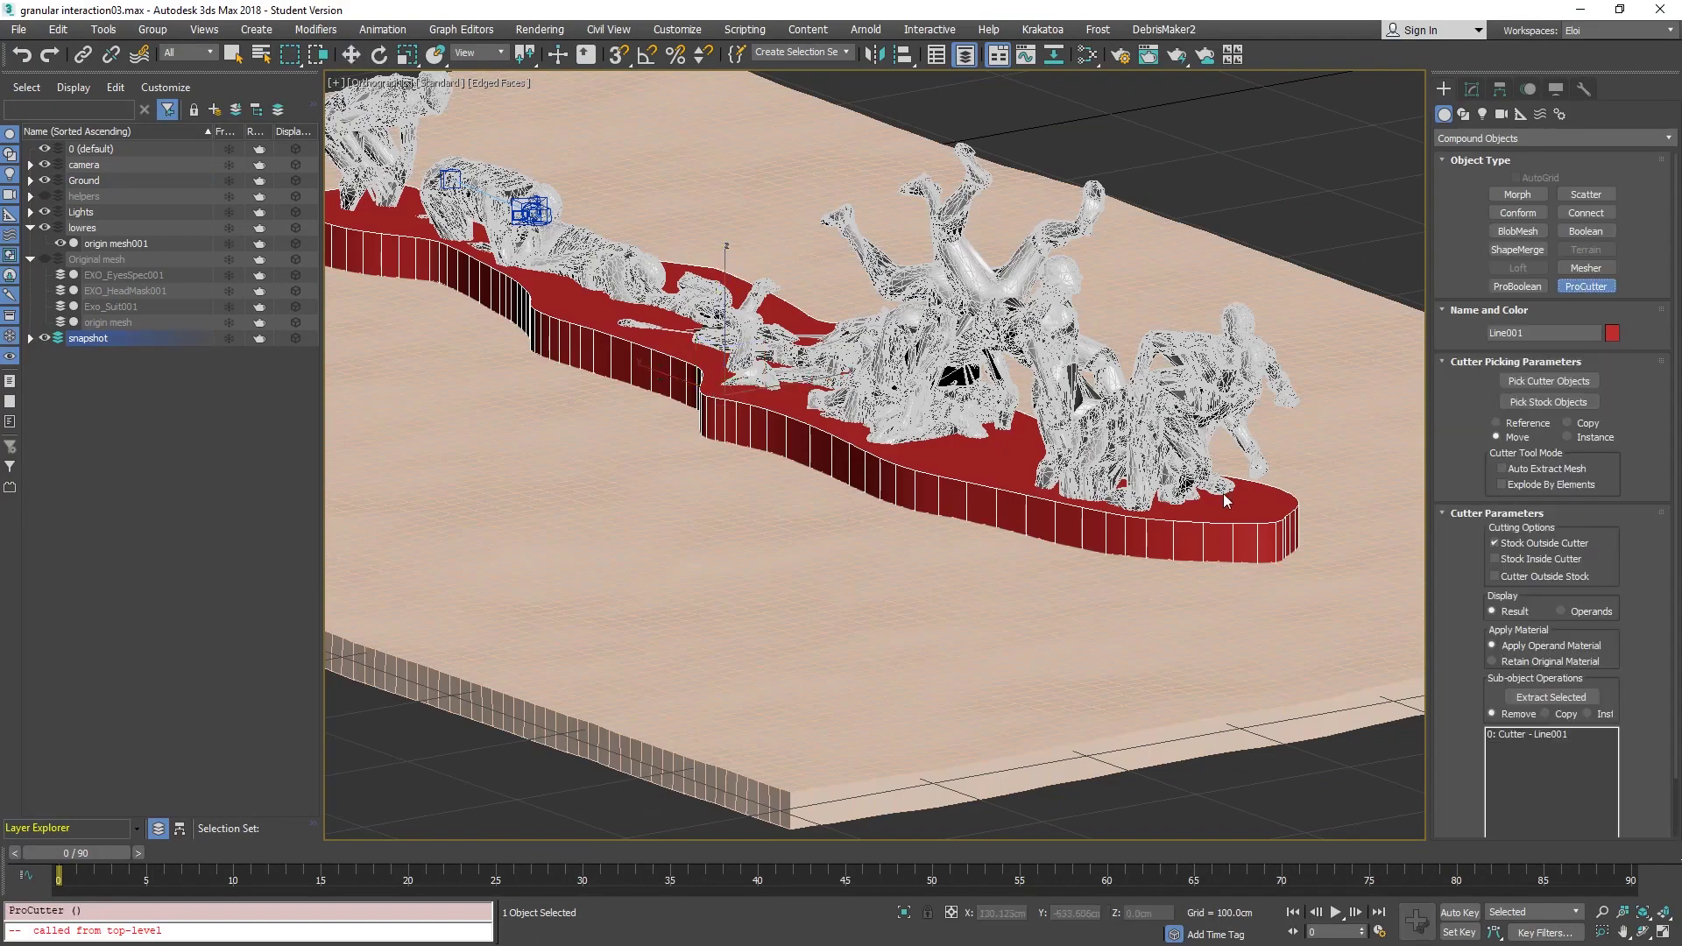
pyautogui.scroll(-3, 1531, 370)
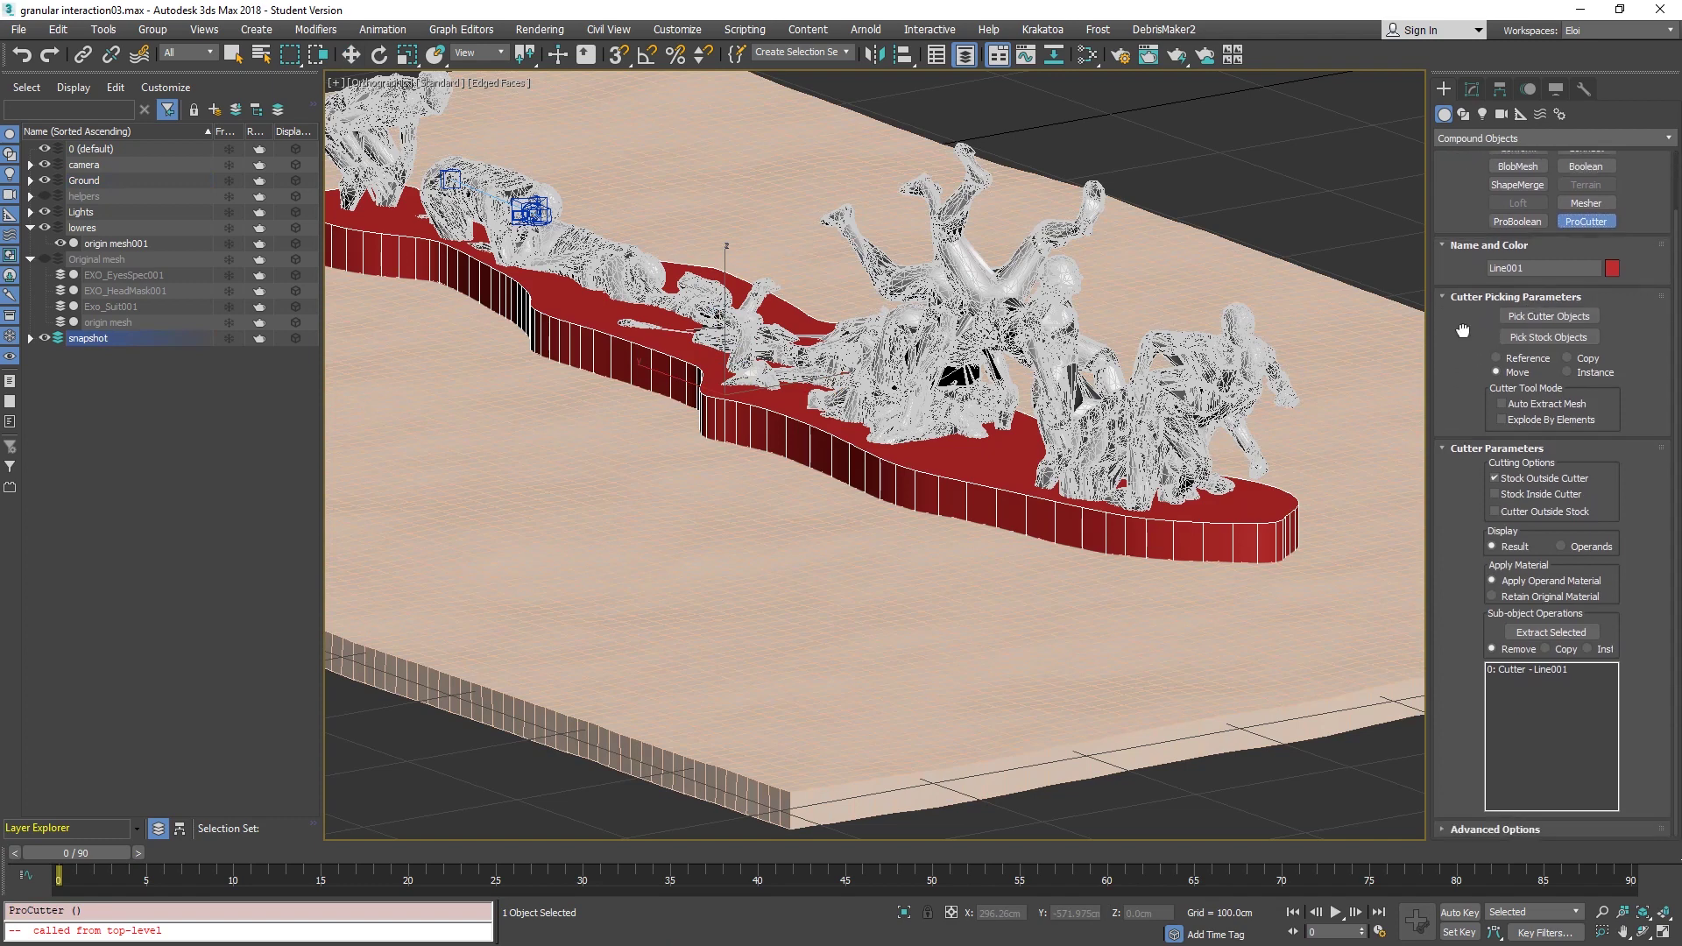
pyautogui.click(1494, 479)
pyautogui.click(1497, 495)
pyautogui.click(1496, 833)
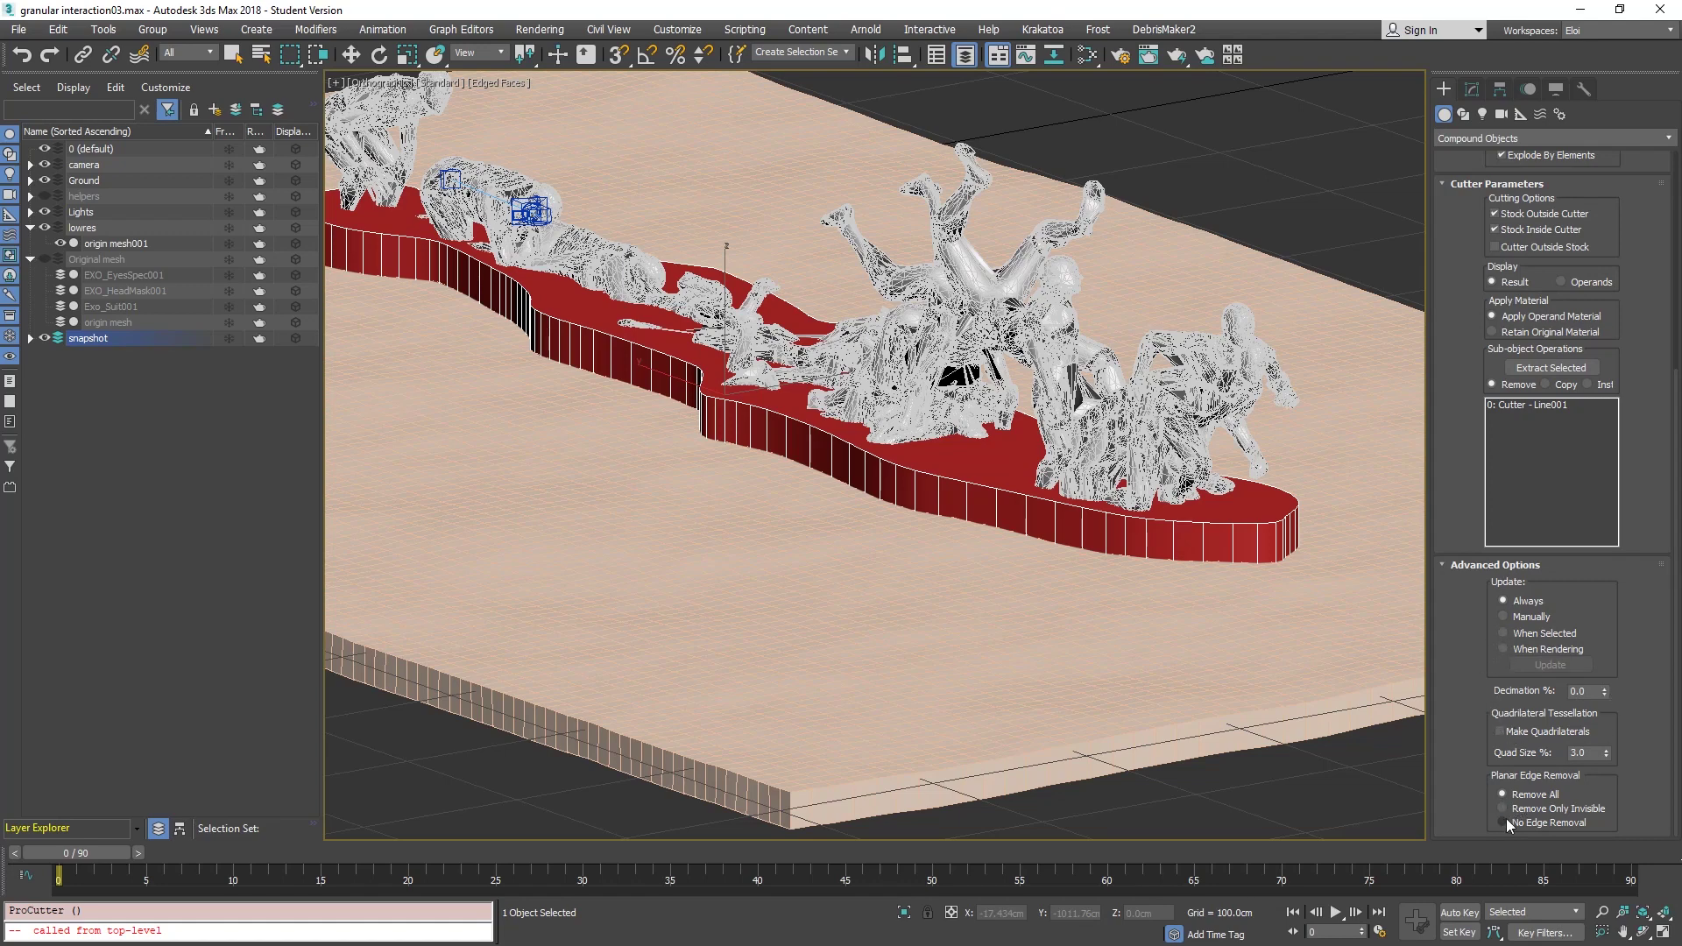
pyautogui.scroll(2, 1470, 448)
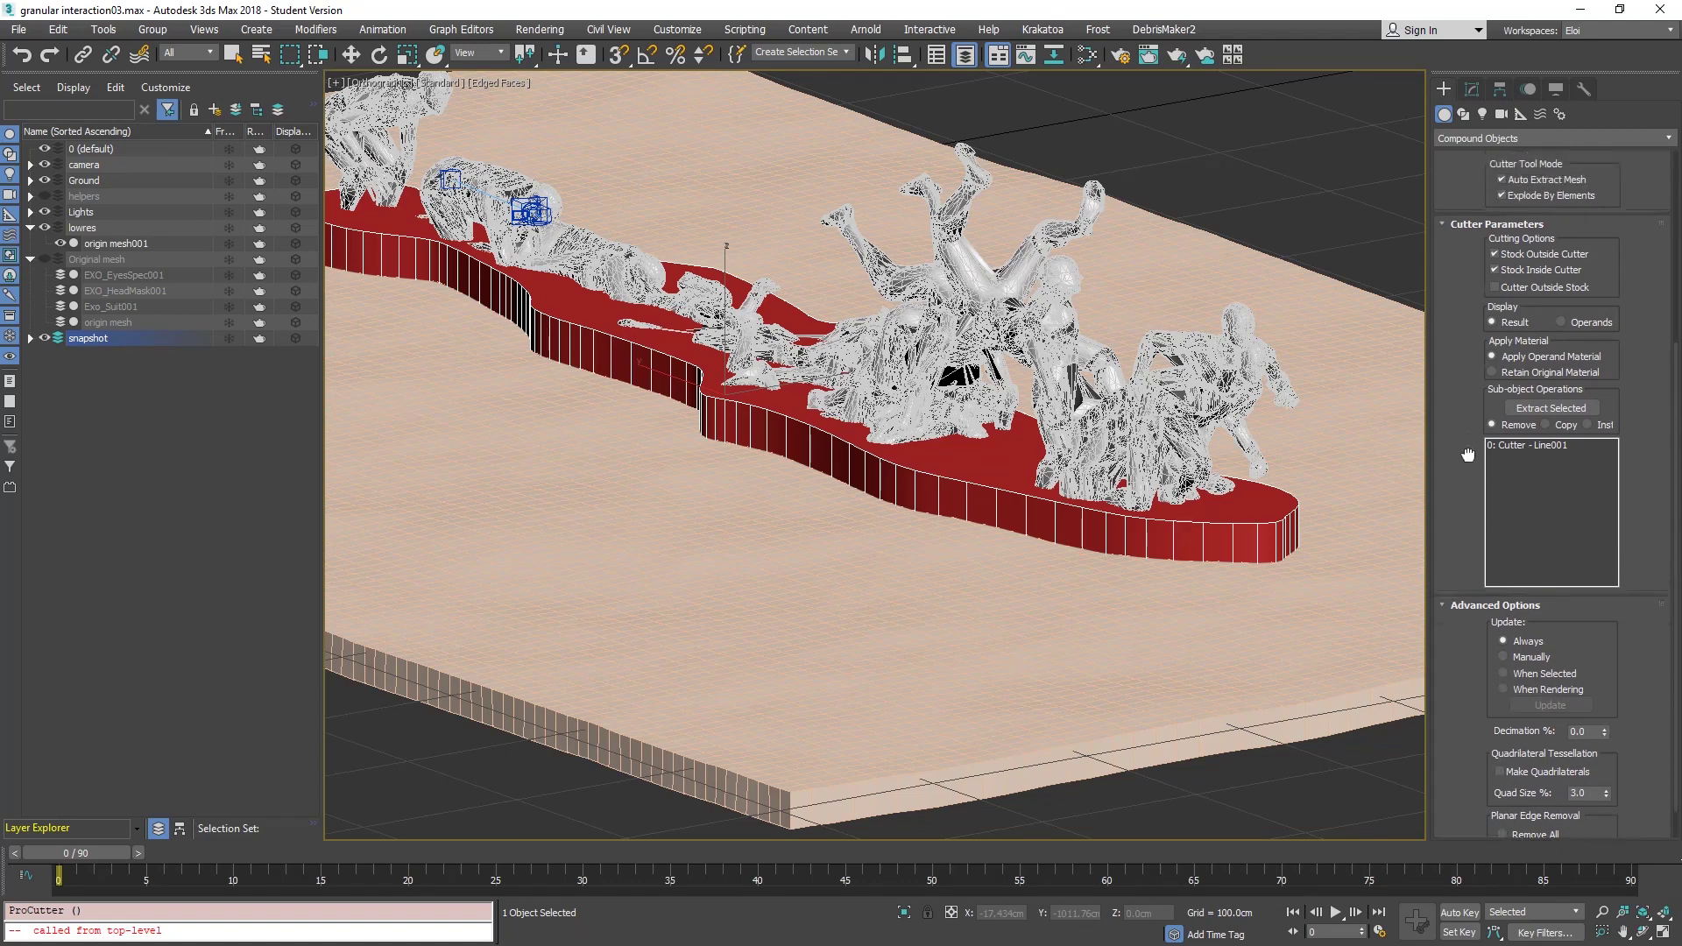
pyautogui.scroll(5, 1469, 455)
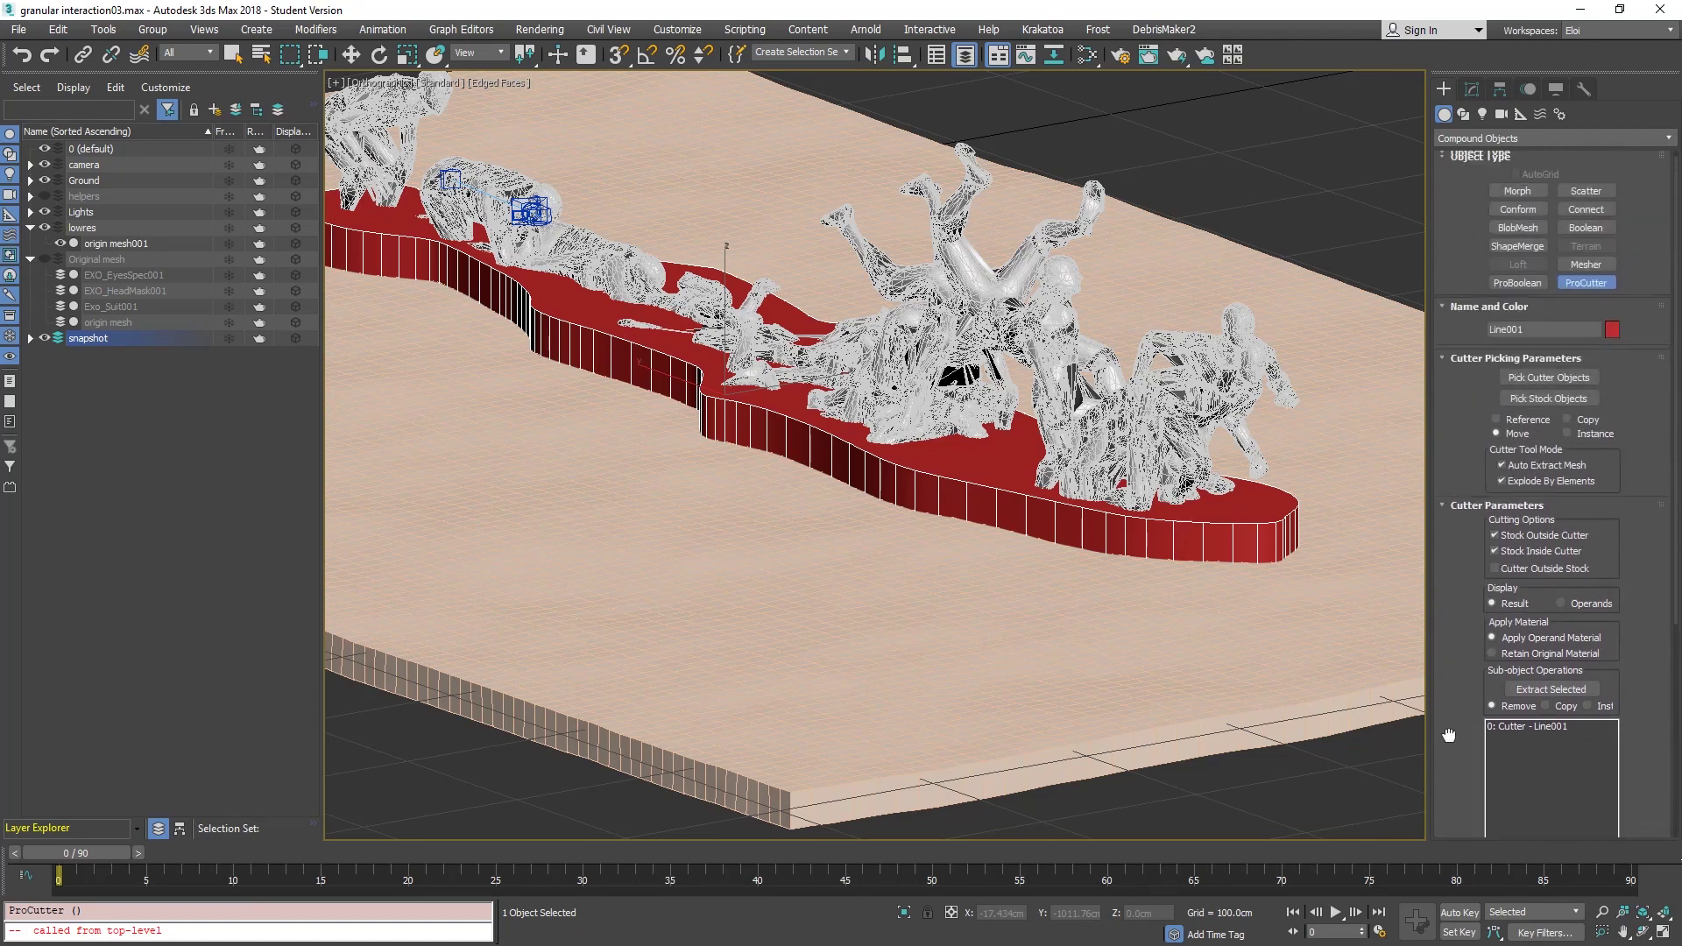
# Pick the ground as the stock object and delete the leftover cutter slab.
pyautogui.click(1549, 401)
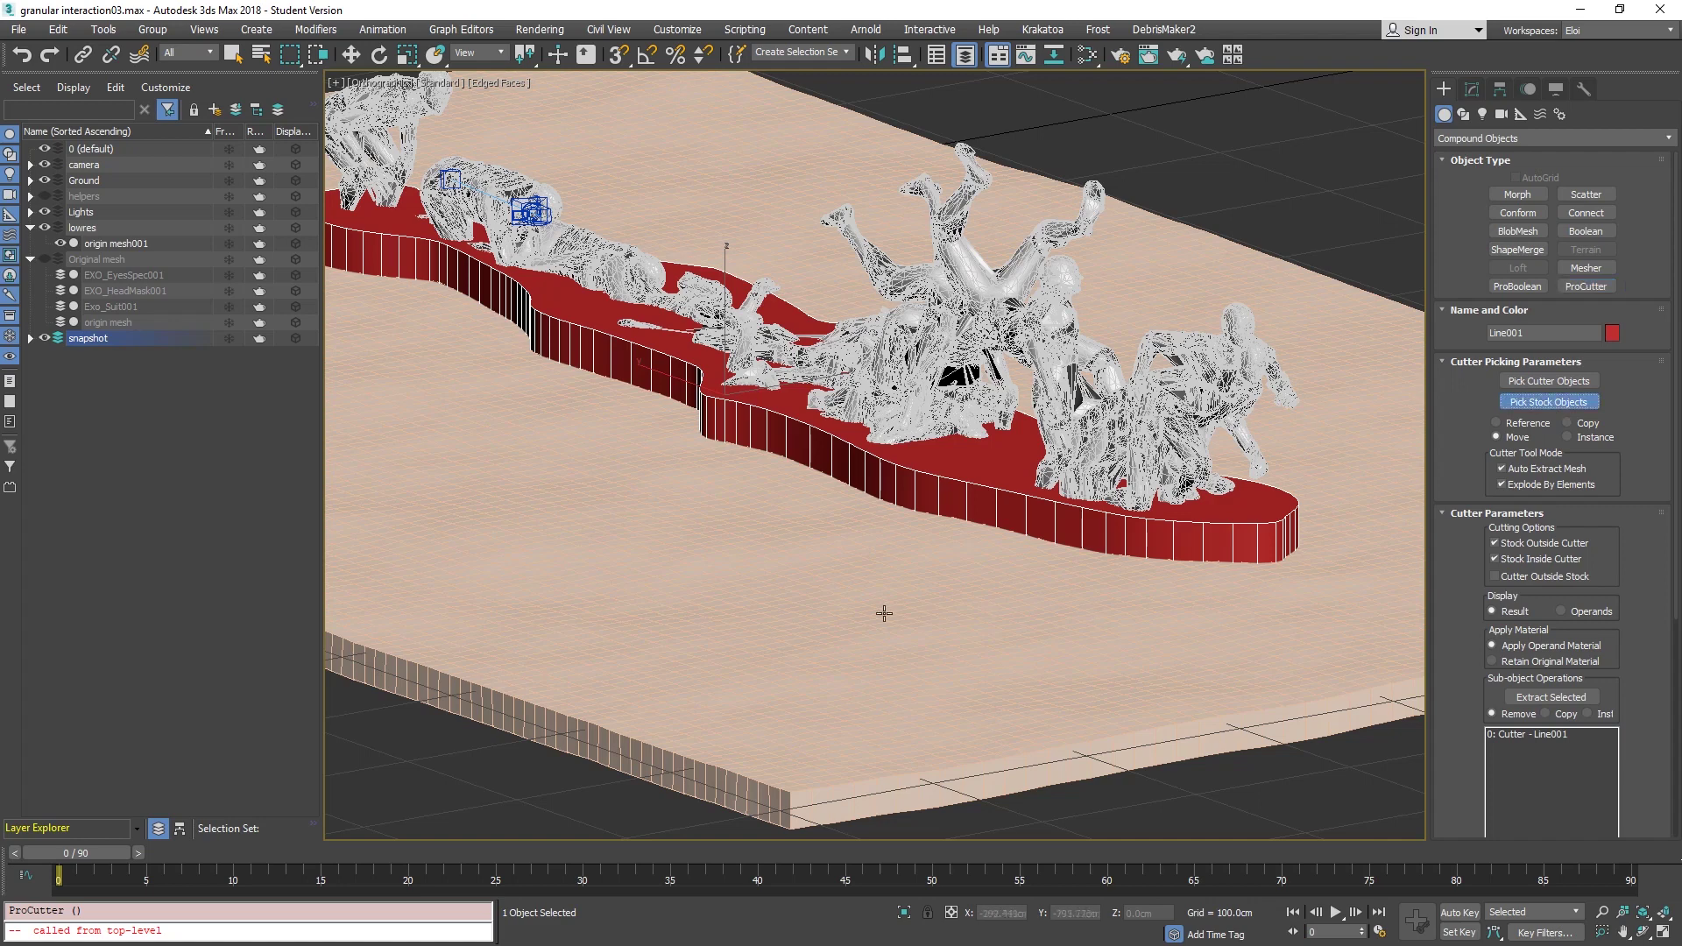
pyautogui.click(944, 582)
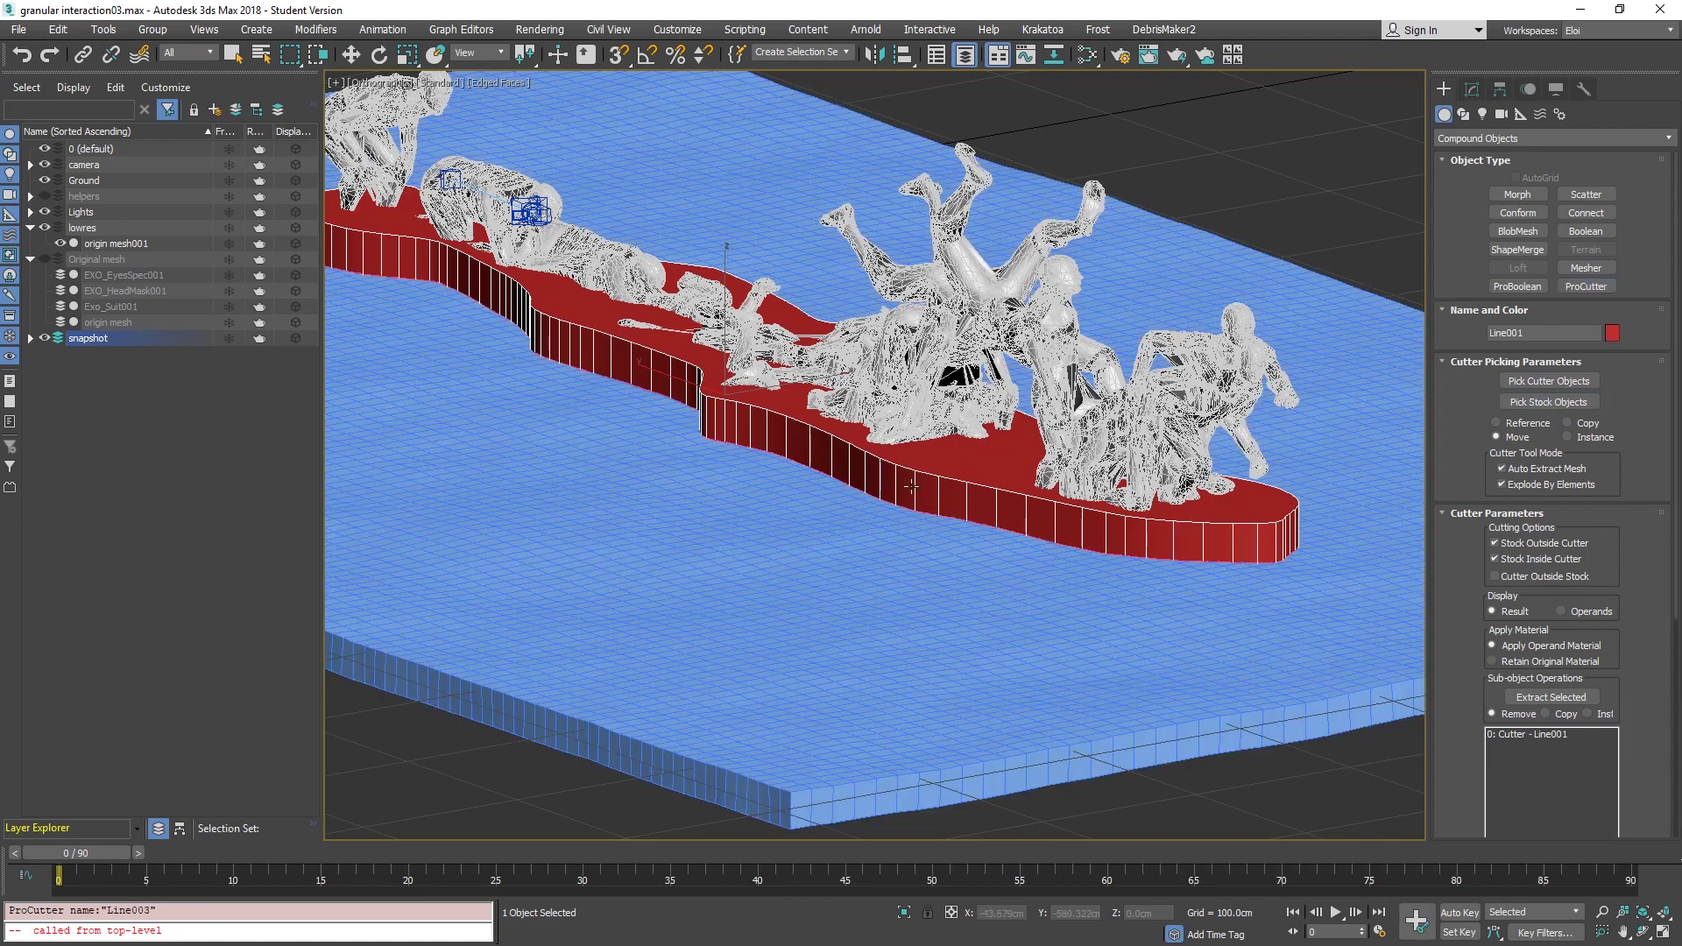
pyautogui.press('w')
pyautogui.press('Delete')
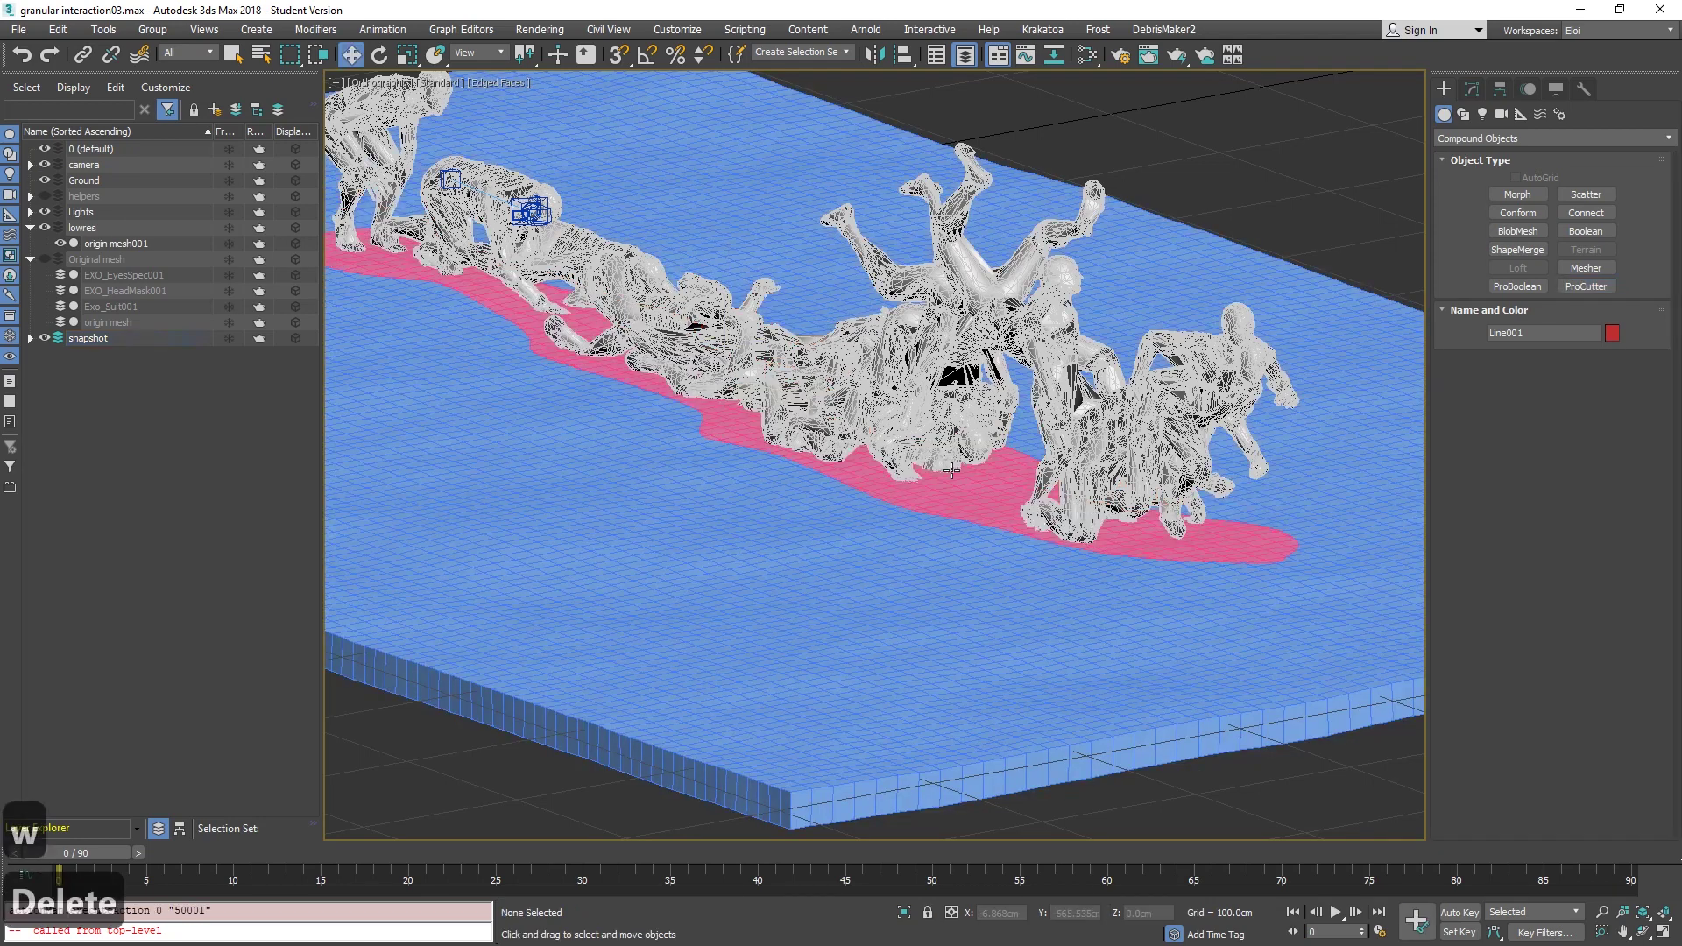
pyautogui.moveTo(858, 508); pyautogui.dragTo(993, 613, button='middle')
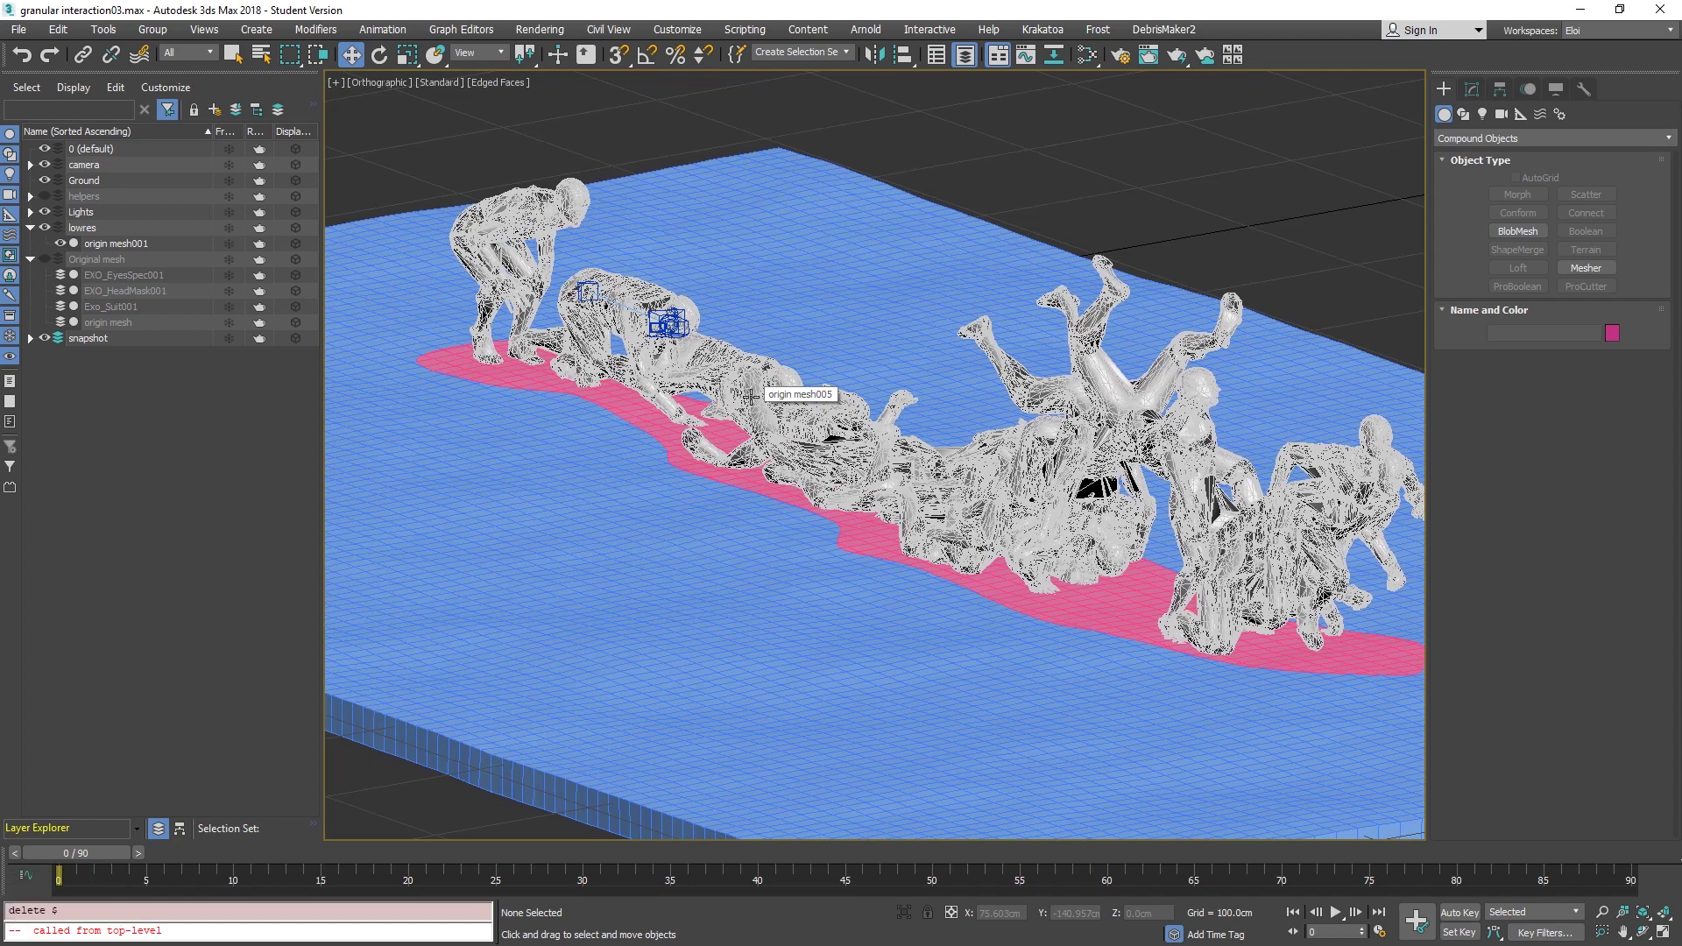
# Select the remaining ground and pink contact piece, make Ground the active layer, and hide the snapshot layer.
pyautogui.press('w')
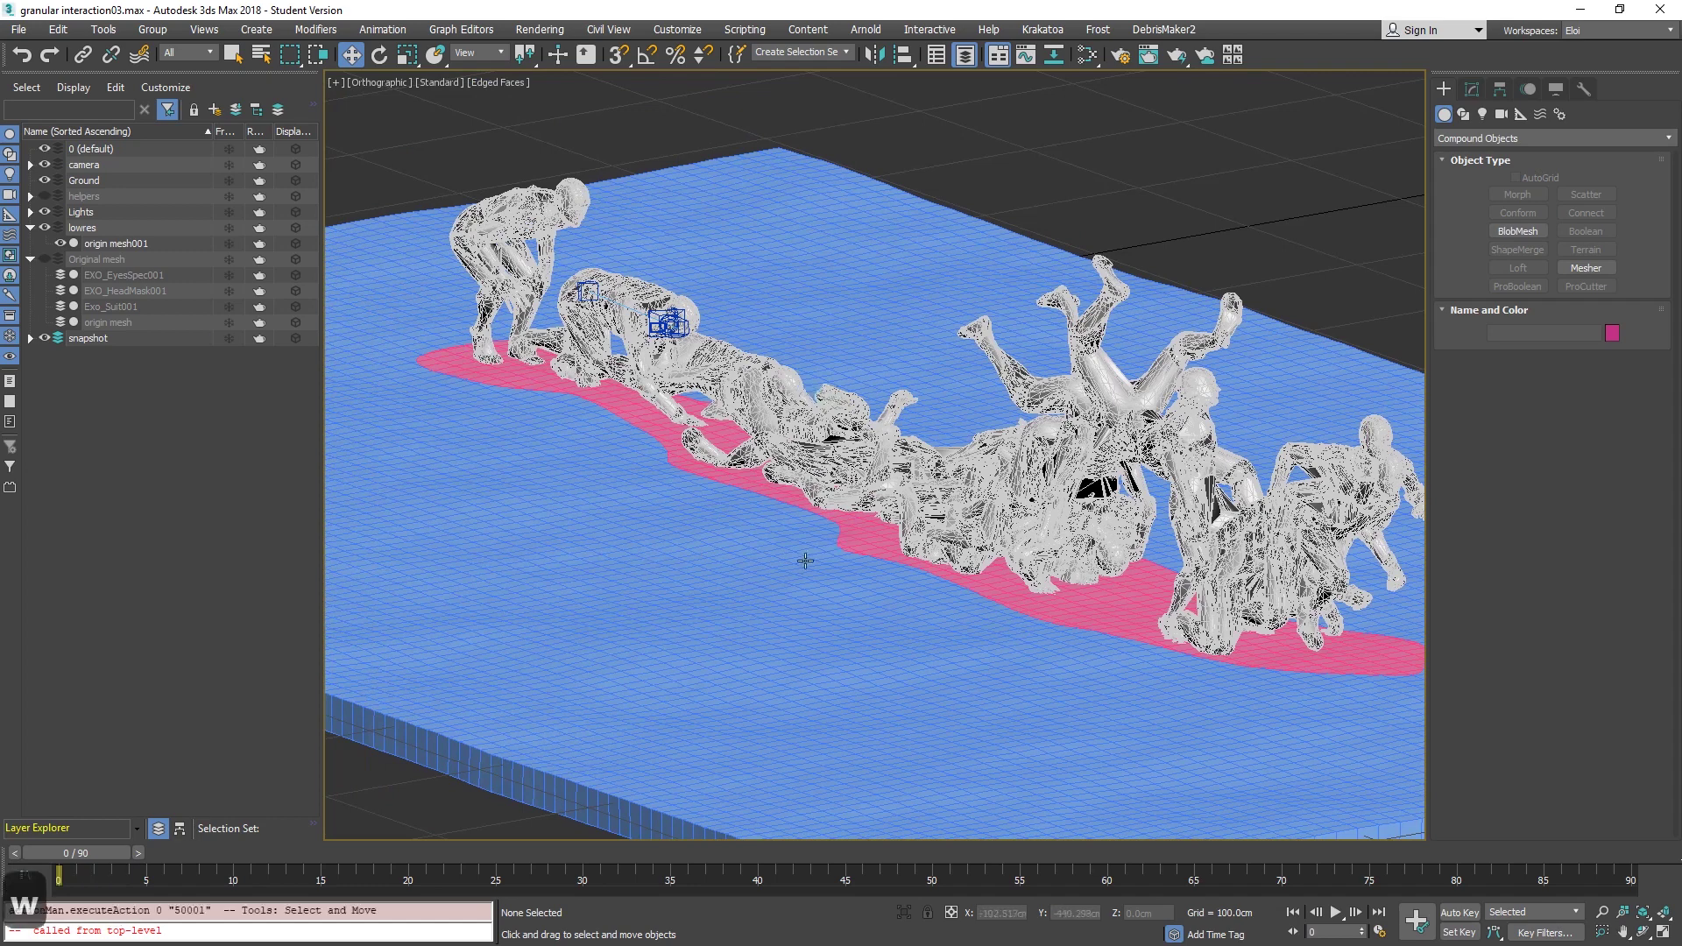
pyautogui.click(806, 558)
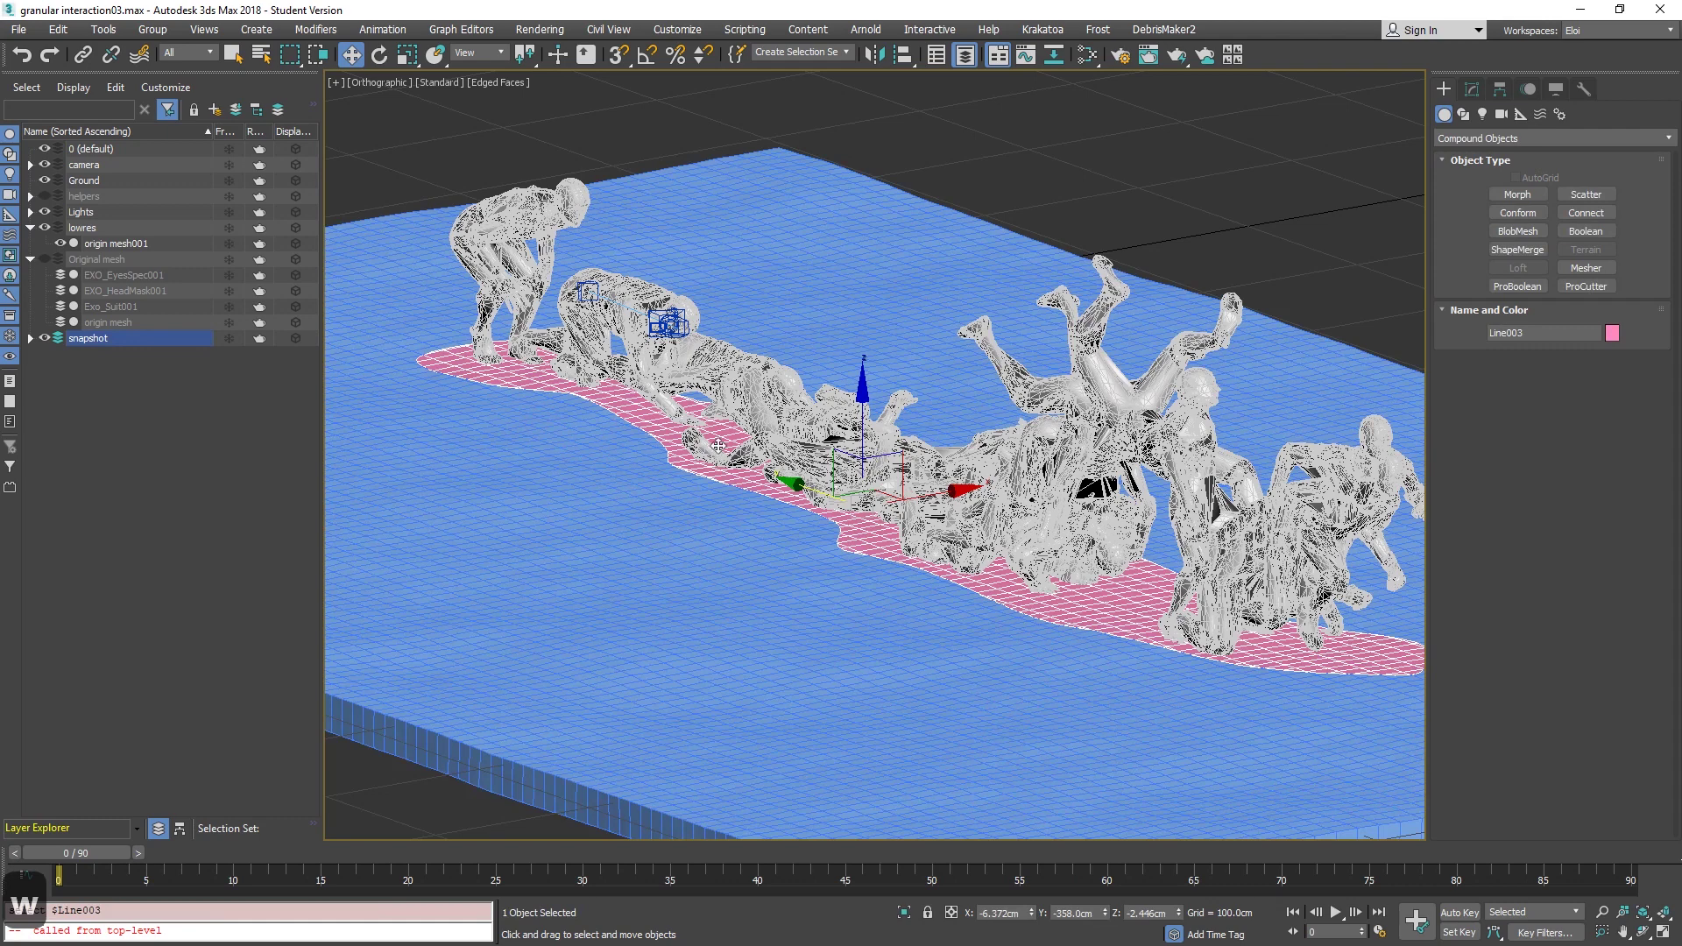
pyautogui.scroll(-3, 718, 446)
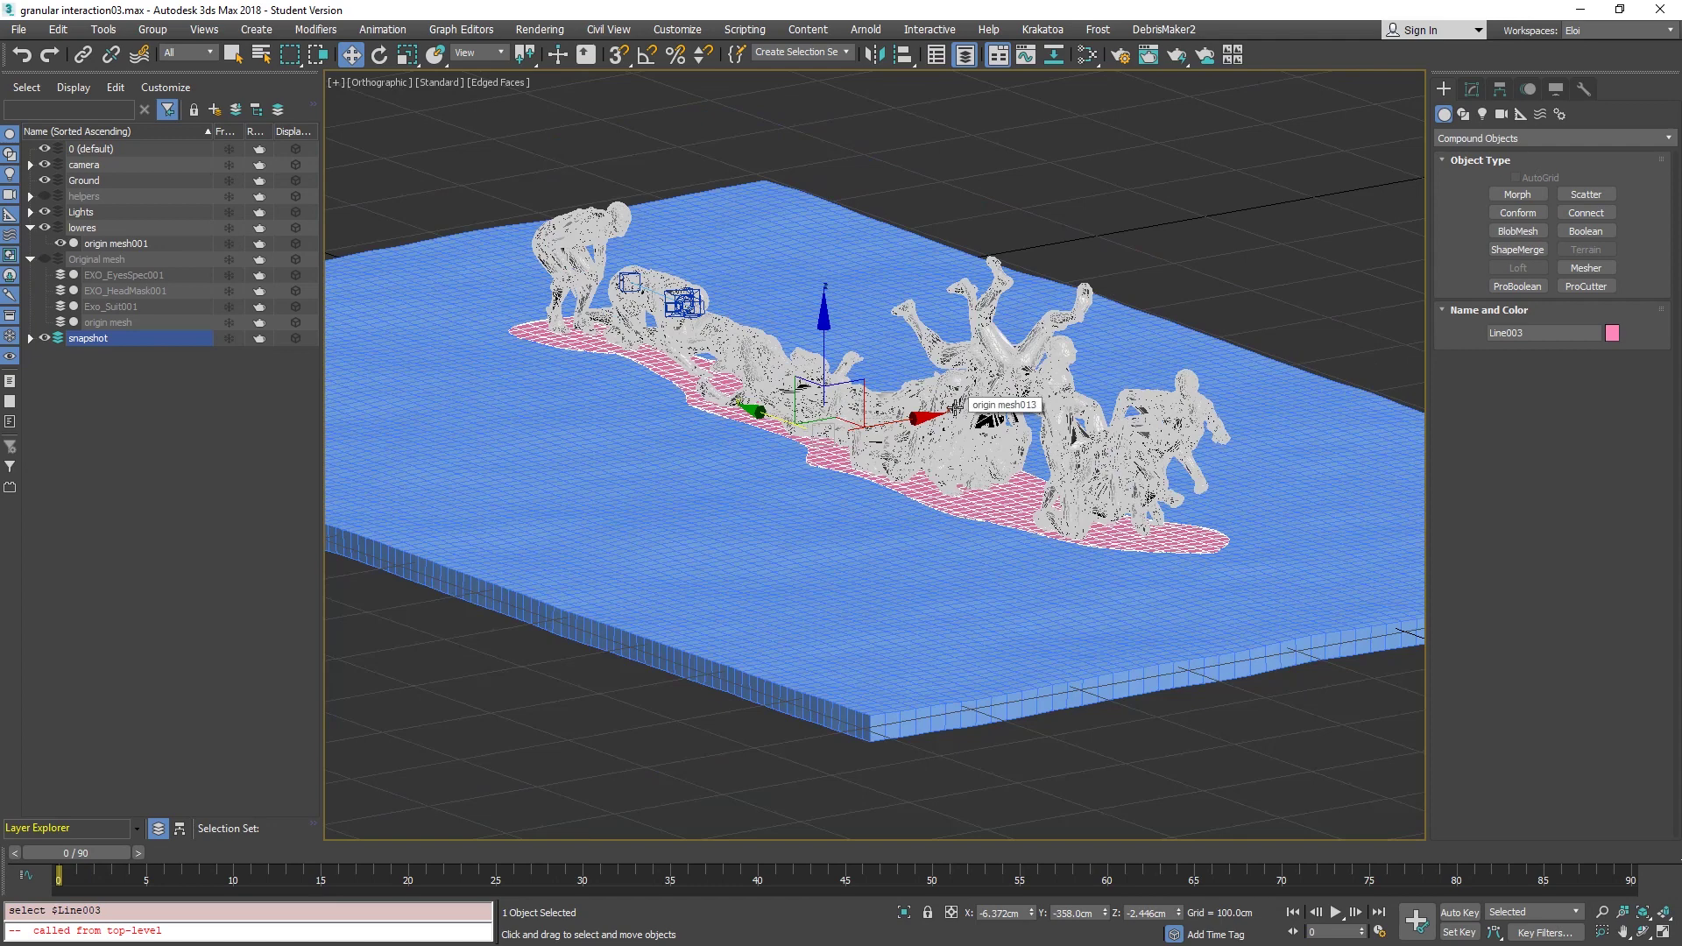
pyautogui.click(46, 338)
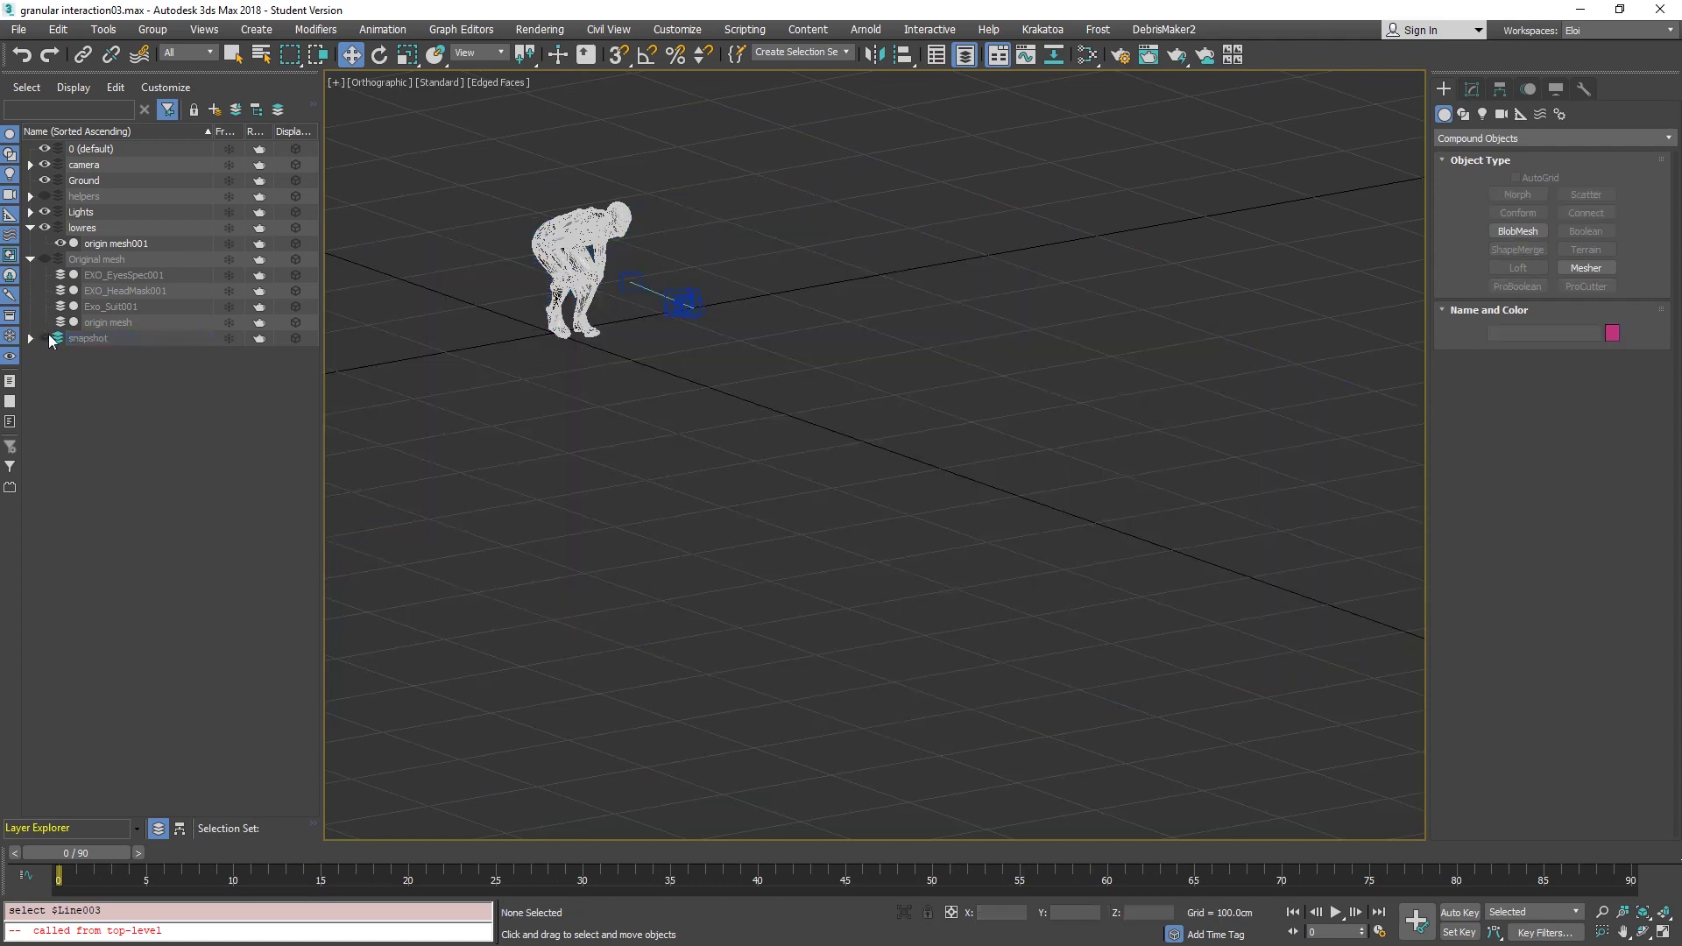
pyautogui.click(46, 339)
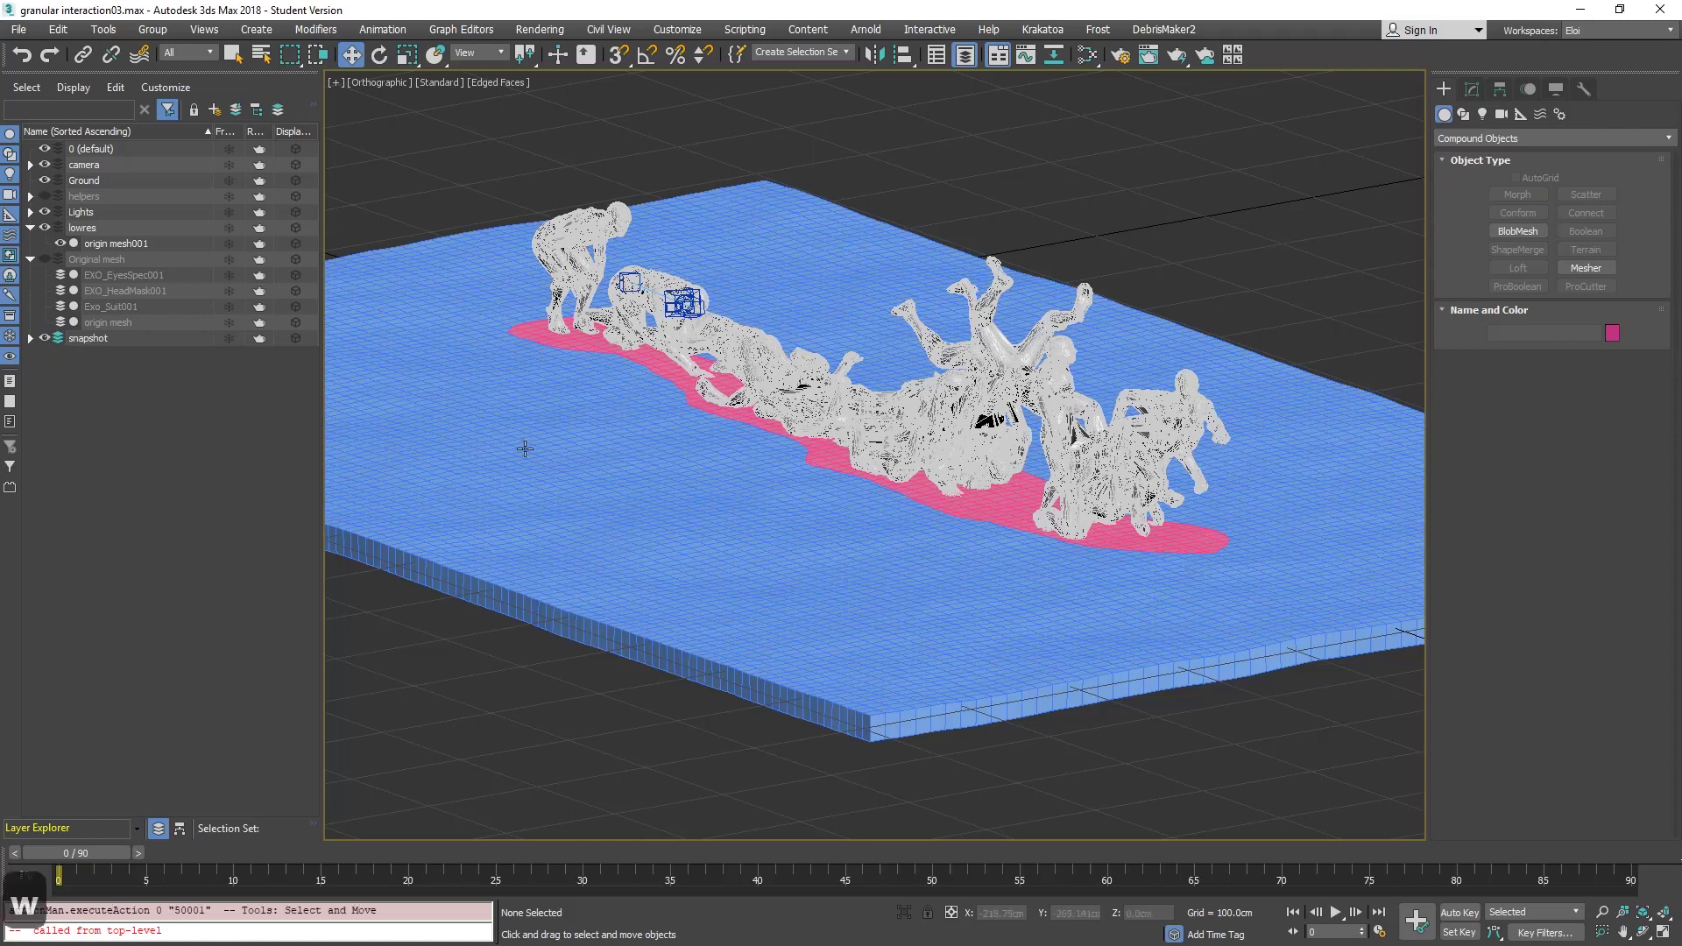
pyautogui.click(771, 462)
pyautogui.keyDown('ctrl'); pyautogui.click(827, 453); pyautogui.keyUp('ctrl')
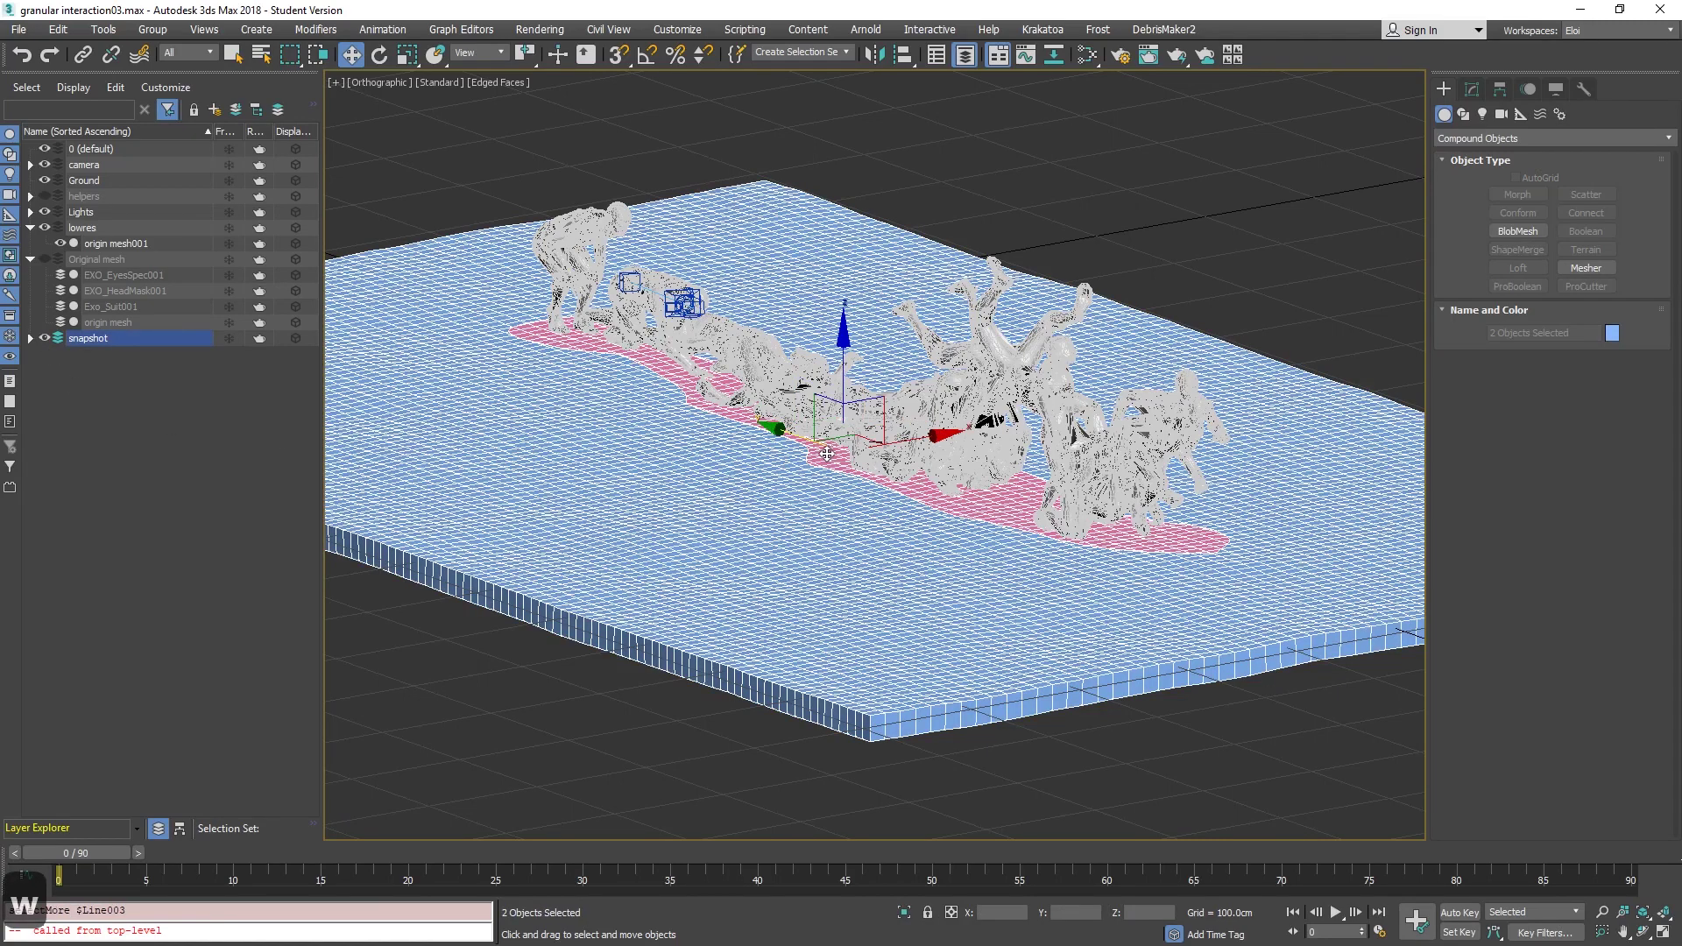
pyautogui.click(60, 182)
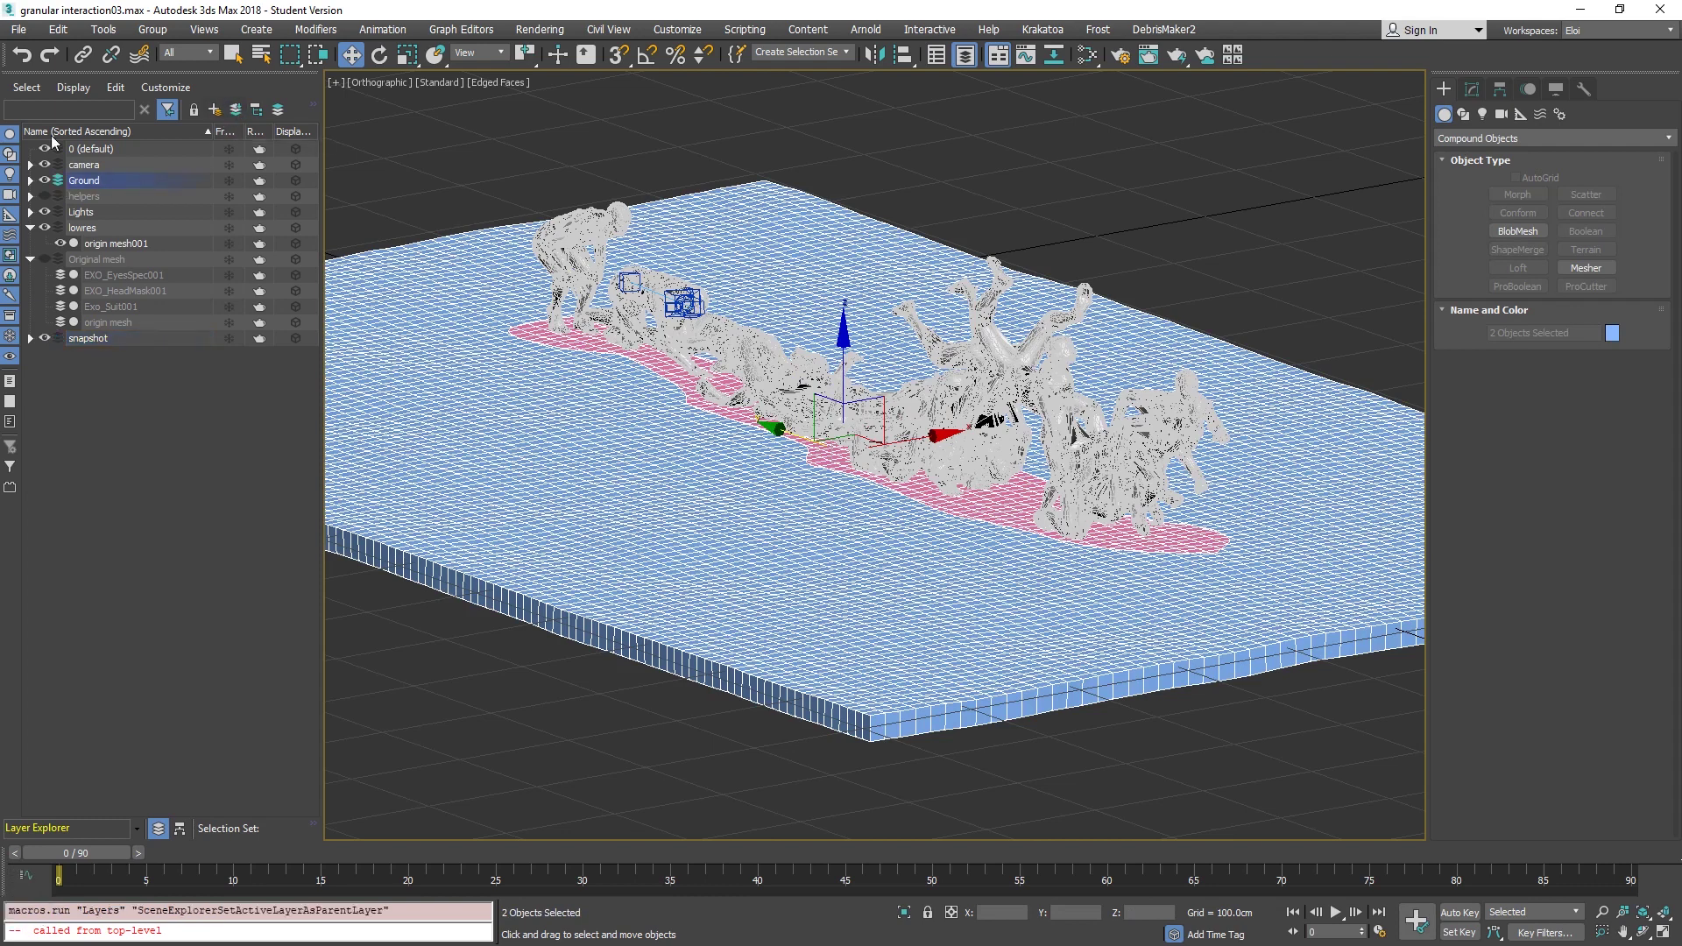
pyautogui.click(44, 338)
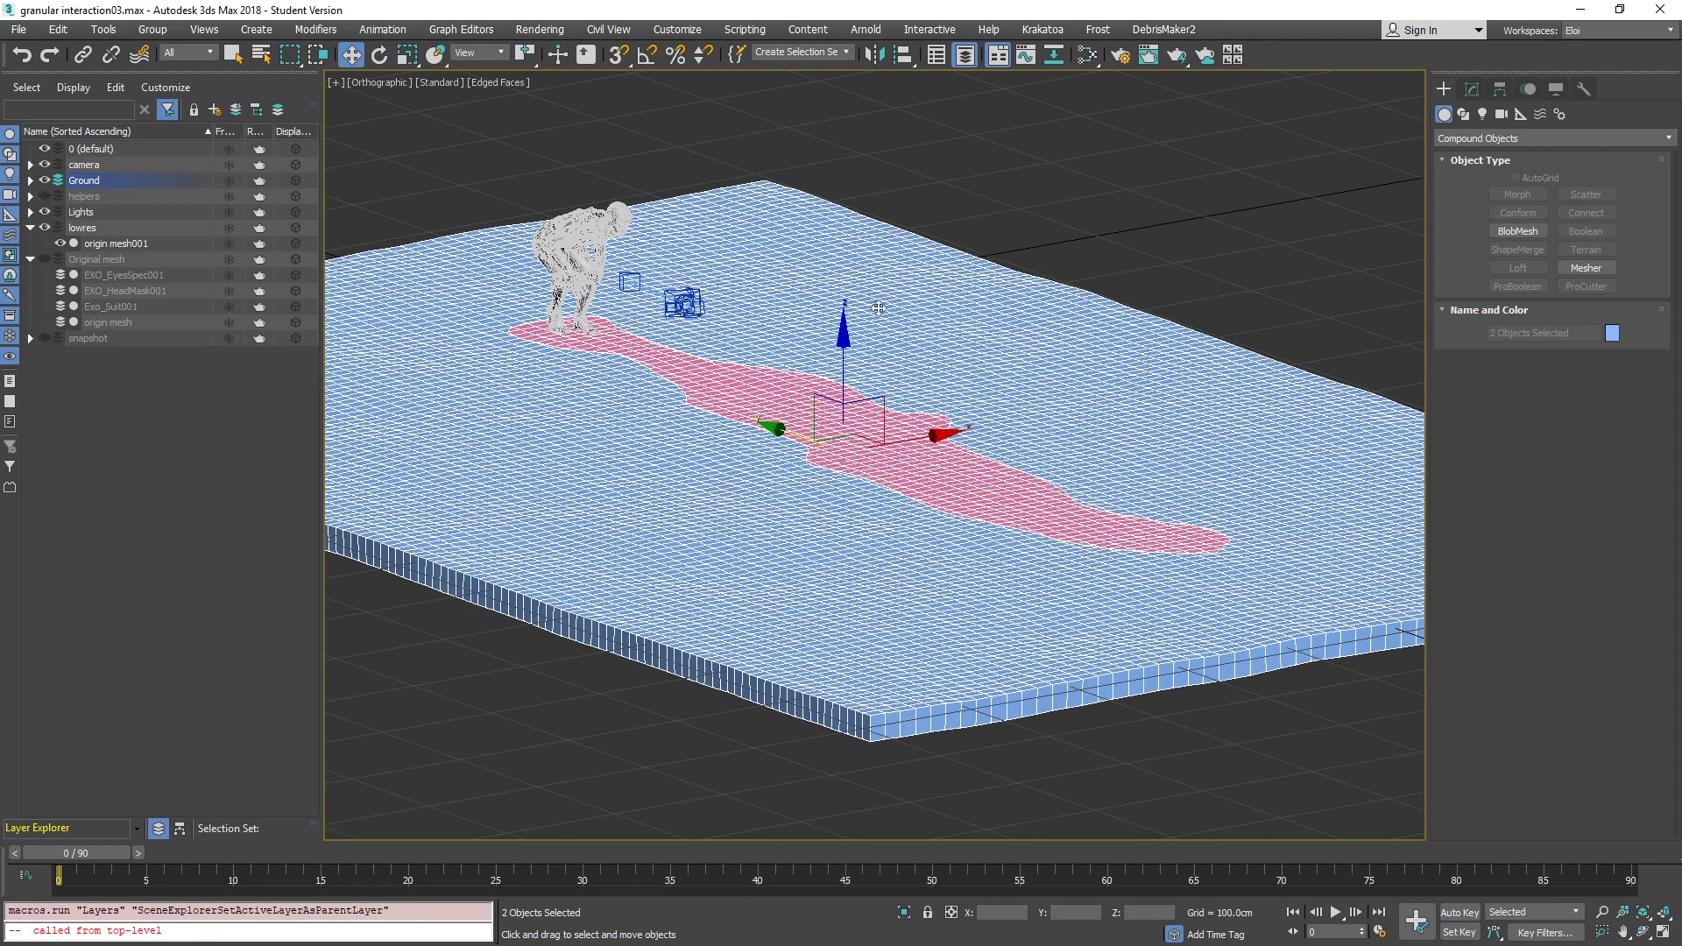
# Turn off edged faces, frame the crouching character and pink path, and select origin mesh001.
pyautogui.press('F4')
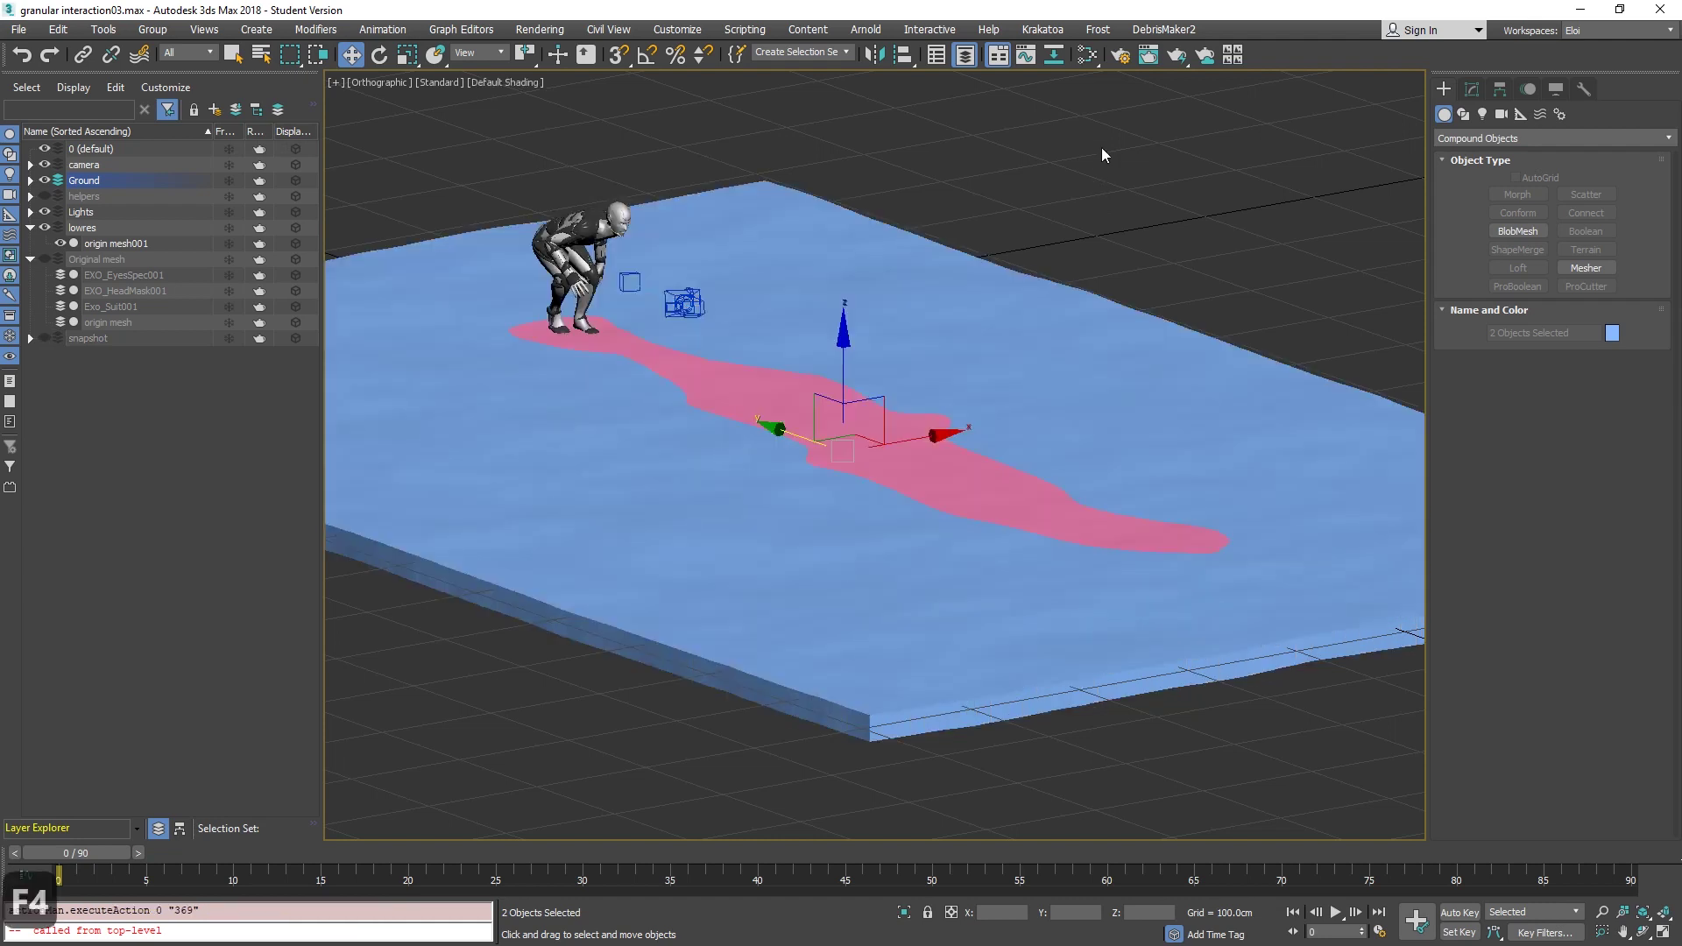
pyautogui.moveTo(868, 143); pyautogui.dragTo(921, 158, button='middle')
pyautogui.scroll(3, 613, 267)
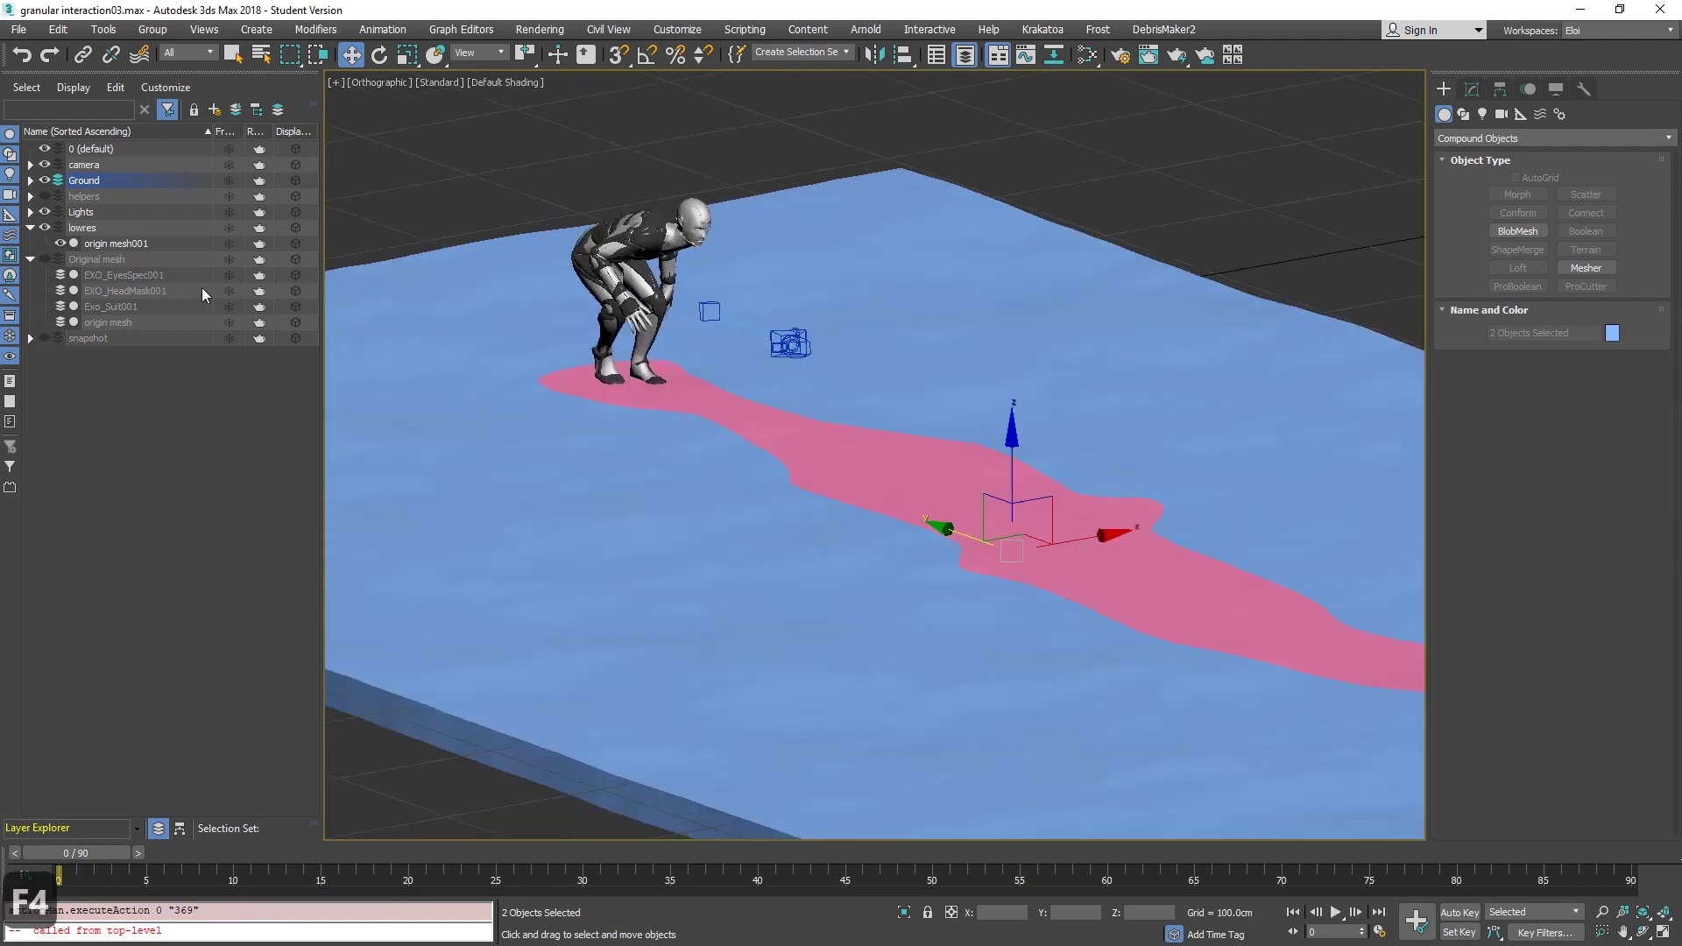
pyautogui.click(102, 246)
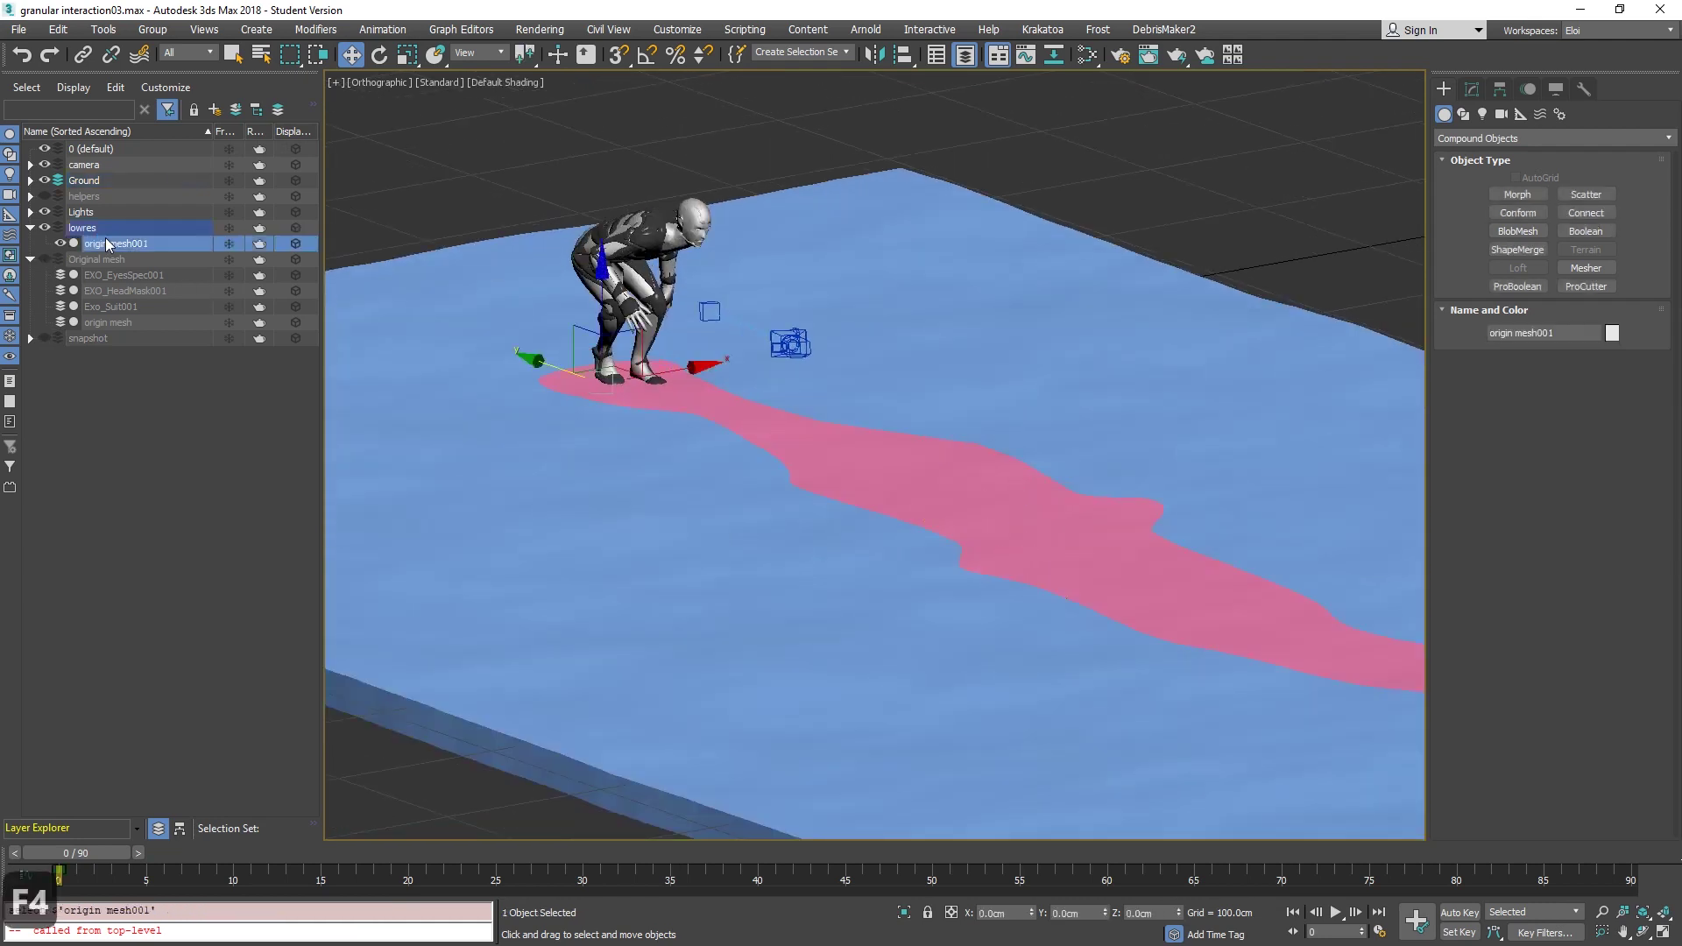
pyautogui.keyDown('alt'); pyautogui.moveTo(587, 291); pyautogui.dragTo(605, 234, button='middle'); pyautogui.keyUp('alt')
pyautogui.press('F4')
pyautogui.press('F4')
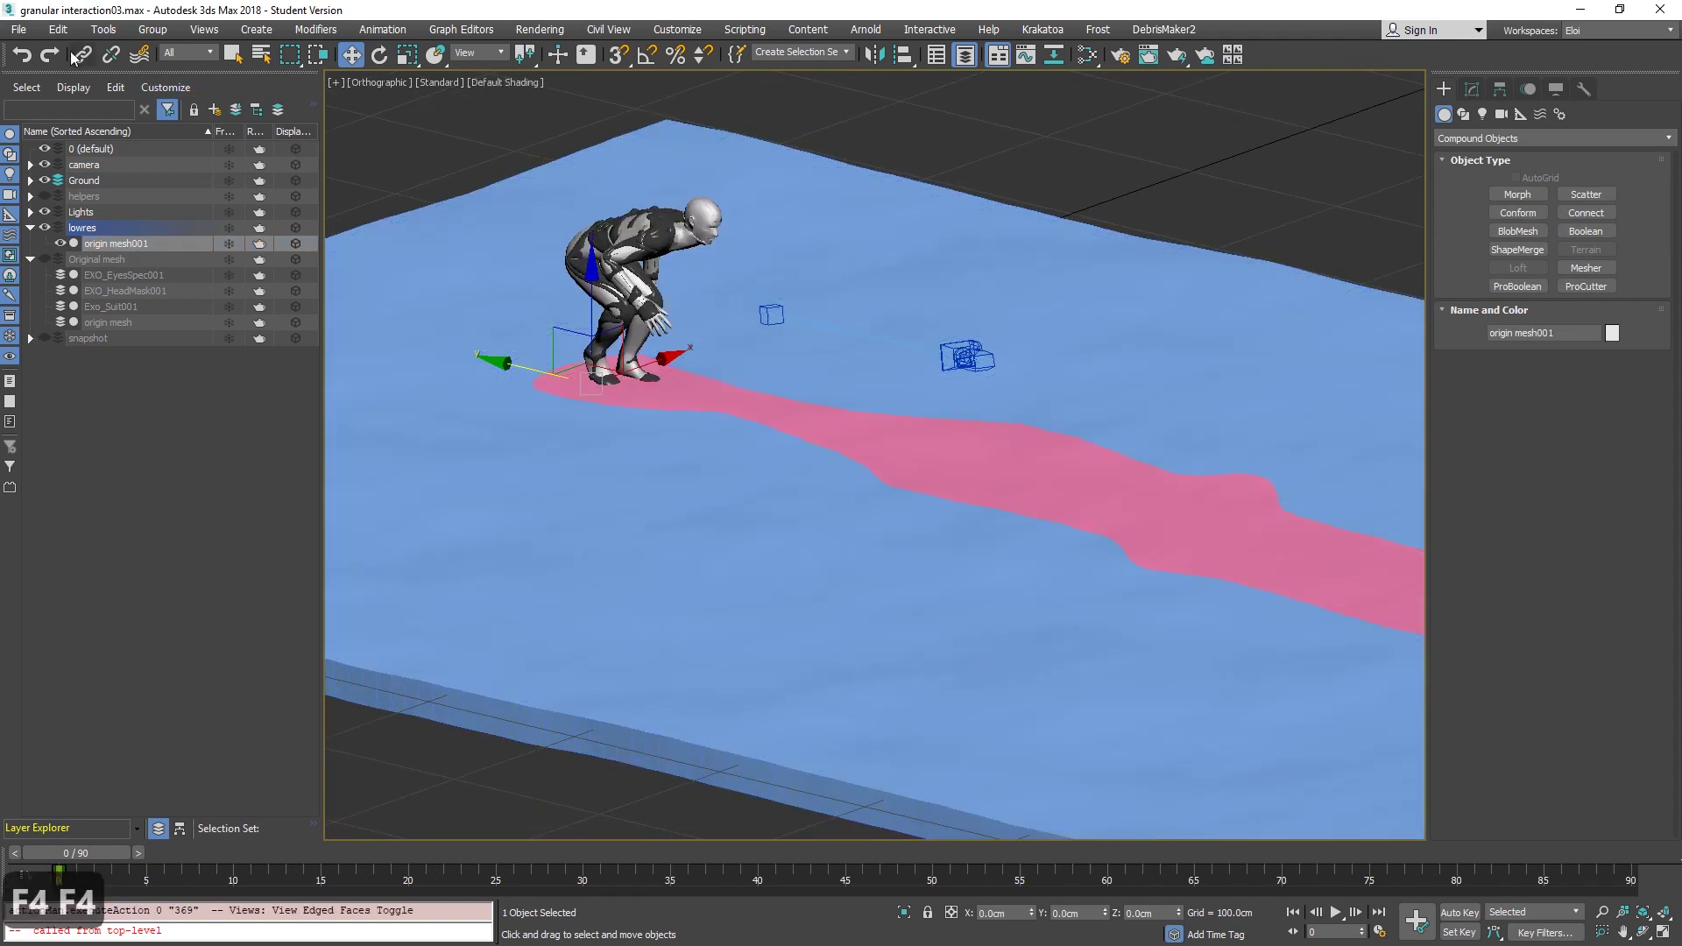
# Export the selected origin mesh001 as Alembic 'character.ABC' into the granular interaction folder.
pyautogui.click(3, 29)
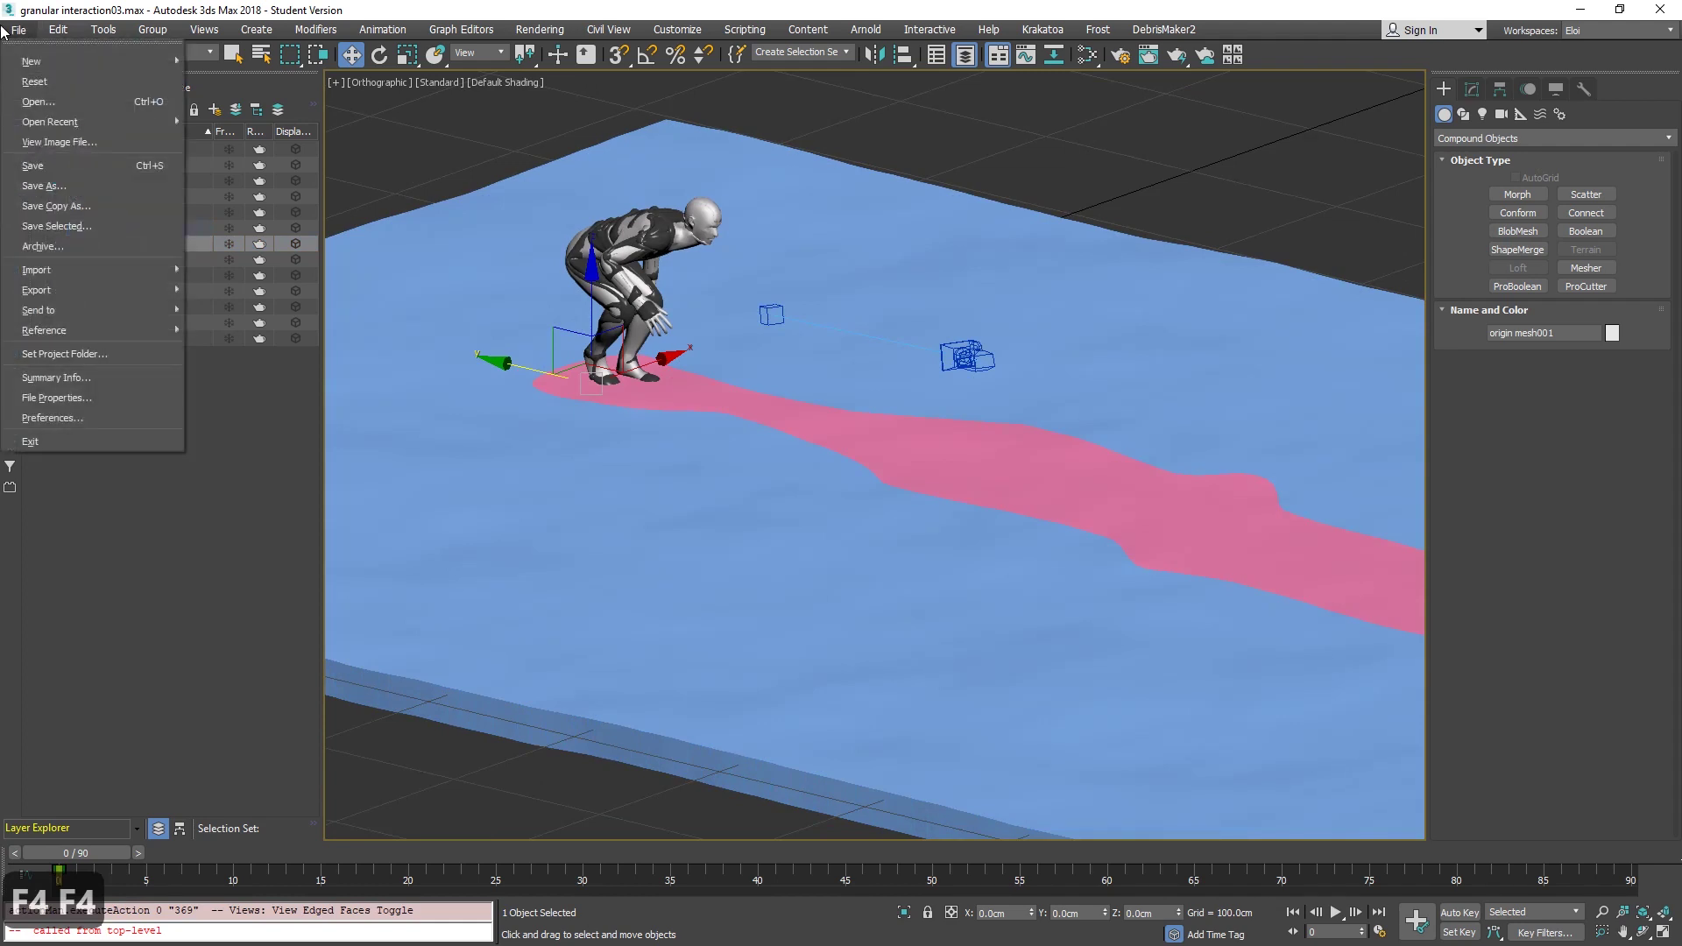
pyautogui.moveTo(65, 290)
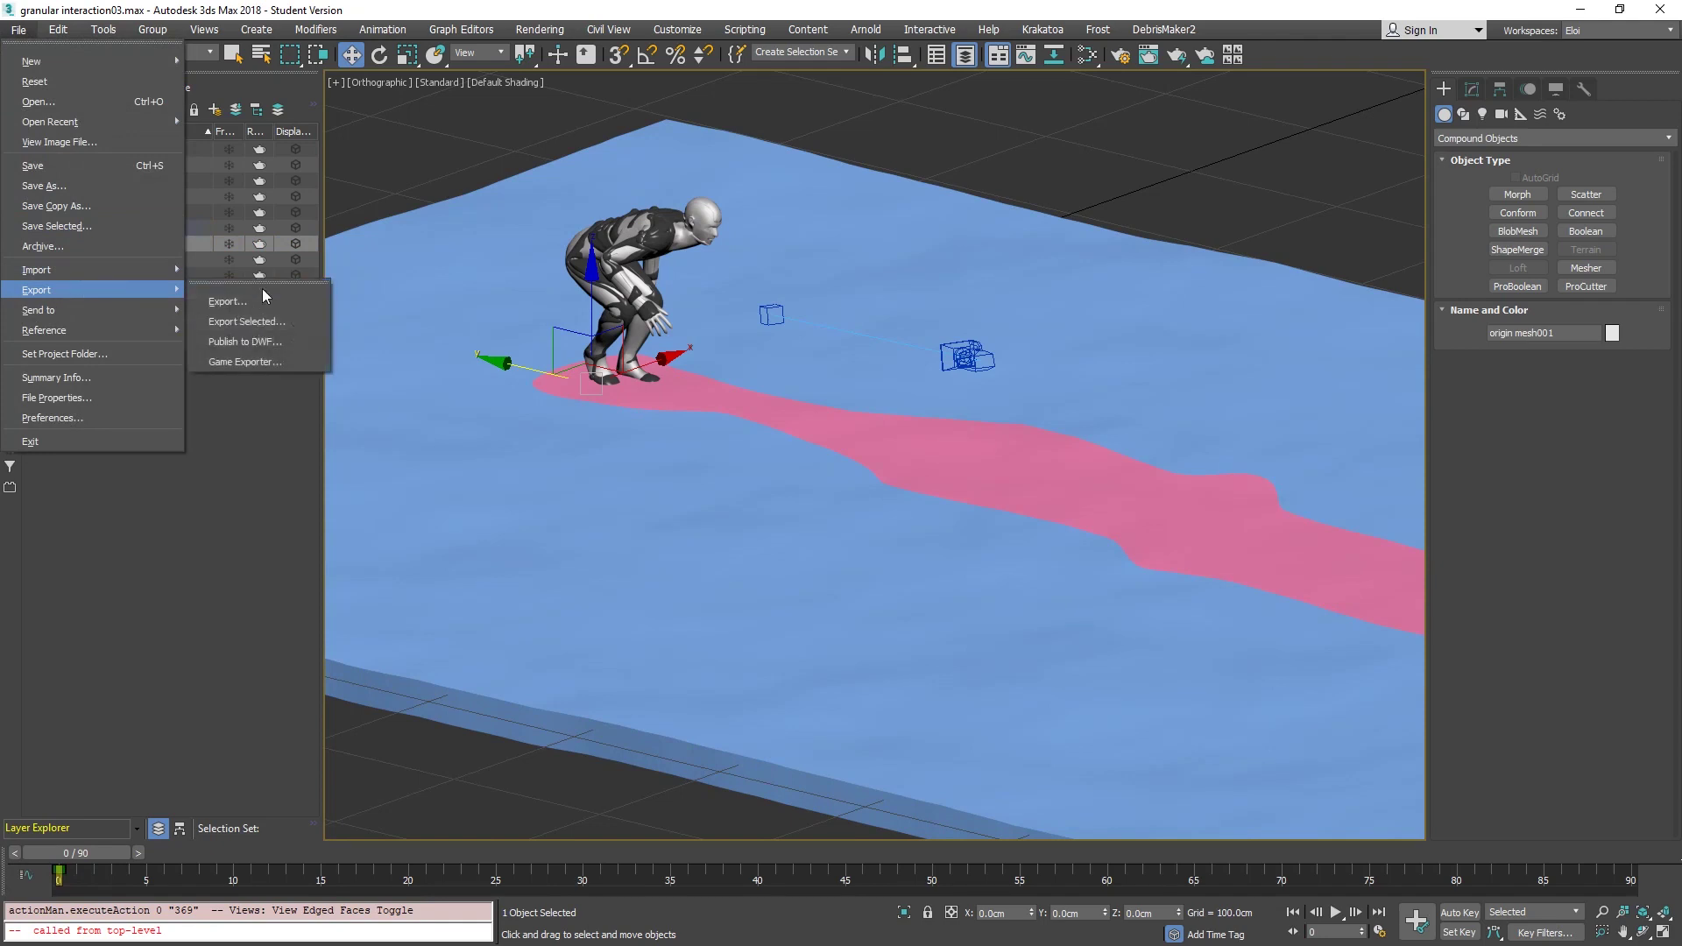
pyautogui.click(263, 321)
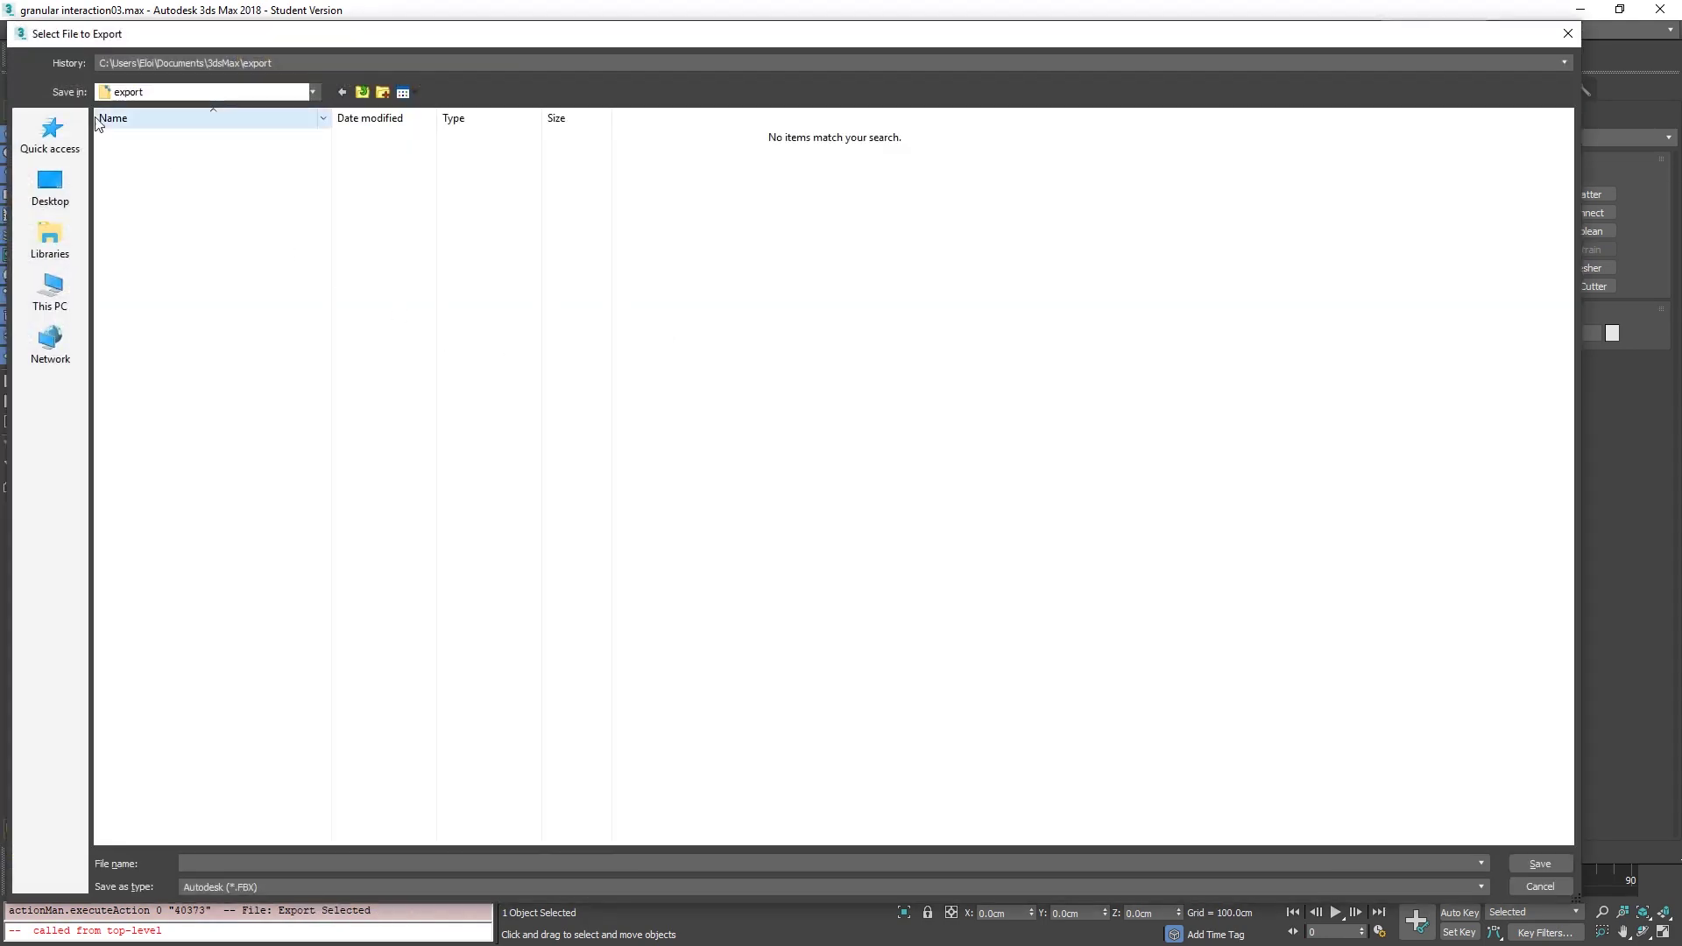
pyautogui.click(50, 293)
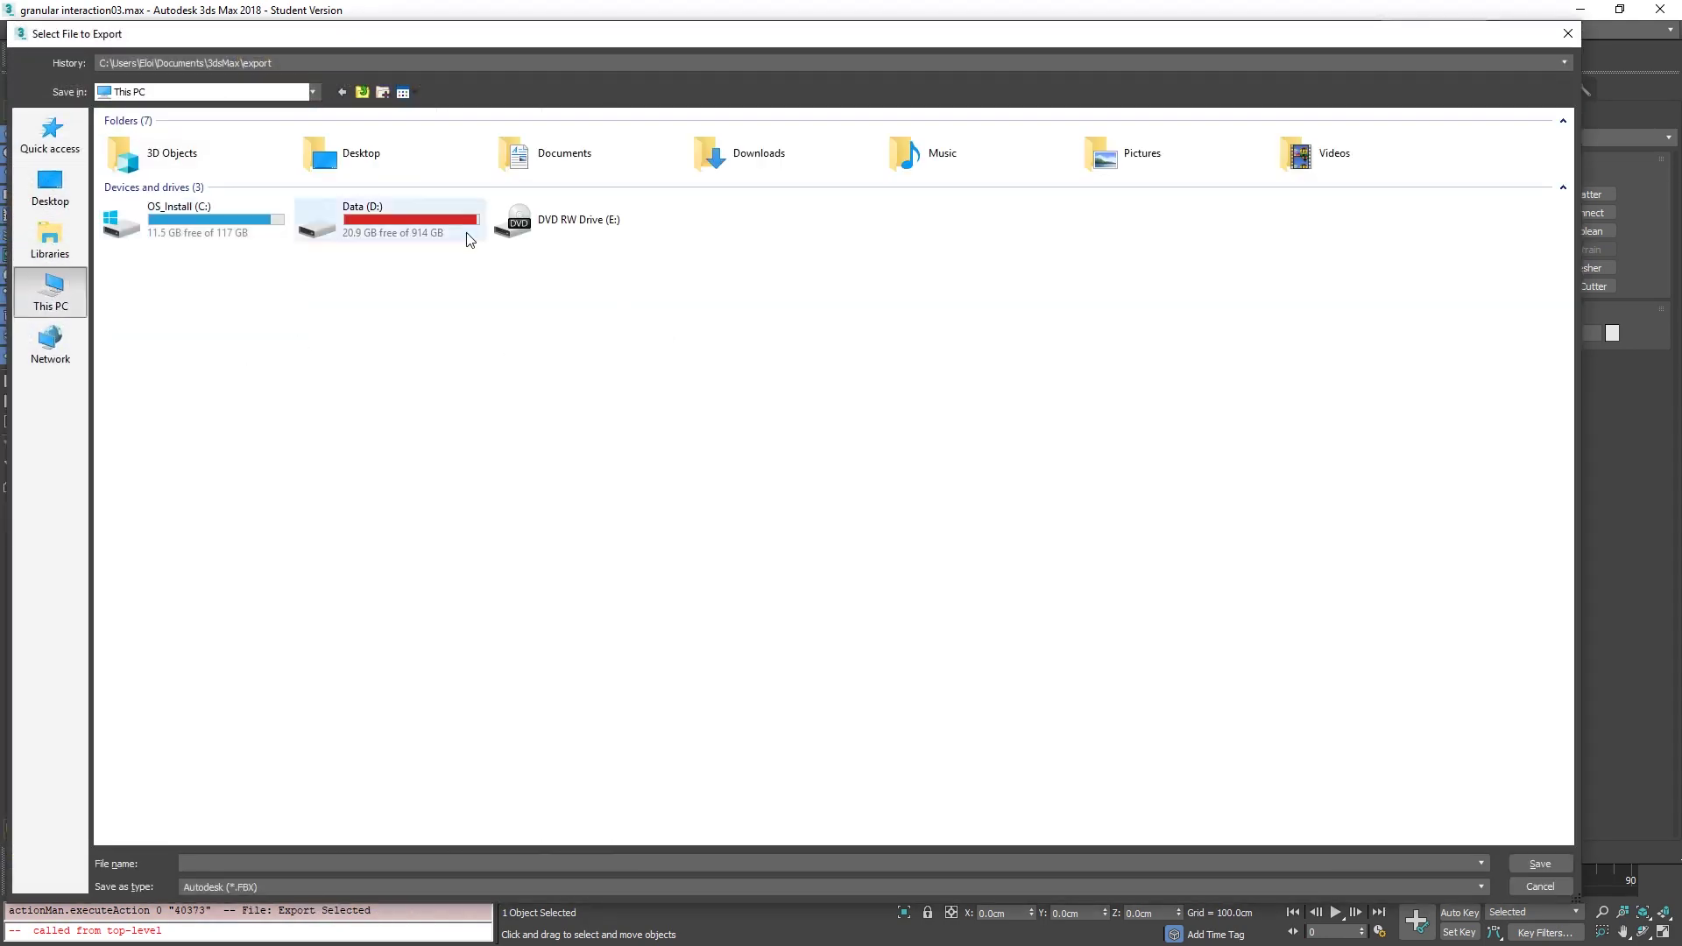
pyautogui.write('charact')
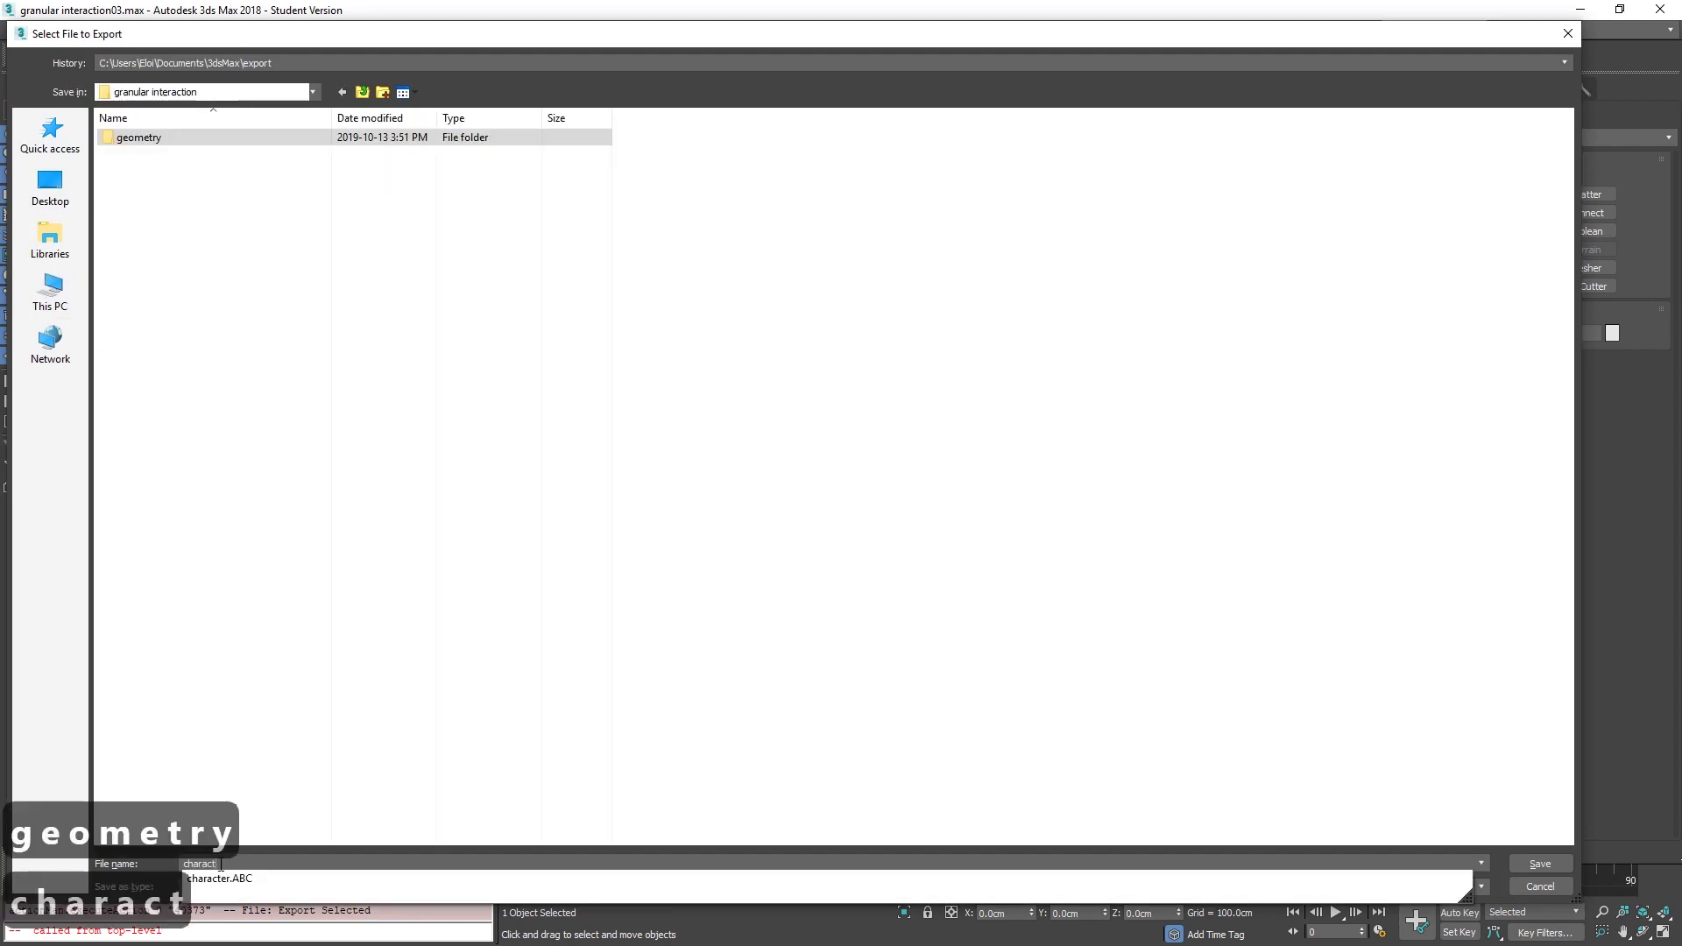
pyautogui.write('er')
pyautogui.click(319, 743)
pyautogui.click(303, 886)
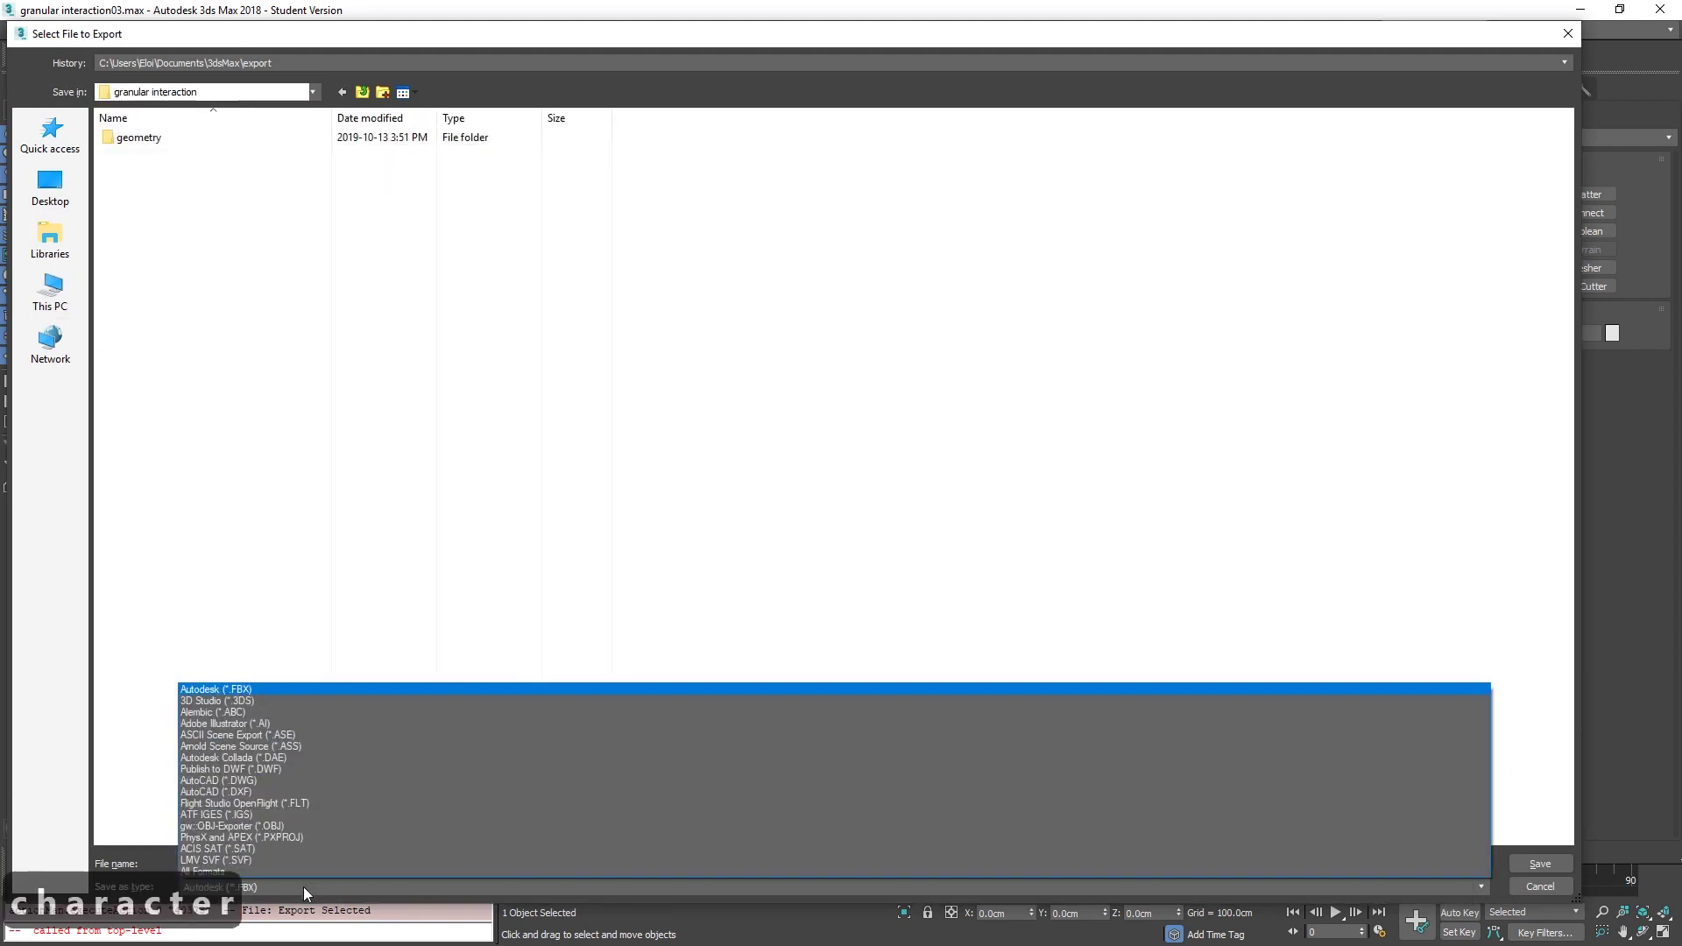
pyautogui.click(291, 712)
pyautogui.press('Return')
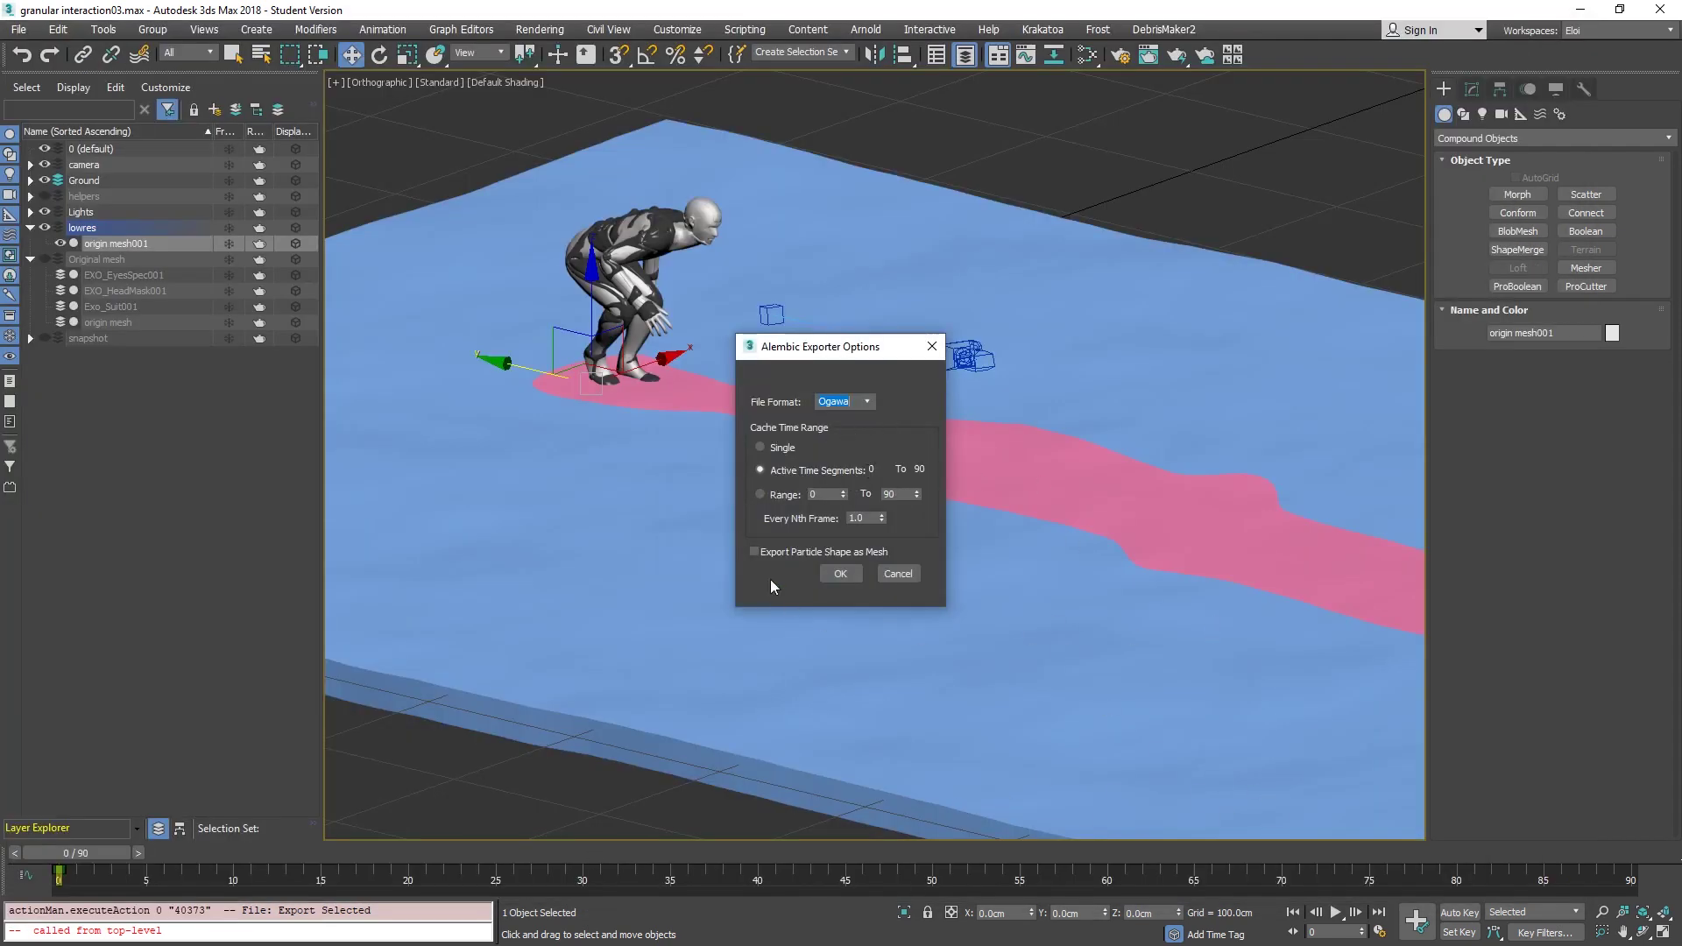
pyautogui.click(842, 574)
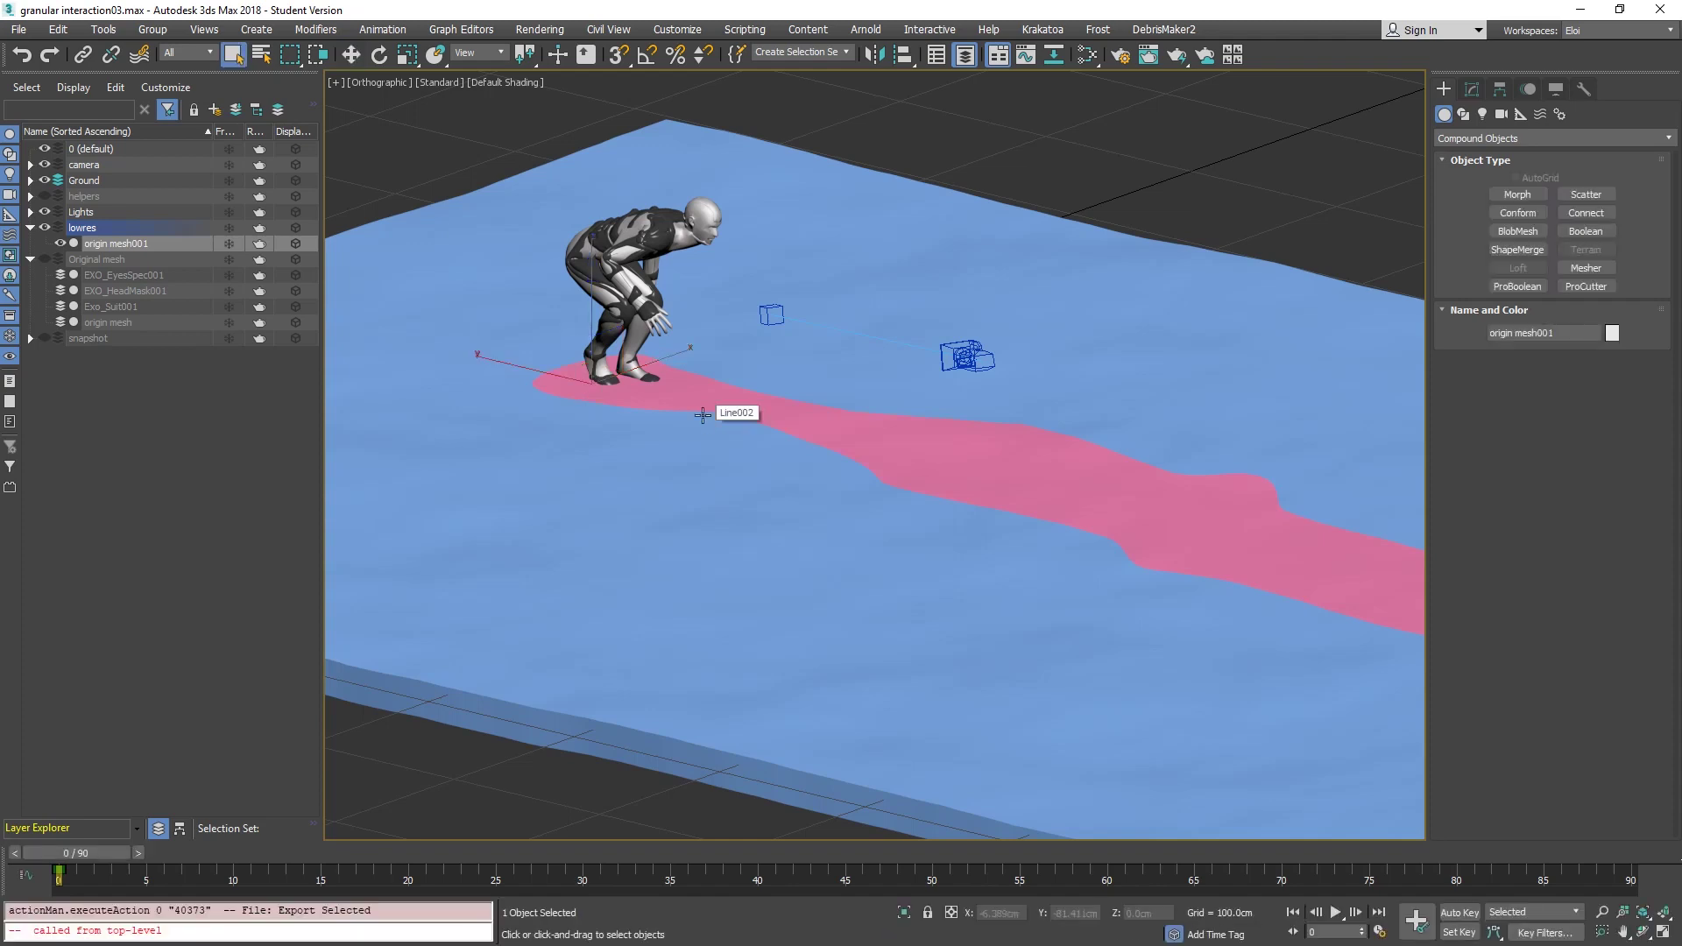
pyautogui.press('w')
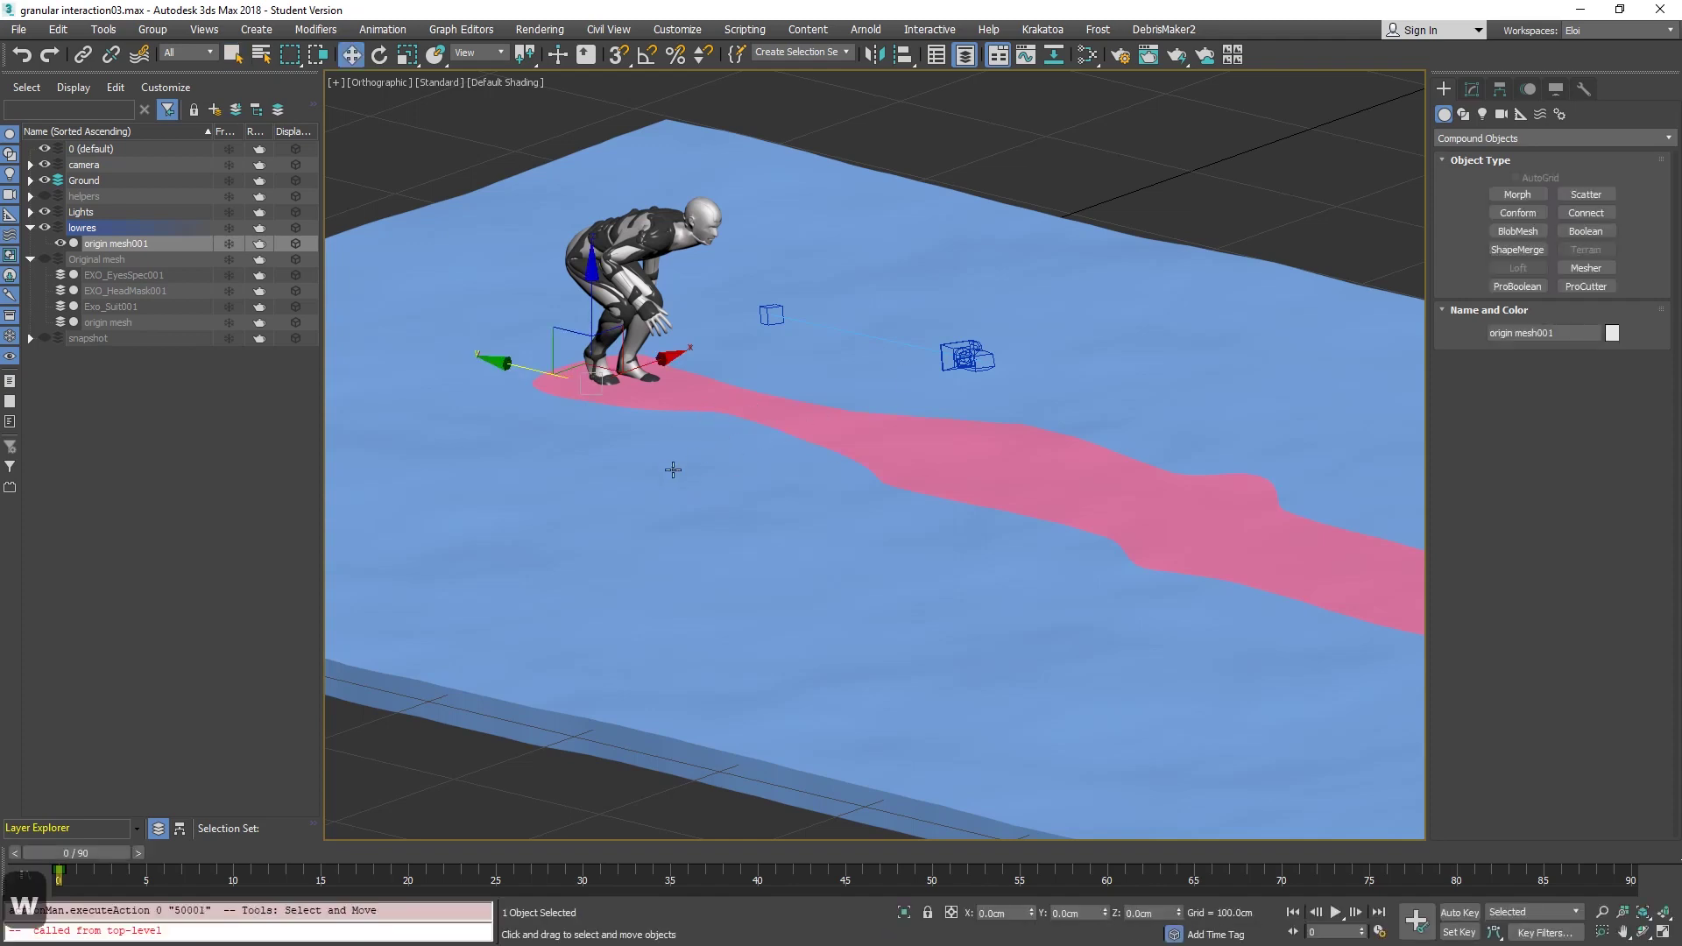
# Select Line002 and start Export Selected with the gw::OBJ-Exporter format.
pyautogui.click(673, 470)
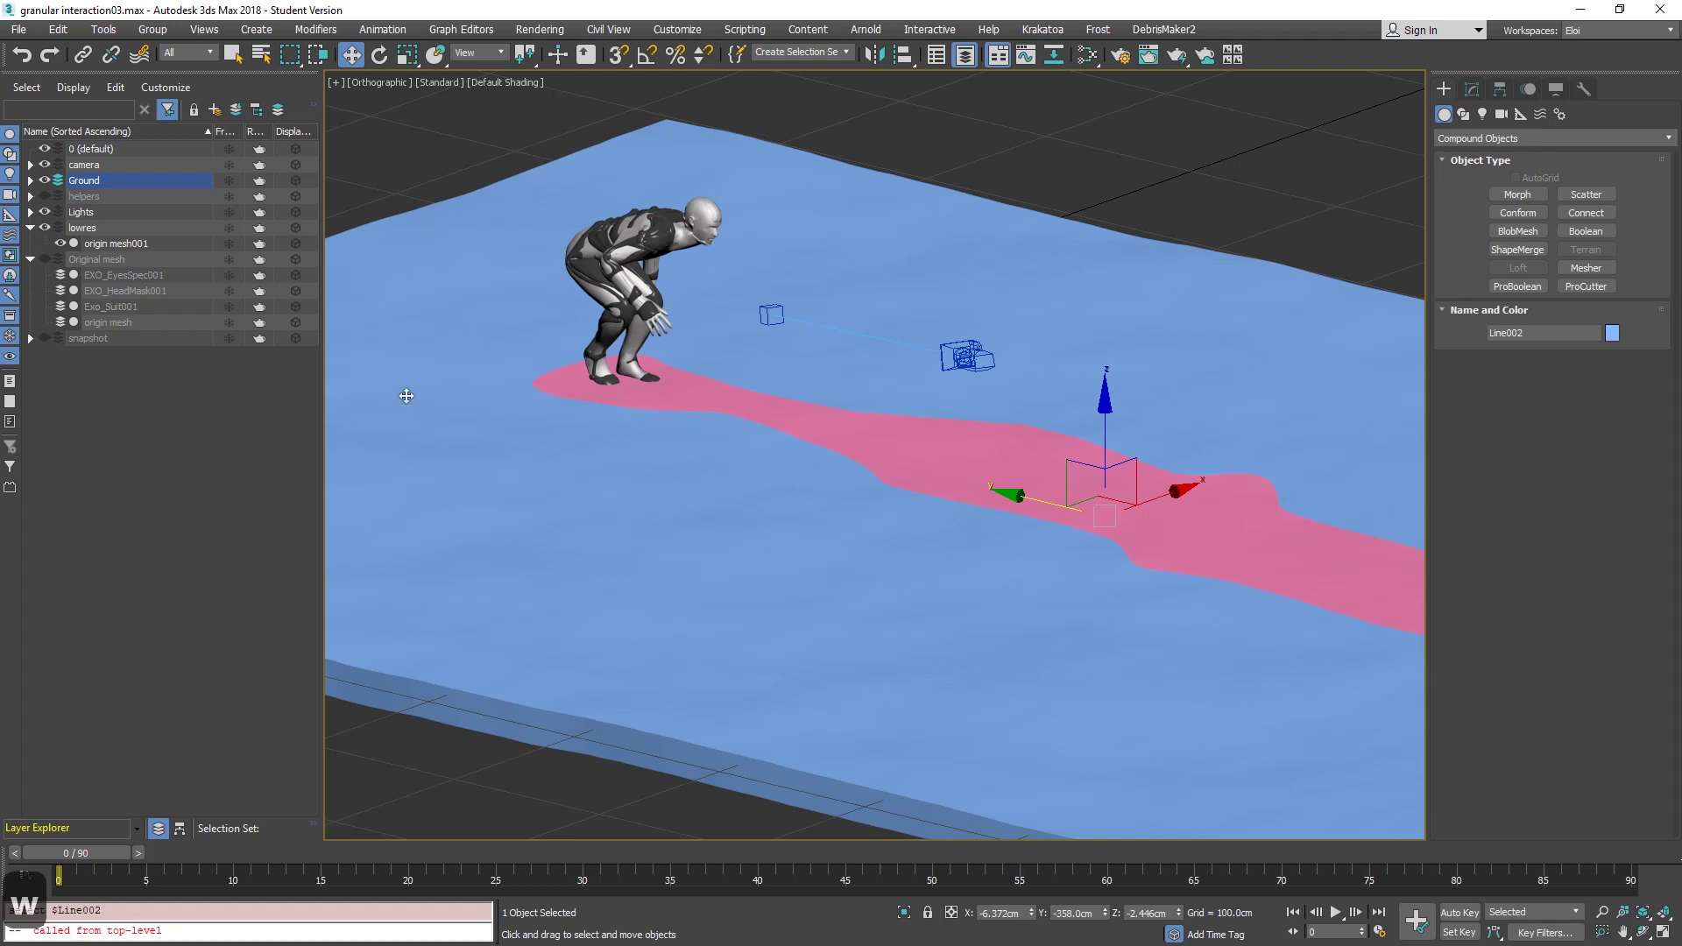
pyautogui.click(19, 29)
pyautogui.moveTo(65, 302)
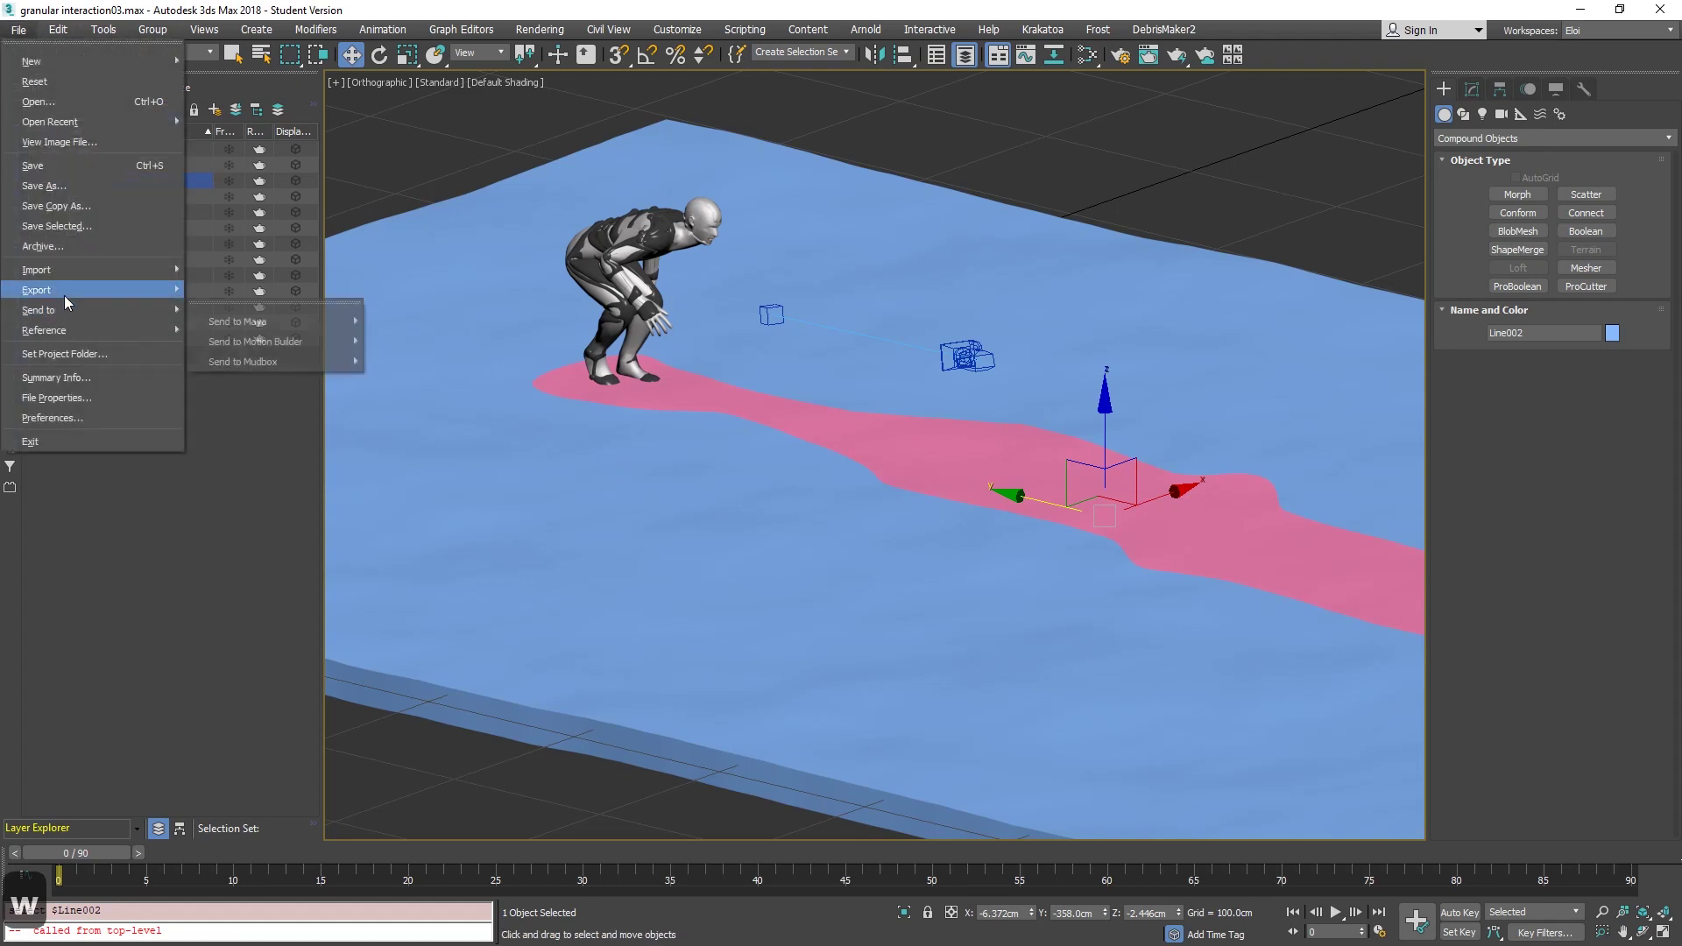
pyautogui.click(245, 316)
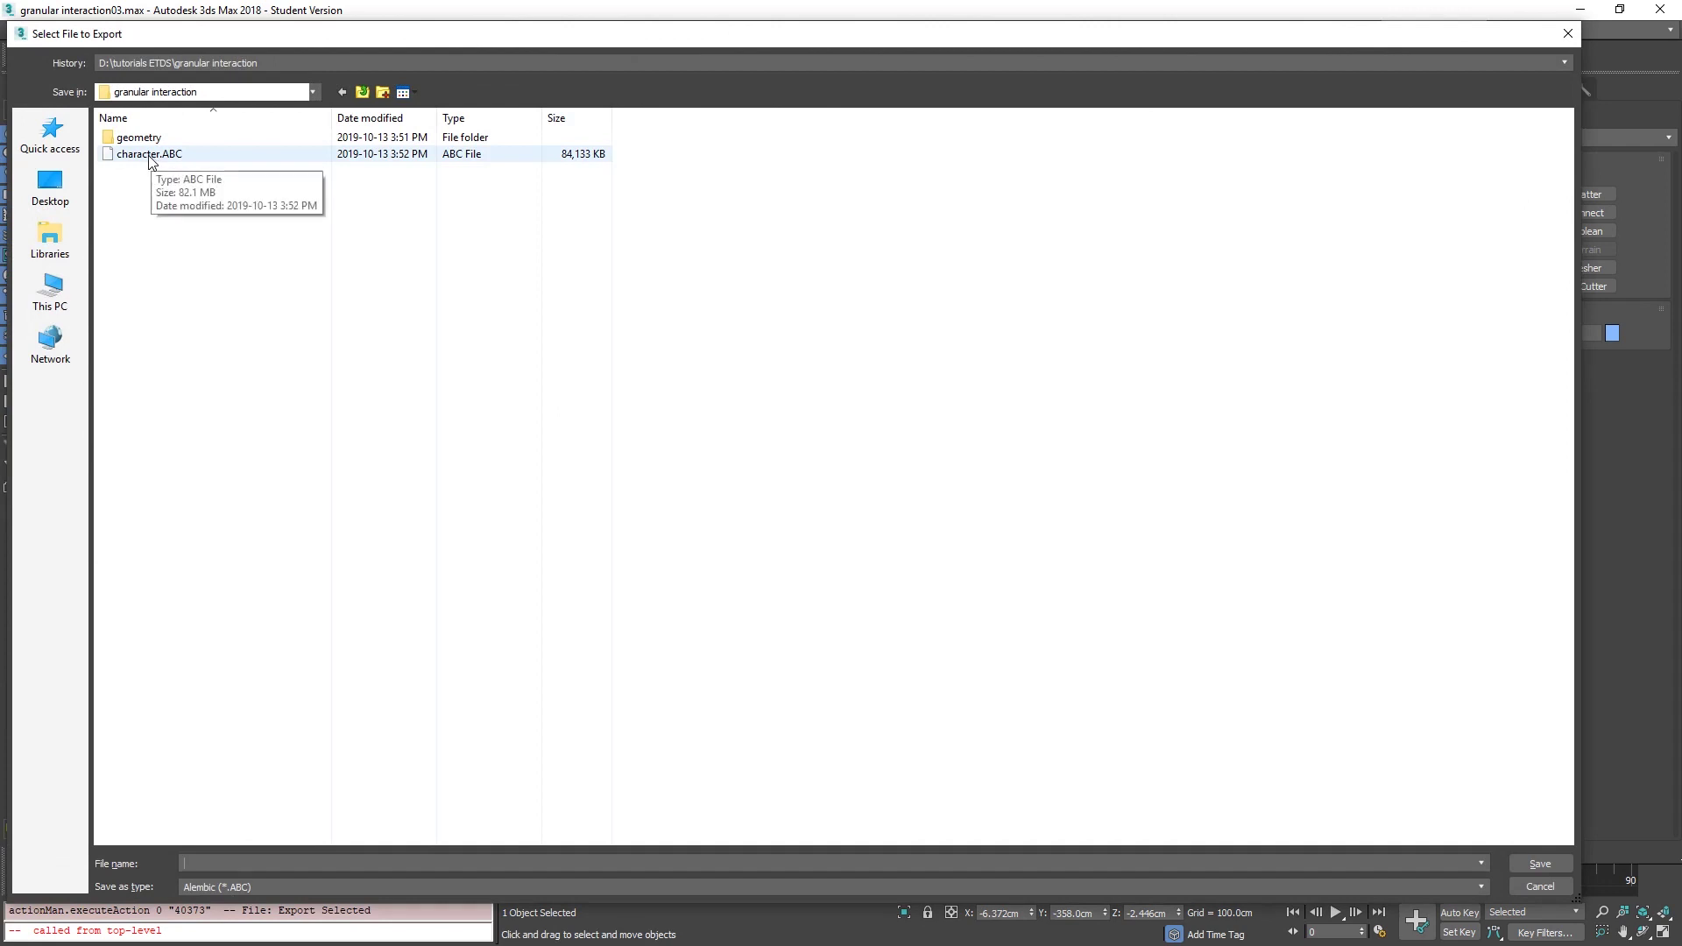
pyautogui.click(262, 887)
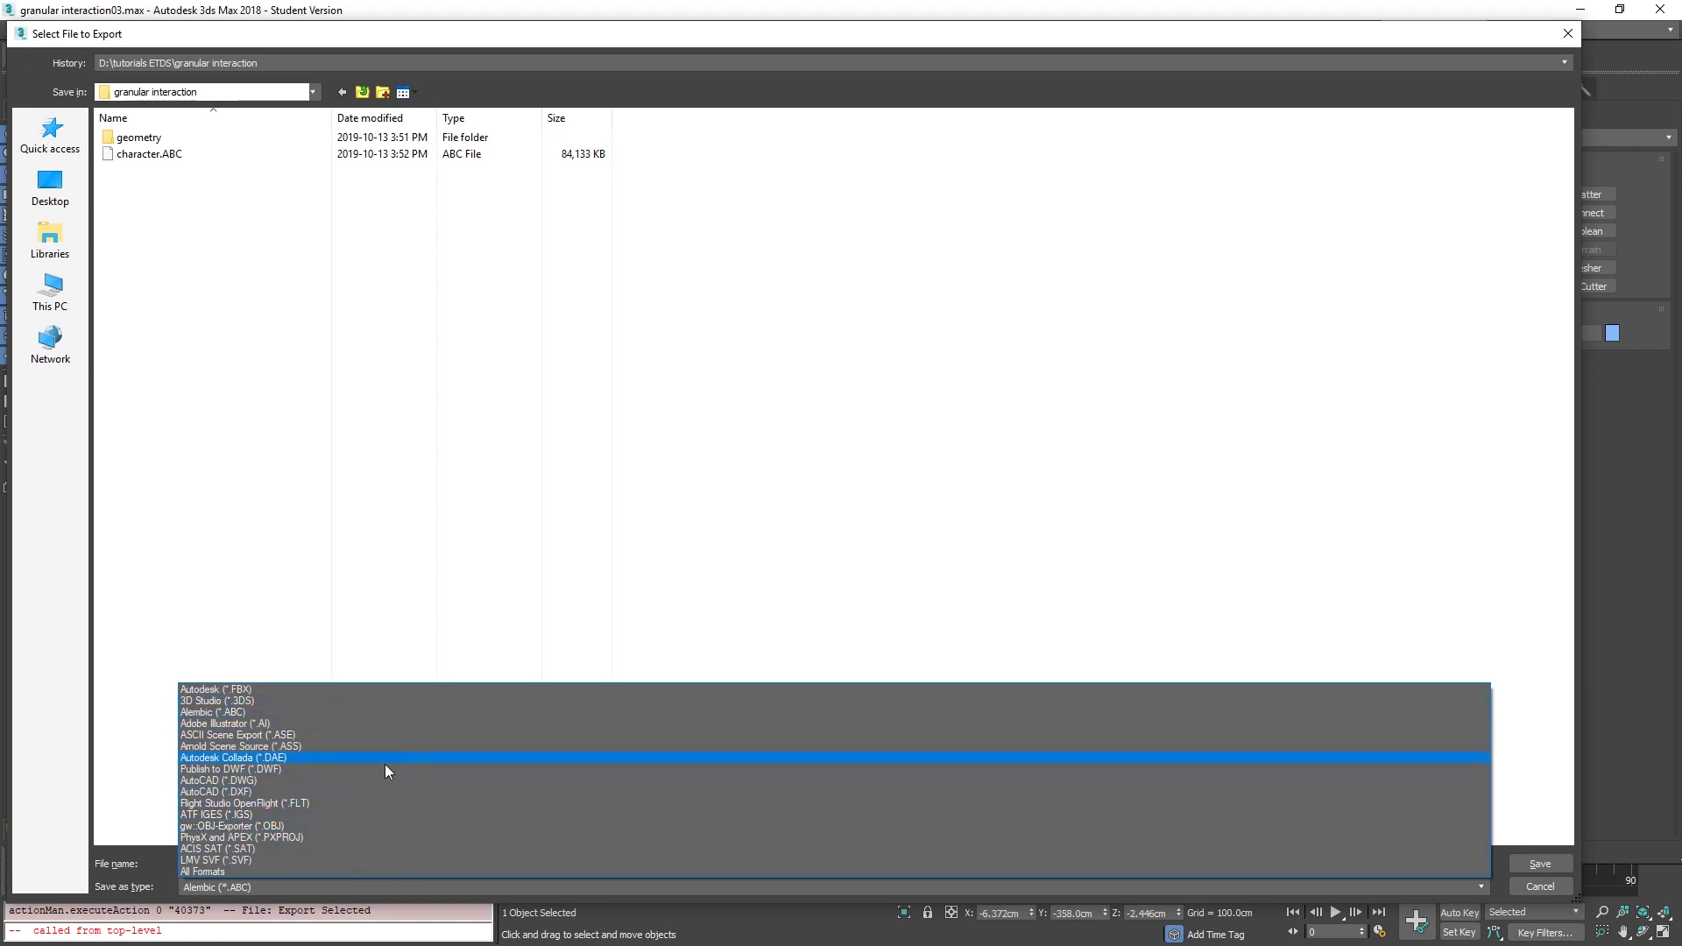
pyautogui.click(284, 825)
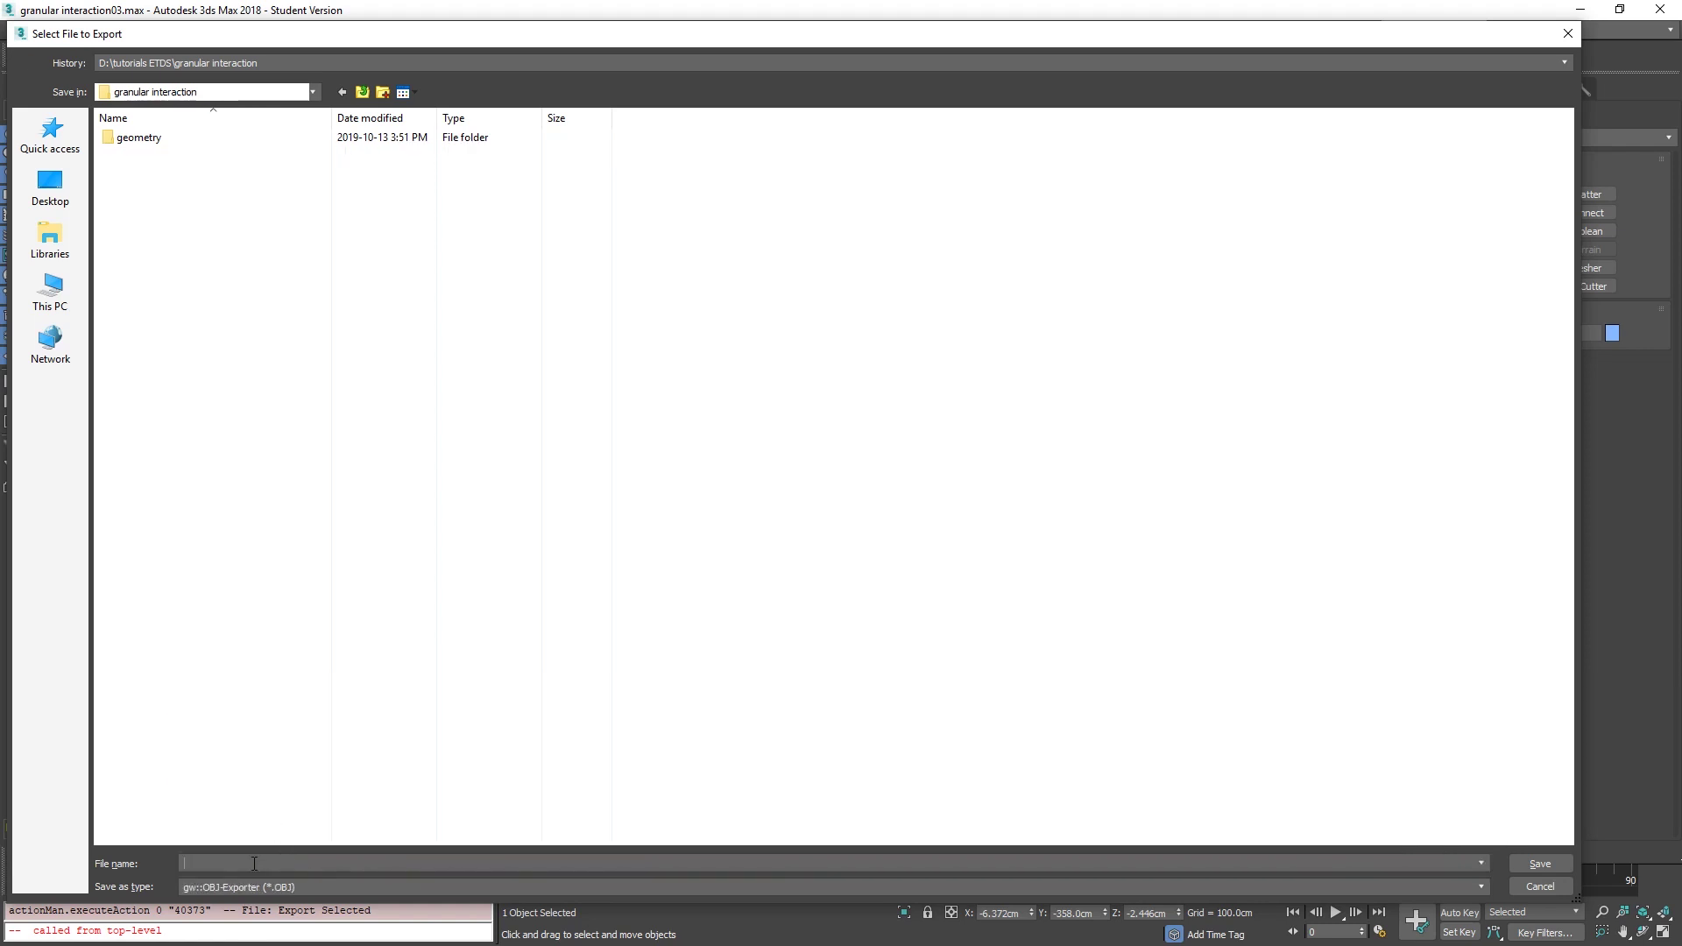
# Export it as 'ground remainder', then select pink Line003 with edged faces shown.
pyautogui.write('ground remai')
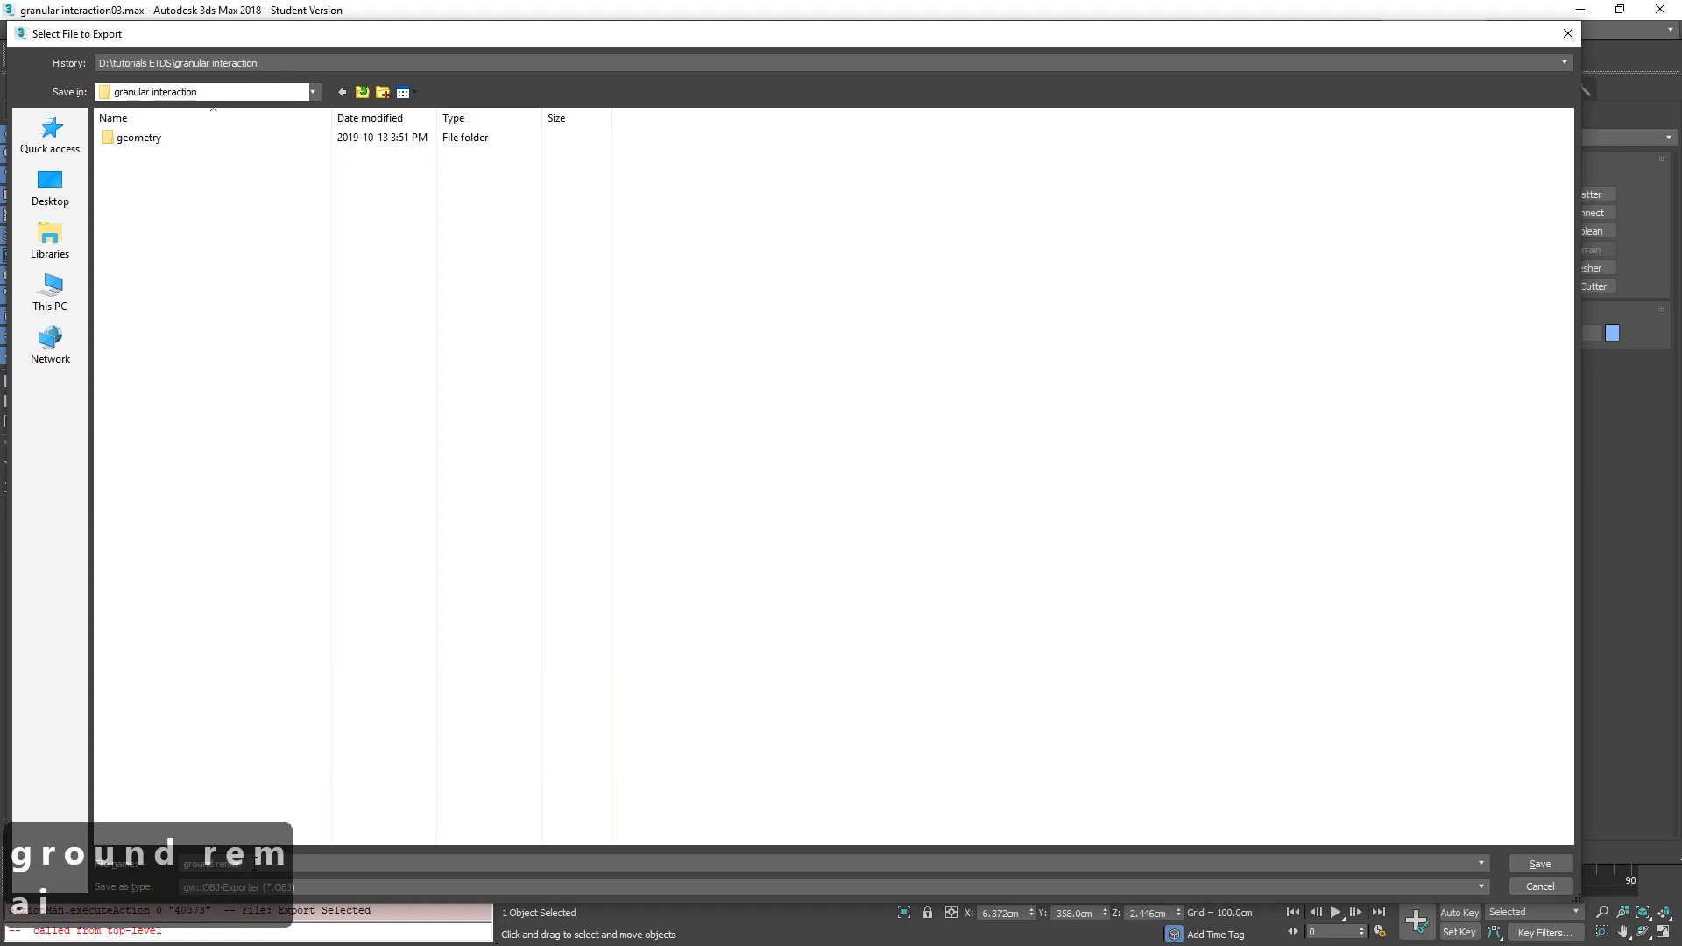
pyautogui.write('nder')
pyautogui.press('Return')
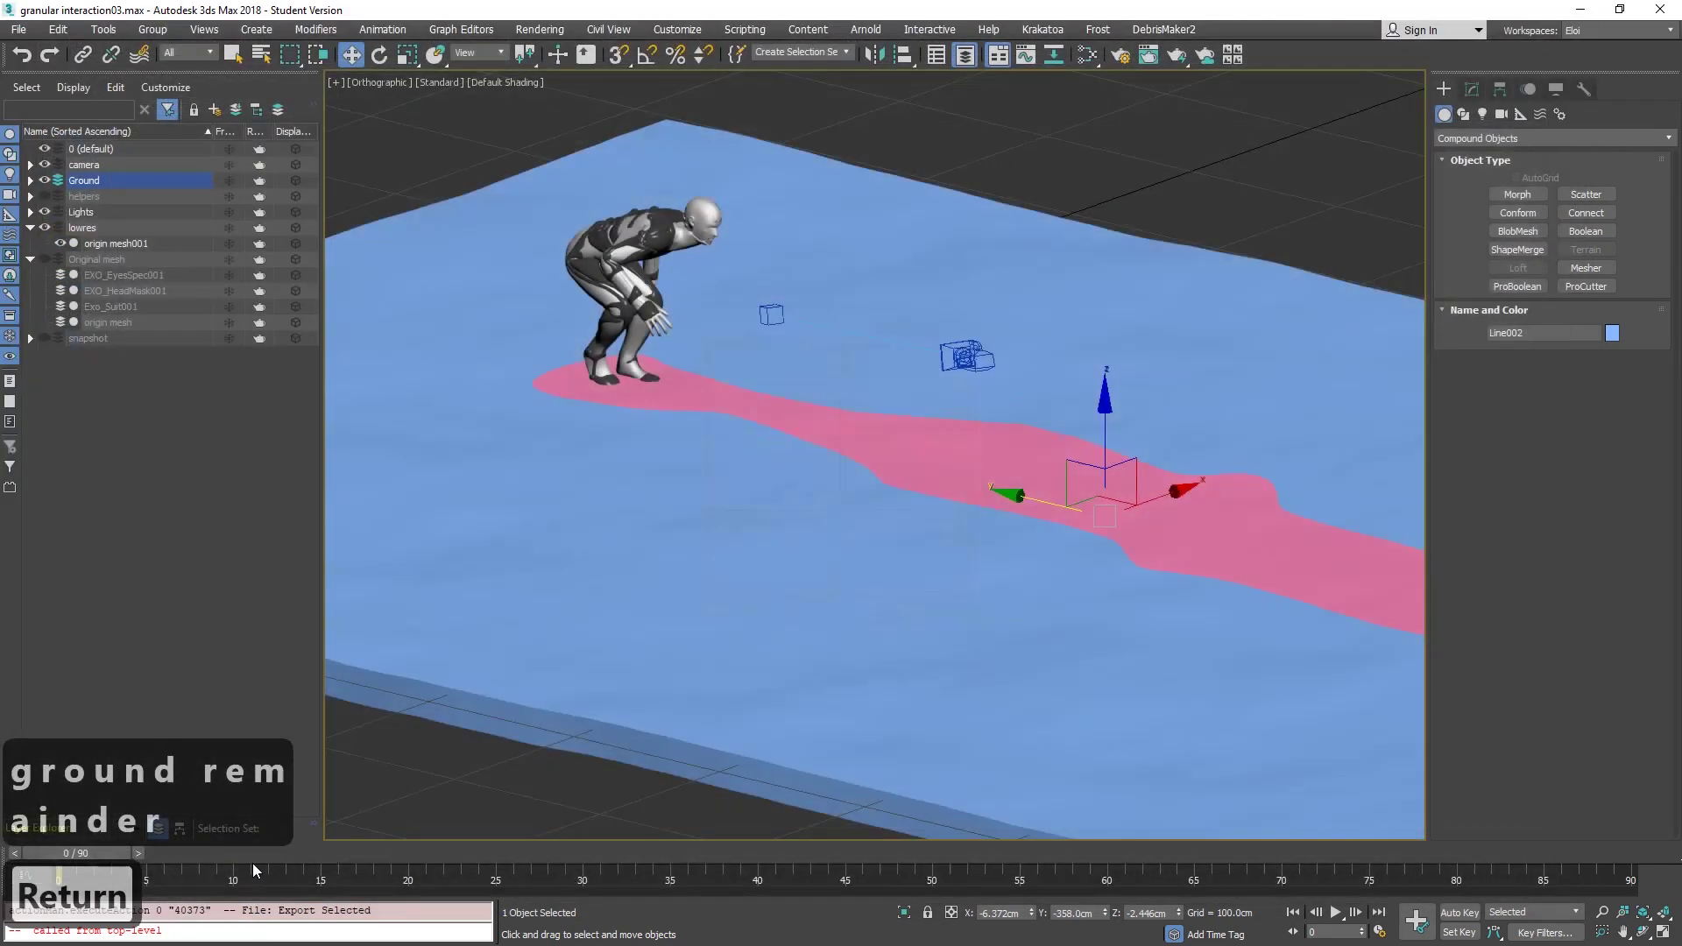
pyautogui.click(742, 619)
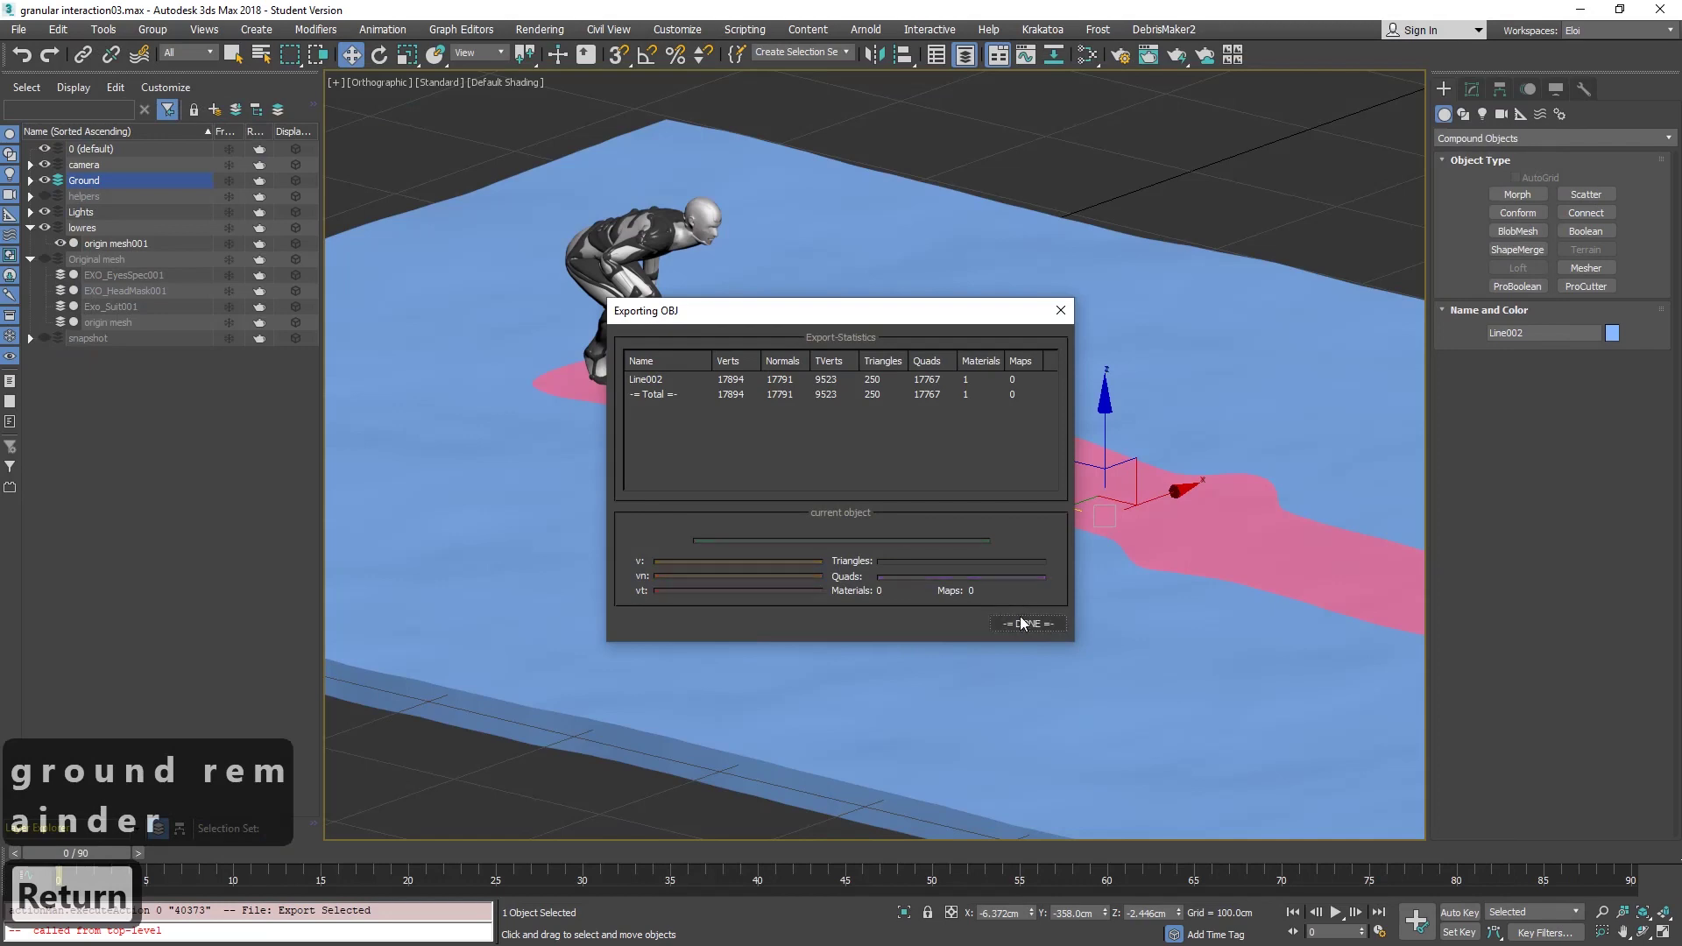
pyautogui.click(1028, 622)
pyautogui.click(1049, 444)
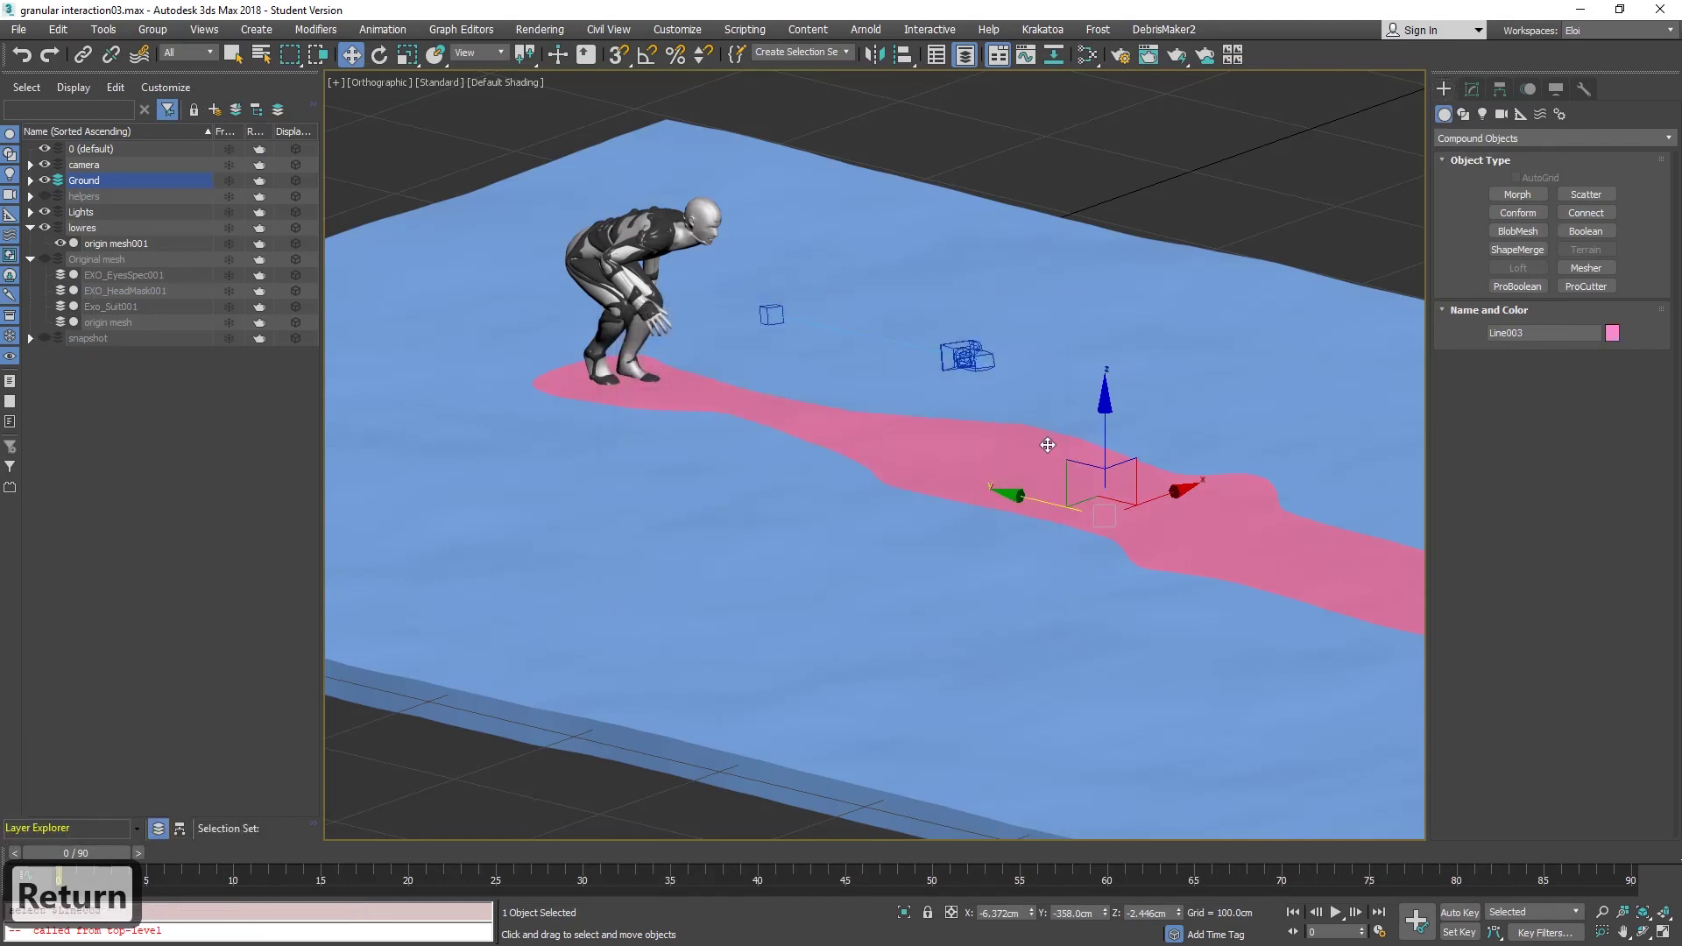
pyautogui.press('F4')
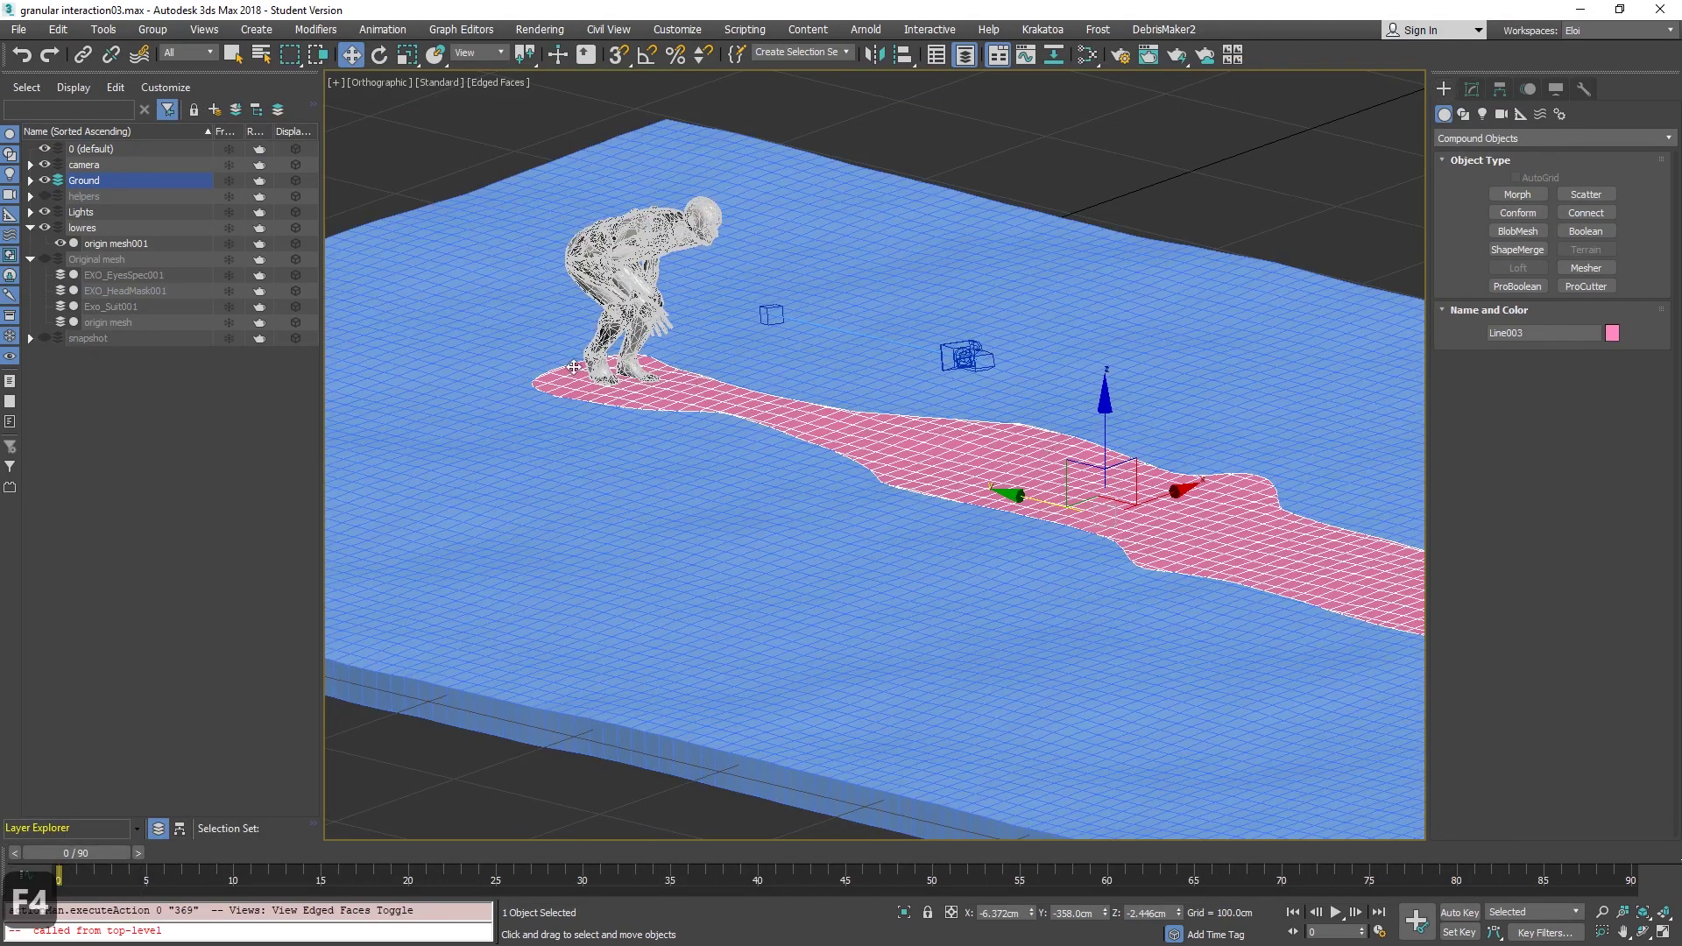
# Export selected Line003 as the OBJ file 'sand emitter' with default OBJ options.
pyautogui.click(18, 29)
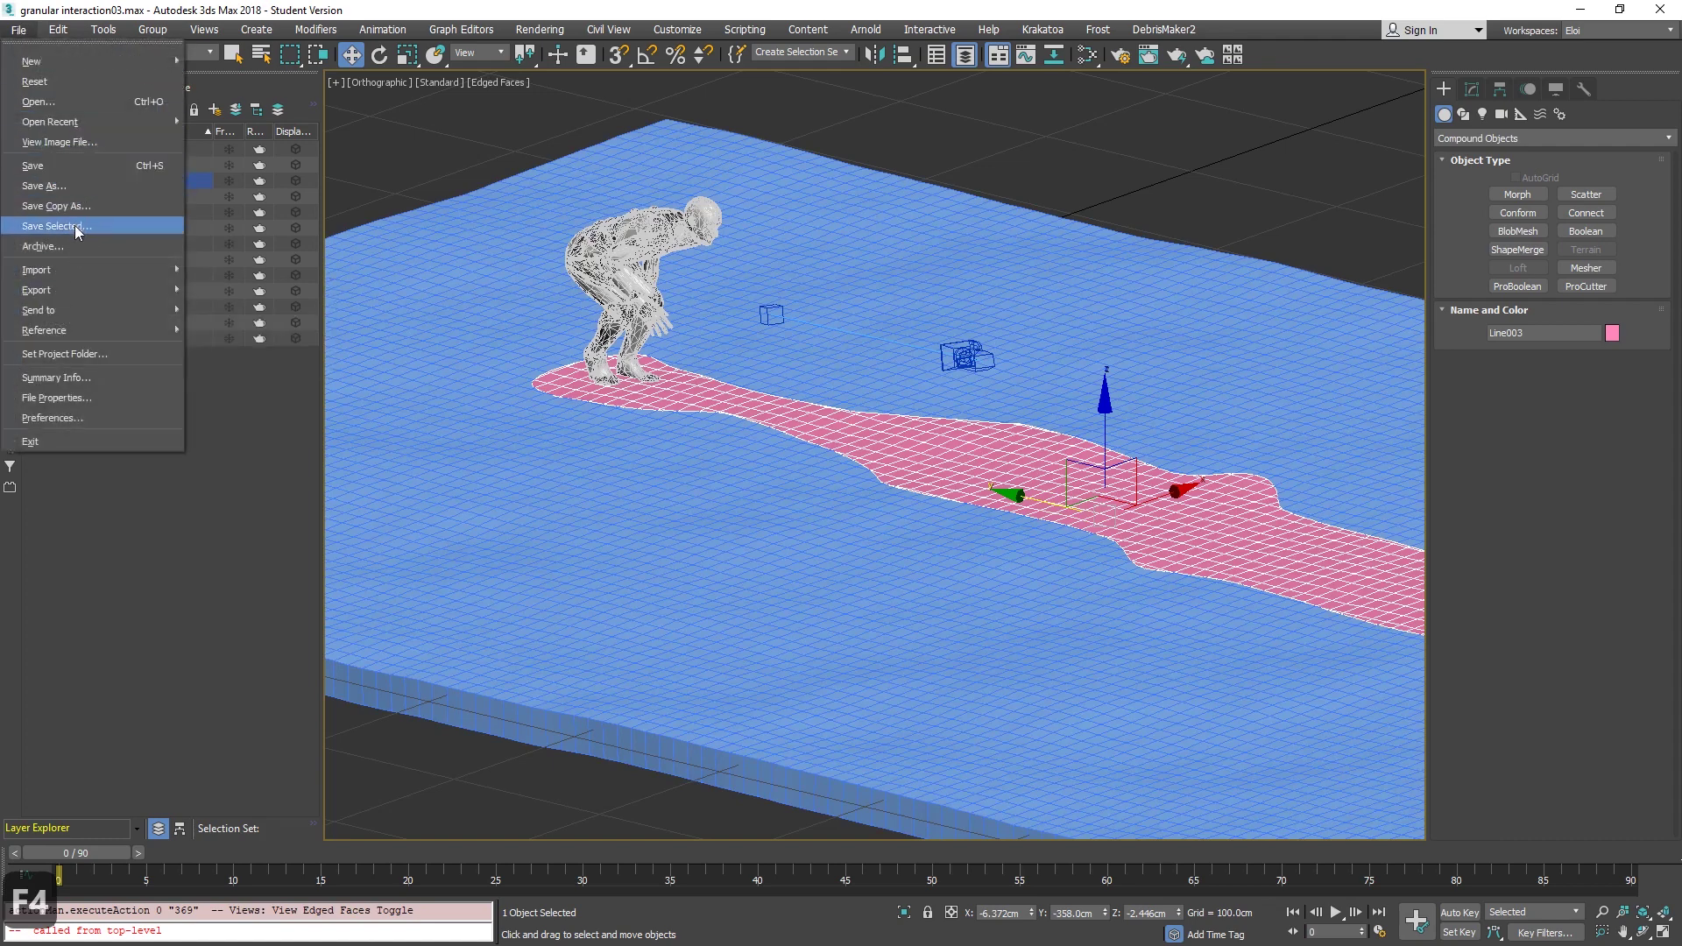
pyautogui.moveTo(101, 291)
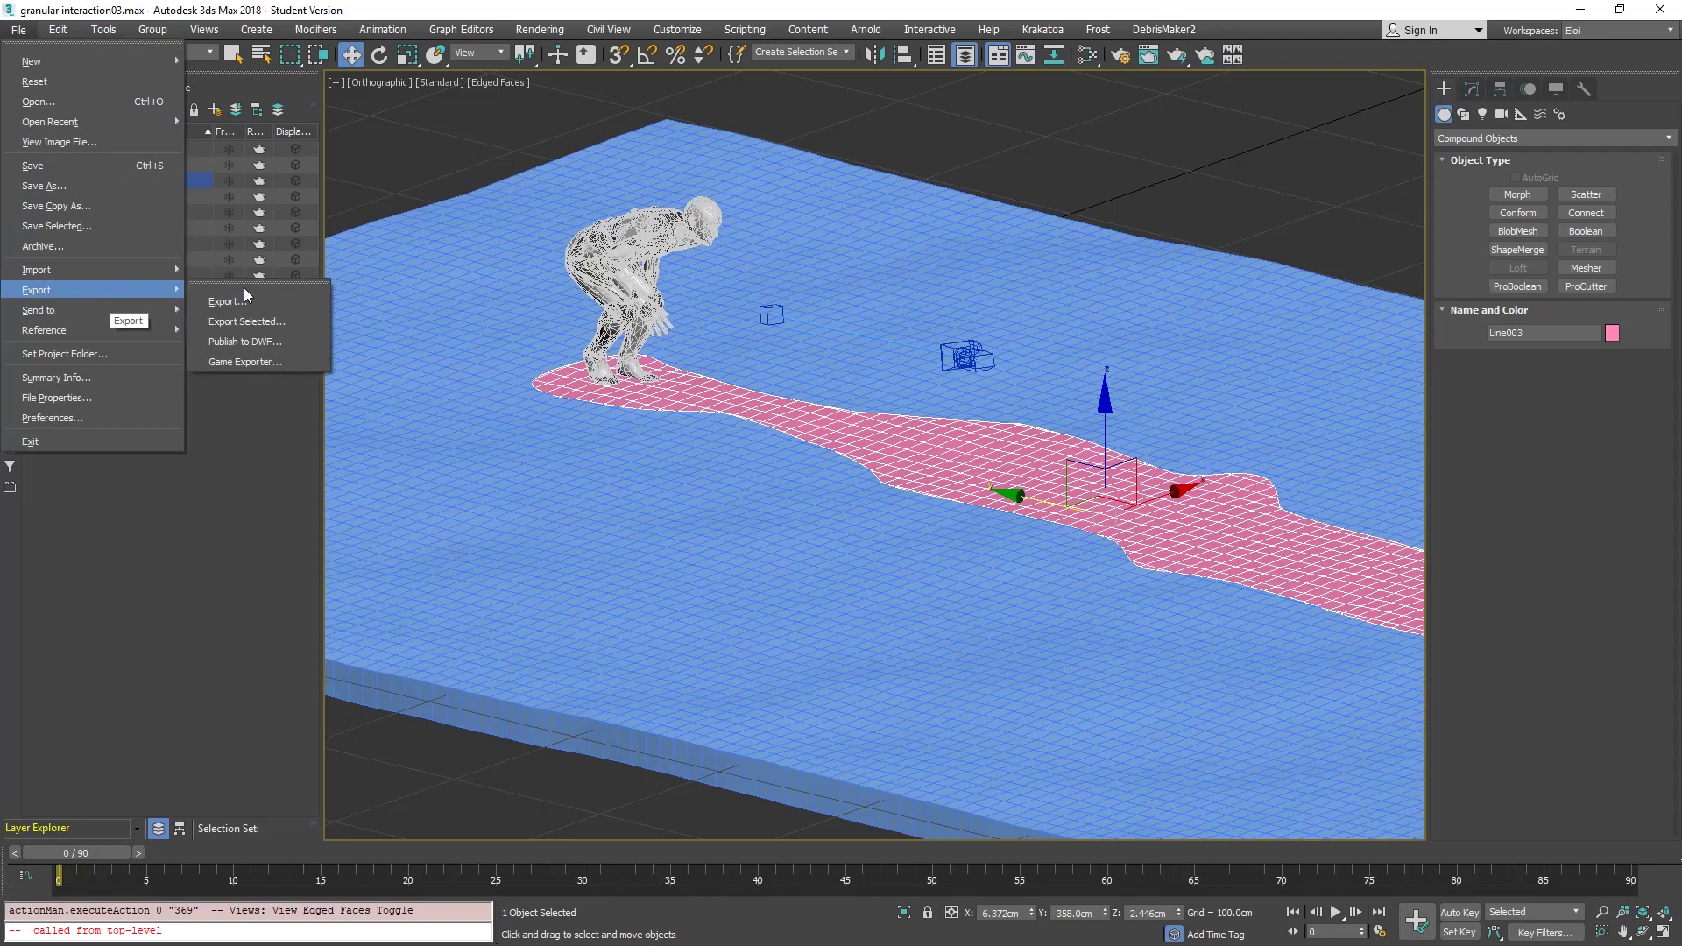
pyautogui.click(257, 323)
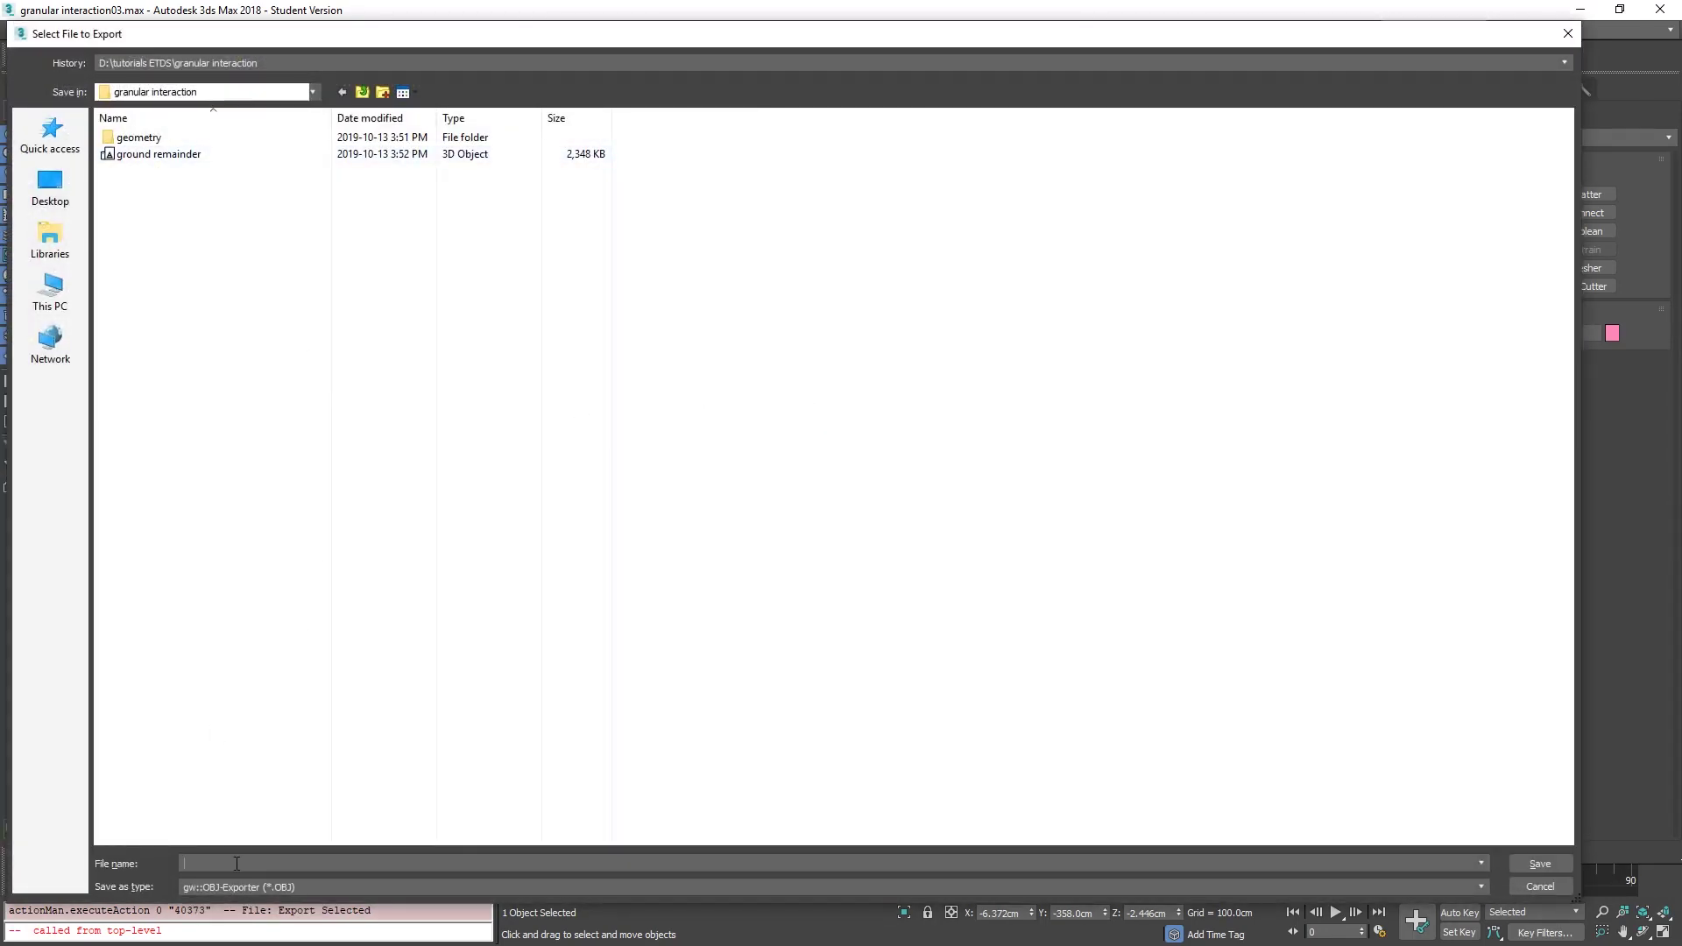
pyautogui.write('sand emit')
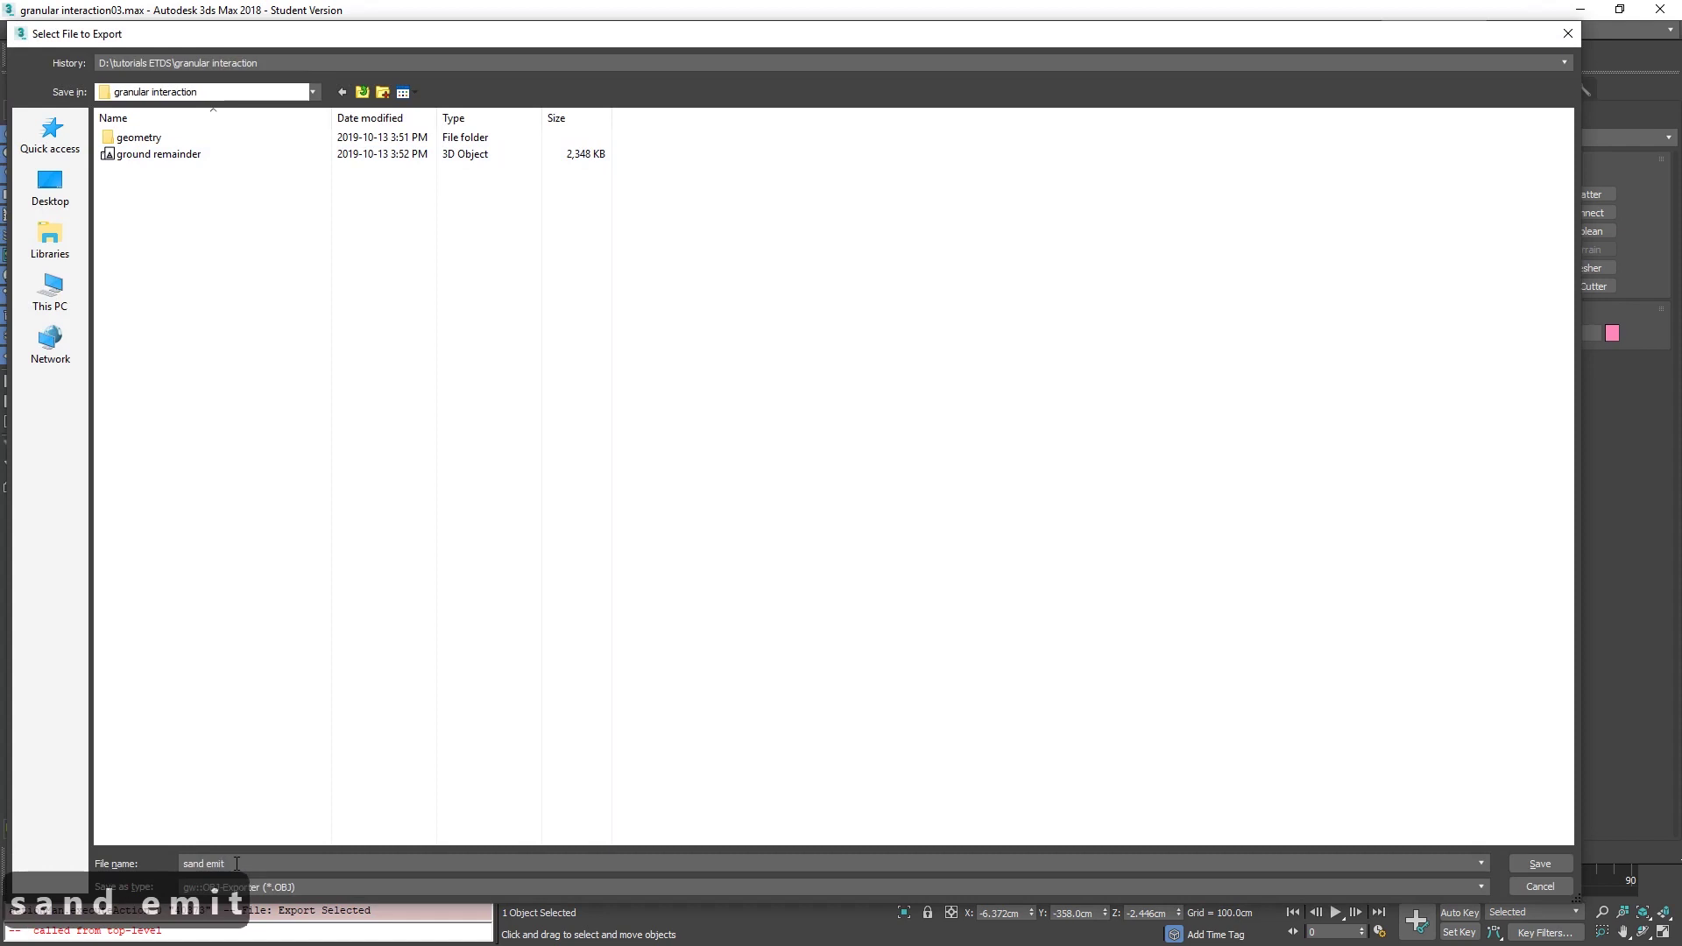
pyautogui.write('ter')
pyautogui.press('Return')
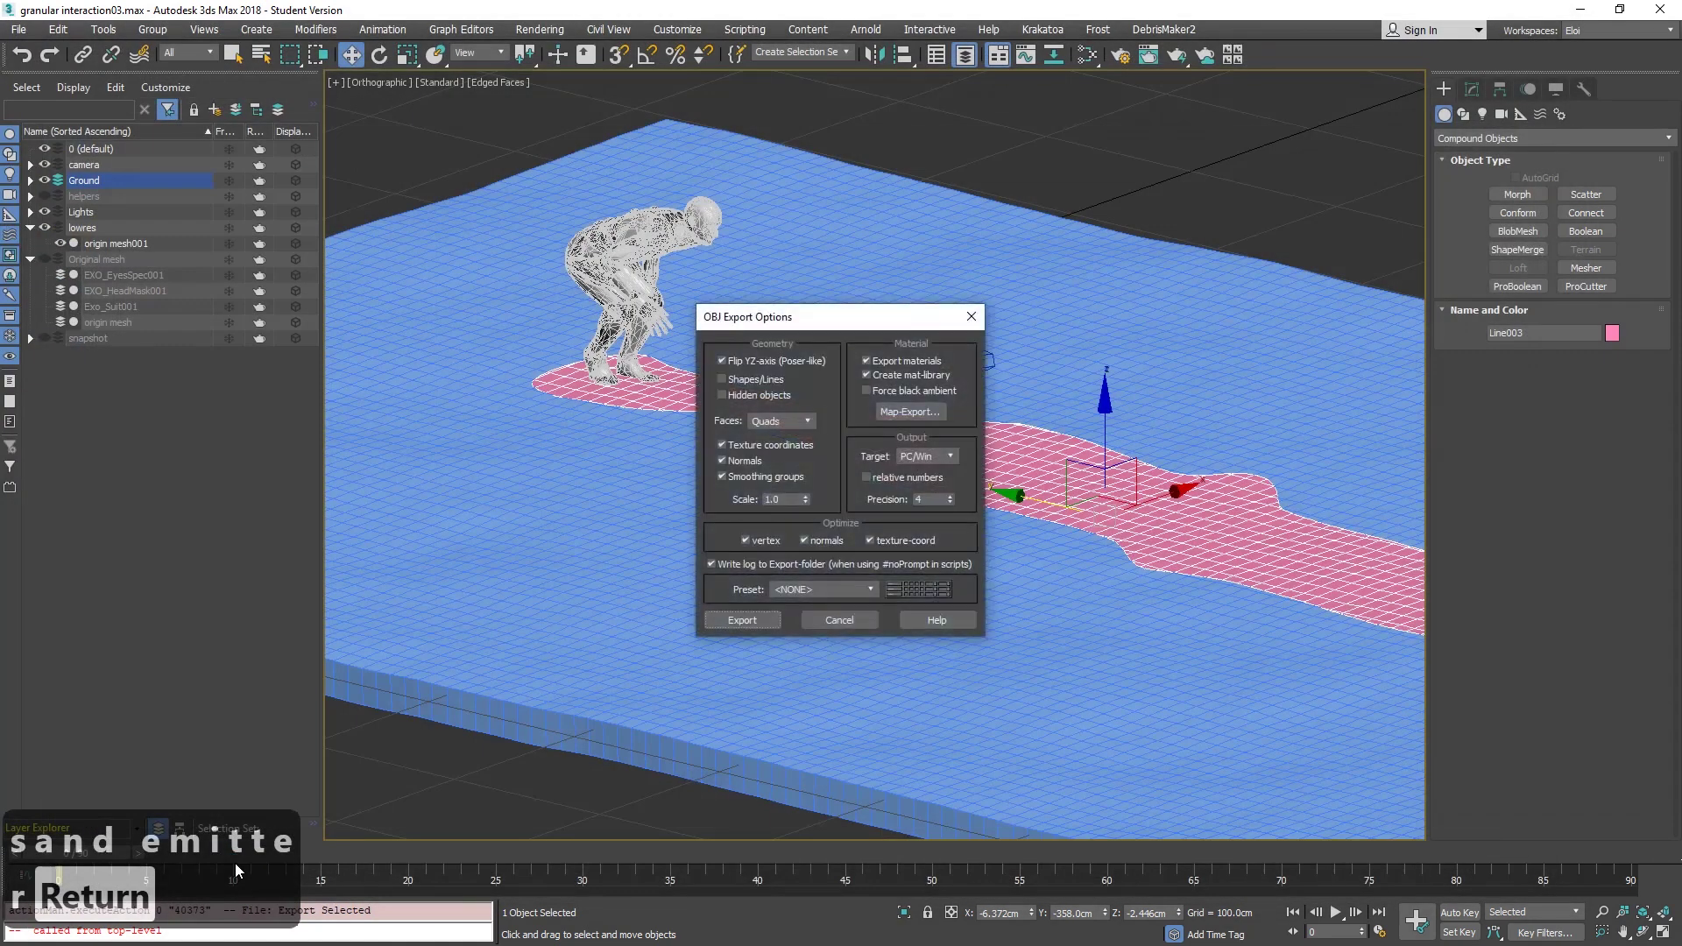
pyautogui.click(758, 620)
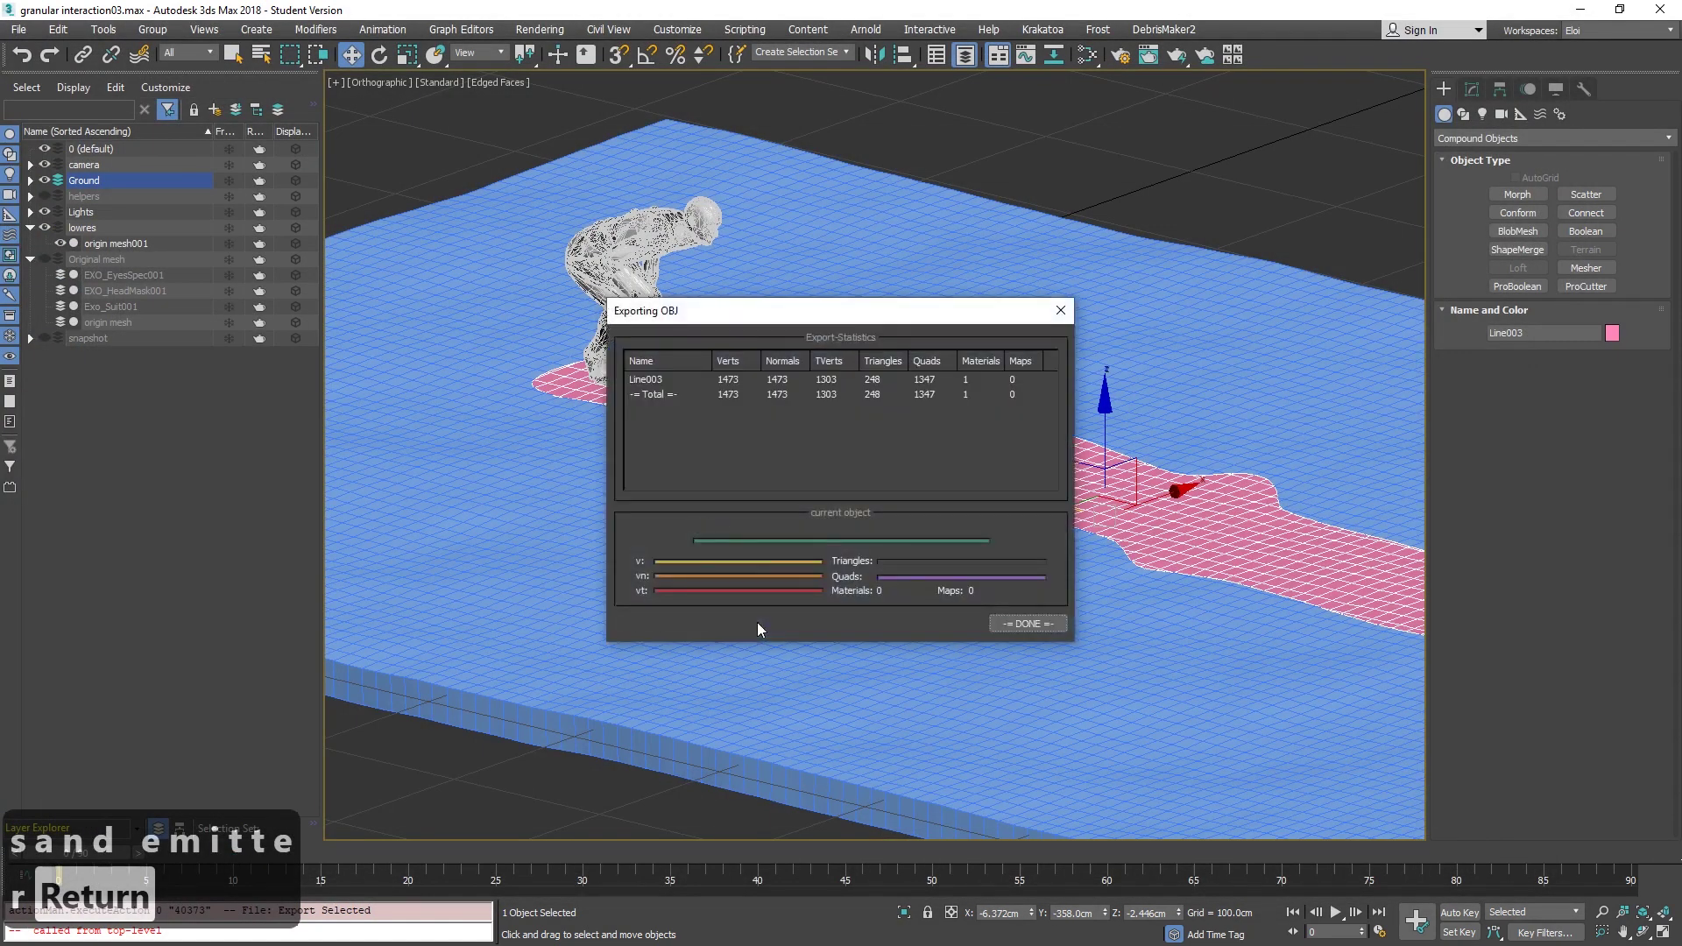
pyautogui.click(1031, 624)
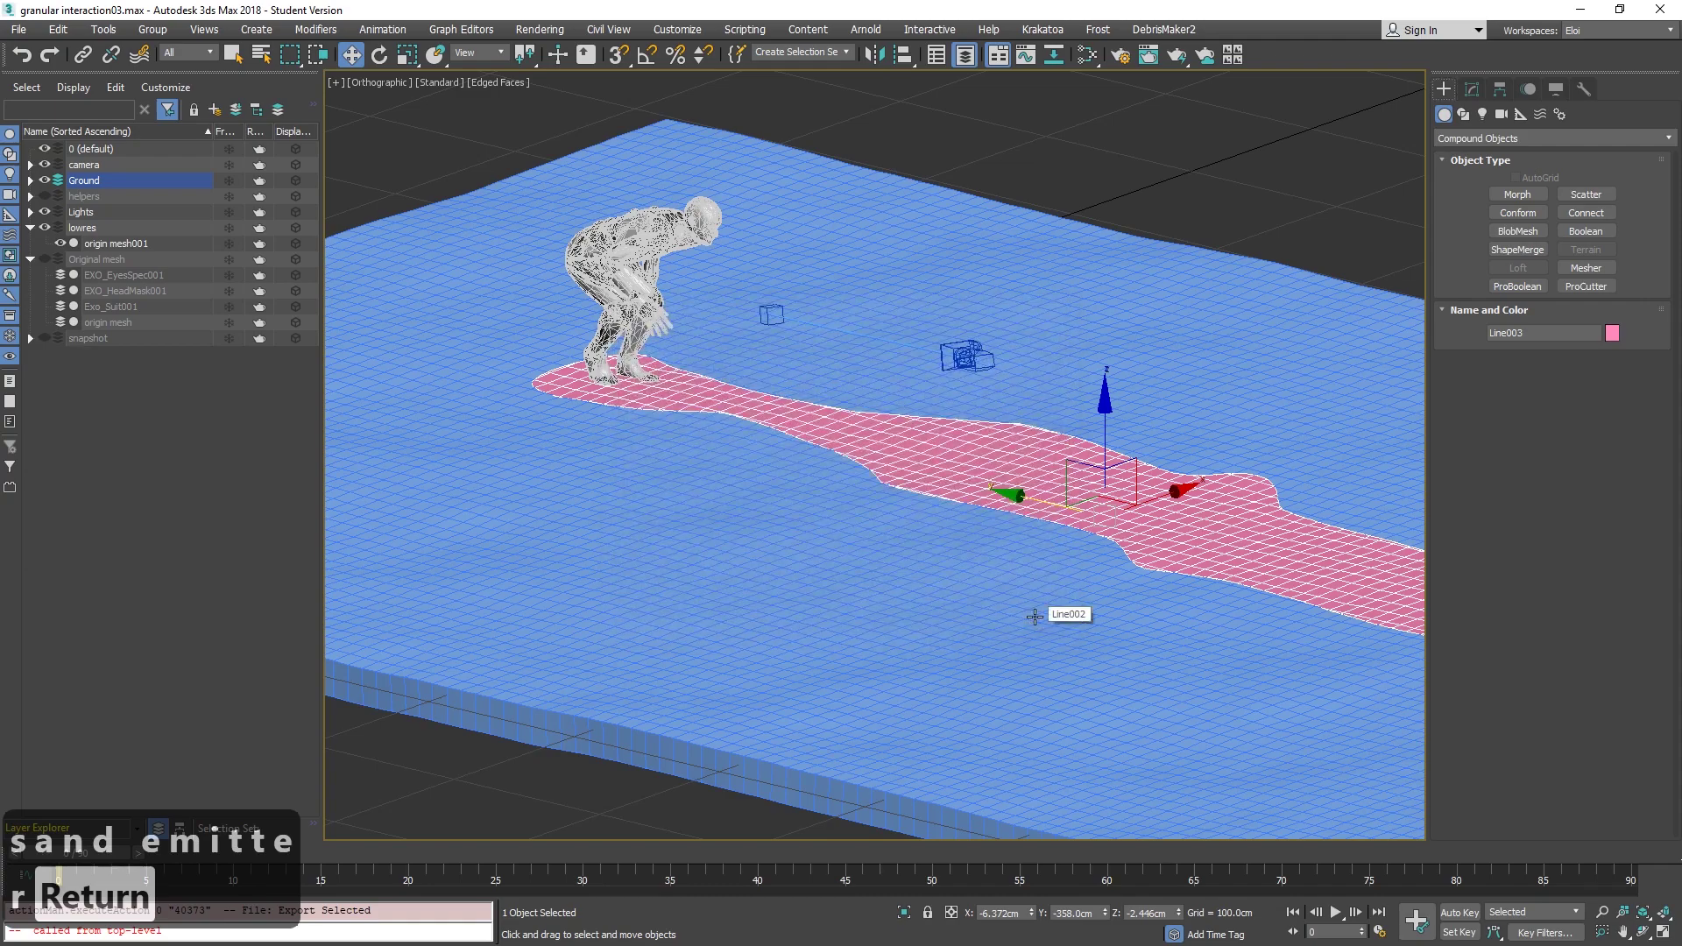